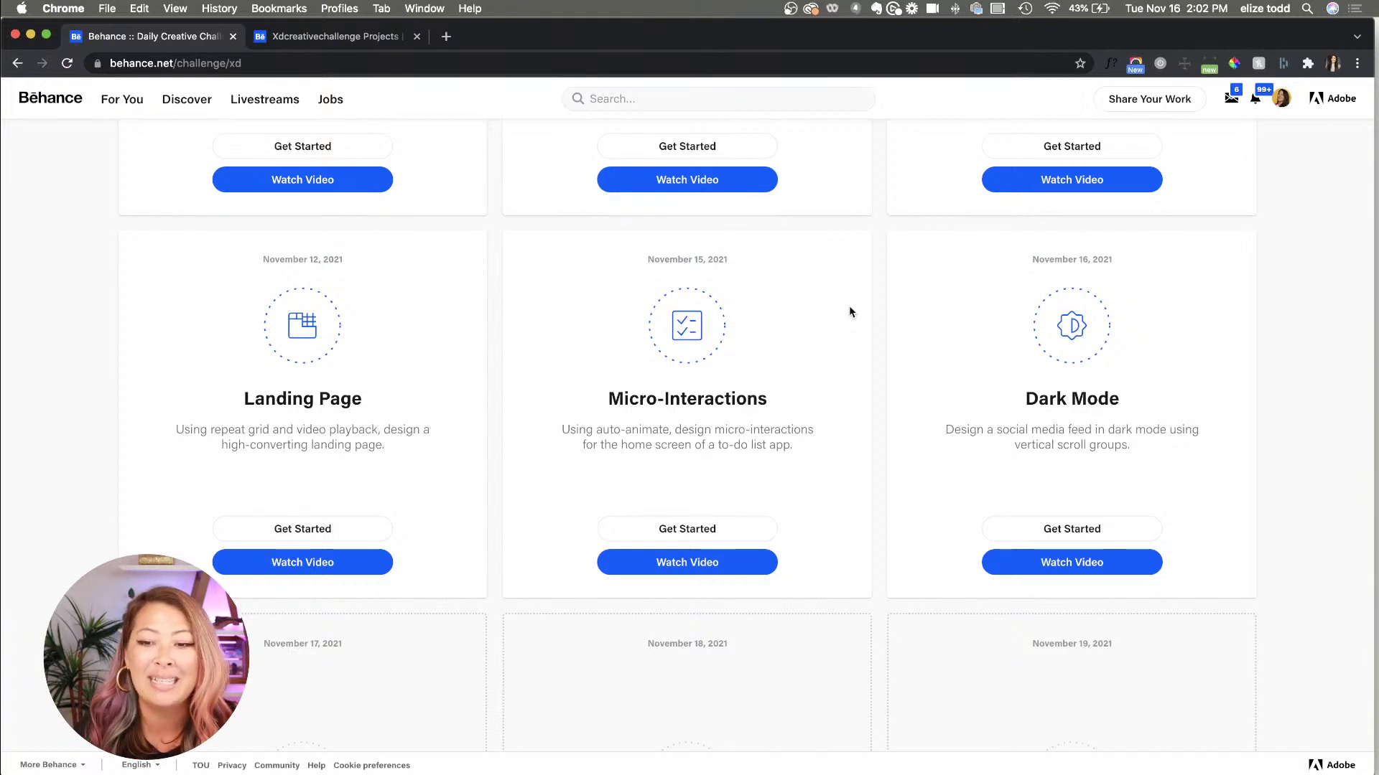
- Look over the November 16 Dark Mode challenge on the Behance XD challenge page
{"action": "scroll", "coordinate": [848, 305], "scroll_direction": "up", "scroll_amount": 2}
{"action": "scroll", "coordinate": [848, 304], "scroll_direction": "down", "scroll_amount": 2}
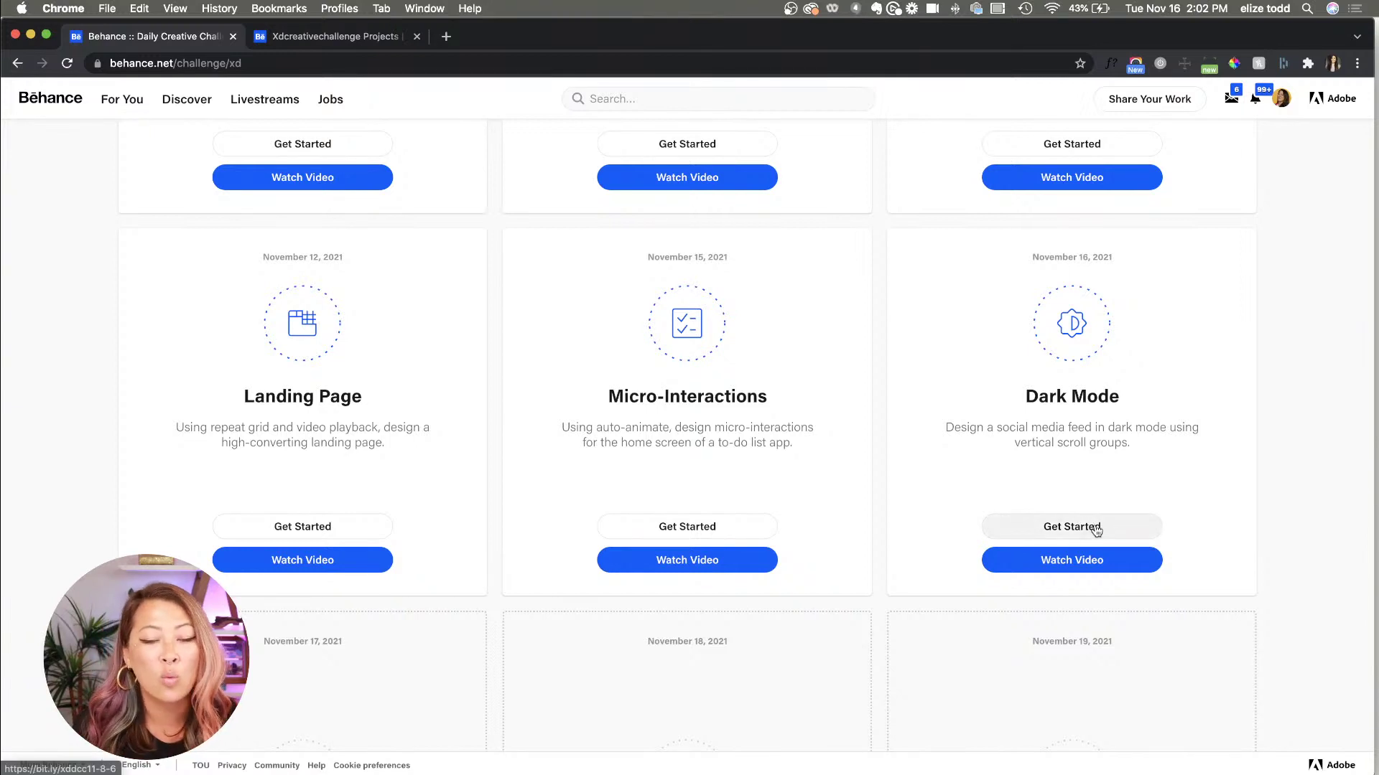
{"action": "scroll", "coordinate": [940, 524], "scroll_direction": "down", "scroll_amount": 6}
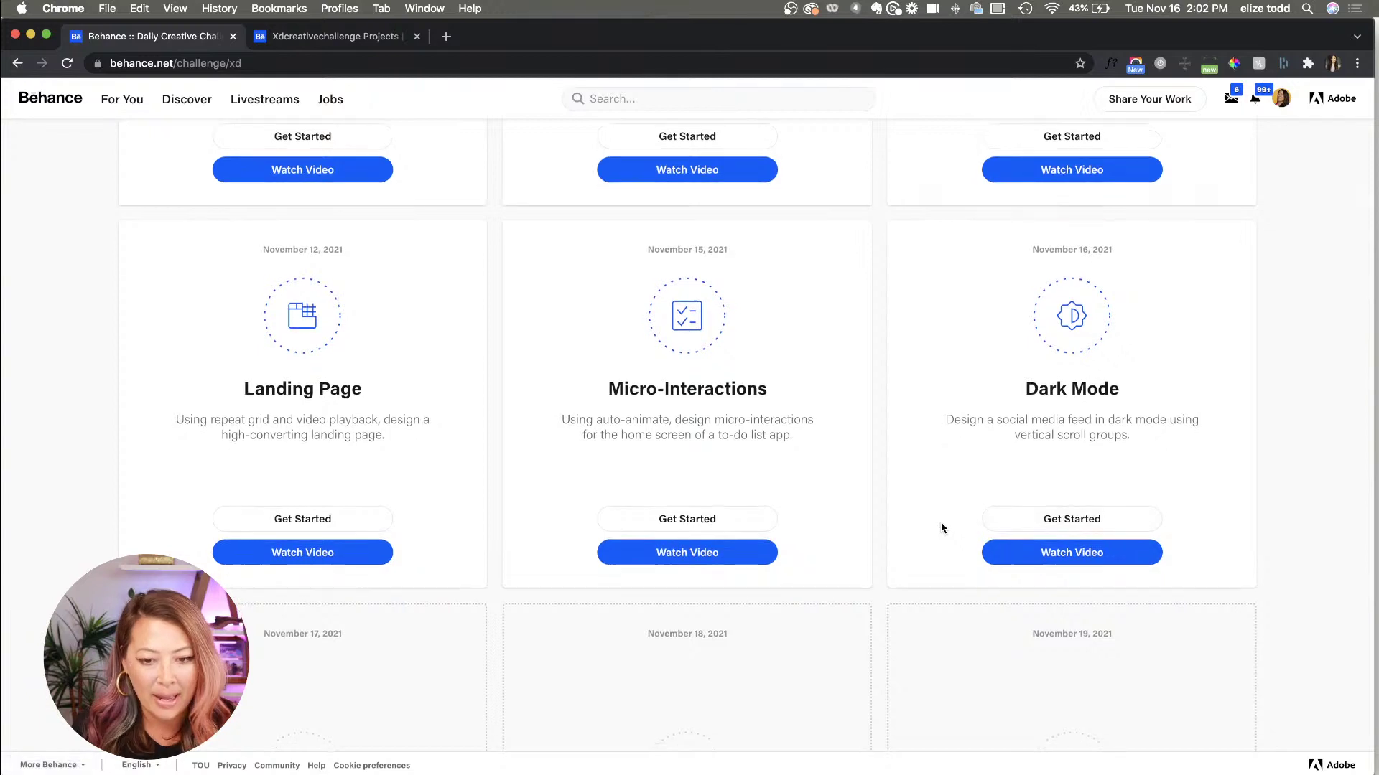
{"action": "scroll", "coordinate": [941, 528], "scroll_direction": "down", "scroll_amount": 6}
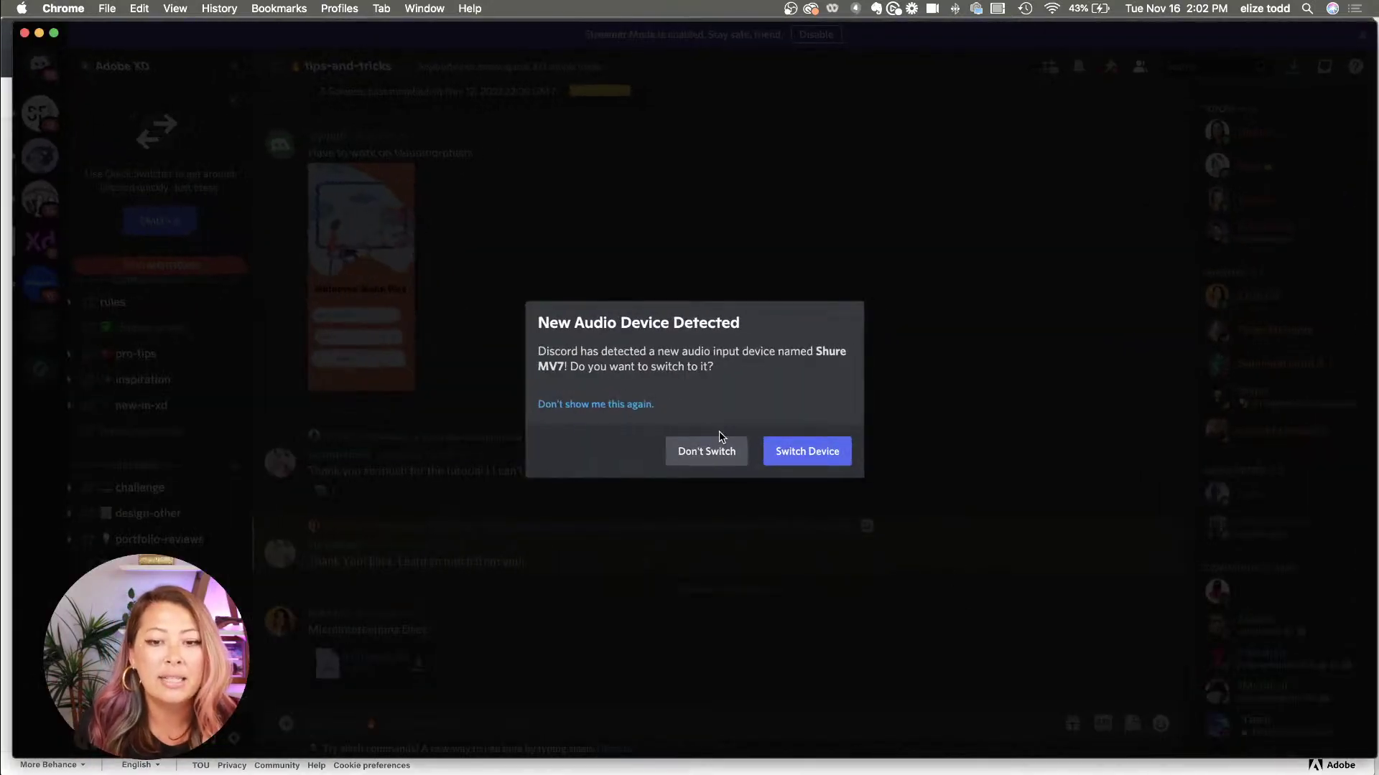
- Switch to Discord, decline the audio device change, and review the challenge and tips-and-tricks channels of the Adobe XD server
{"action": "left_click", "coordinate": [720, 441]}
{"action": "left_click", "coordinate": [707, 457]}
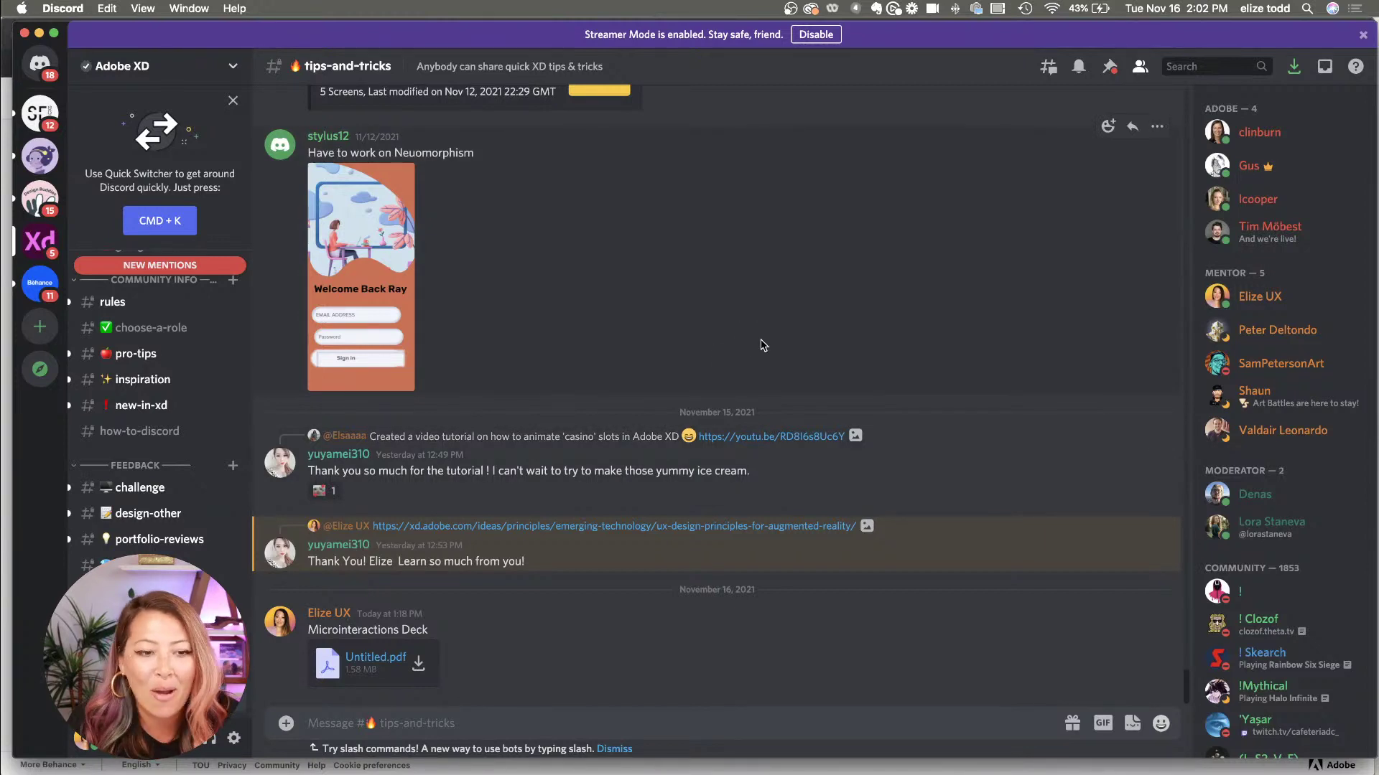
{"action": "left_click", "coordinate": [140, 487]}
{"action": "scroll", "coordinate": [554, 535], "scroll_direction": "down", "scroll_amount": 15}
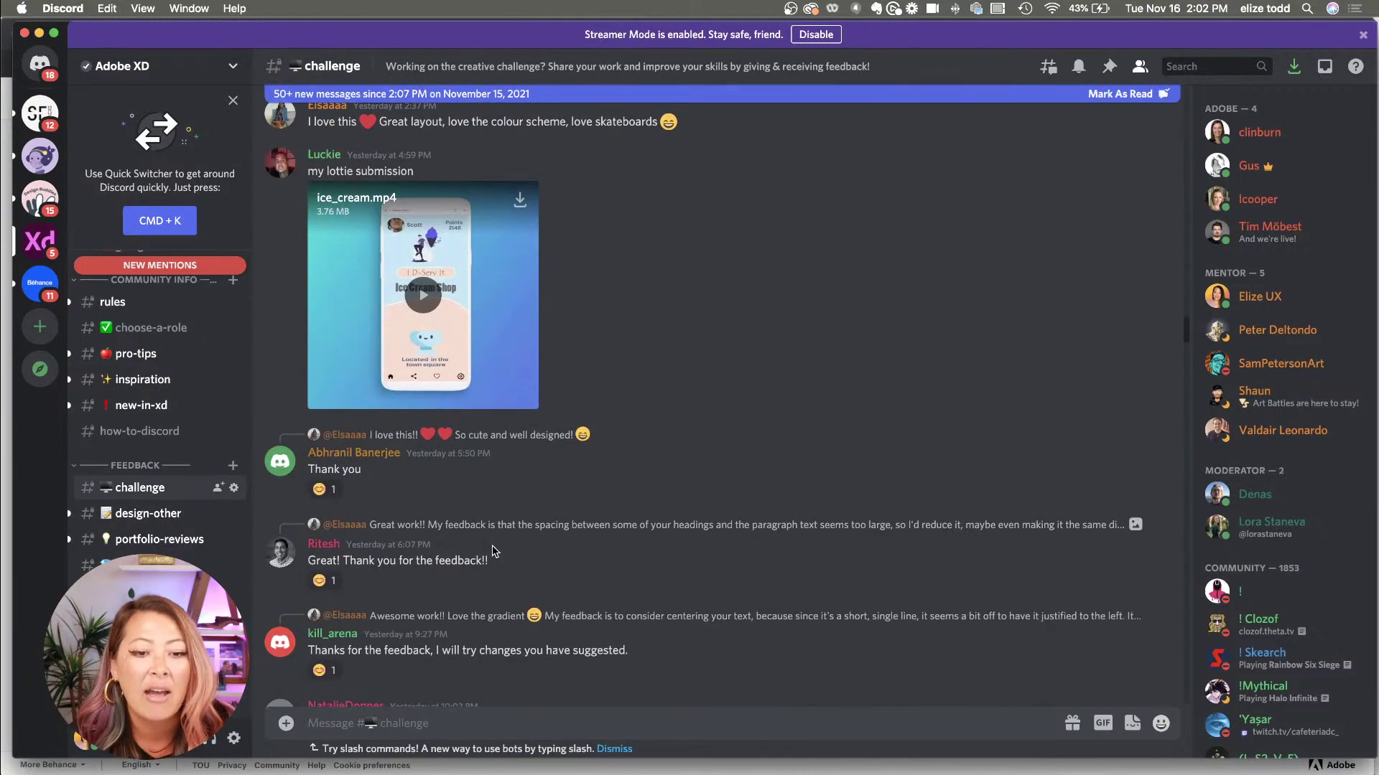
{"action": "scroll", "coordinate": [494, 551], "scroll_direction": "down", "scroll_amount": 2}
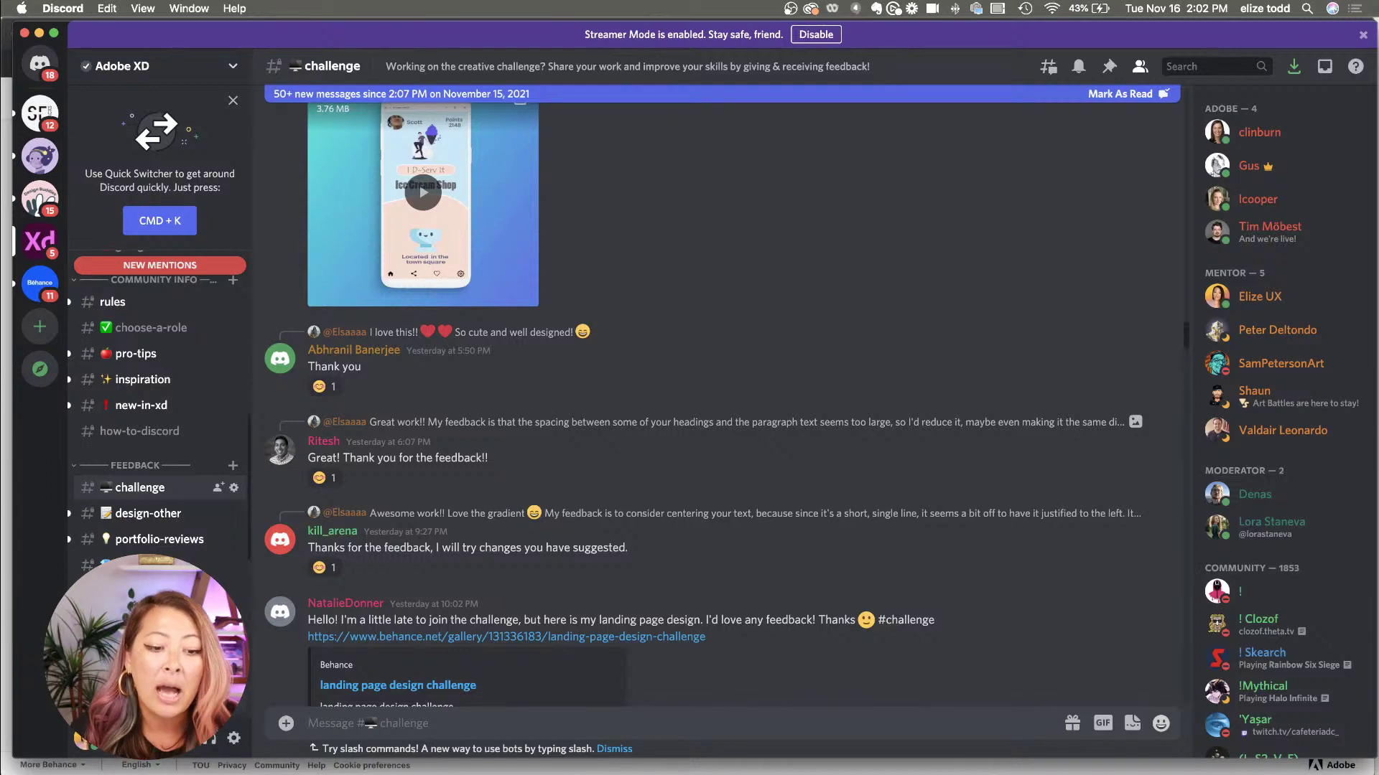
{"action": "left_click", "coordinate": [158, 647]}
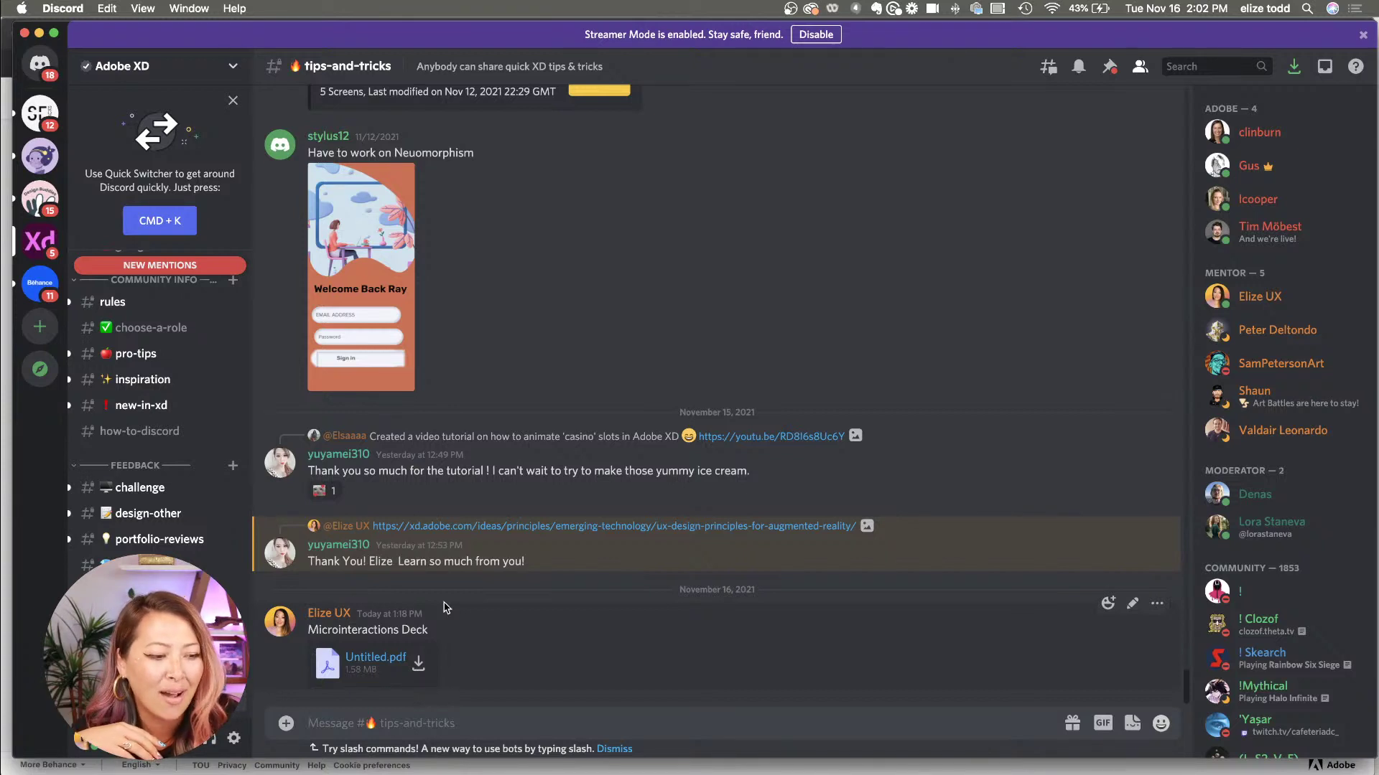
- Return to the xdcreativechallenge results on Behance in Chrome and launch the prototype from "Micro-interactions with auto-animate for a to-do list"
{"action": "left_click", "coordinate": [40, 33]}
{"action": "left_click", "coordinate": [330, 36]}
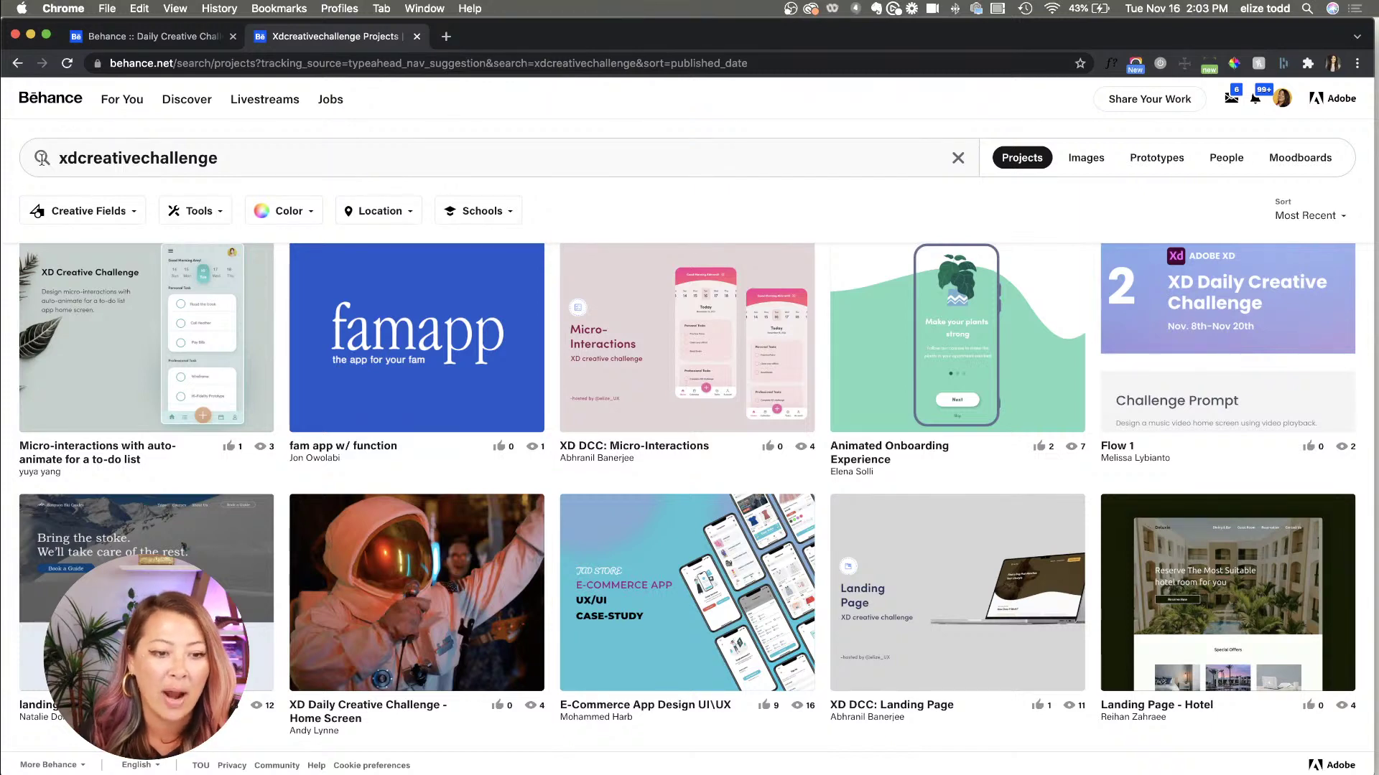
{"action": "left_click", "coordinate": [181, 344]}
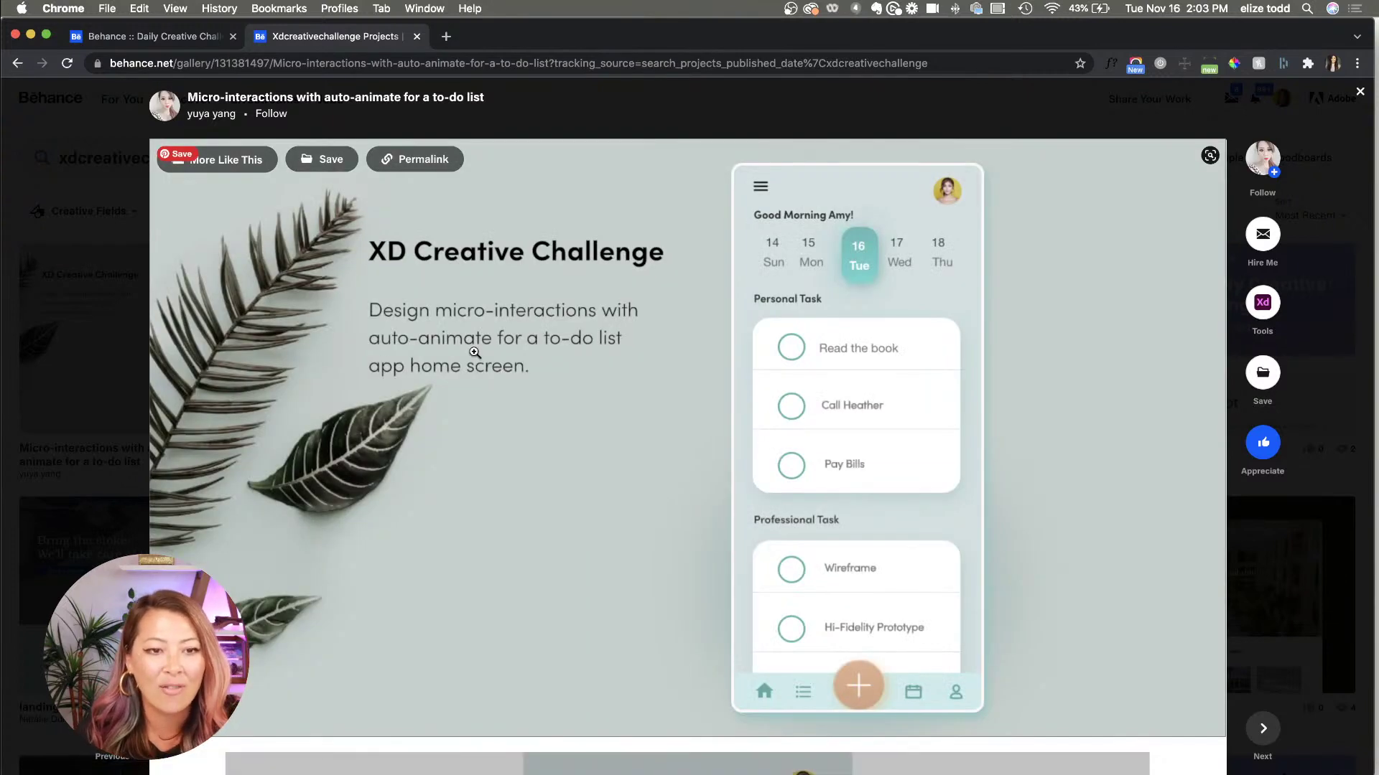
{"action": "scroll", "coordinate": [474, 353], "scroll_direction": "down", "scroll_amount": 1}
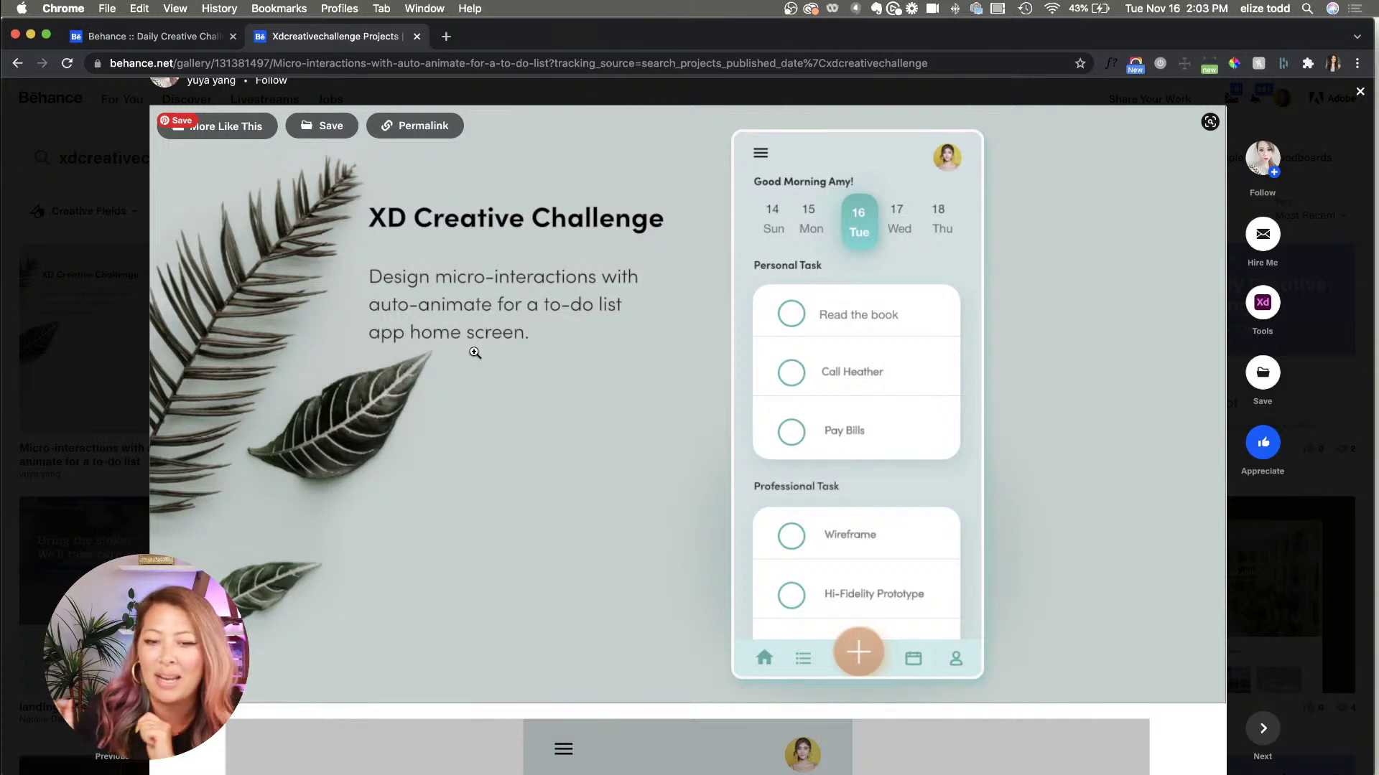
{"action": "scroll", "coordinate": [473, 351], "scroll_direction": "down", "scroll_amount": 10}
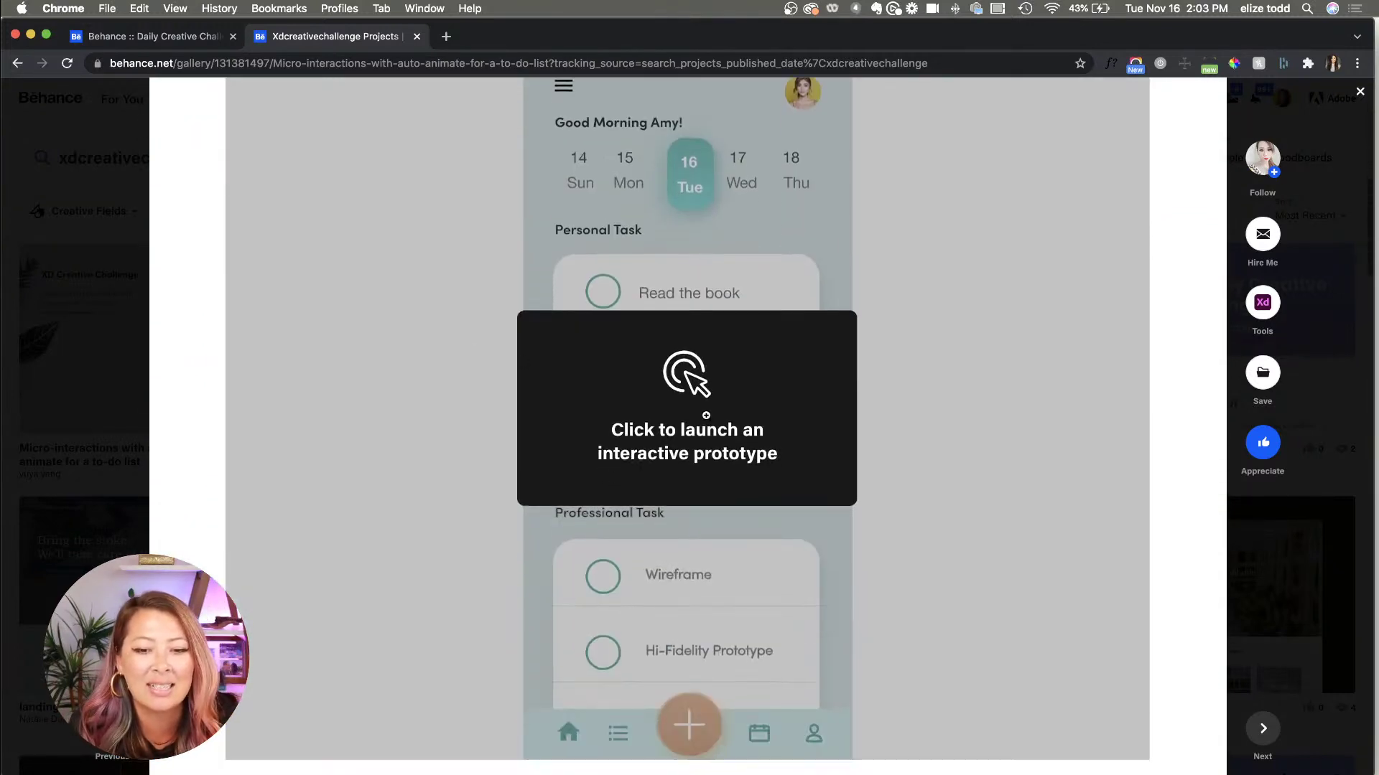
{"action": "left_click", "coordinate": [706, 415]}
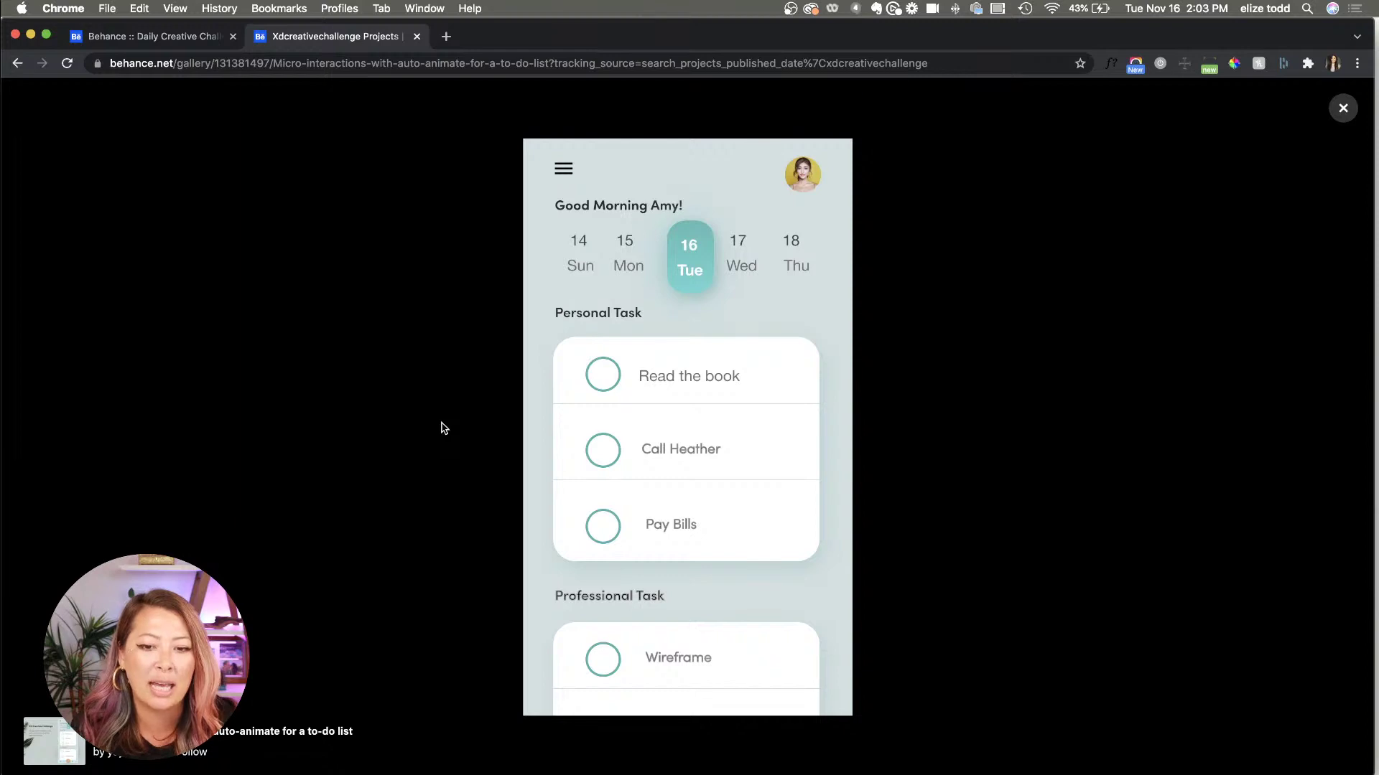
- Test the prototype's Personal Task checkboxes by completing and resetting Read the book, Call Heather and Pay Bills
{"action": "left_click", "coordinate": [600, 380]}
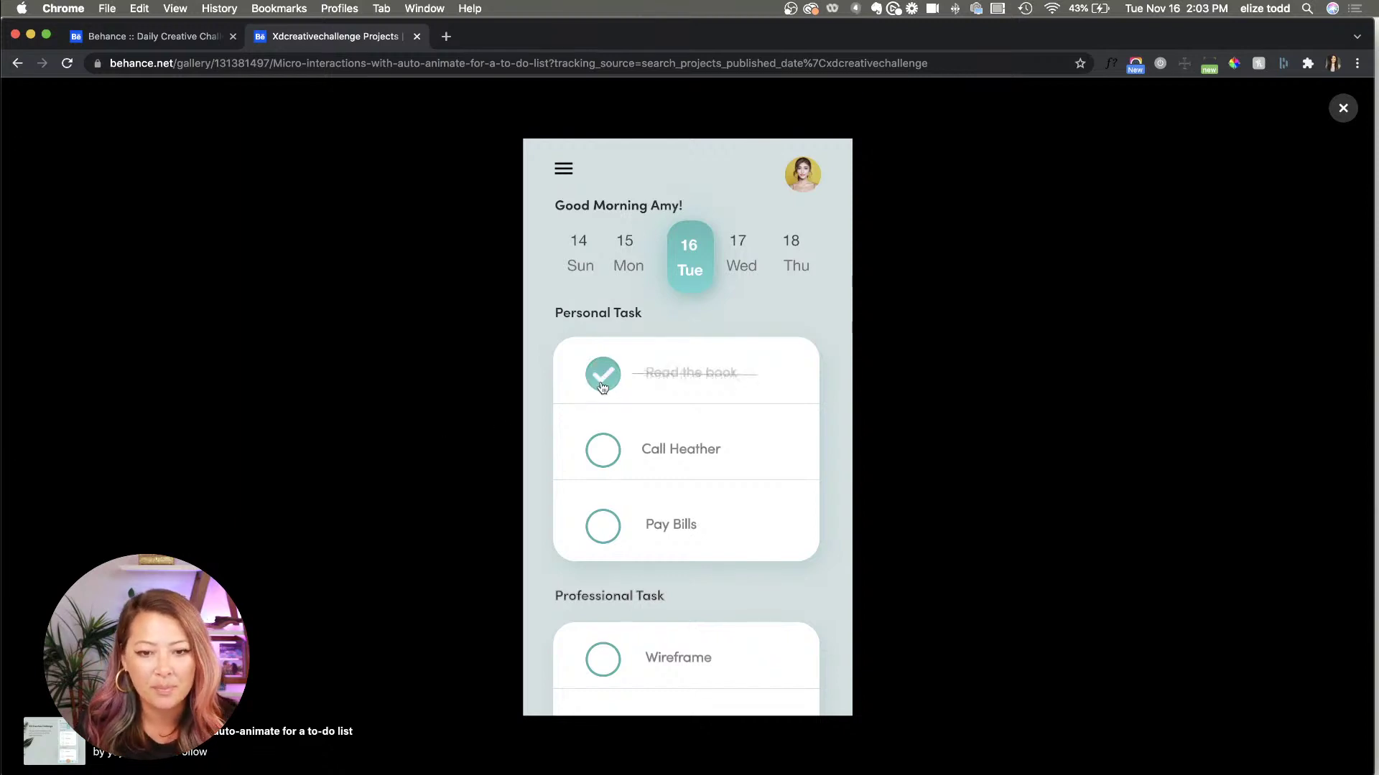
{"action": "left_click", "coordinate": [602, 452]}
{"action": "left_click", "coordinate": [605, 532]}
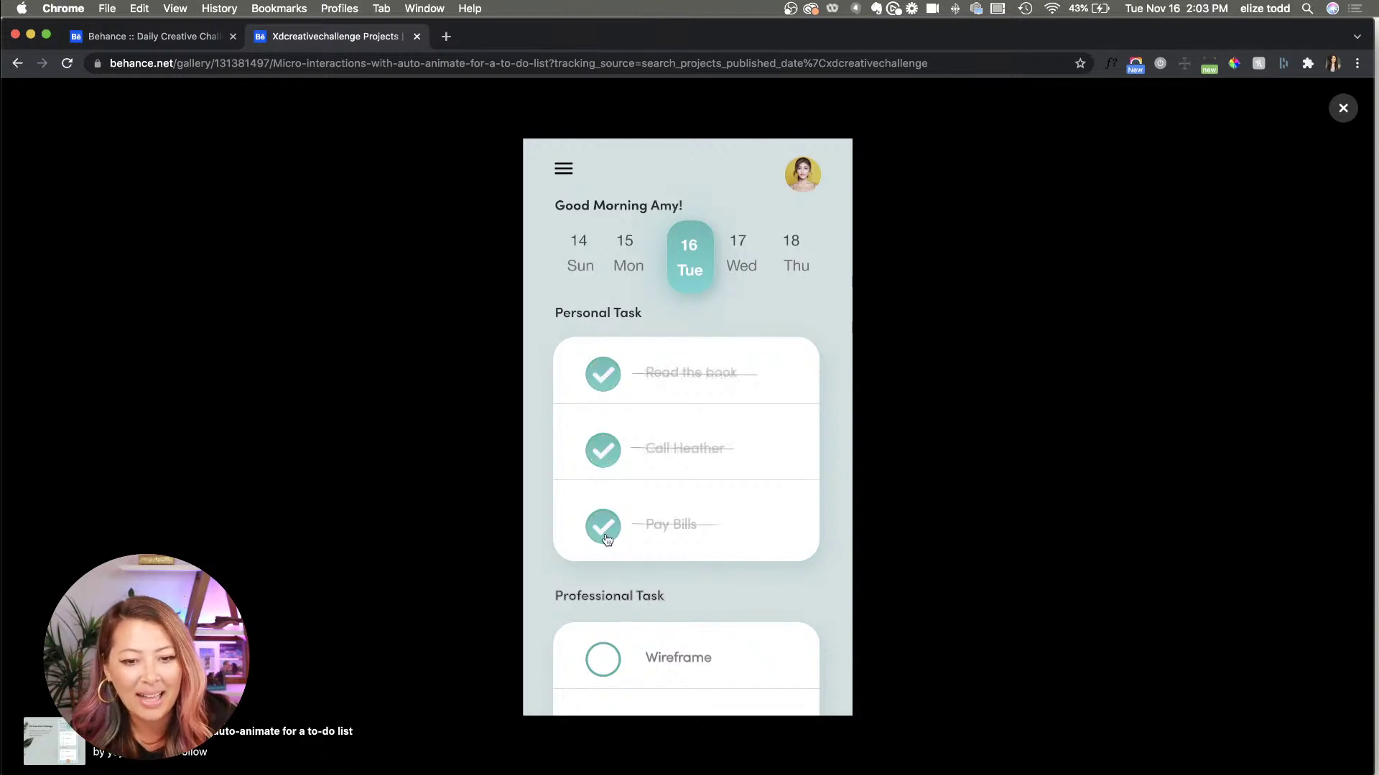
{"action": "left_click", "coordinate": [605, 531]}
{"action": "left_click", "coordinate": [603, 450]}
{"action": "left_click", "coordinate": [604, 376]}
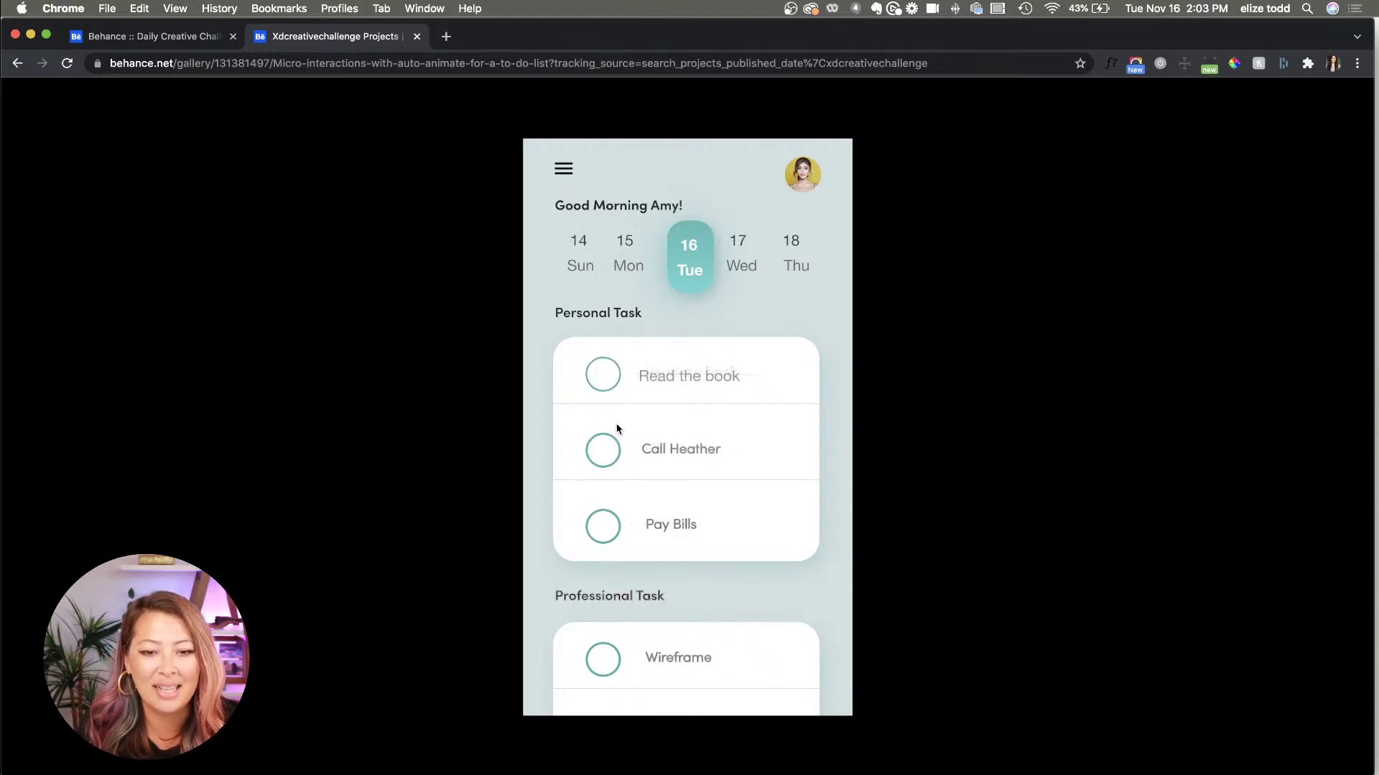
- Test expanding and collapsing the prototype's add button, and close the prototype and its project
{"action": "left_click", "coordinate": [690, 681]}
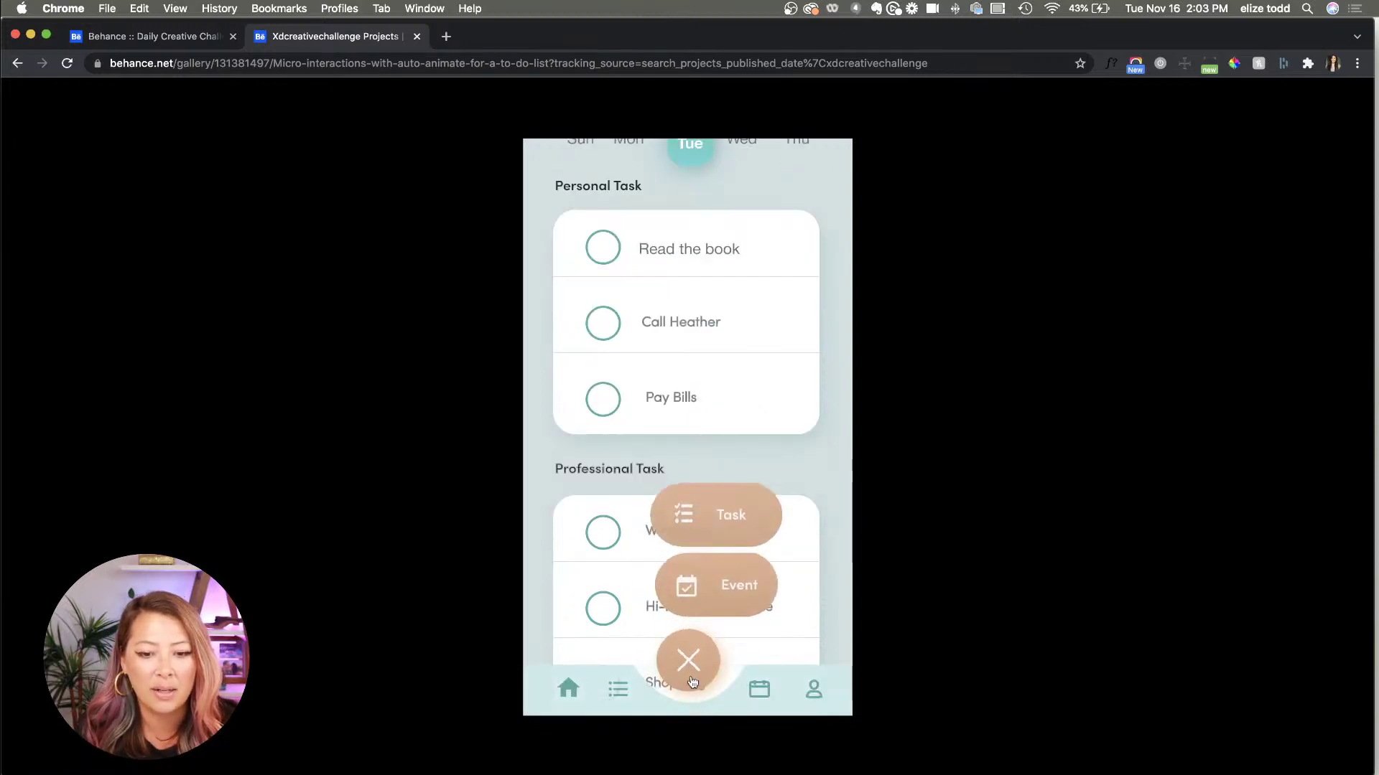
{"action": "left_click", "coordinate": [690, 681]}
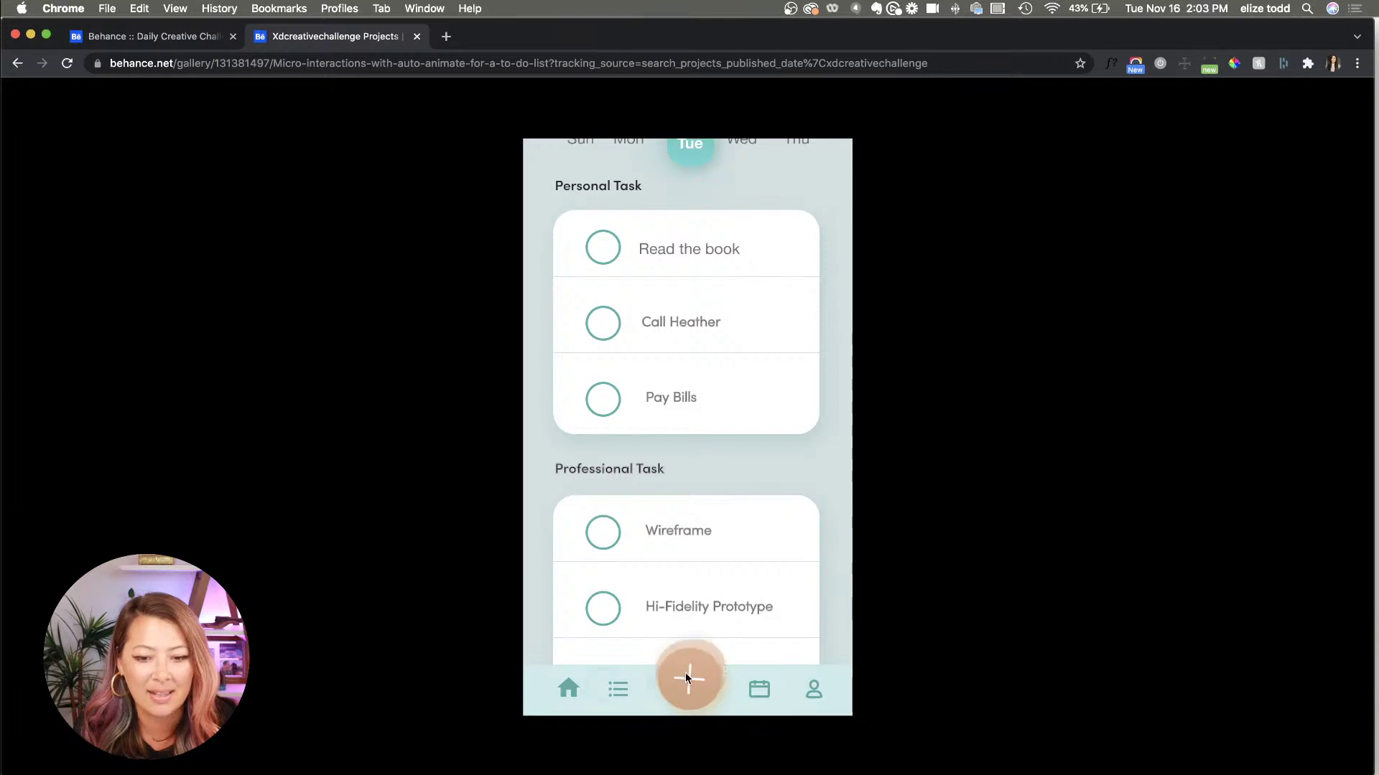
{"action": "left_click", "coordinate": [687, 678]}
{"action": "left_click", "coordinate": [587, 466]}
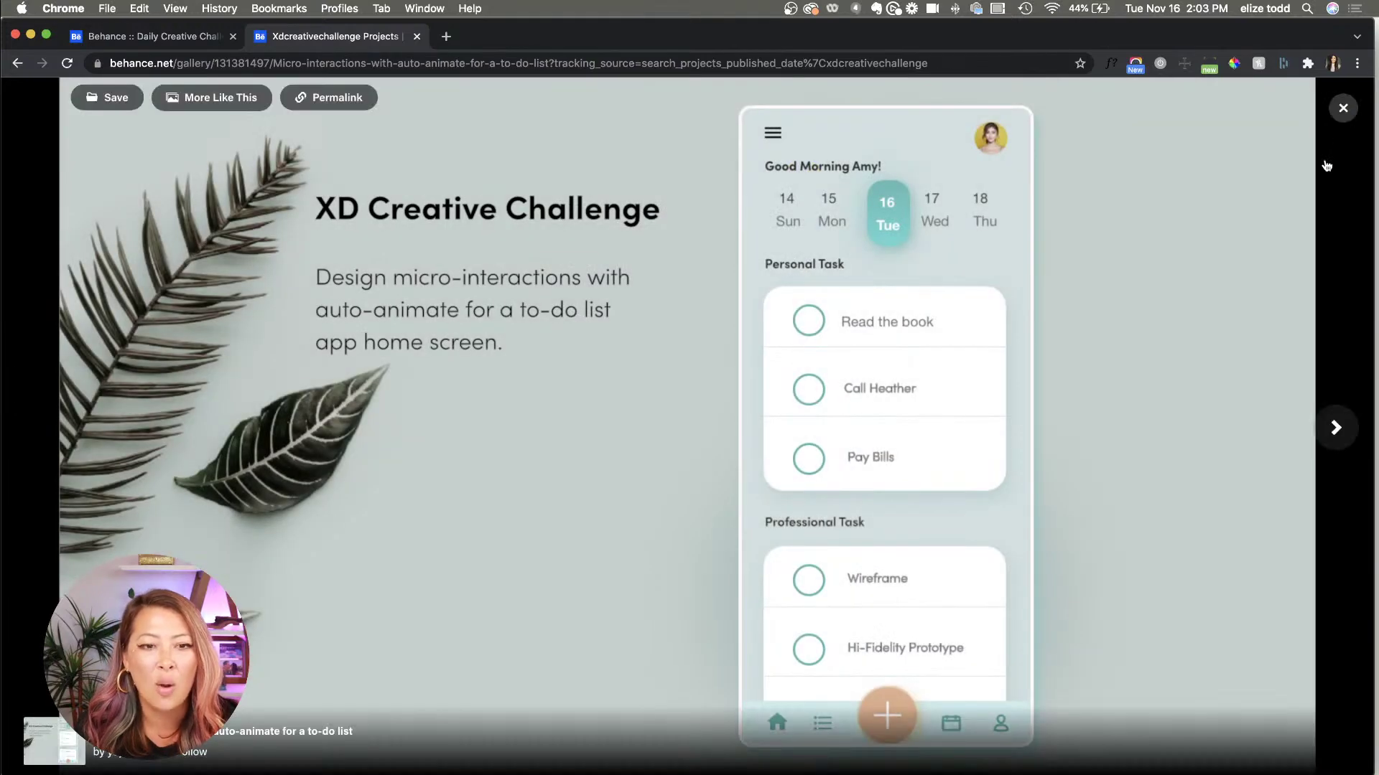
{"action": "left_click", "coordinate": [1343, 108]}
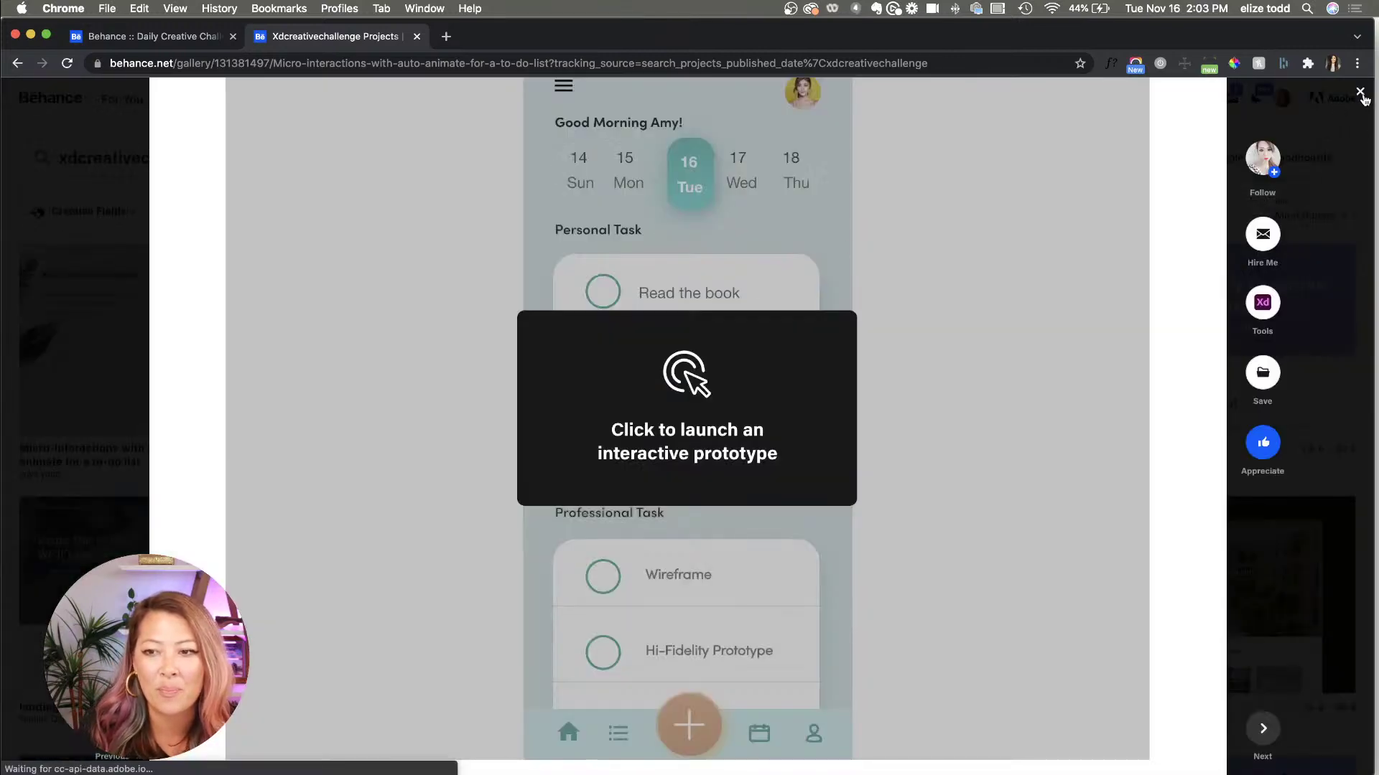
{"action": "left_click", "coordinate": [1361, 94]}
- View the "XD DCC: Micro-Interactions" project through its Task App preview video, and close the project
{"action": "left_click", "coordinate": [691, 362]}
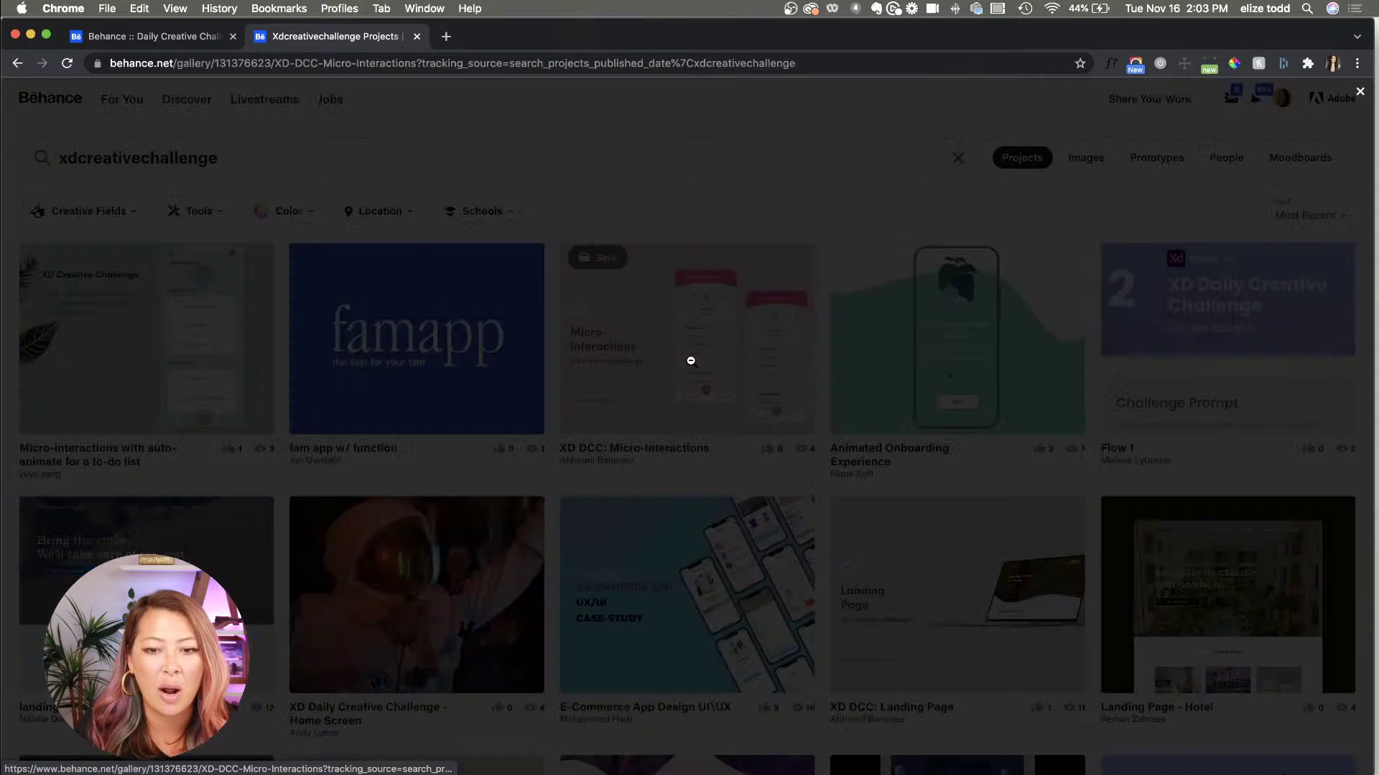
{"action": "scroll", "coordinate": [390, 384], "scroll_direction": "down", "scroll_amount": 3}
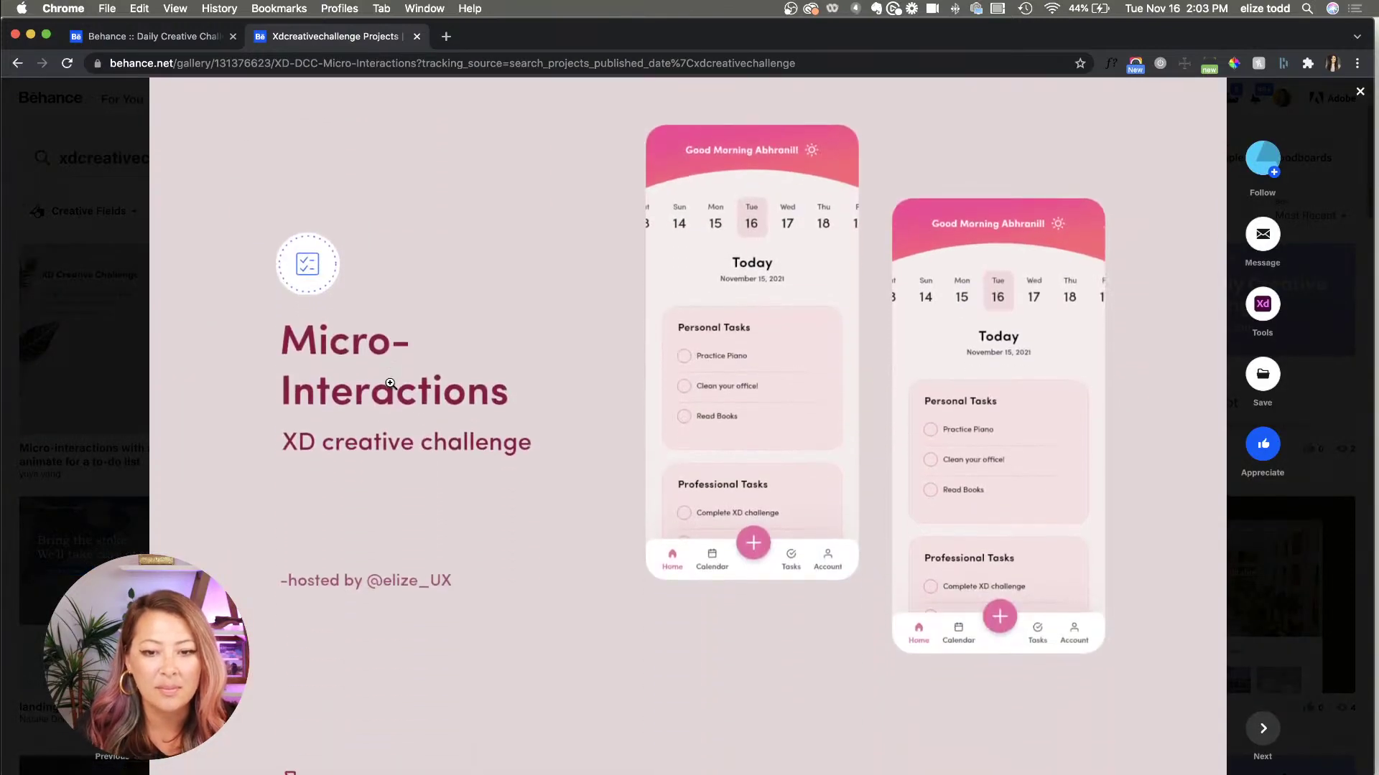
{"action": "scroll", "coordinate": [390, 384], "scroll_direction": "down", "scroll_amount": 10}
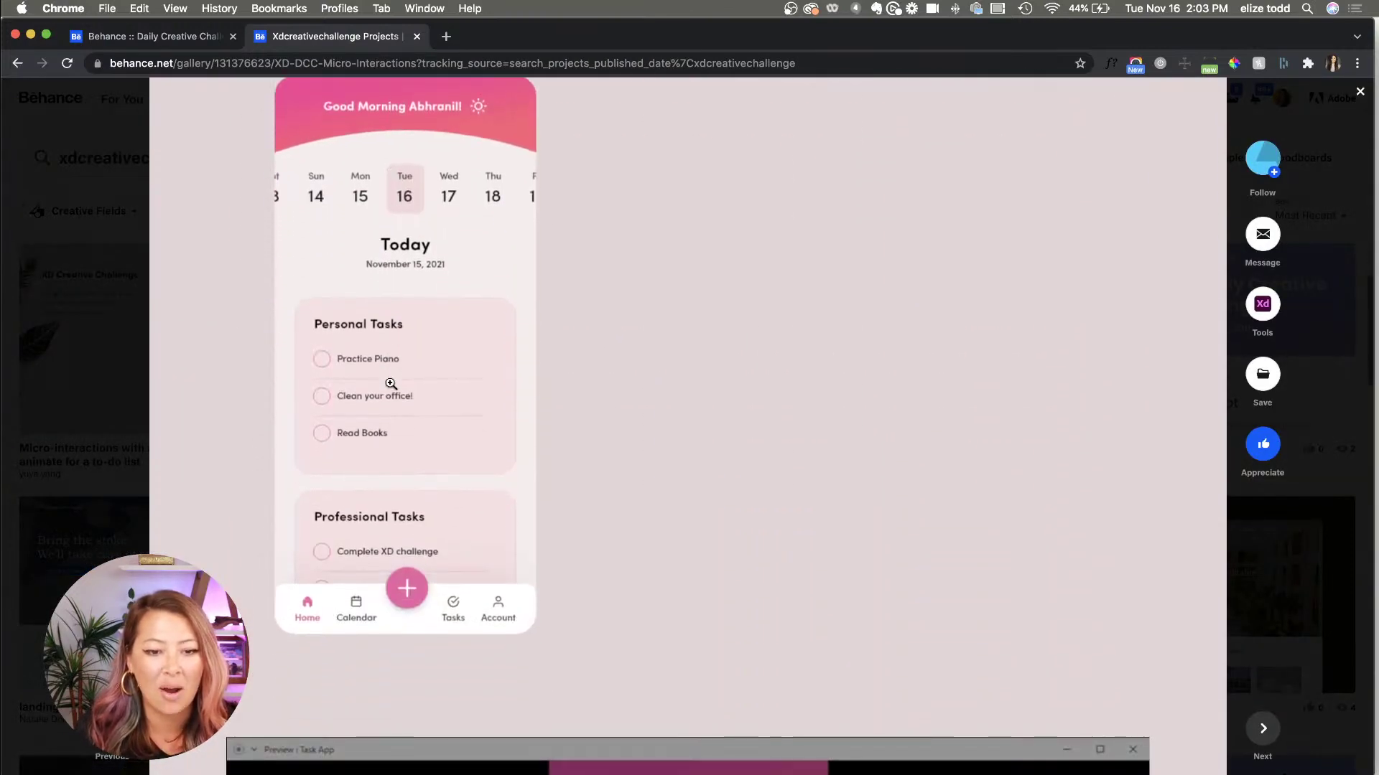
{"action": "scroll", "coordinate": [390, 384], "scroll_direction": "down", "scroll_amount": 8}
{"action": "left_click", "coordinate": [453, 557]}
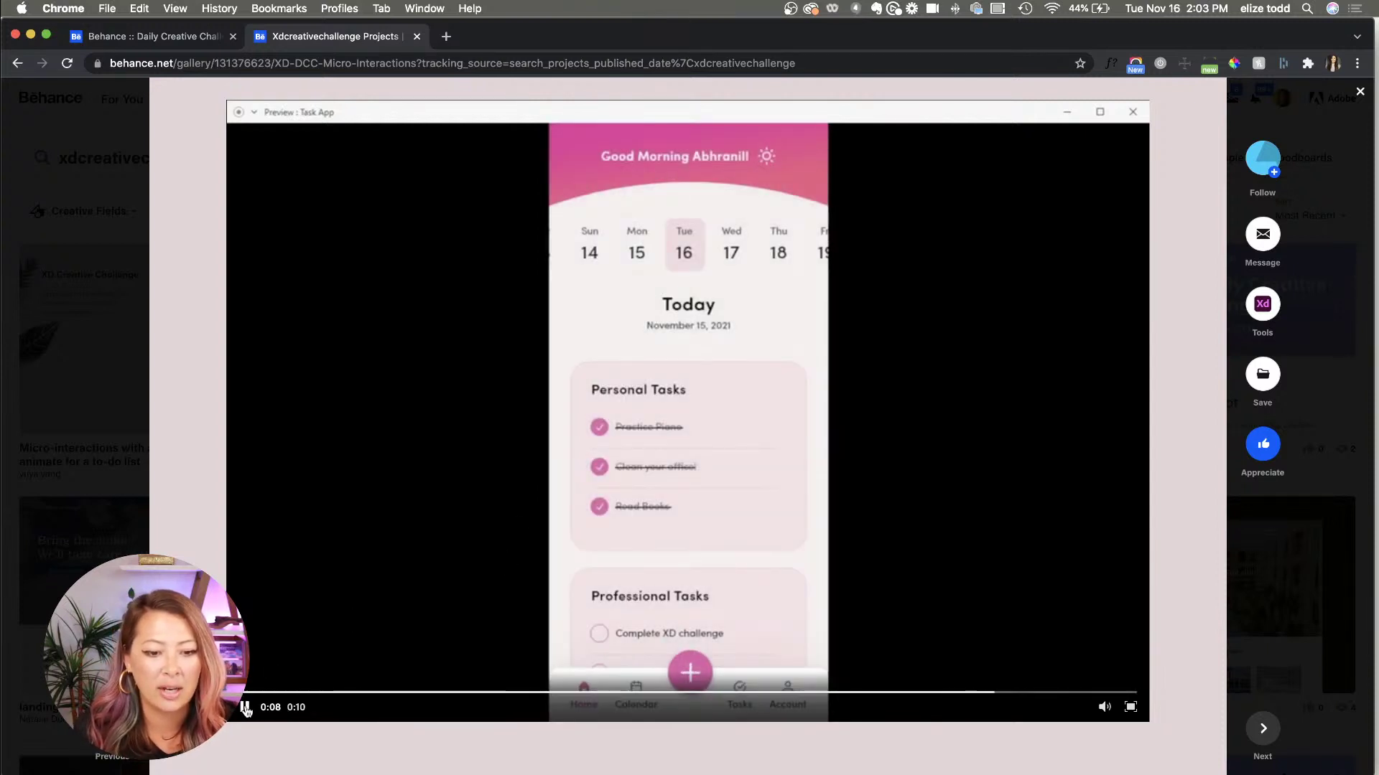
{"action": "left_click", "coordinate": [1356, 95]}
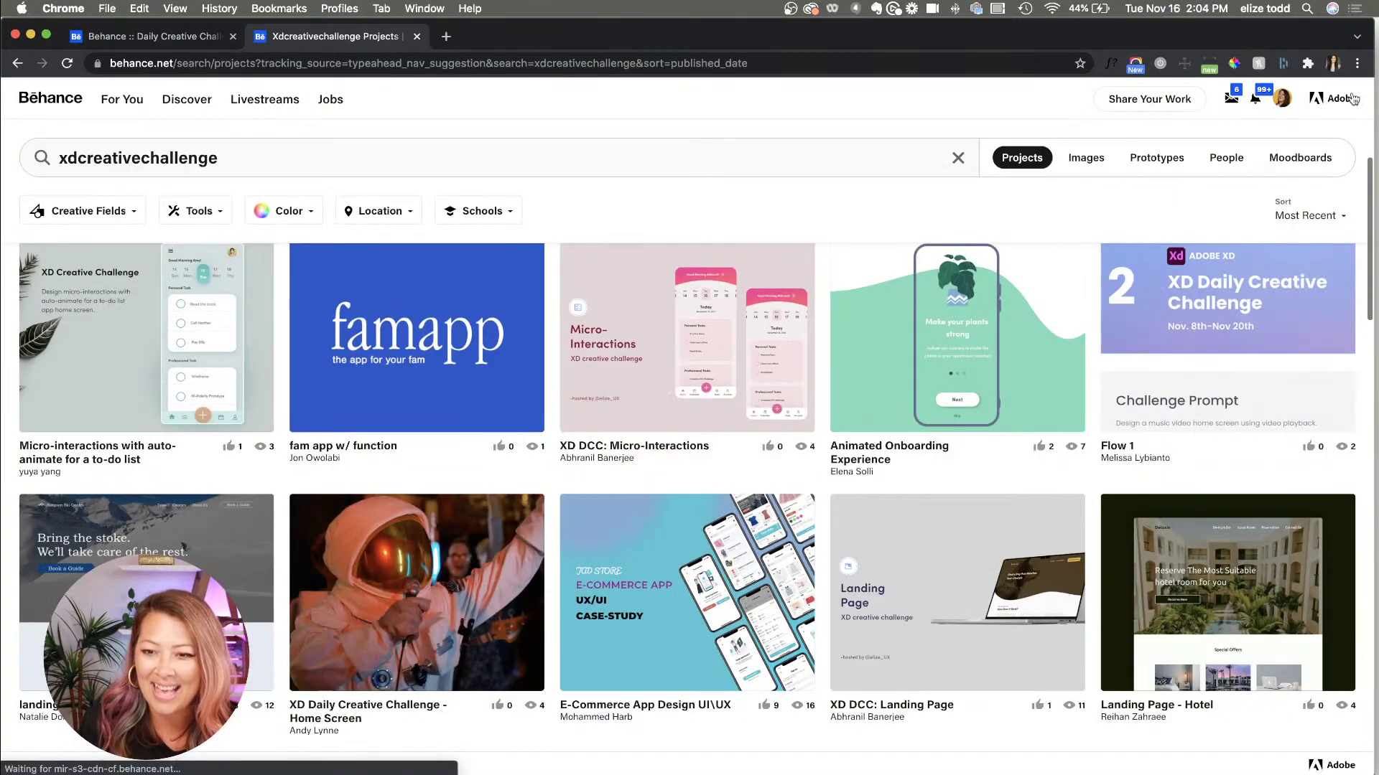
- Explore the interactive prototype of the "fam app w/ function" project and return to the search results
{"action": "scroll", "coordinate": [1012, 323], "scroll_direction": "down", "scroll_amount": 2}
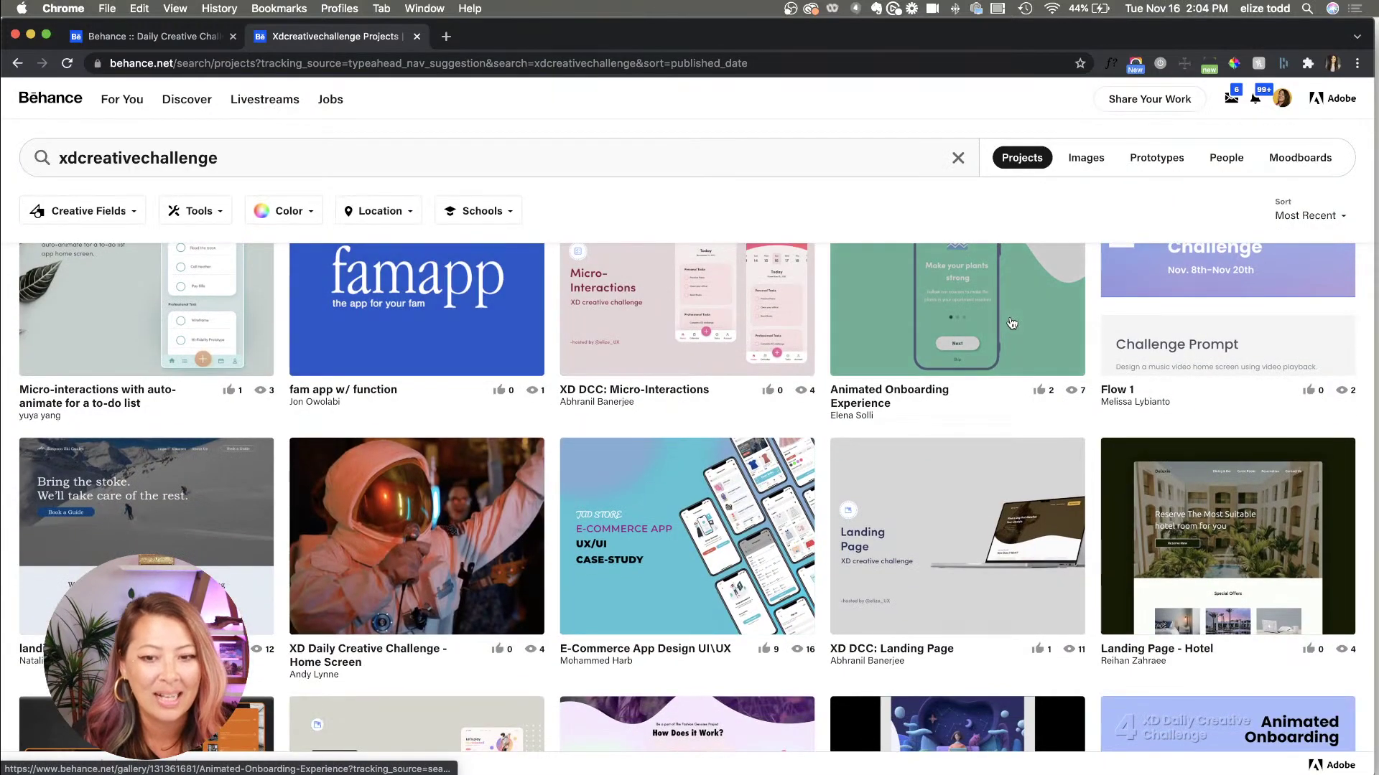
{"action": "left_click", "coordinate": [407, 323]}
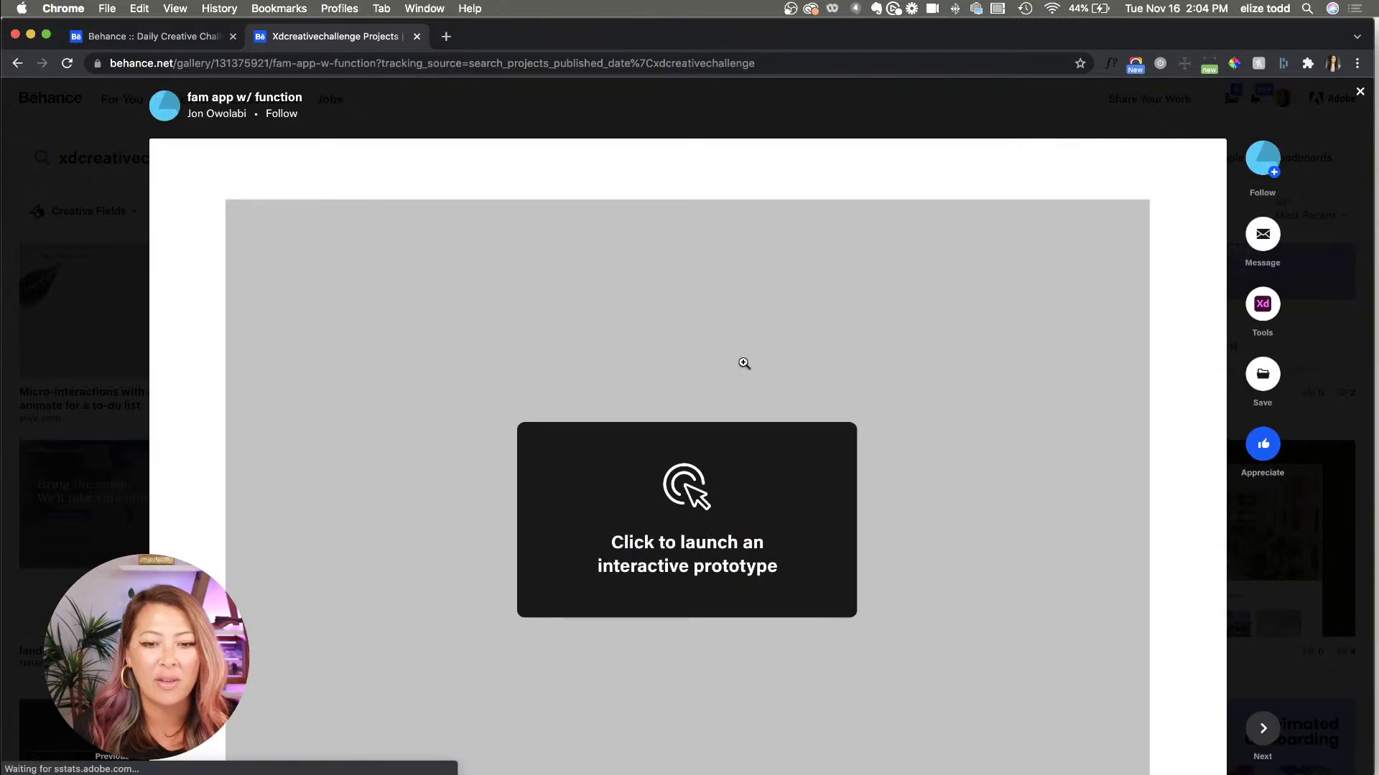
{"action": "left_click", "coordinate": [679, 541]}
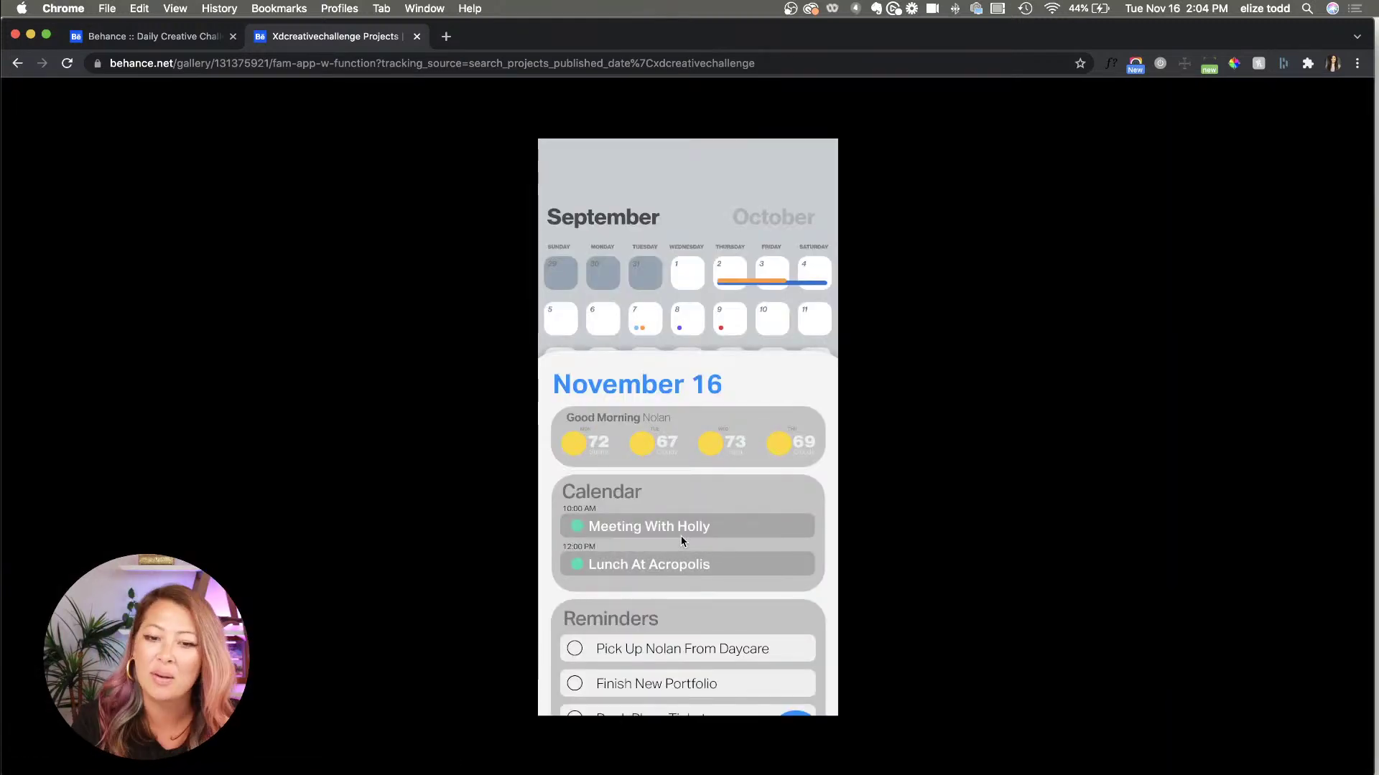
{"action": "scroll", "coordinate": [571, 570], "scroll_direction": "down", "scroll_amount": 3}
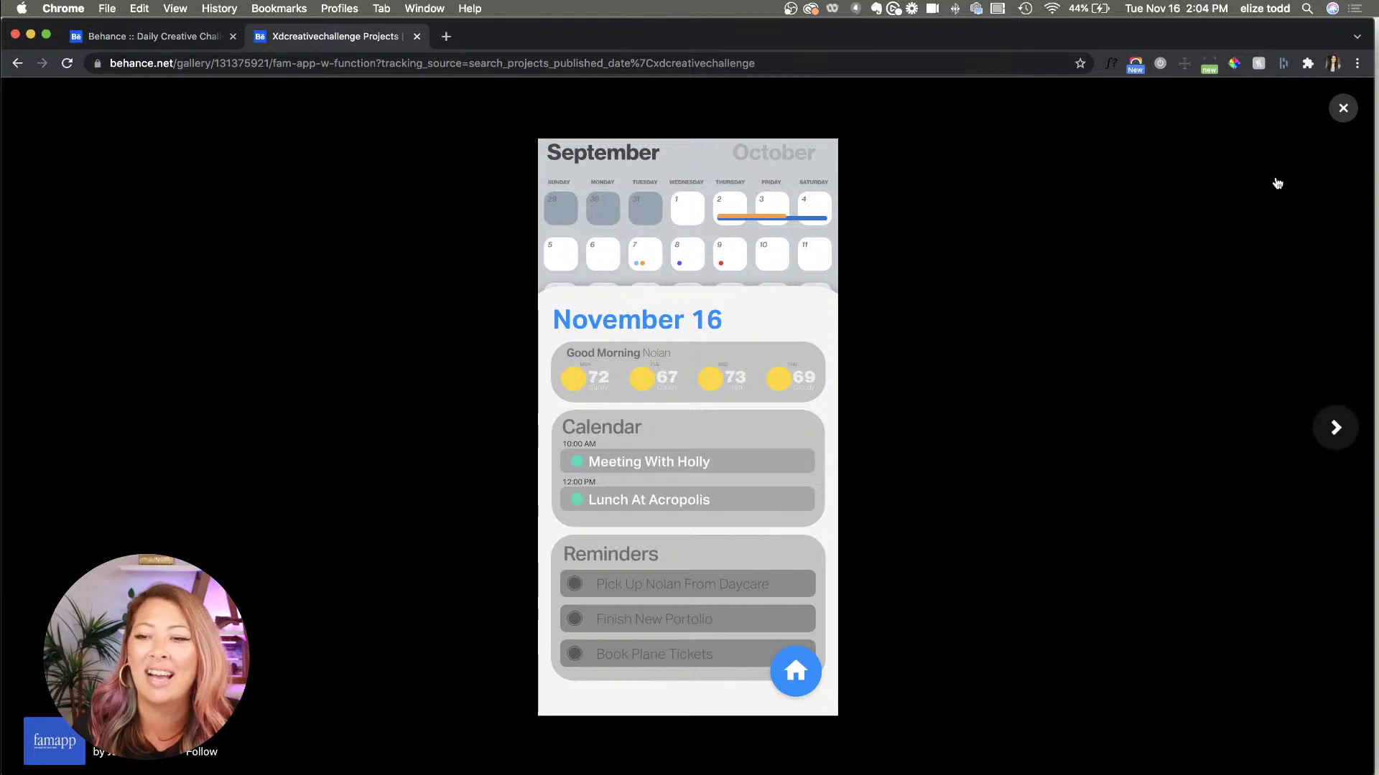
{"action": "left_click", "coordinate": [1342, 109]}
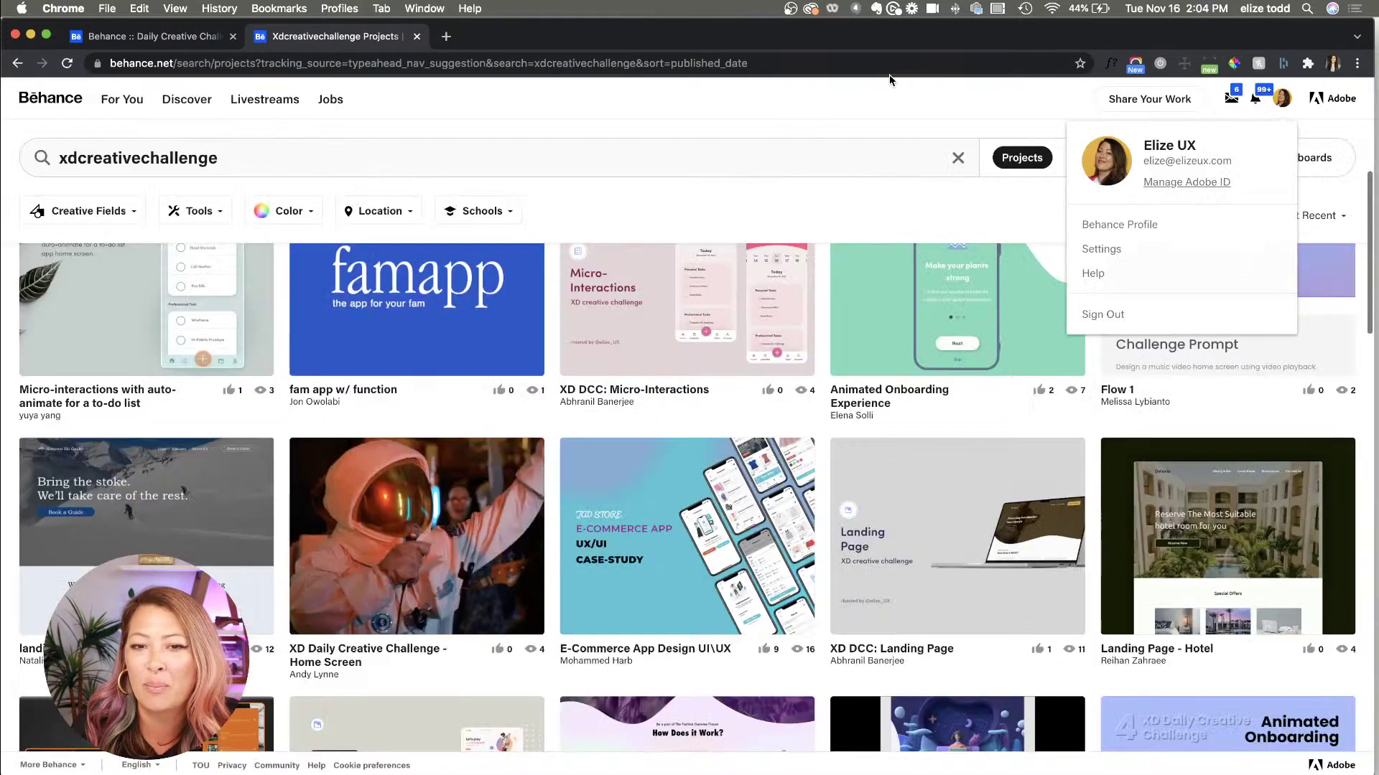
{"action": "left_click", "coordinate": [1359, 91]}
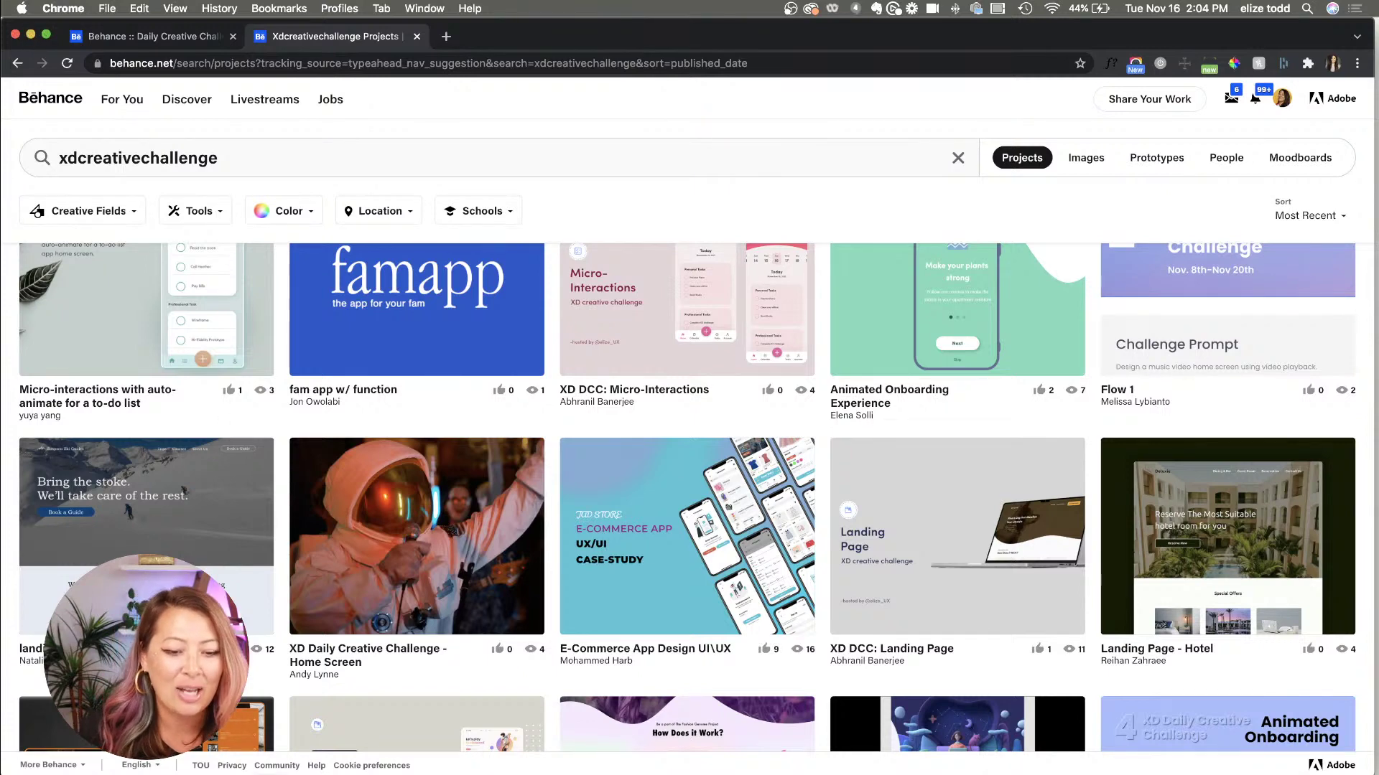
- Switch to Adobe XD and view the day 7 challenge prompt in the DCC_Day7 document
{"action": "key", "text": "super+Tab"}
{"action": "left_click", "coordinate": [730, 527]}
{"action": "scroll", "coordinate": [730, 527], "scroll_direction": "left", "scroll_amount": 5}
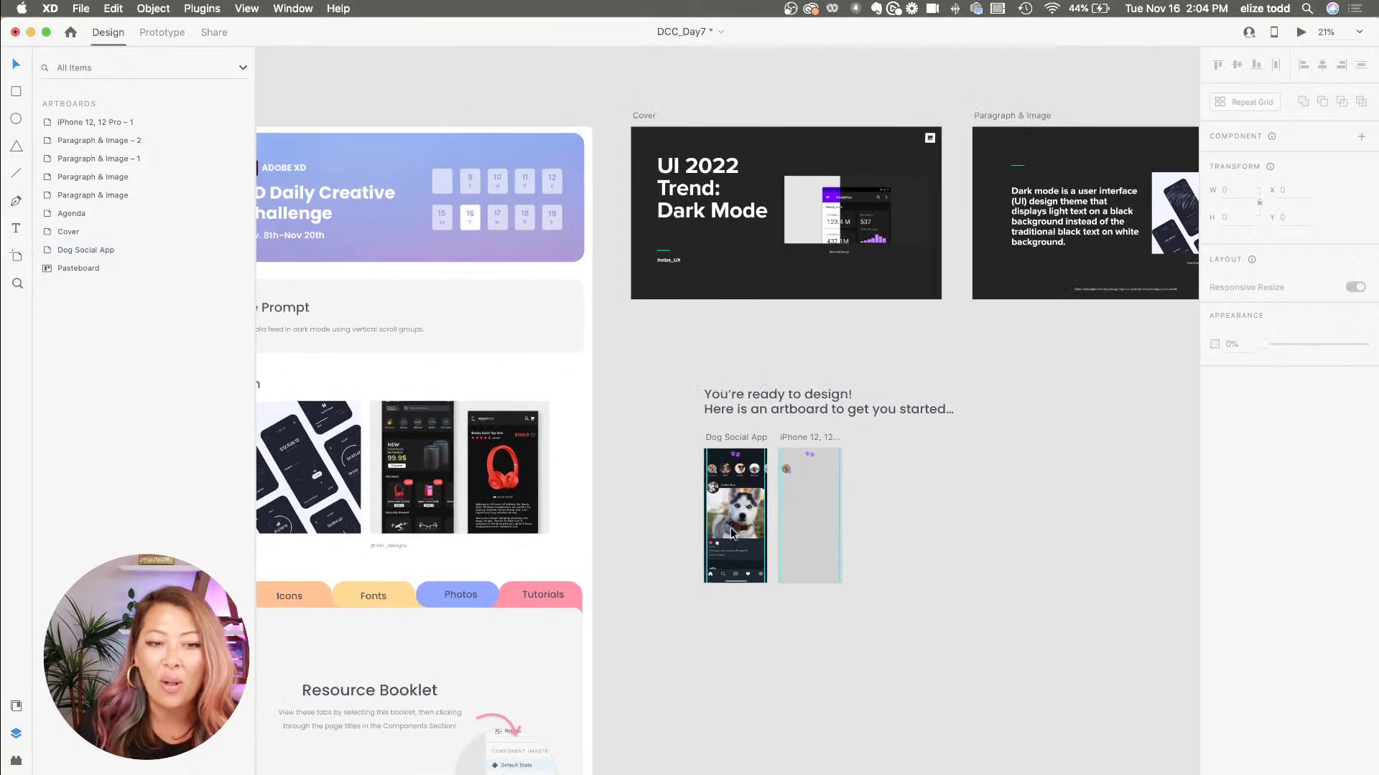
{"action": "scroll", "coordinate": [537, 248], "scroll_direction": "up", "scroll_amount": 5}
{"action": "scroll", "coordinate": [537, 248], "scroll_direction": "left", "scroll_amount": 4}
{"action": "scroll", "coordinate": [537, 248], "scroll_direction": "down", "scroll_amount": 1}
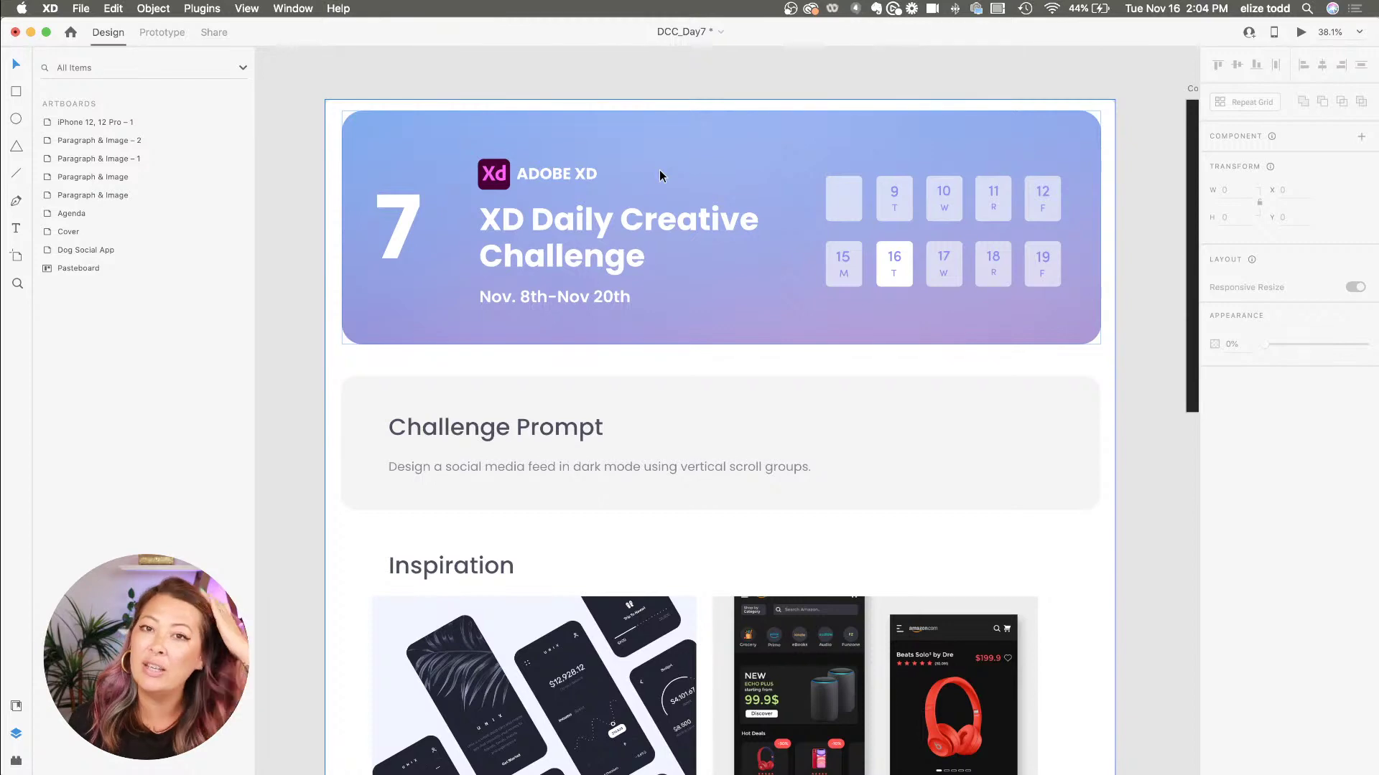
- Preview the "UI 2022 Trend: Dark Mode" presentation starting from the Cover artboard
{"action": "scroll", "coordinate": [659, 170], "scroll_direction": "right", "scroll_amount": 5}
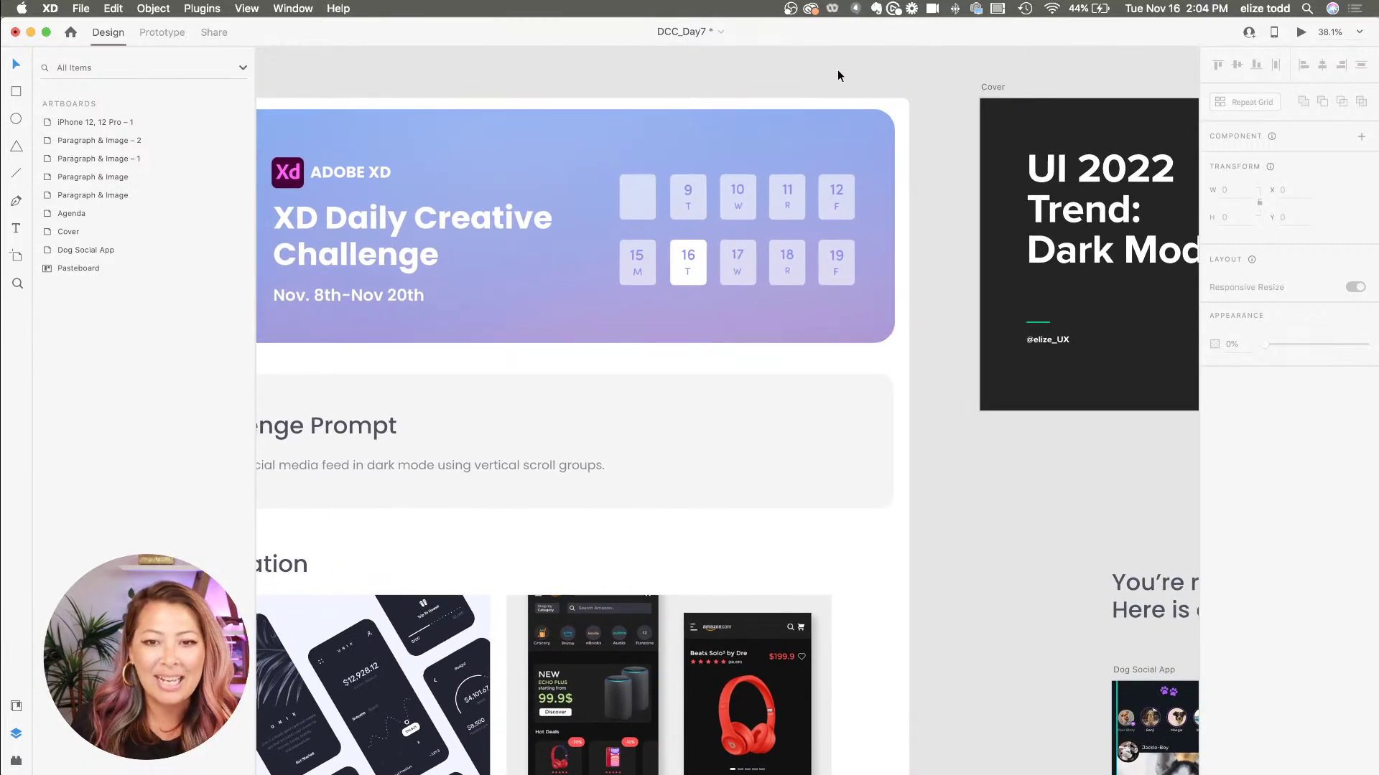
{"action": "scroll", "coordinate": [837, 69], "scroll_direction": "up", "scroll_amount": 5}
{"action": "scroll", "coordinate": [837, 69], "scroll_direction": "down", "scroll_amount": 3}
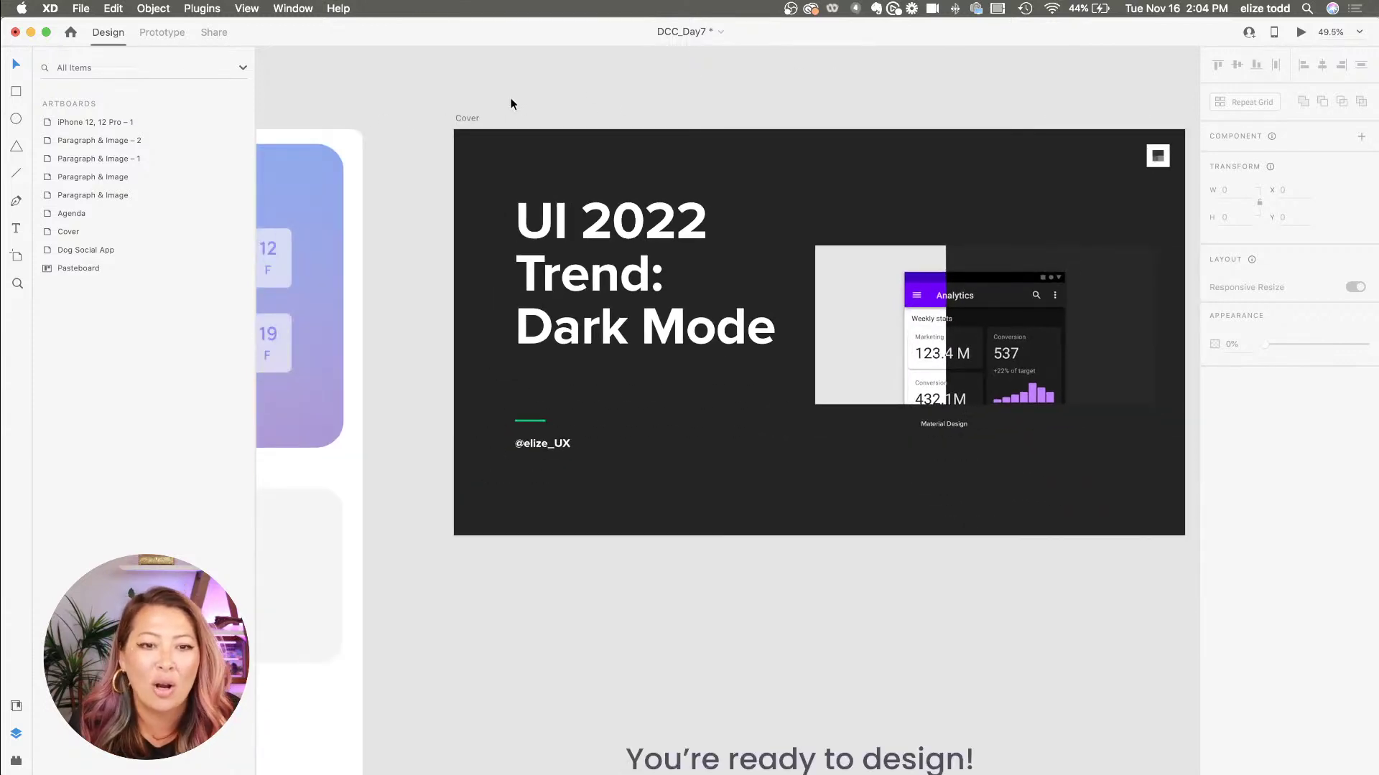
{"action": "left_click", "coordinate": [471, 117]}
{"action": "left_click", "coordinate": [1299, 32]}
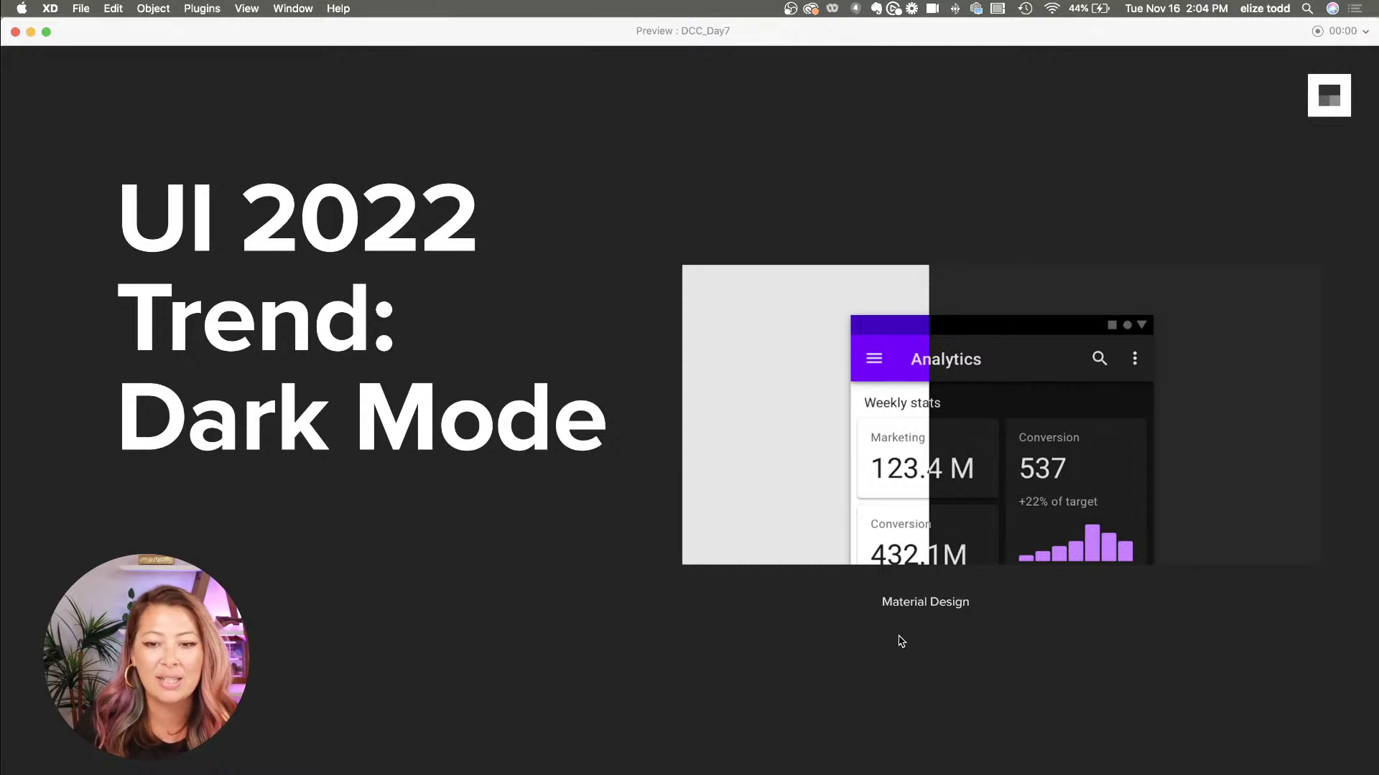
- Page through the dark mode slides from the definition and benefits to the tips on pure black, softened whites and saturated colours
{"action": "key", "text": "Right"}
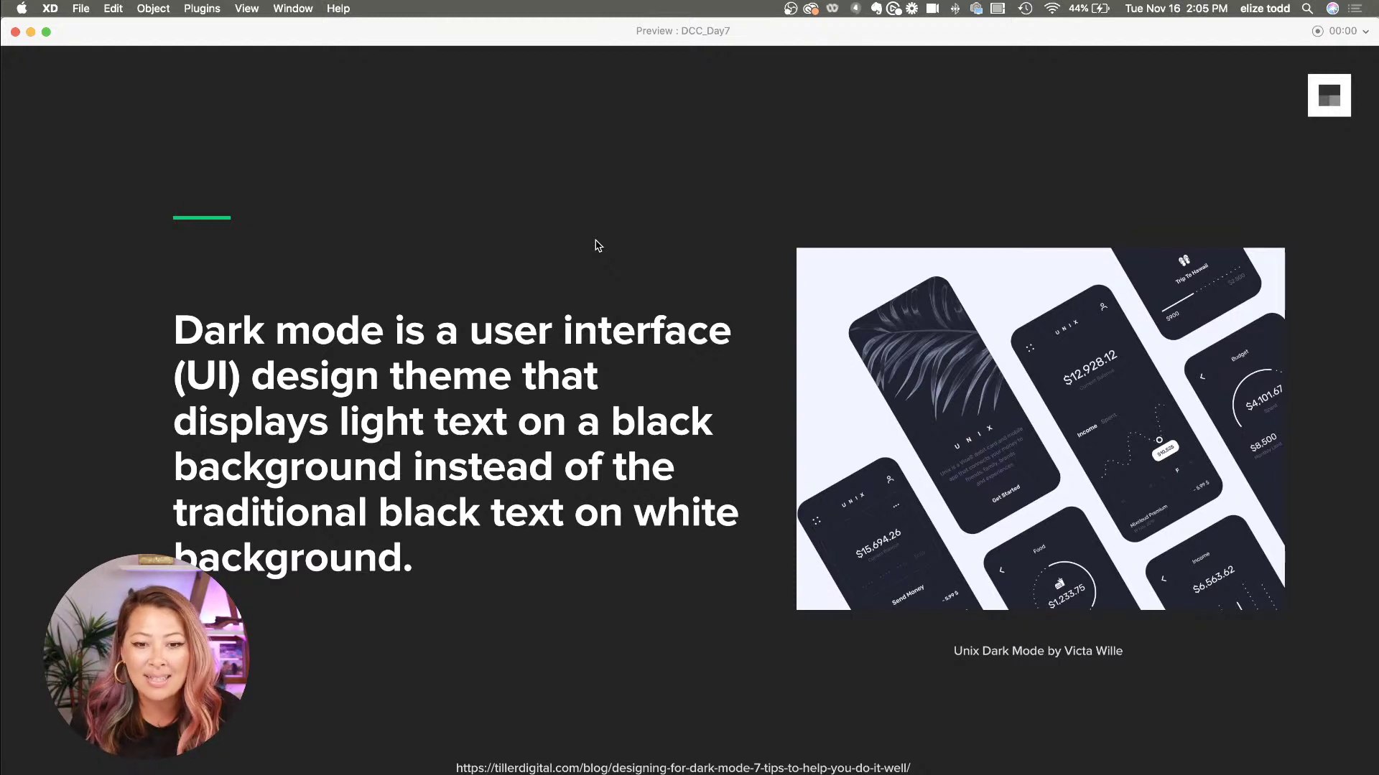
{"action": "left_click", "coordinate": [761, 377]}
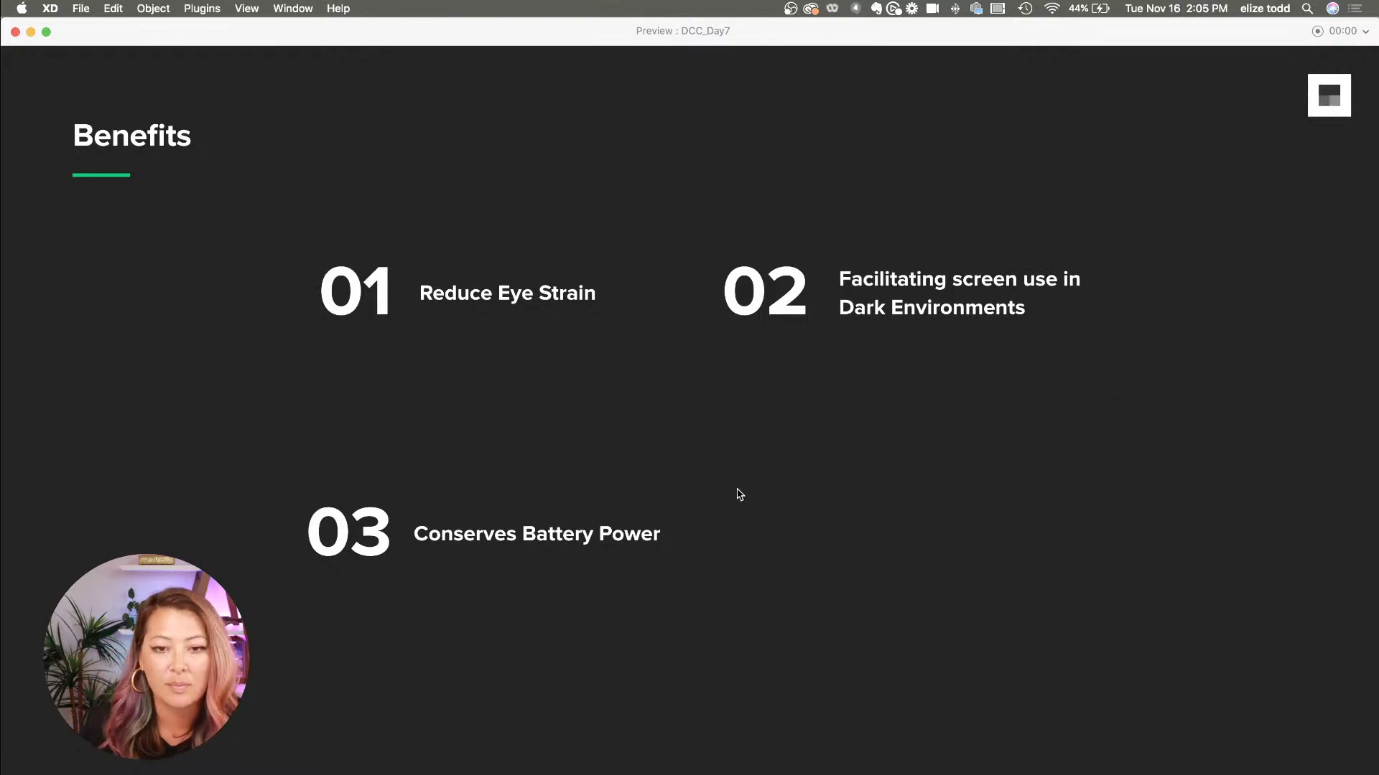
{"action": "key", "text": "Right"}
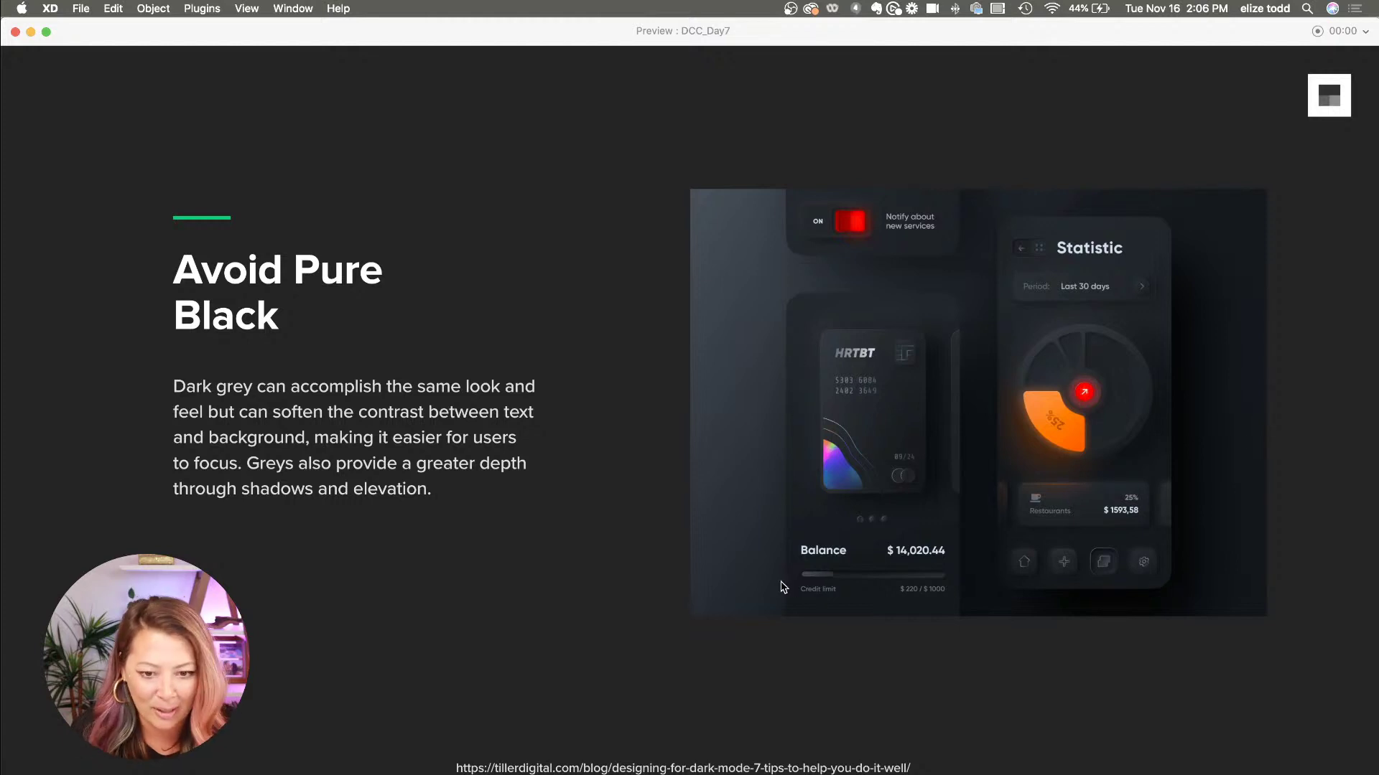
{"action": "key", "text": "Right"}
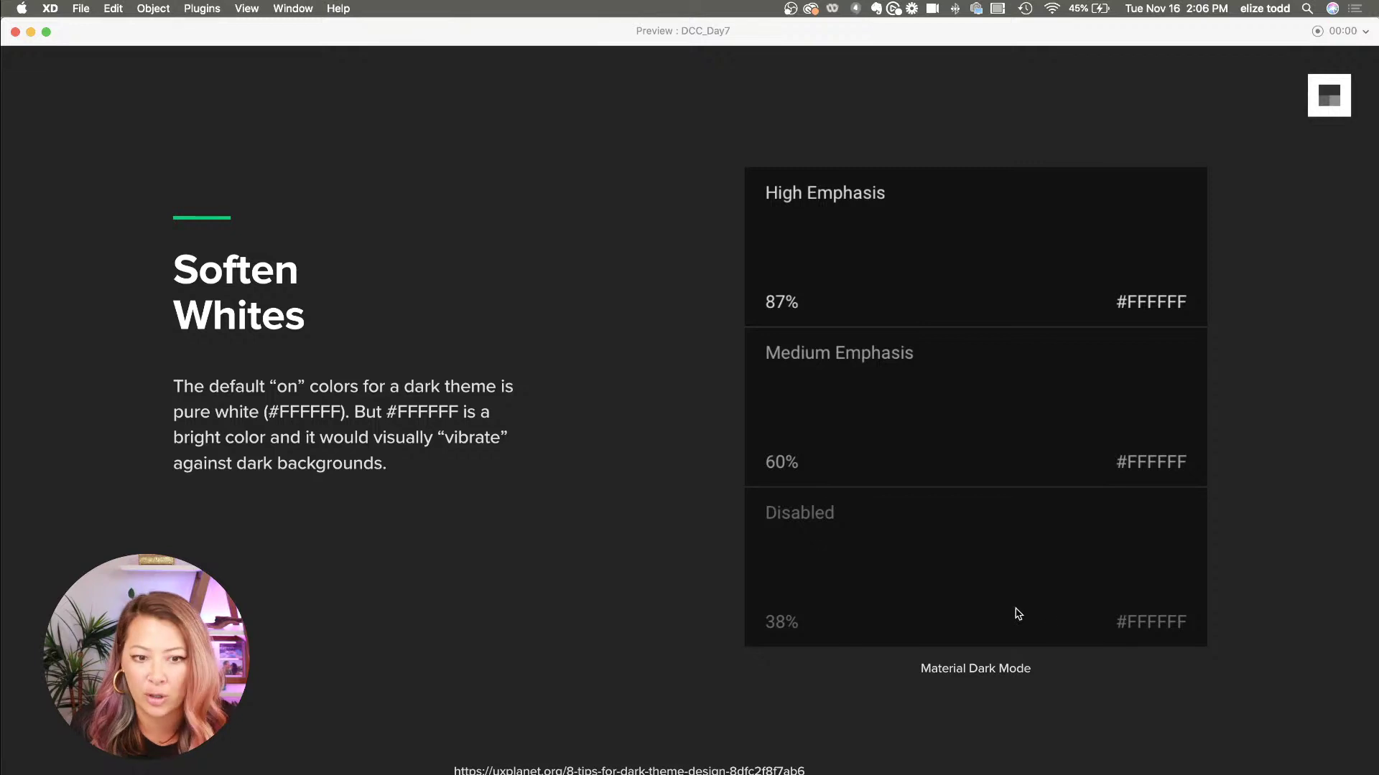
{"action": "key", "text": "Right"}
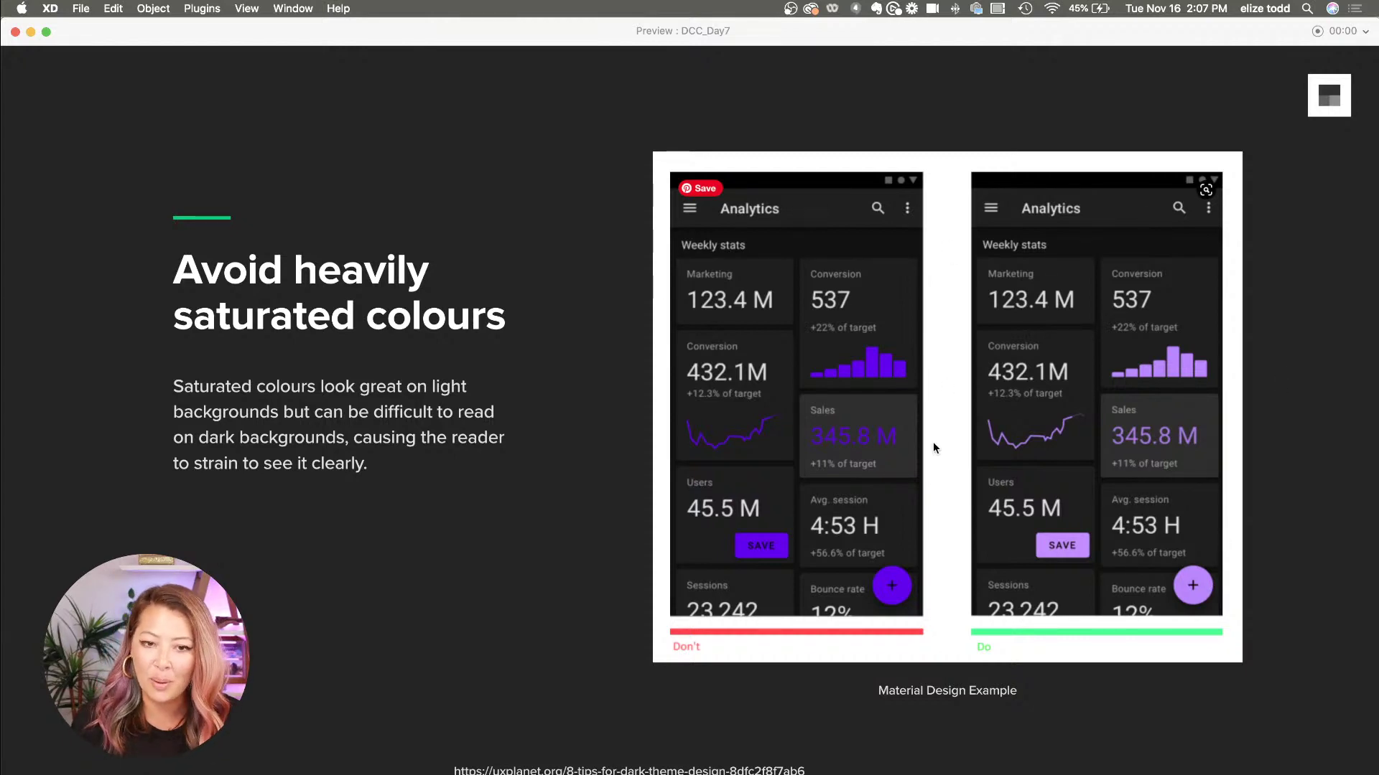
- Preview the dog social app's stories and feed down to Moogie's post, return to the feed's start, and close the preview
{"action": "key", "text": "Right"}
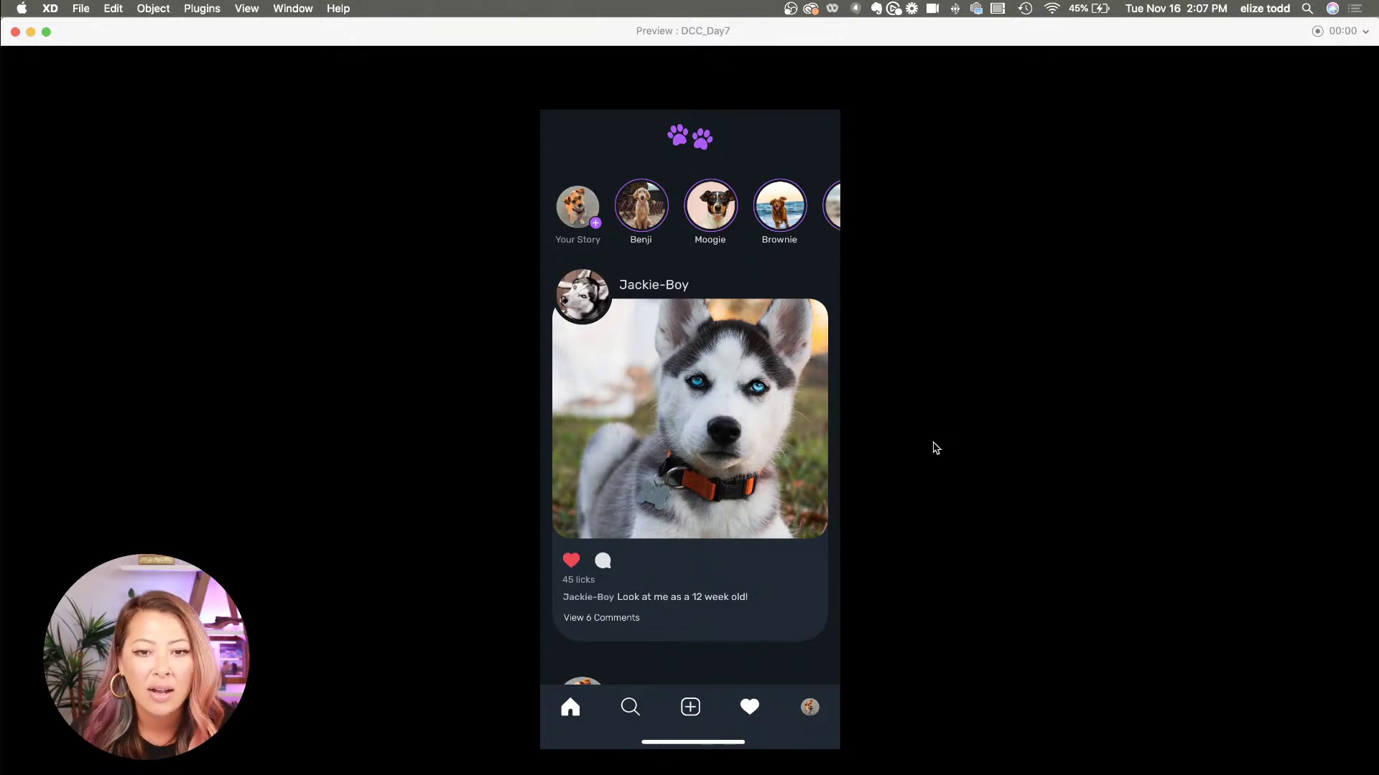
{"action": "scroll", "coordinate": [754, 191], "scroll_direction": "right", "scroll_amount": 2}
{"action": "scroll", "coordinate": [750, 192], "scroll_direction": "left", "scroll_amount": 2}
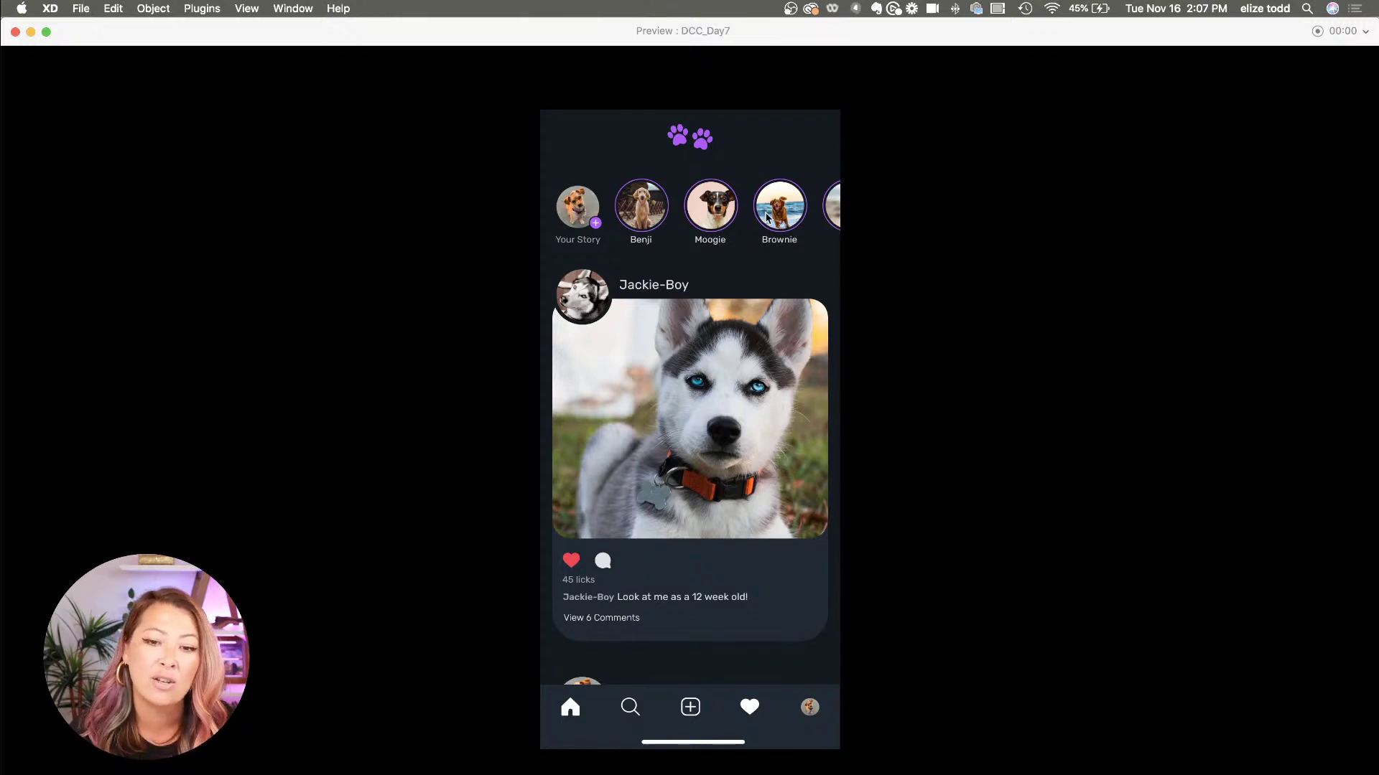
{"action": "scroll", "coordinate": [665, 444], "scroll_direction": "down", "scroll_amount": 3}
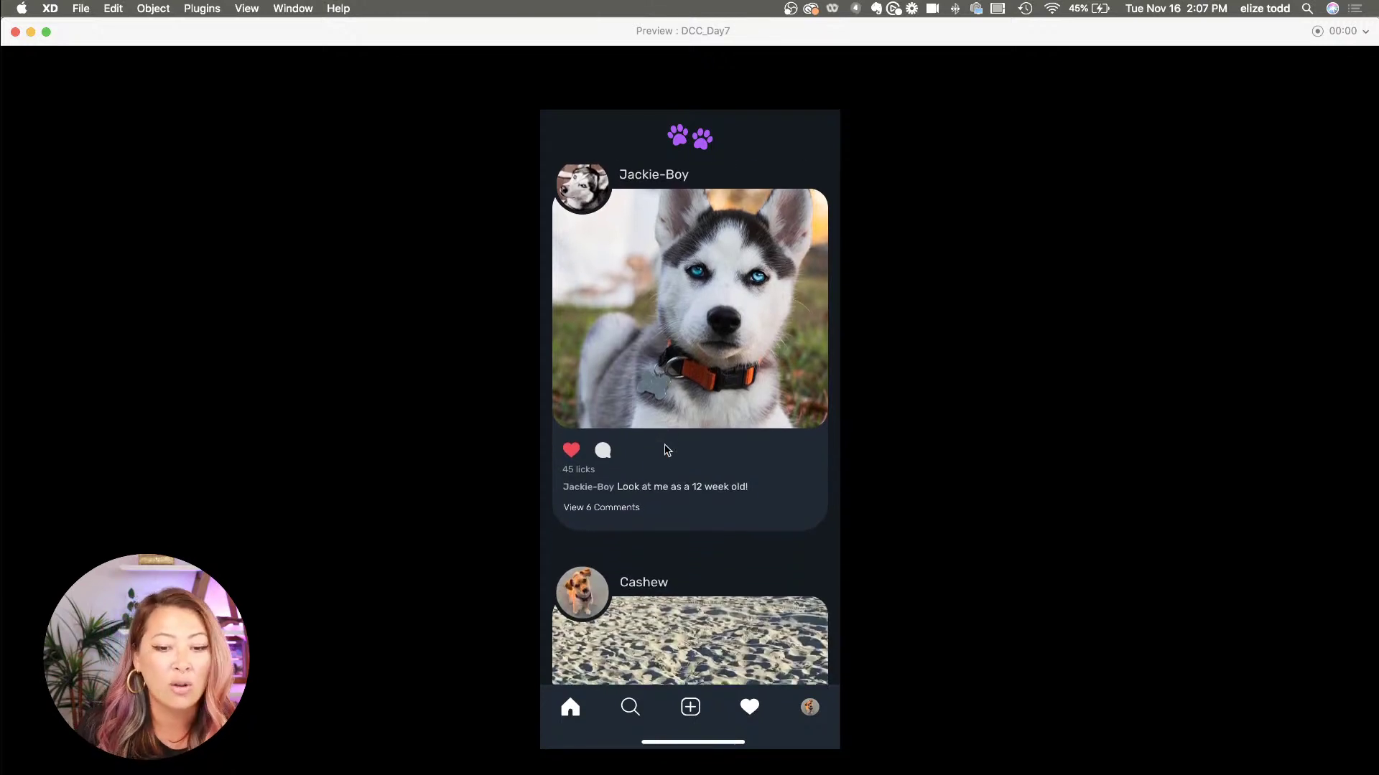
{"action": "scroll", "coordinate": [665, 451], "scroll_direction": "down", "scroll_amount": 6}
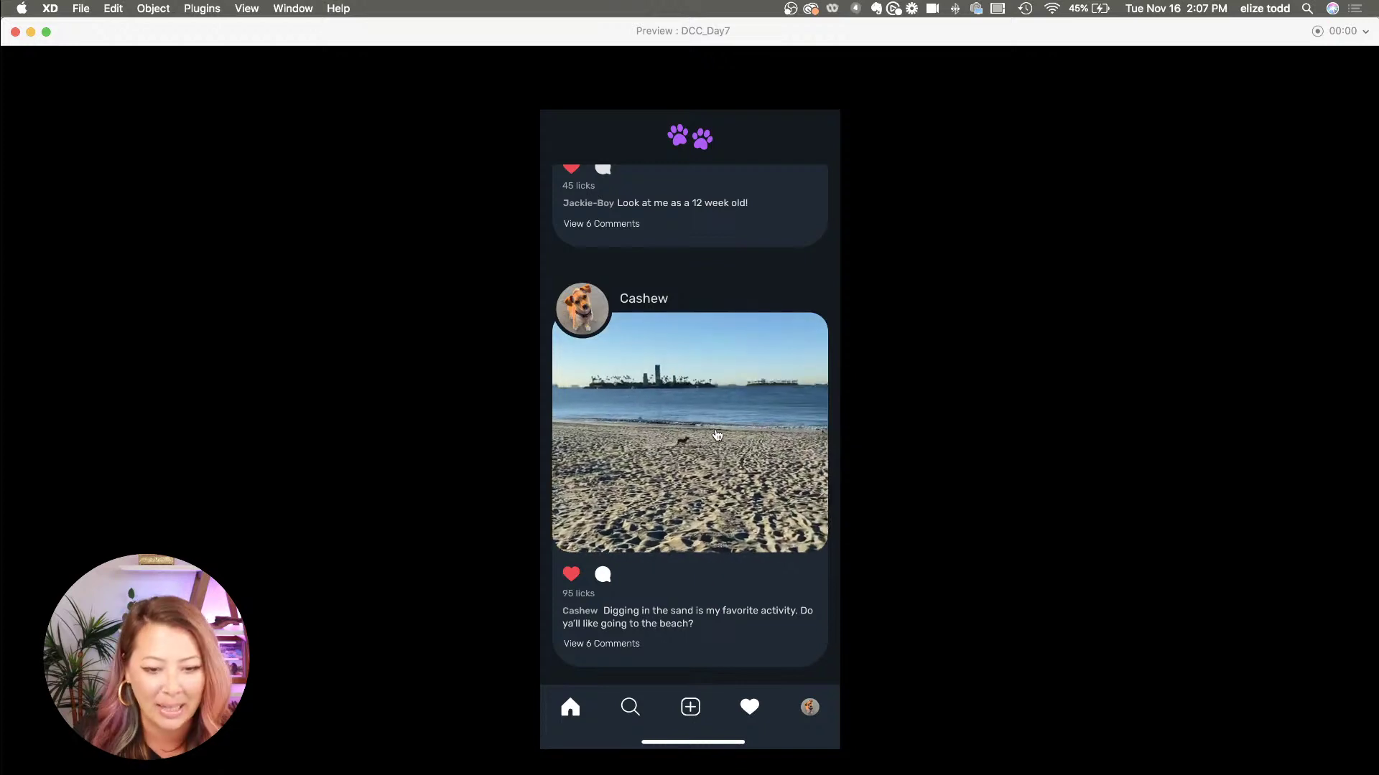
{"action": "scroll", "coordinate": [671, 598], "scroll_direction": "down", "scroll_amount": 5}
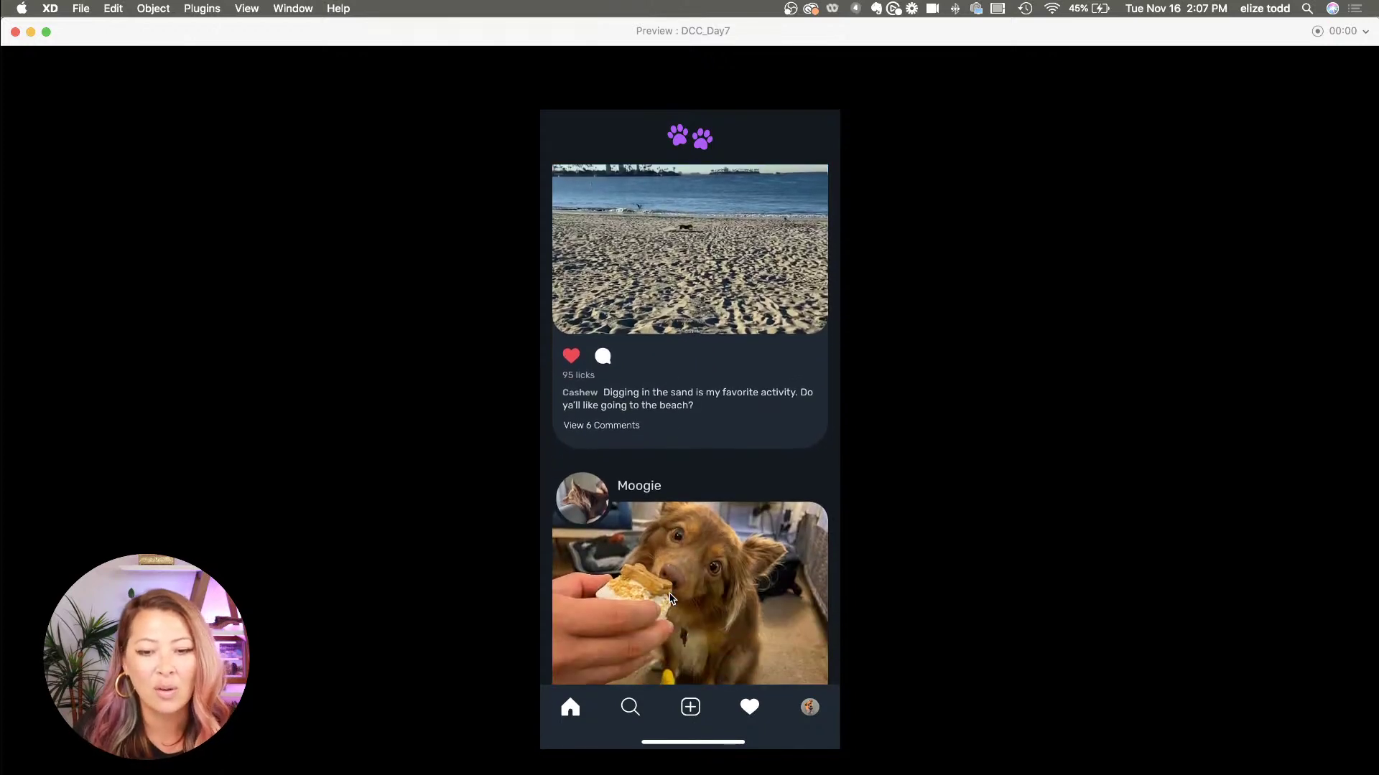
{"action": "scroll", "coordinate": [730, 557], "scroll_direction": "down", "scroll_amount": 2}
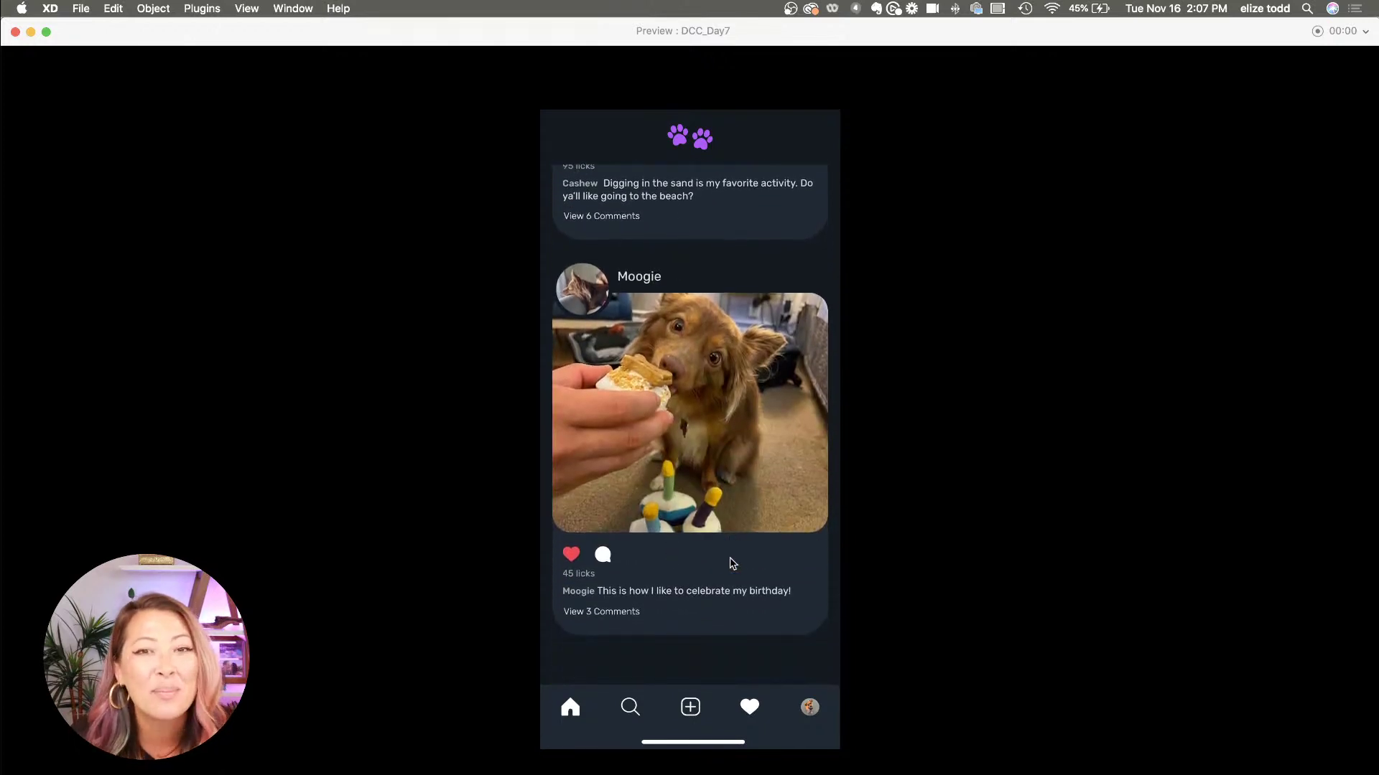
{"action": "scroll", "coordinate": [630, 398], "scroll_direction": "up", "scroll_amount": 10}
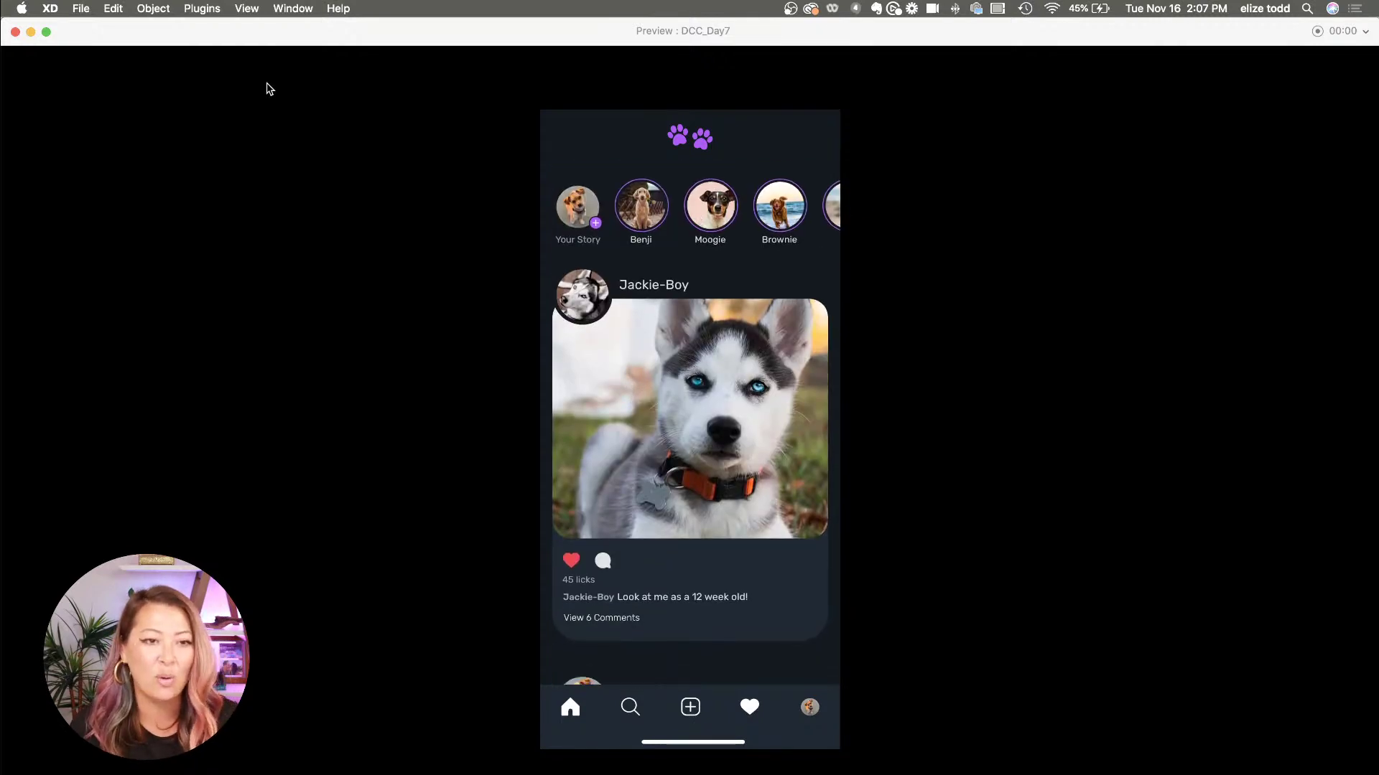
{"action": "left_click", "coordinate": [16, 34]}
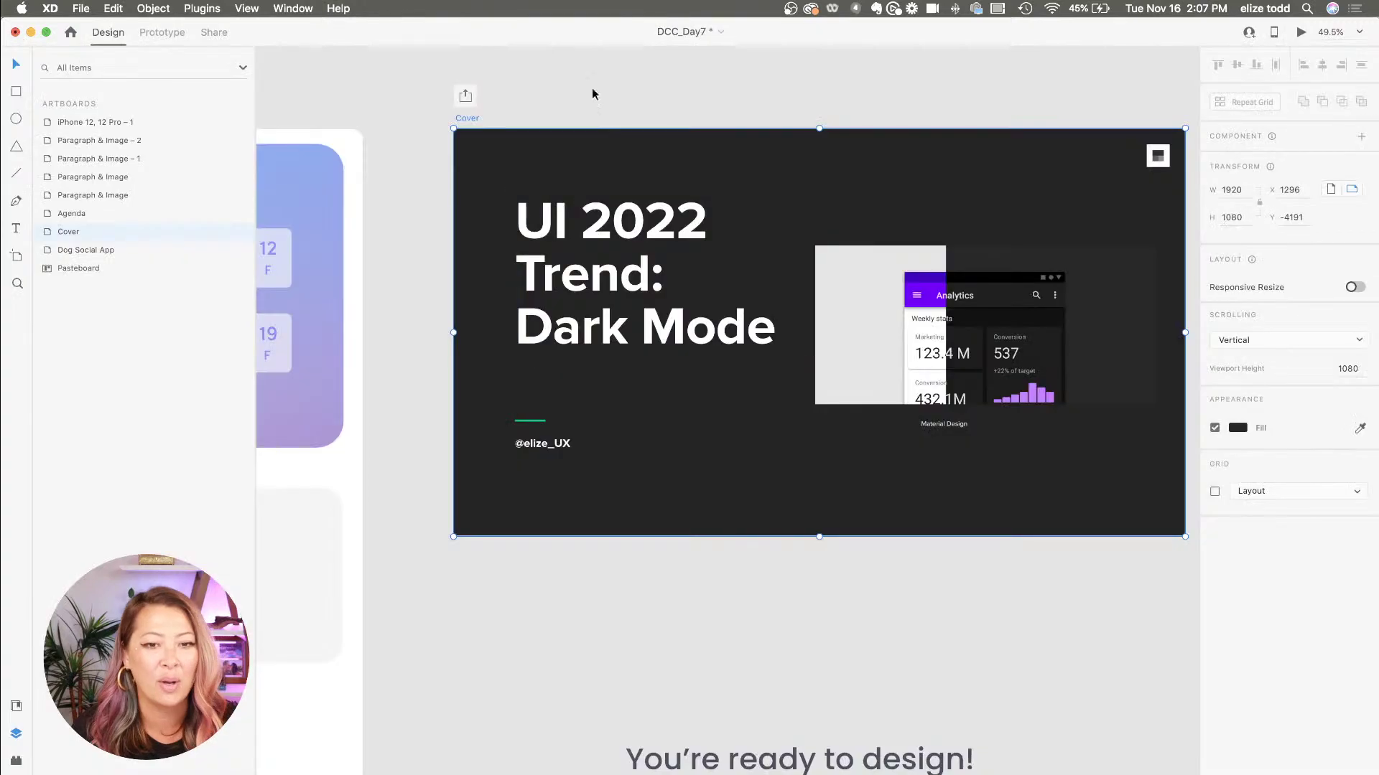
- Fill the iPhone 12, 12 Pro – 1 starter artboard with the Background colour from the document assets
{"action": "scroll", "coordinate": [599, 161], "scroll_direction": "down", "scroll_amount": 3}
{"action": "scroll", "coordinate": [638, 210], "scroll_direction": "down", "scroll_amount": 5}
{"action": "scroll", "coordinate": [637, 216], "scroll_direction": "down", "scroll_amount": 5}
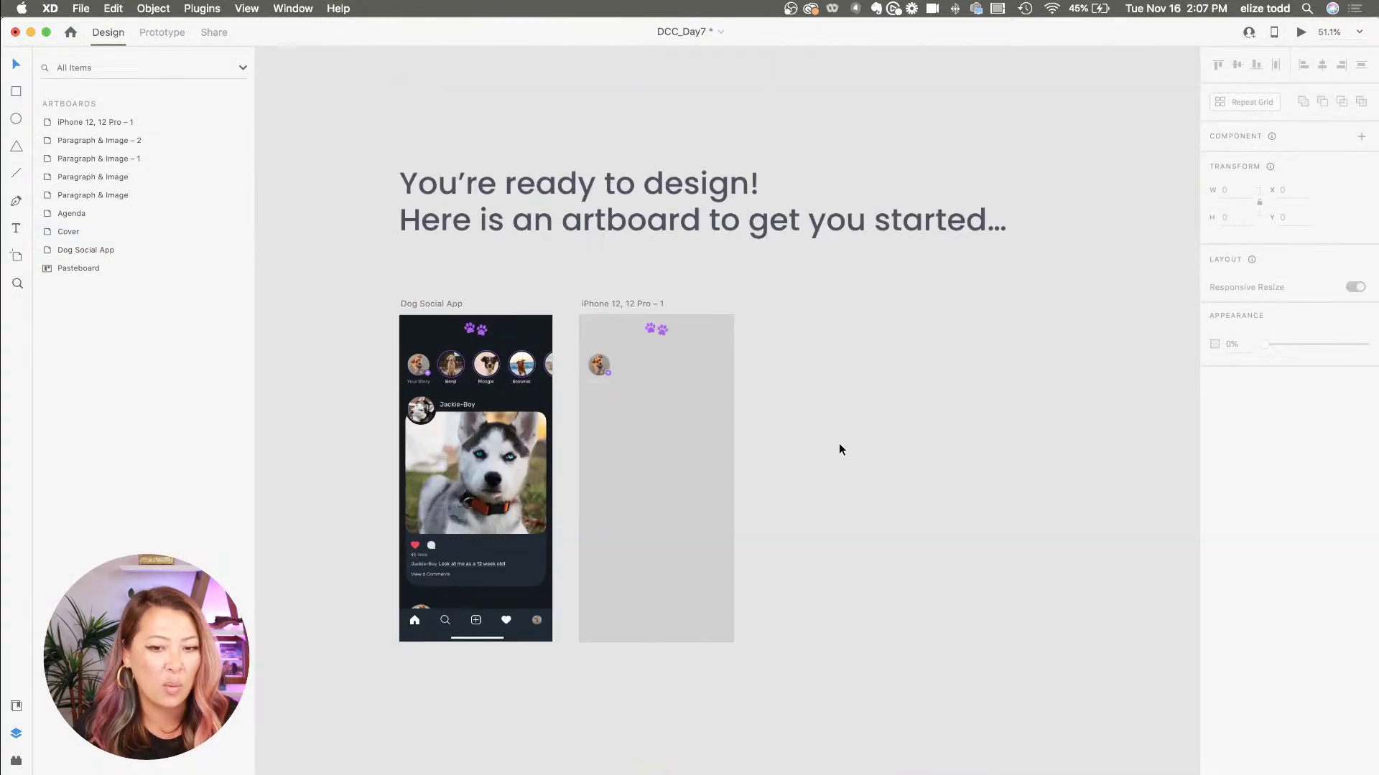
{"action": "scroll", "coordinate": [839, 443], "scroll_direction": "up", "scroll_amount": 8}
{"action": "scroll", "coordinate": [701, 409], "scroll_direction": "right", "scroll_amount": 2}
{"action": "scroll", "coordinate": [701, 409], "scroll_direction": "down", "scroll_amount": 1}
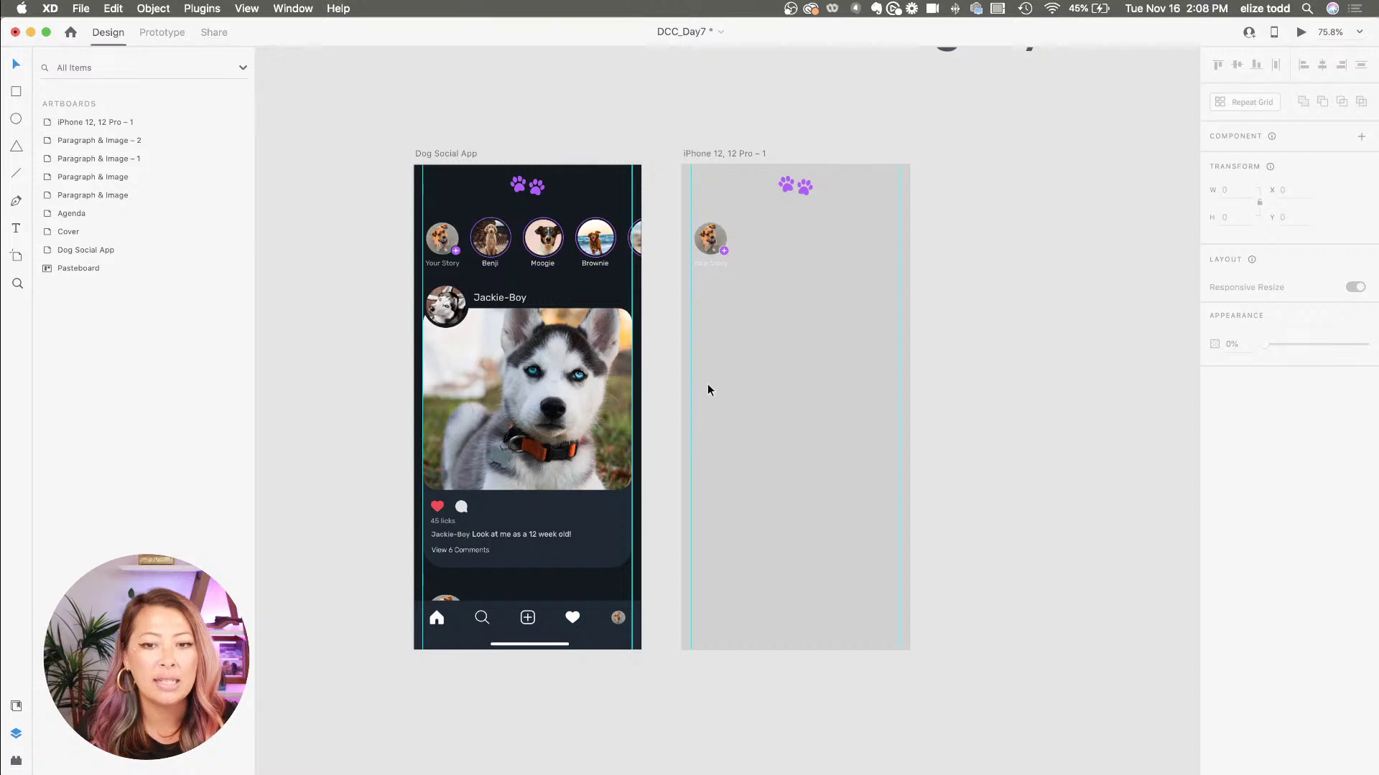
{"action": "scroll", "coordinate": [785, 201], "scroll_direction": "up", "scroll_amount": 3}
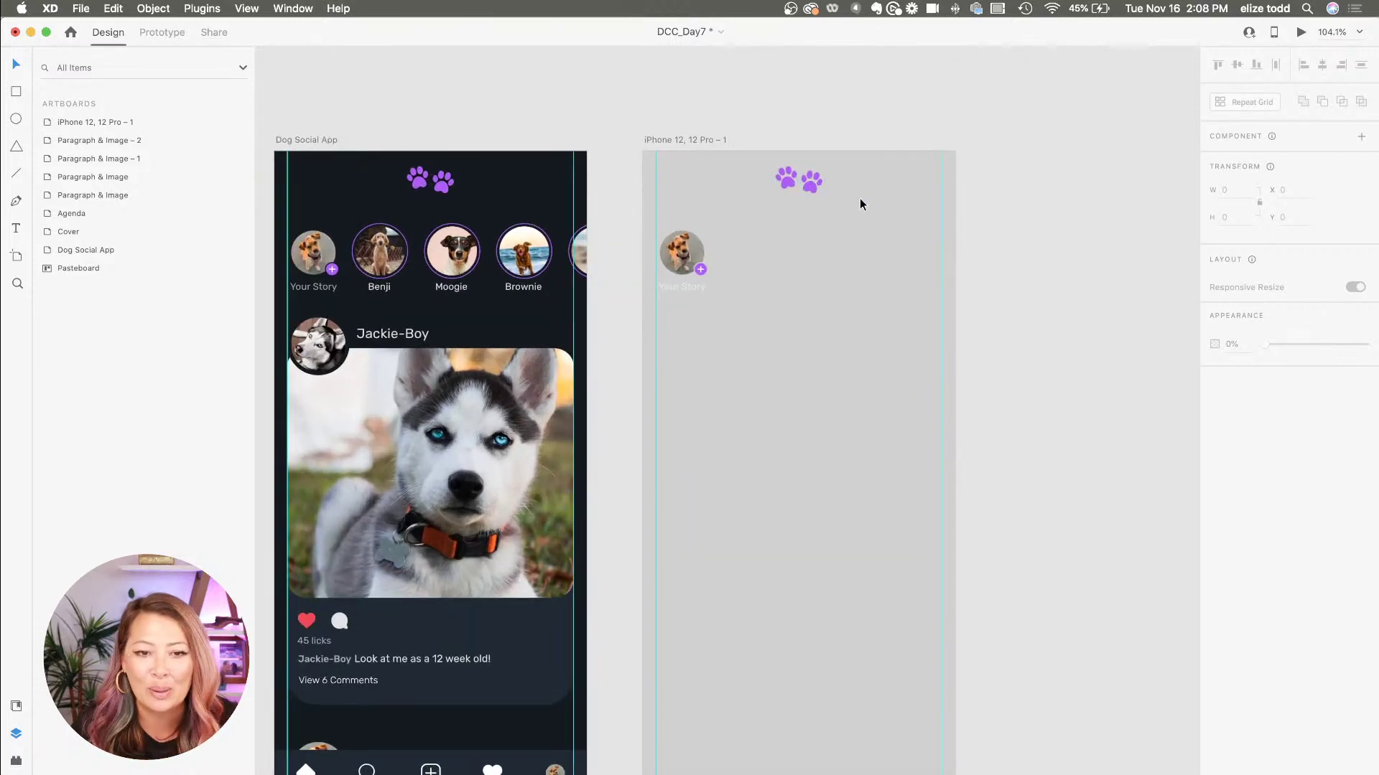
{"action": "scroll", "coordinate": [725, 244], "scroll_direction": "up", "scroll_amount": 2}
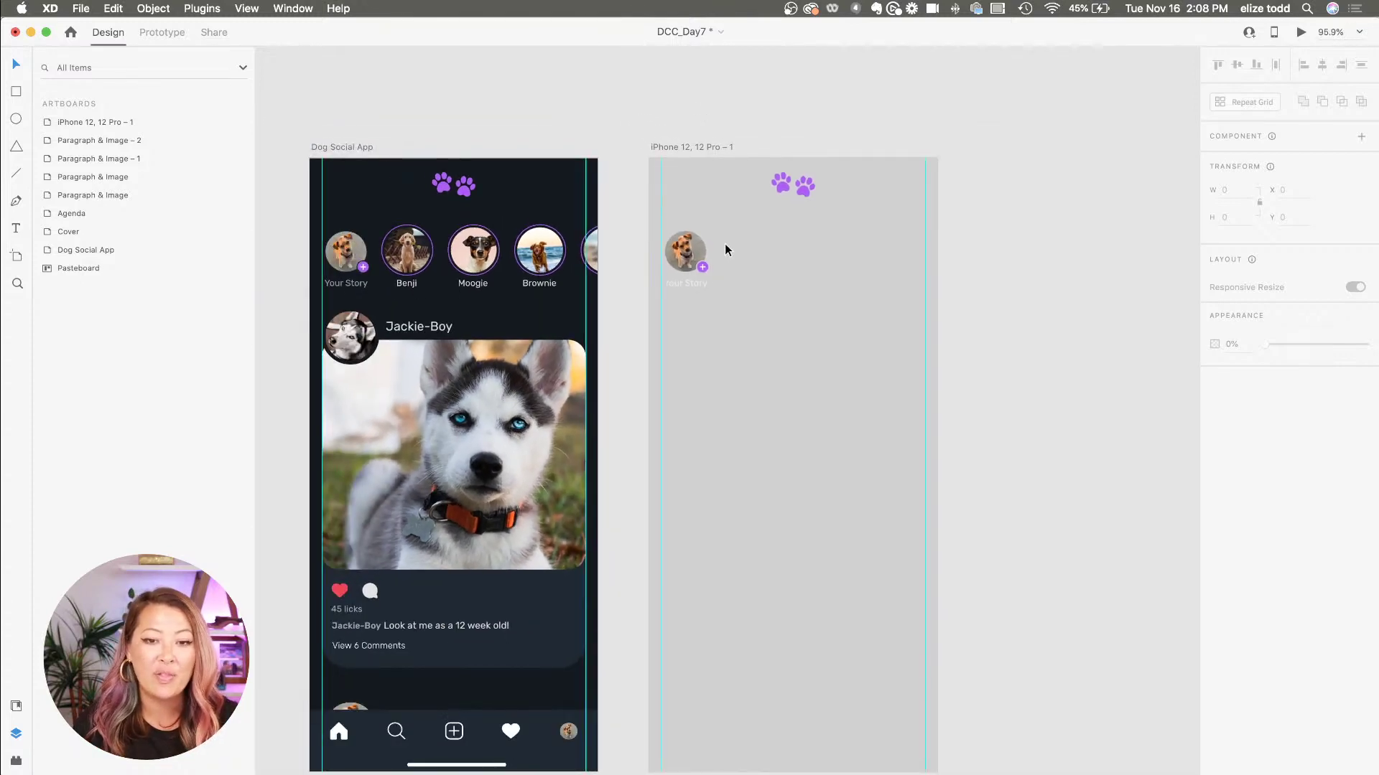
{"action": "left_click", "coordinate": [670, 147]}
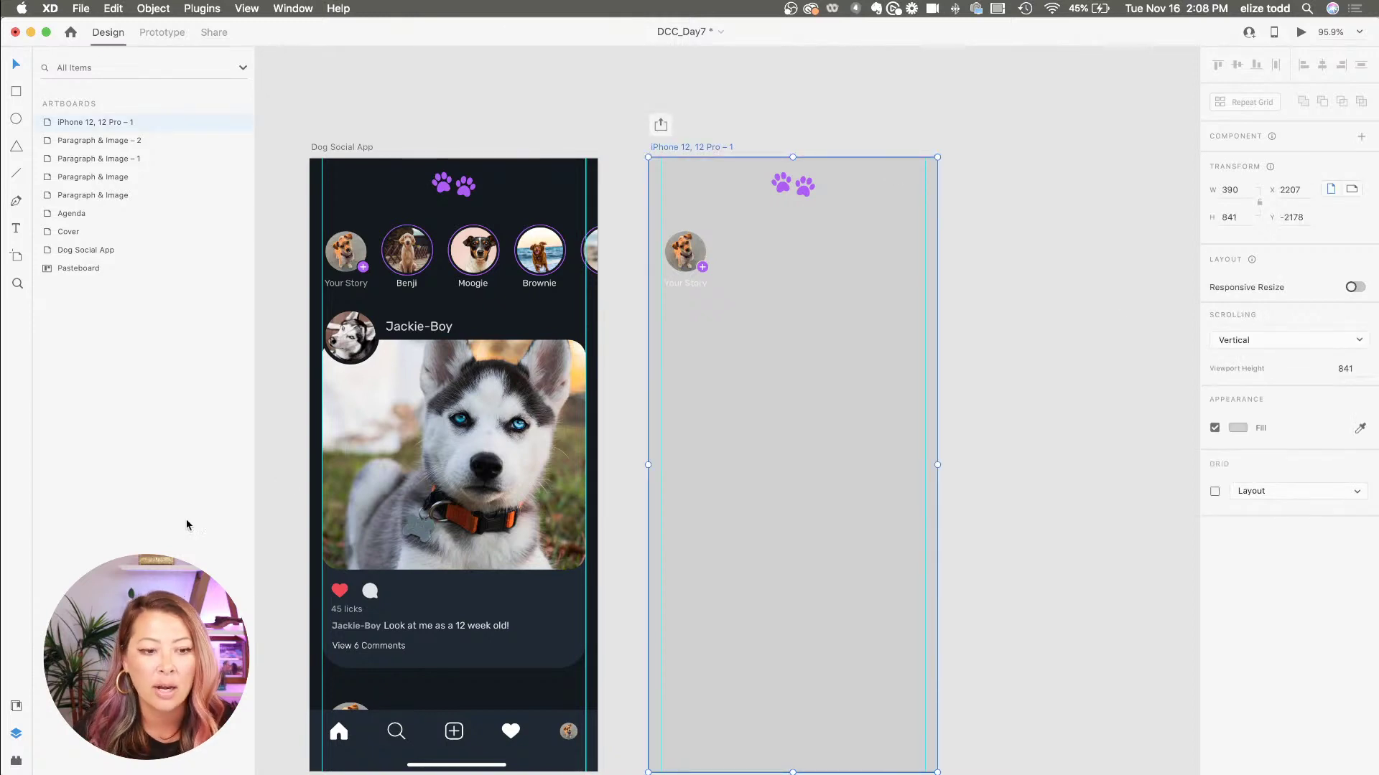
{"action": "left_click", "coordinate": [16, 706]}
{"action": "scroll", "coordinate": [113, 379], "scroll_direction": "up", "scroll_amount": 5}
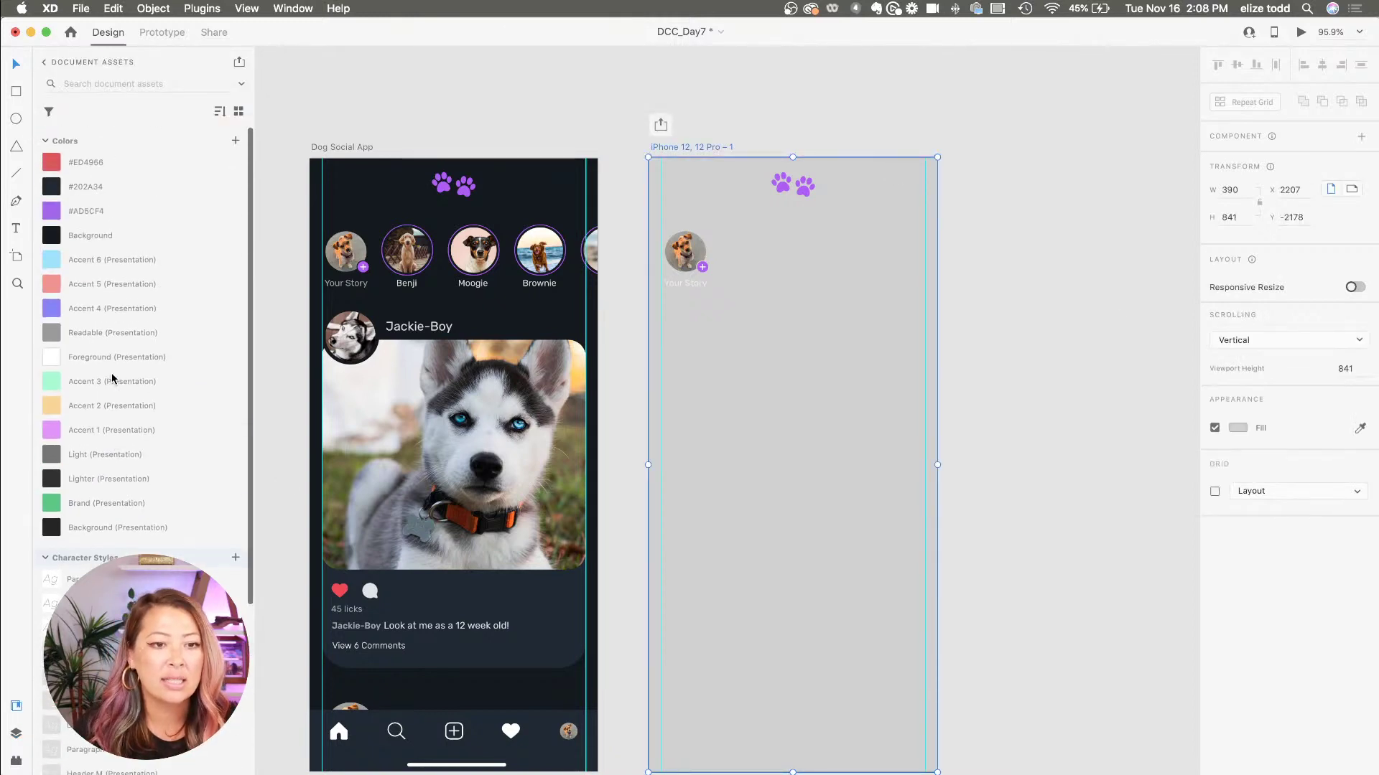
{"action": "left_click", "coordinate": [102, 239]}
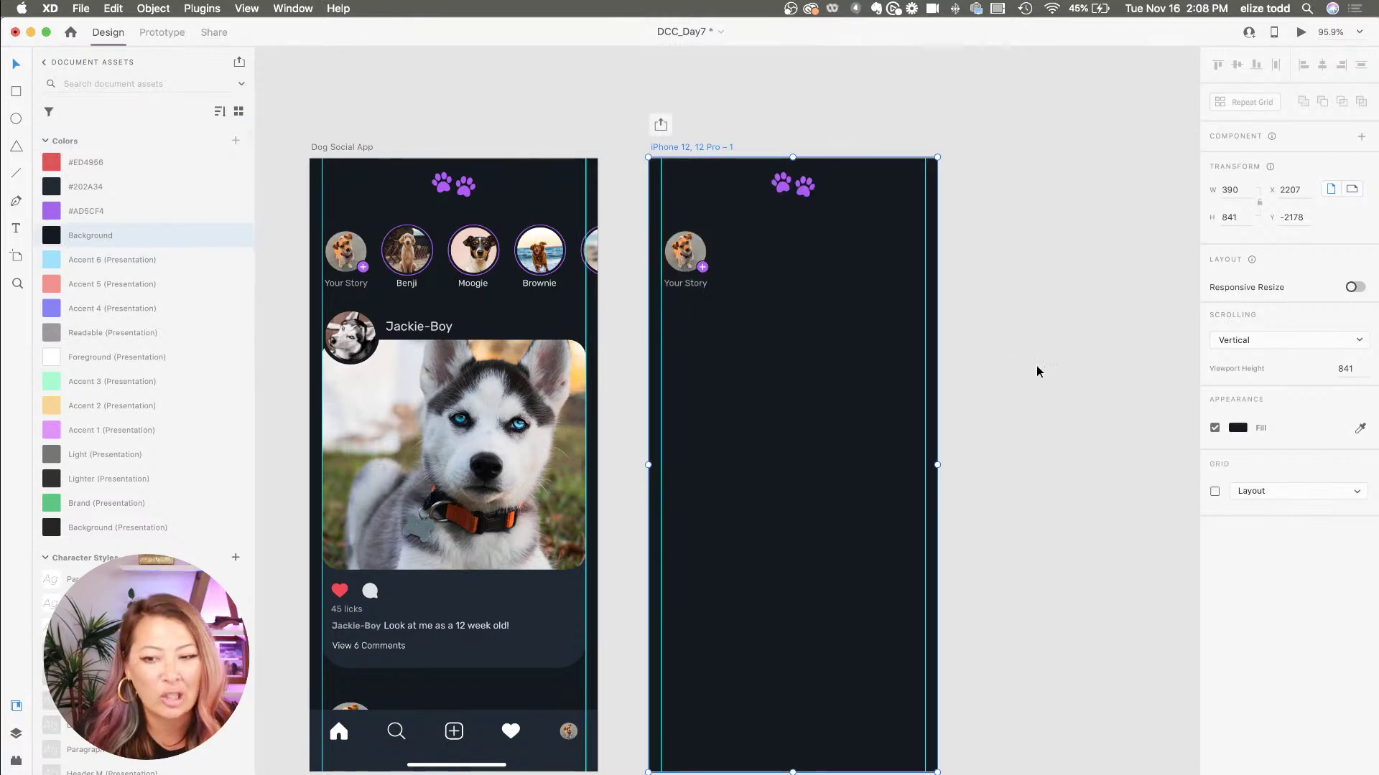
- Try pure black #000000, grey #585858 and blue-grey fills on the starter artboard, and restore its Background colour
{"action": "left_click", "coordinate": [1236, 427]}
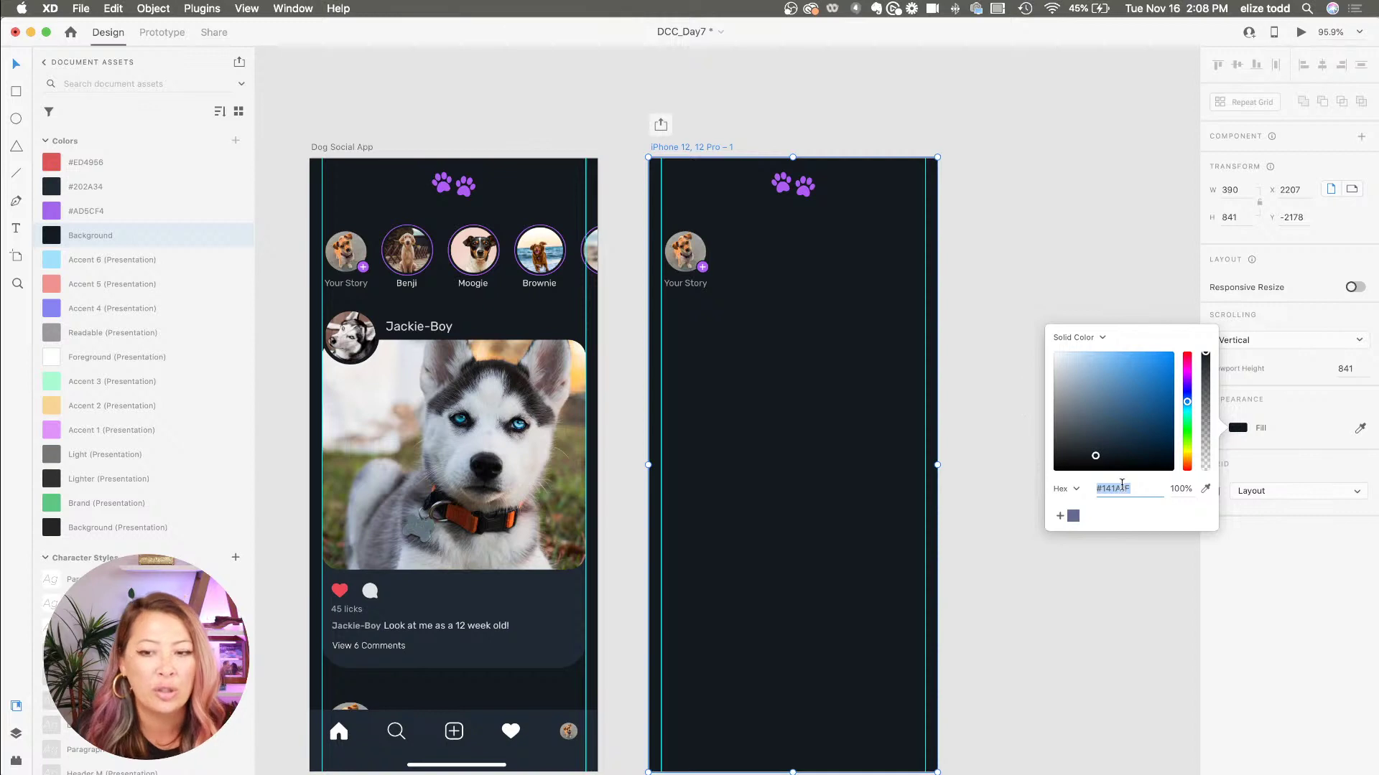
{"action": "mouse_move", "coordinate": [1095, 460]}
{"action": "left_mouse_down"}
{"action": "mouse_move", "coordinate": [1028, 483]}
{"action": "mouse_move", "coordinate": [903, 348]}
{"action": "left_mouse_up"}
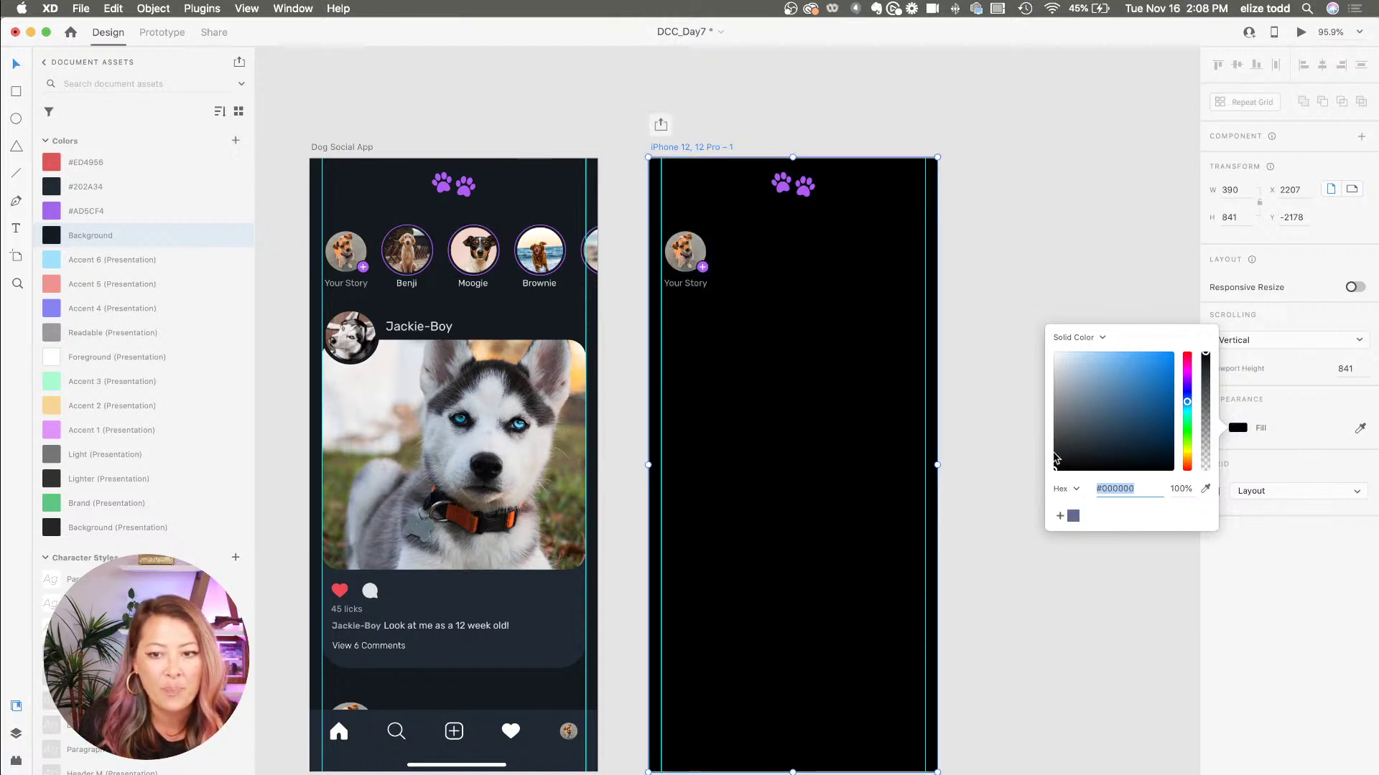
{"action": "mouse_move", "coordinate": [1057, 472]}
{"action": "left_mouse_down"}
{"action": "mouse_move", "coordinate": [1098, 457]}
{"action": "mouse_move", "coordinate": [968, 434]}
{"action": "left_mouse_up"}
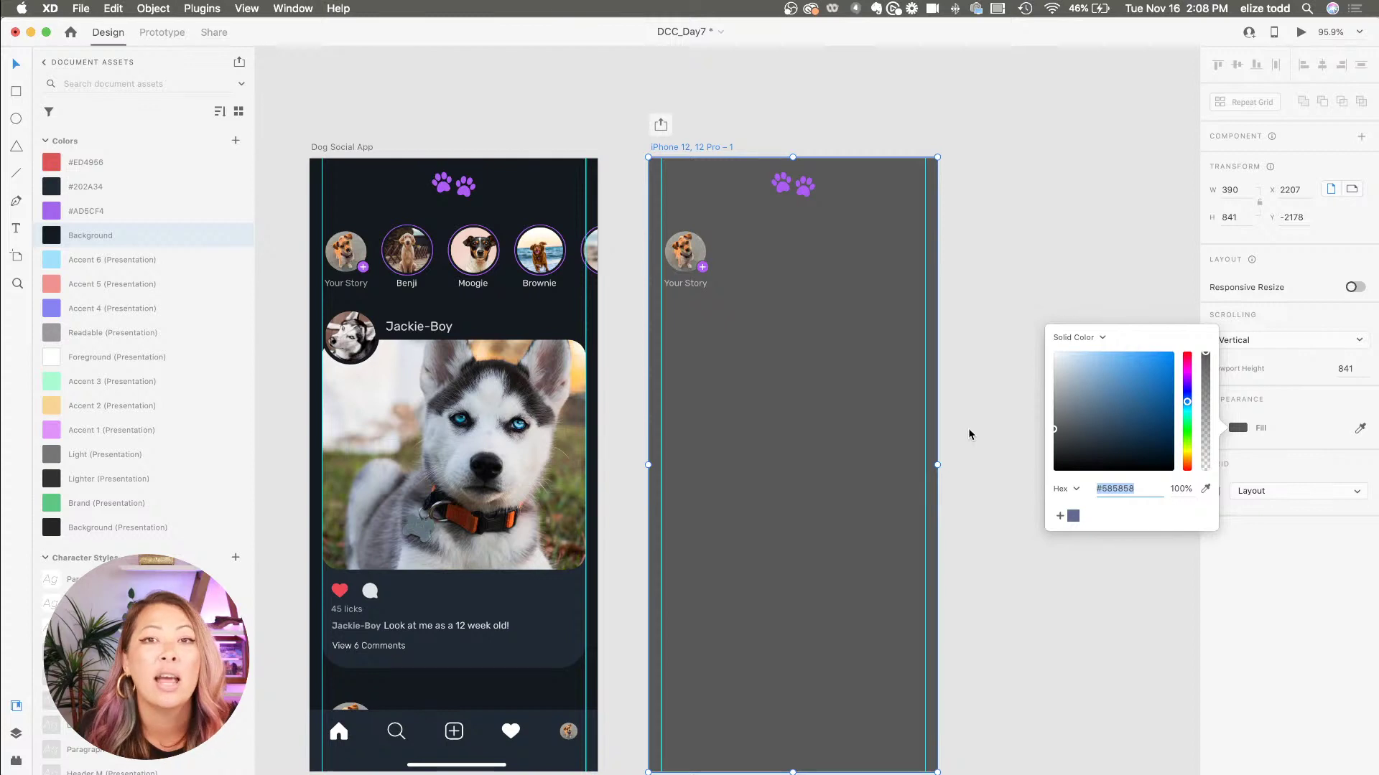
{"action": "left_click", "coordinate": [1066, 431]}
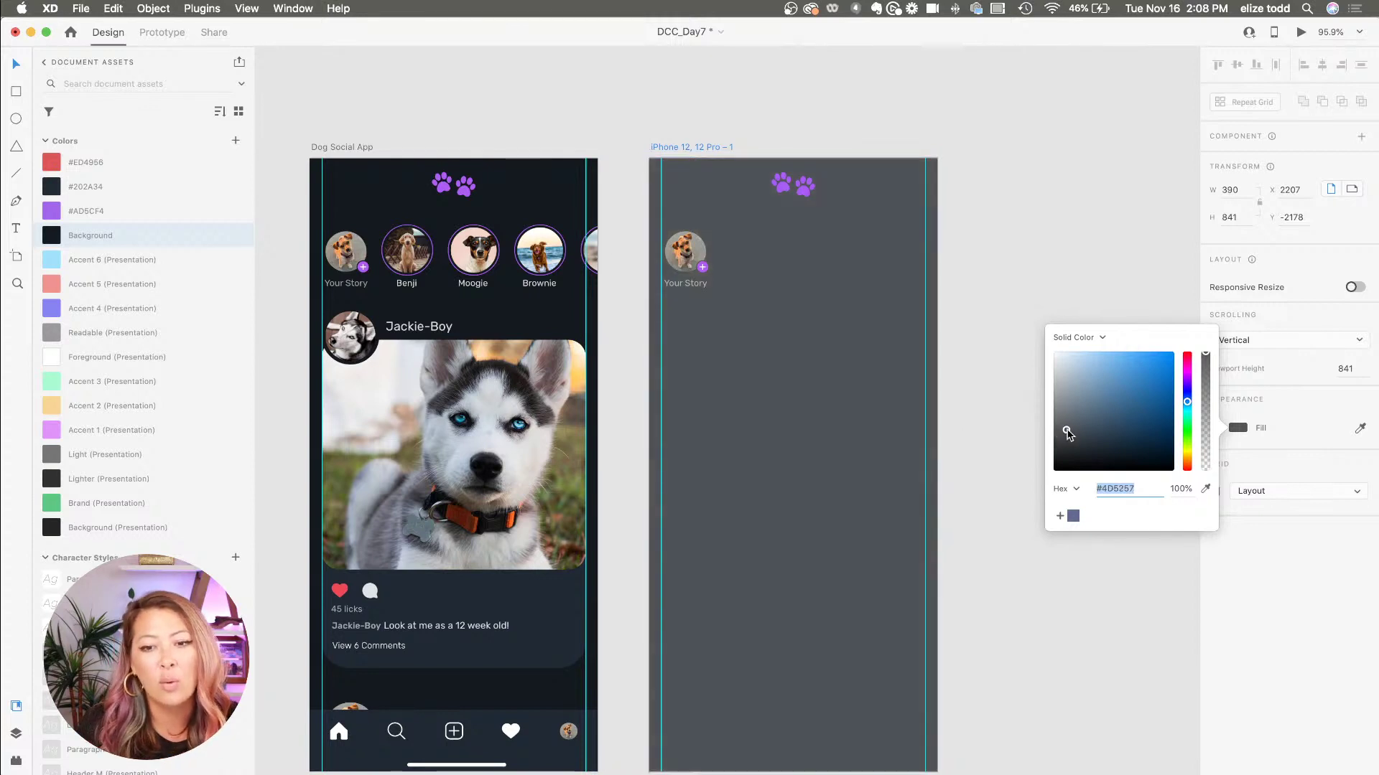
{"action": "left_click_drag", "start_coordinate": [1066, 431], "coordinate": [1103, 444]}
{"action": "left_click", "coordinate": [1002, 362]}
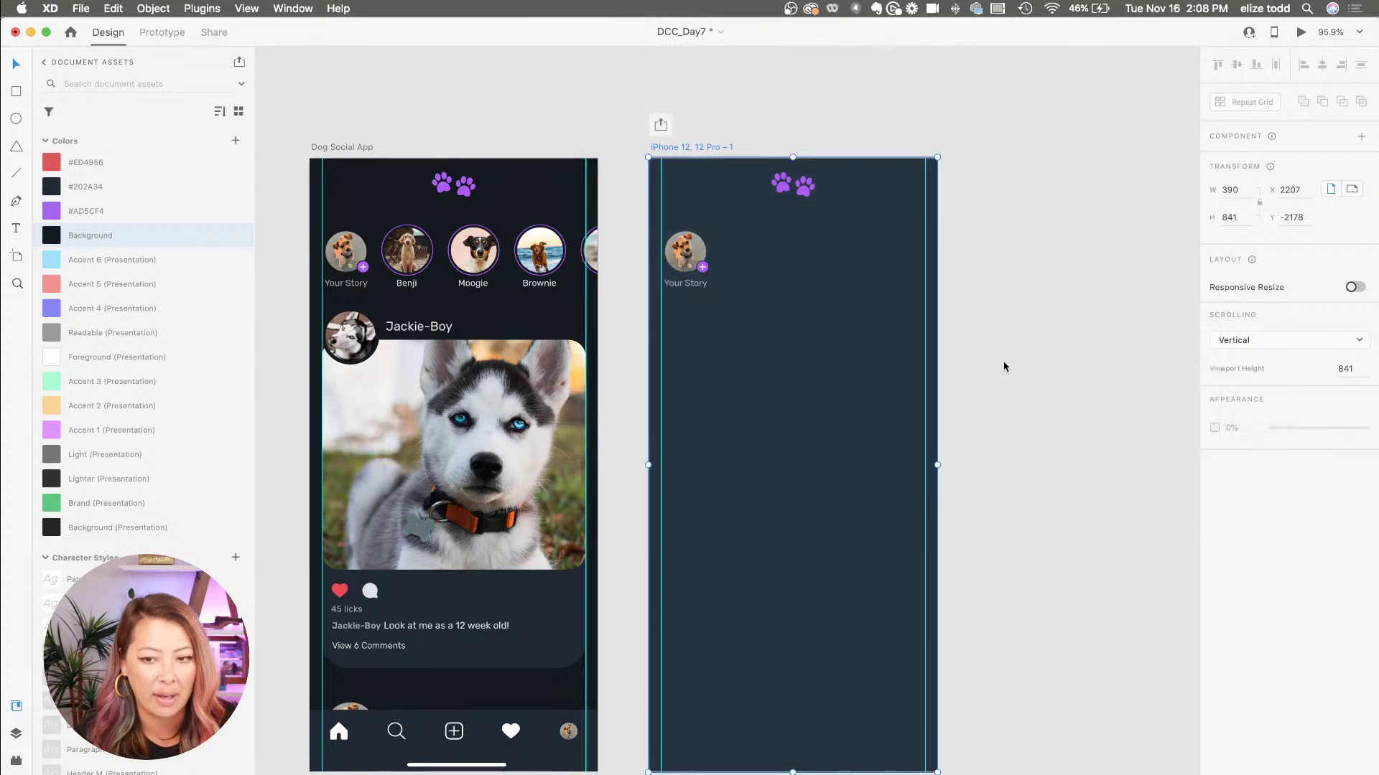
{"action": "key", "text": "super+z"}
{"action": "key", "text": "super+z"}
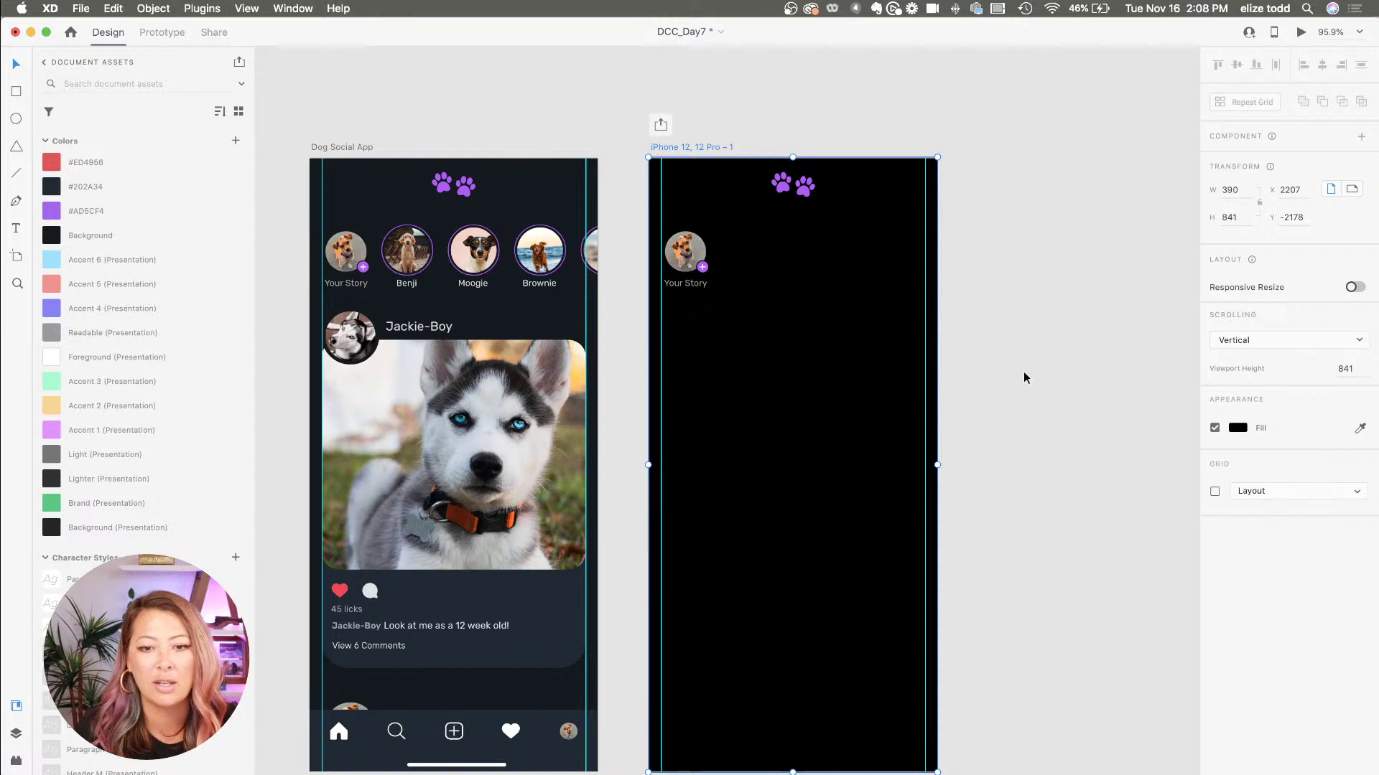
{"action": "key", "text": "super+shift+z"}
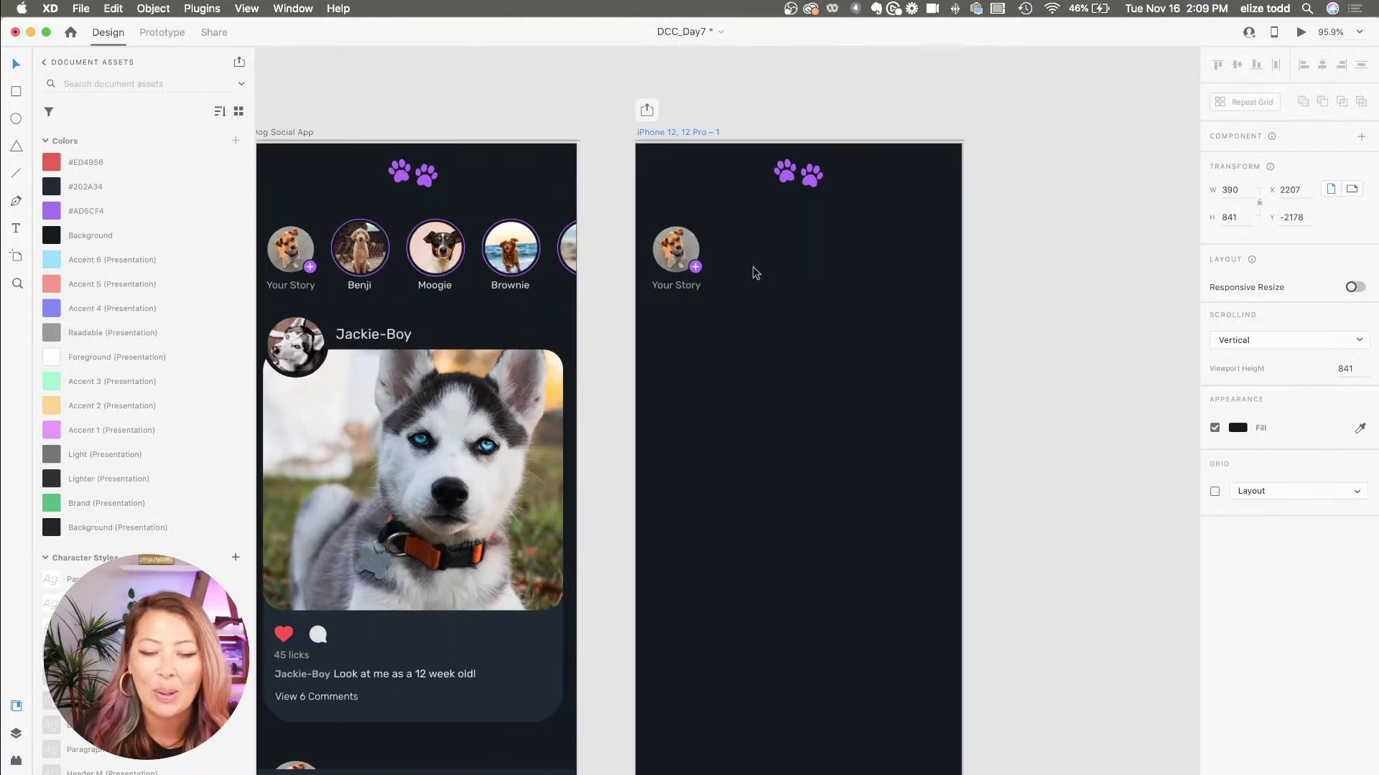
- Draw a circle about 65 px in diameter beside the Your Story avatar on the starter artboard and remove its fill
{"action": "scroll", "coordinate": [753, 267], "scroll_direction": "up", "scroll_amount": 5}
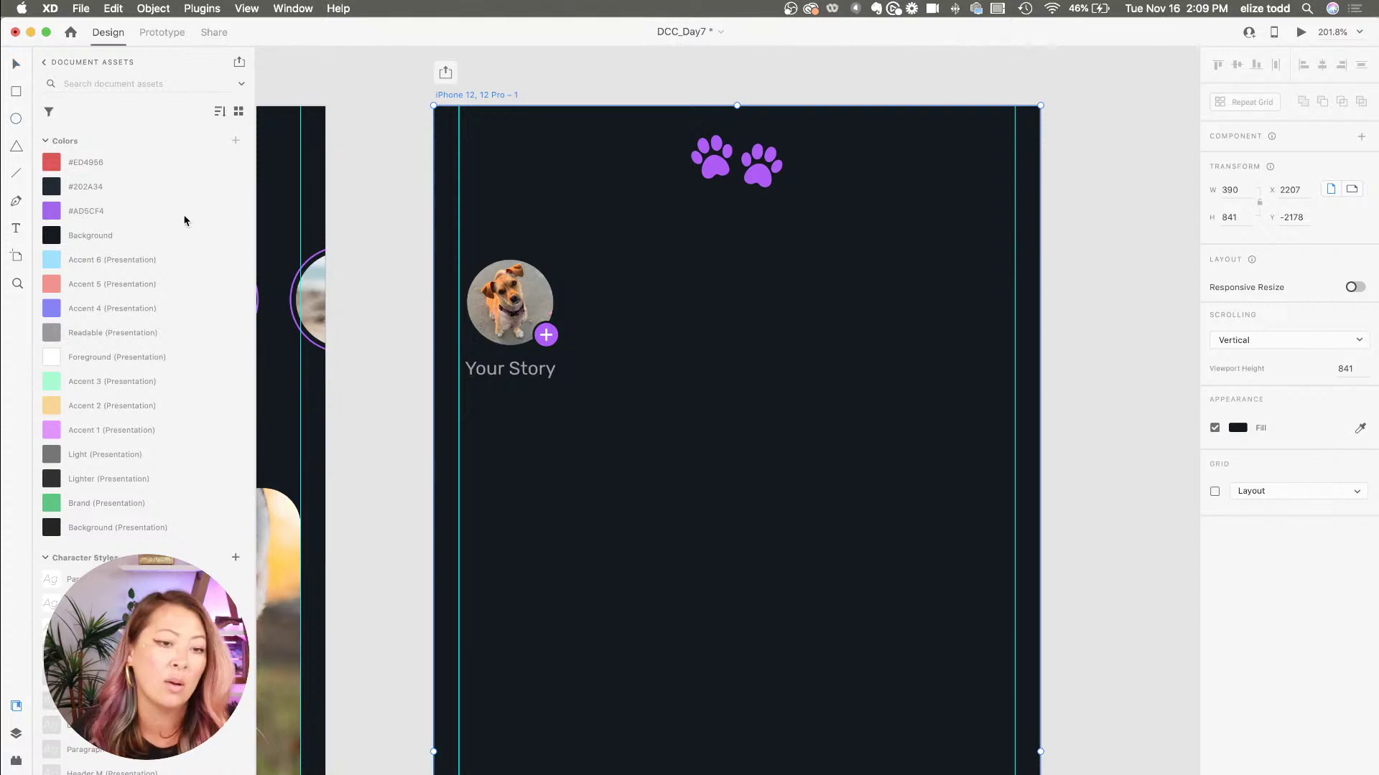
{"action": "left_click", "coordinate": [15, 119]}
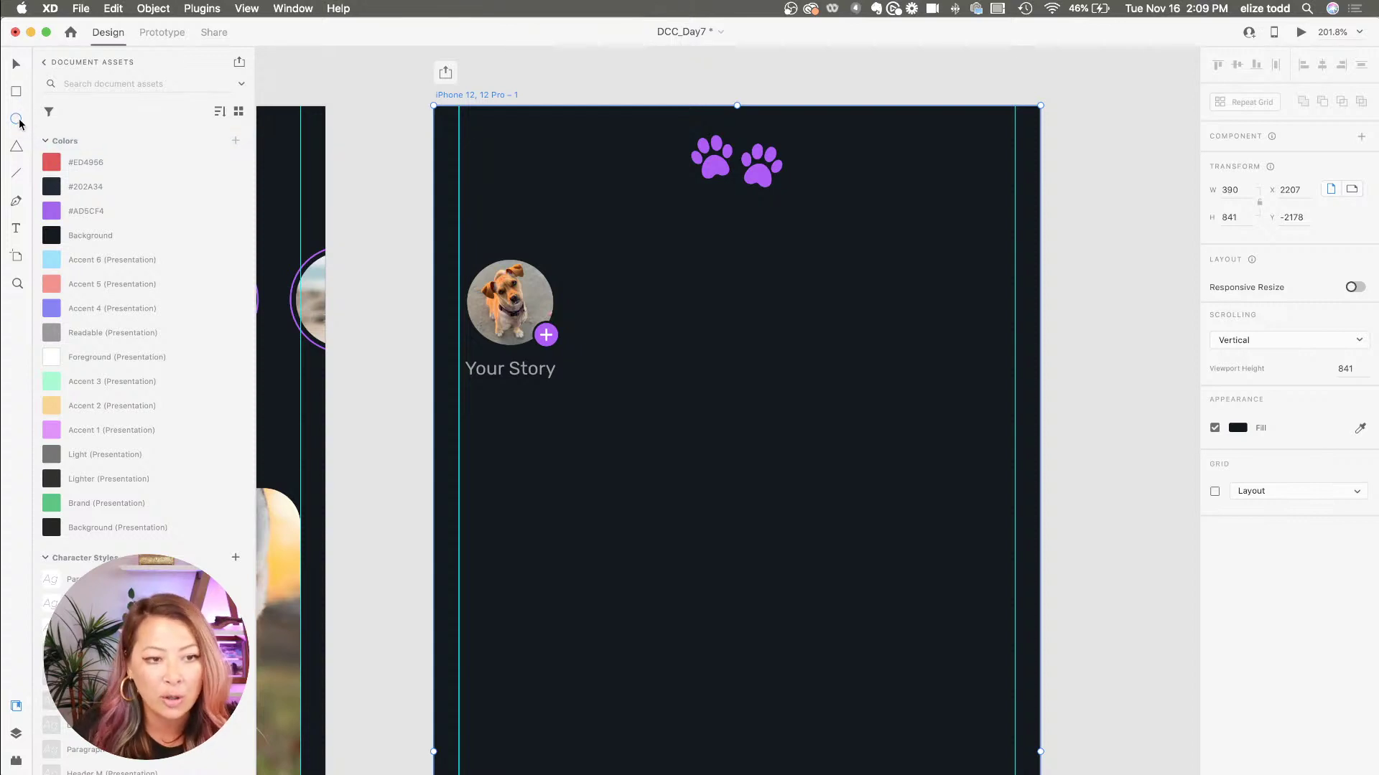
{"action": "mouse_move", "coordinate": [610, 271]}
{"action": "left_mouse_down"}
{"action": "mouse_move", "coordinate": [724, 399]}
{"action": "mouse_move", "coordinate": [710, 388]}
{"action": "left_mouse_up"}
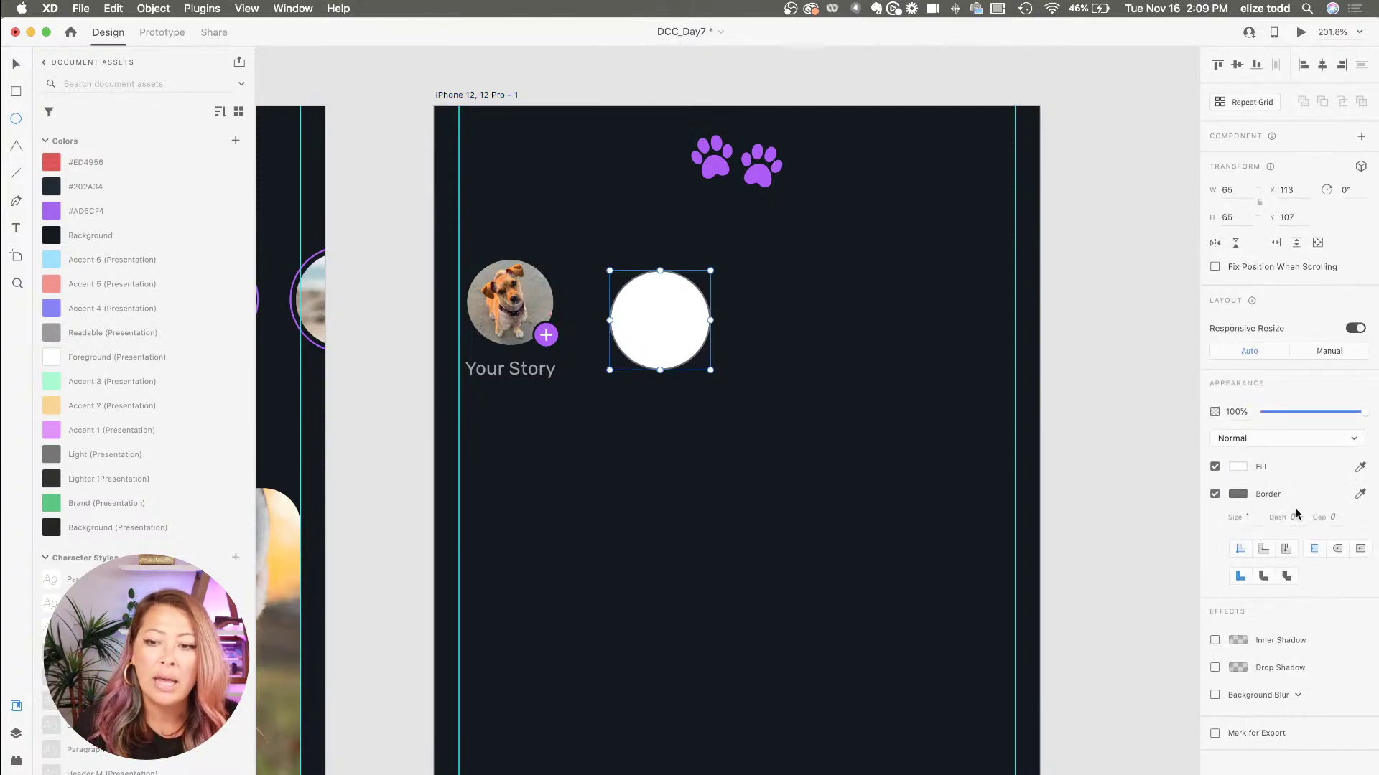
{"action": "left_click", "coordinate": [1215, 467]}
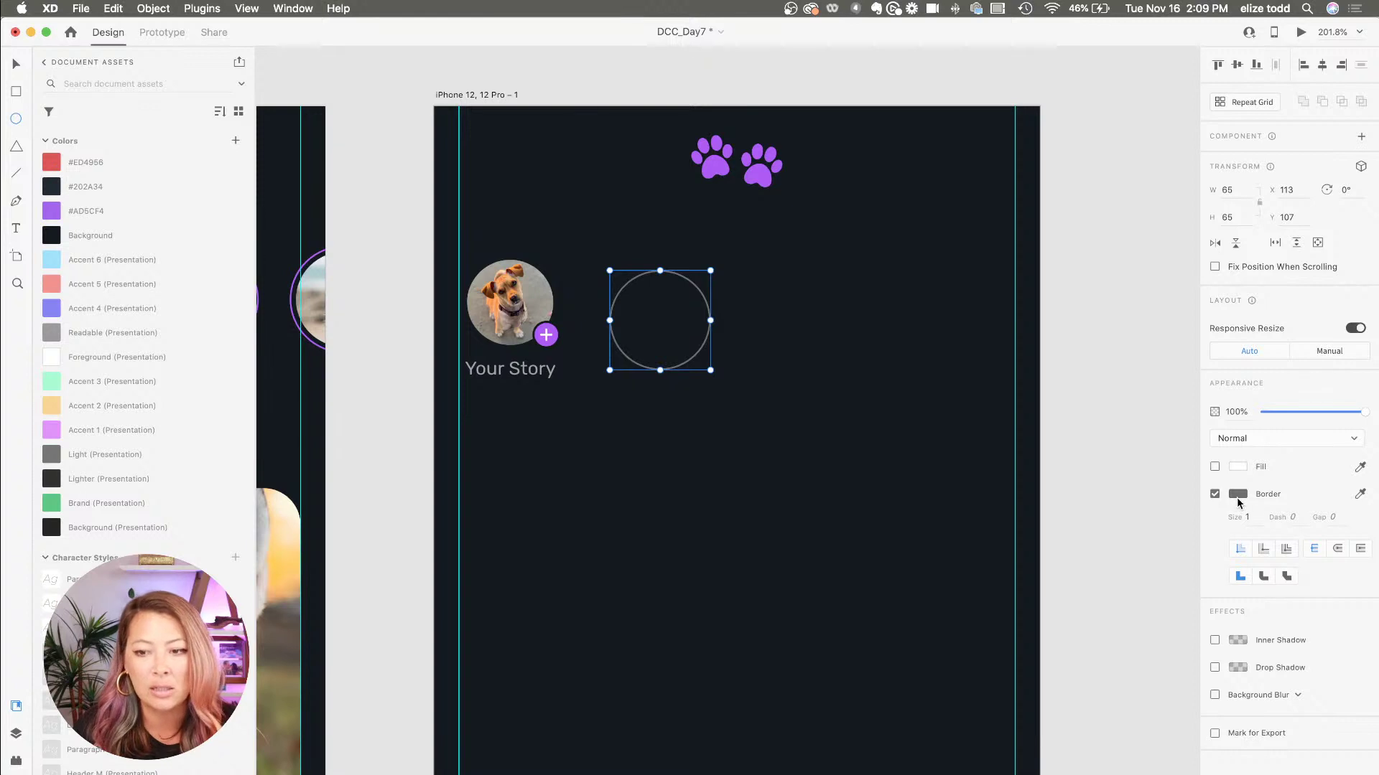
- Apply the purple #AD5CF4 asset as the circle's border colour and enlarge the circle to about 69 px
{"action": "right_click", "coordinate": [94, 213]}
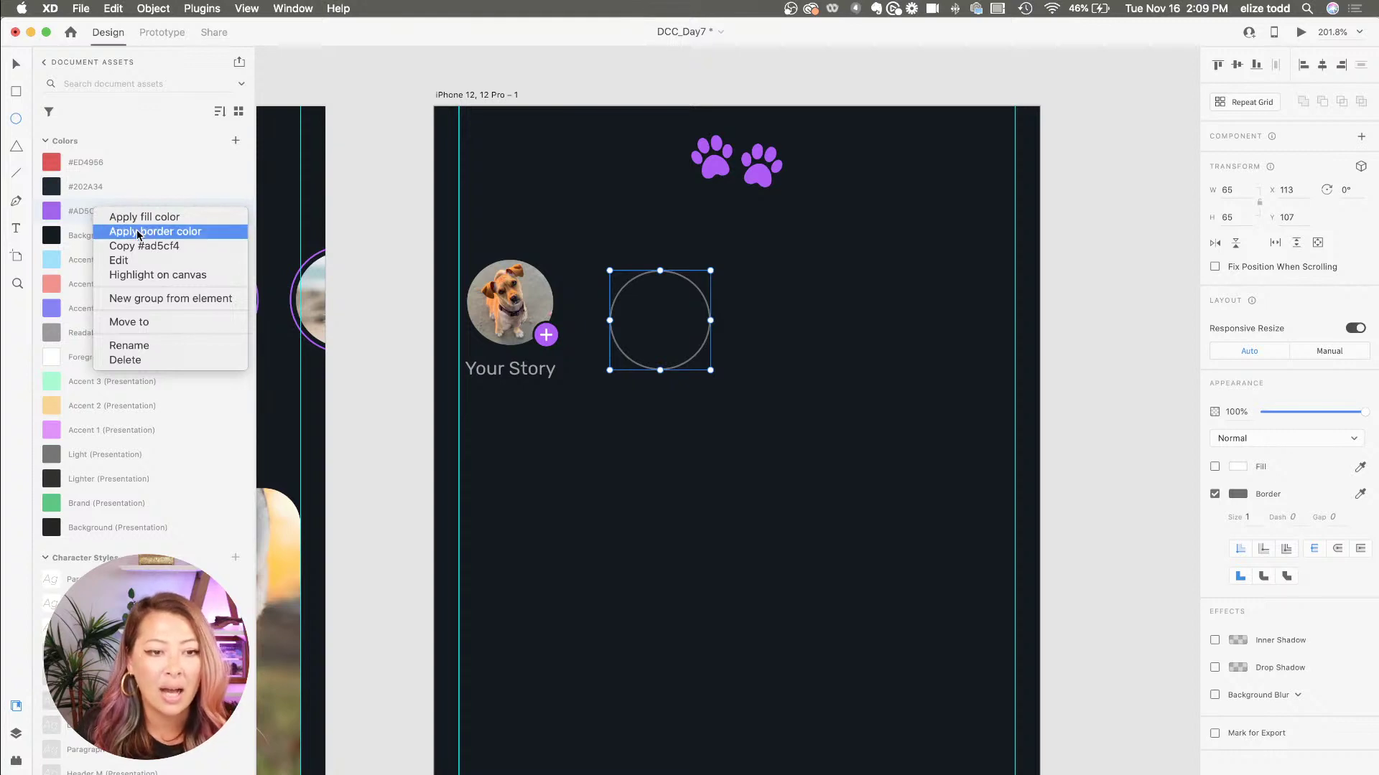
{"action": "left_click", "coordinate": [138, 231]}
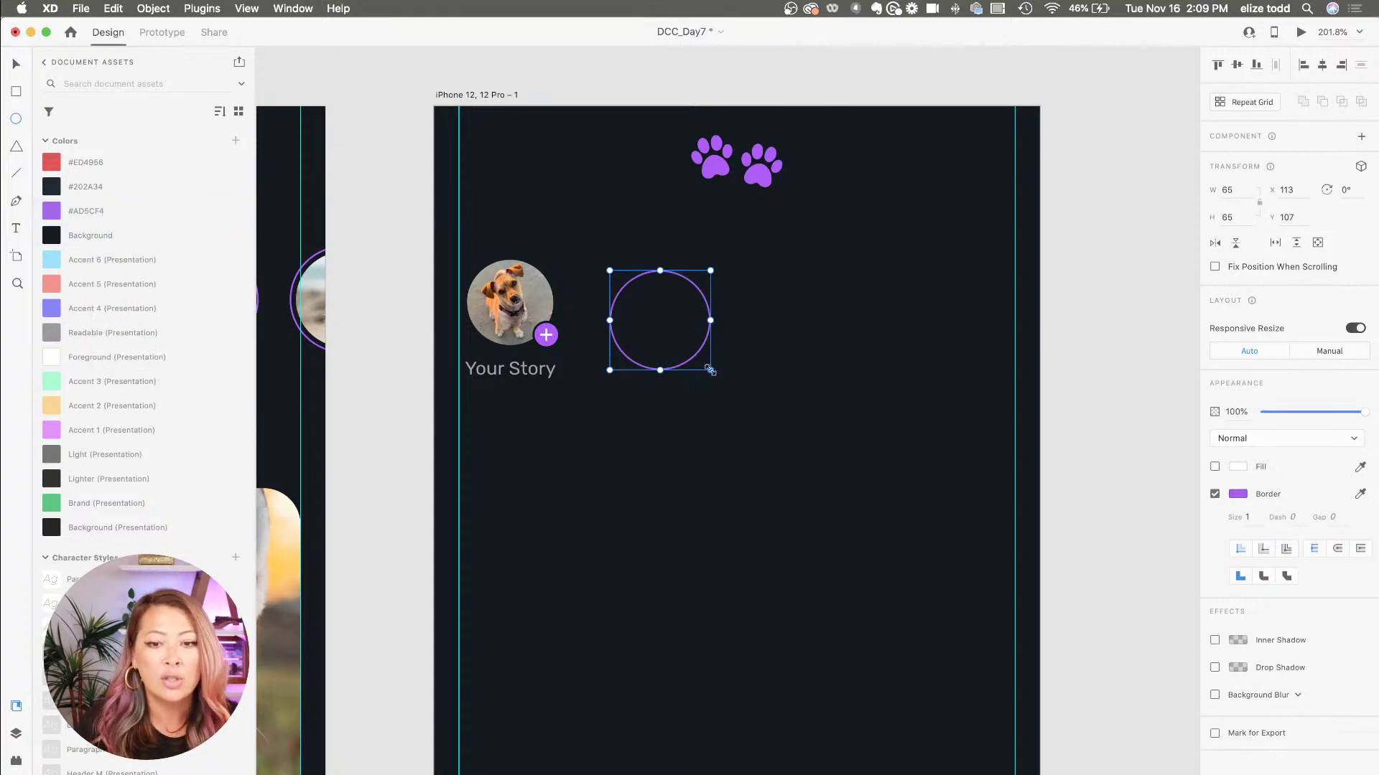
{"action": "left_click_drag", "start_coordinate": [710, 370], "coordinate": [717, 376]}
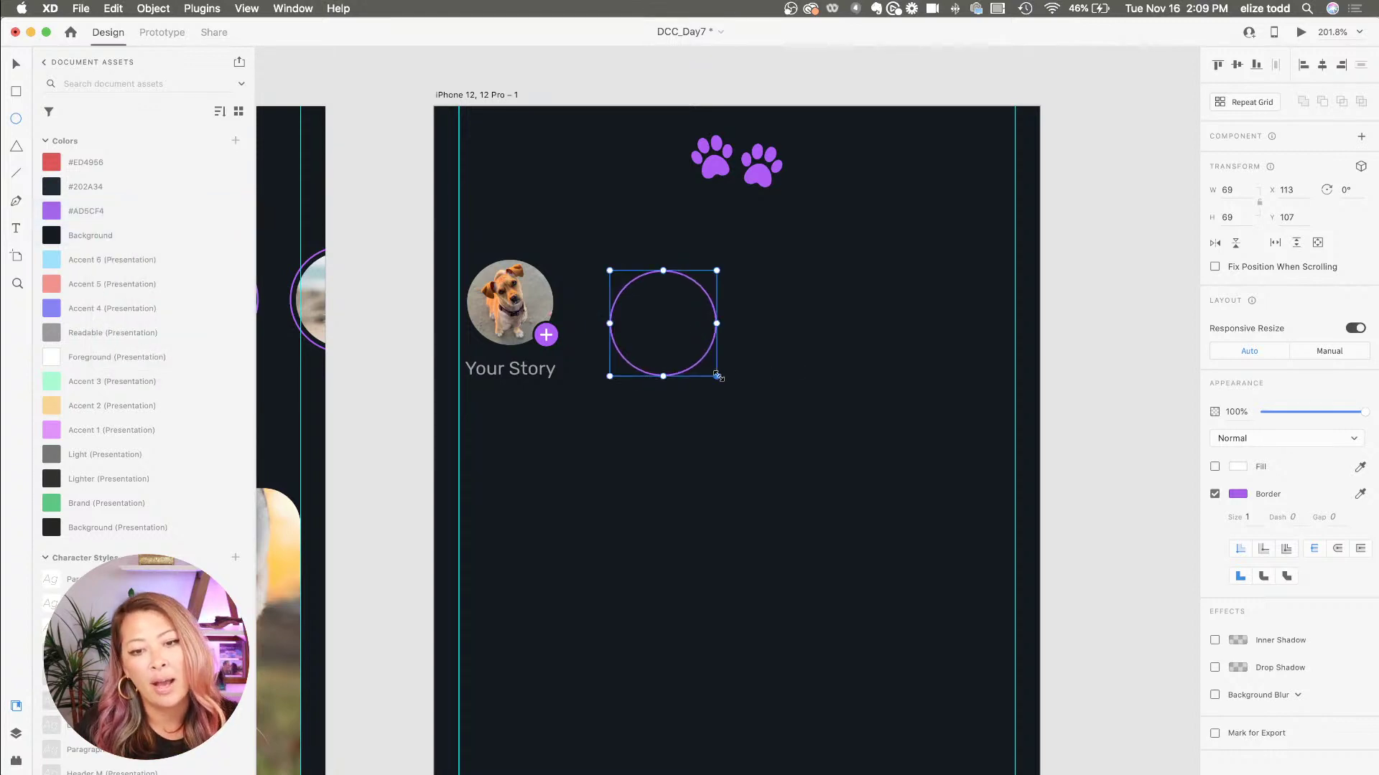
{"action": "left_click", "coordinate": [680, 345]}
{"action": "left_click", "coordinate": [653, 378]}
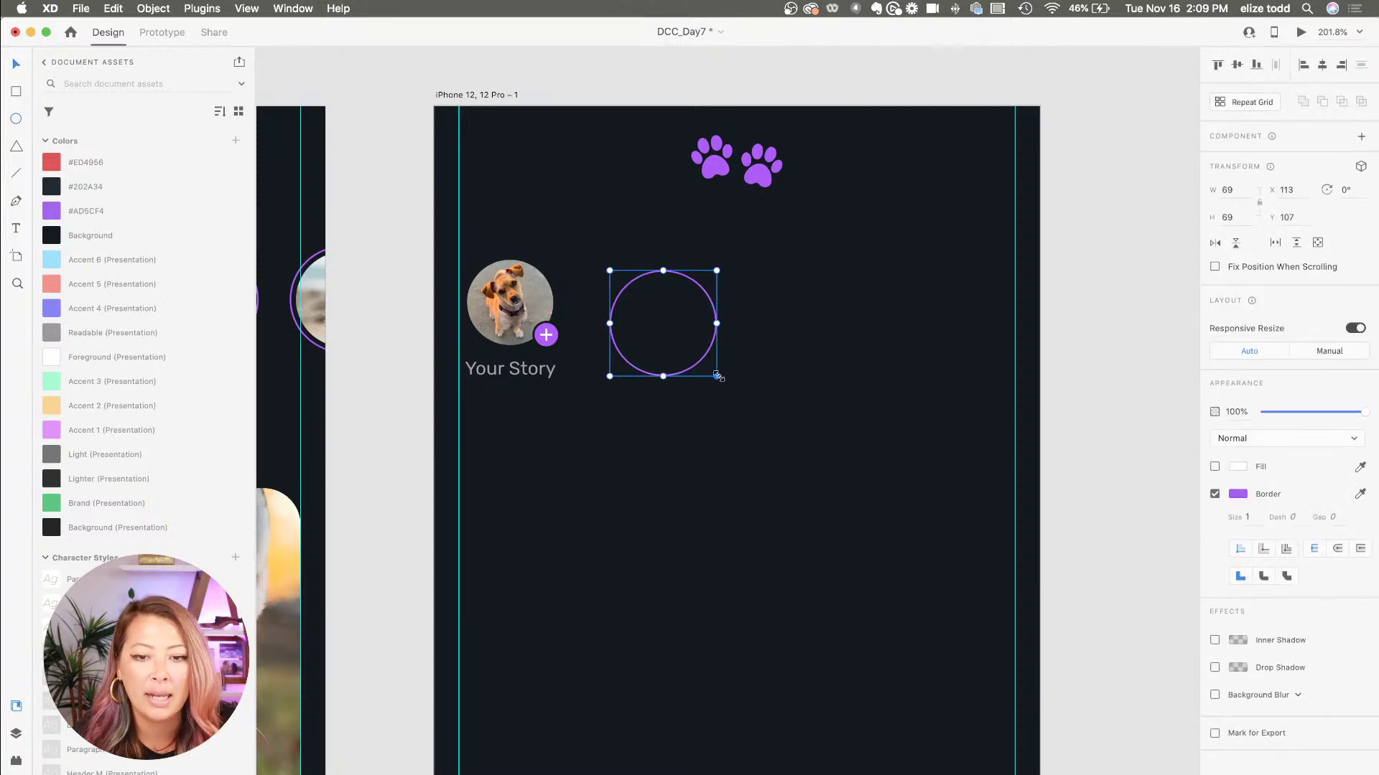
- Add a concentric inner ring about 61 px in diameter, and move both rings beside the Your Story avatar to X 102, Y 95
{"action": "left_click_drag", "start_coordinate": [716, 376], "coordinate": [685, 368]}
{"action": "scroll", "coordinate": [683, 368], "scroll_direction": "up", "scroll_amount": 3}
{"action": "scroll", "coordinate": [686, 368], "scroll_direction": "down", "scroll_amount": 4}
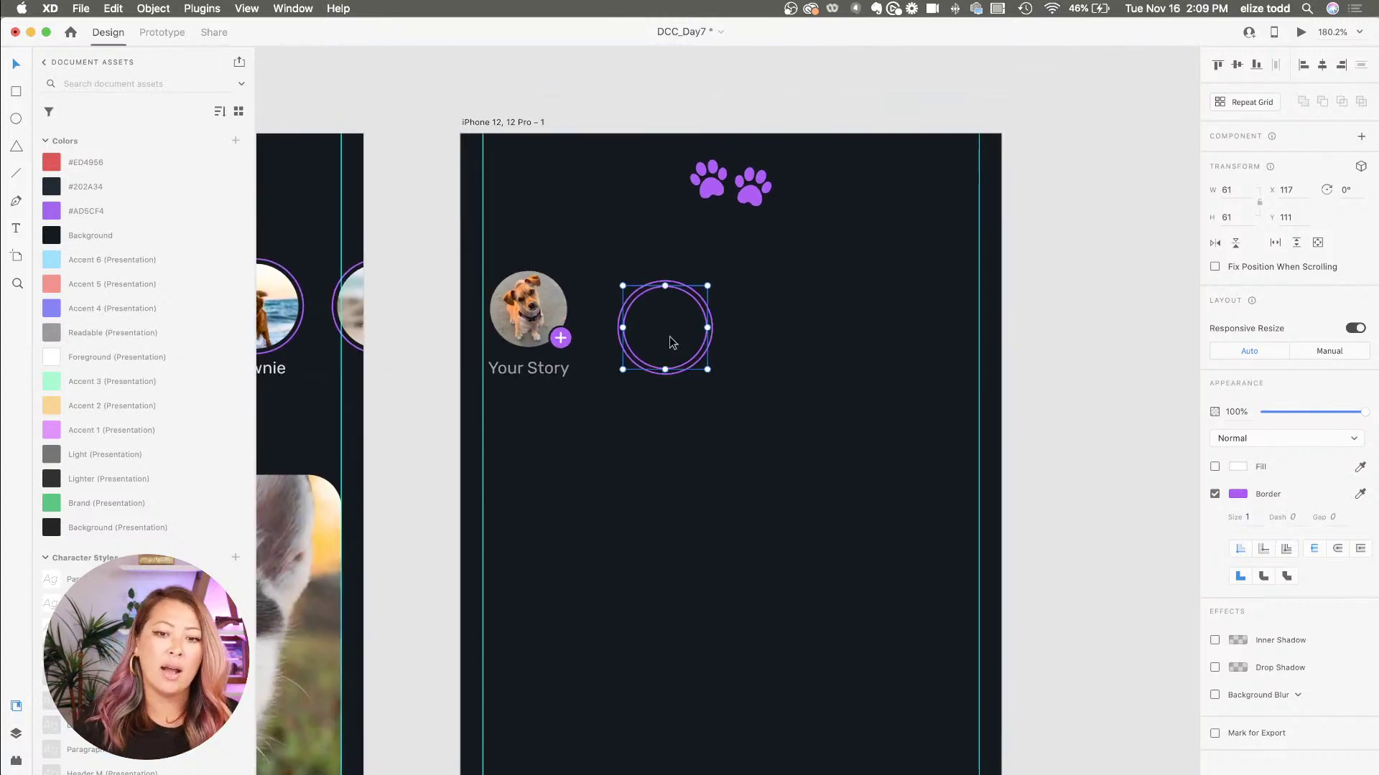
{"action": "left_click", "coordinate": [748, 382]}
{"action": "left_click_drag", "start_coordinate": [745, 395], "coordinate": [624, 271]}
{"action": "left_click_drag", "start_coordinate": [708, 354], "coordinate": [688, 338]}
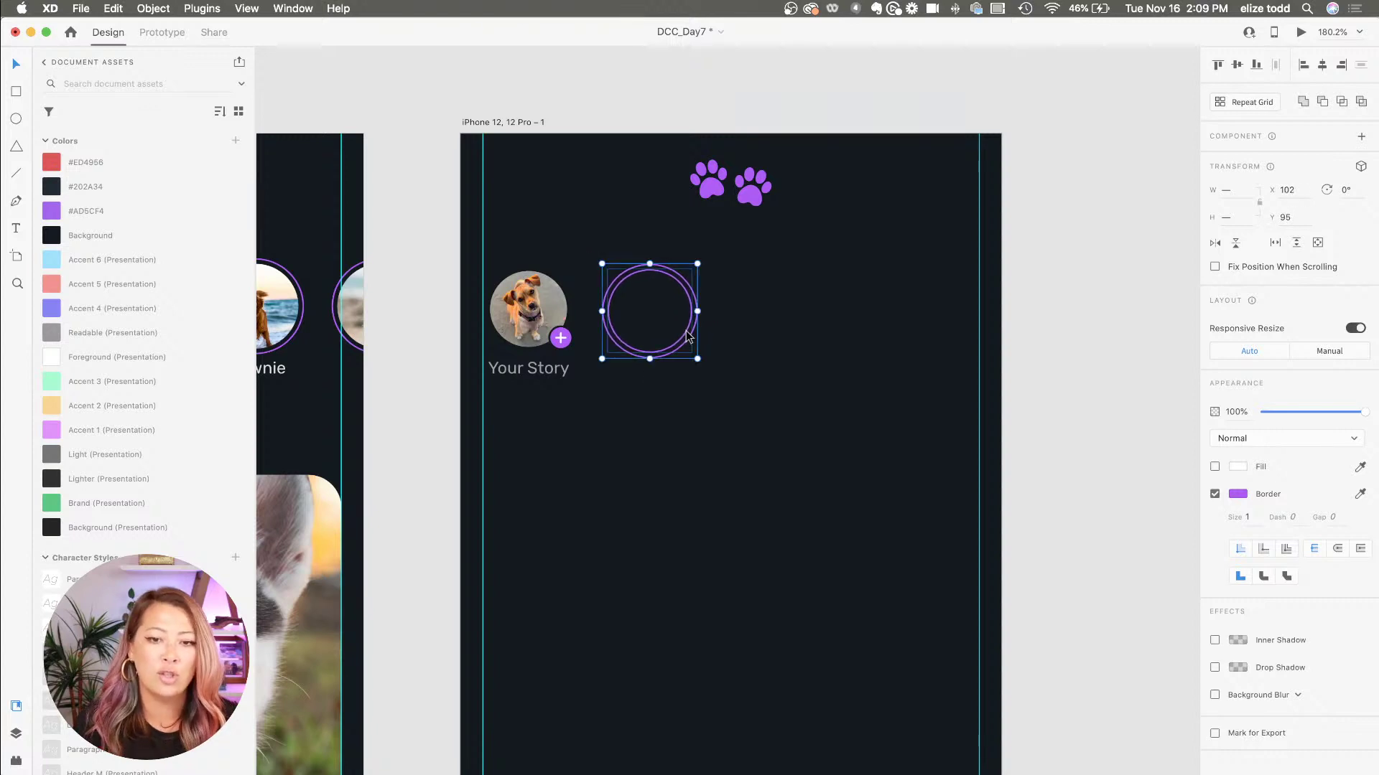
{"action": "left_click", "coordinate": [785, 337]}
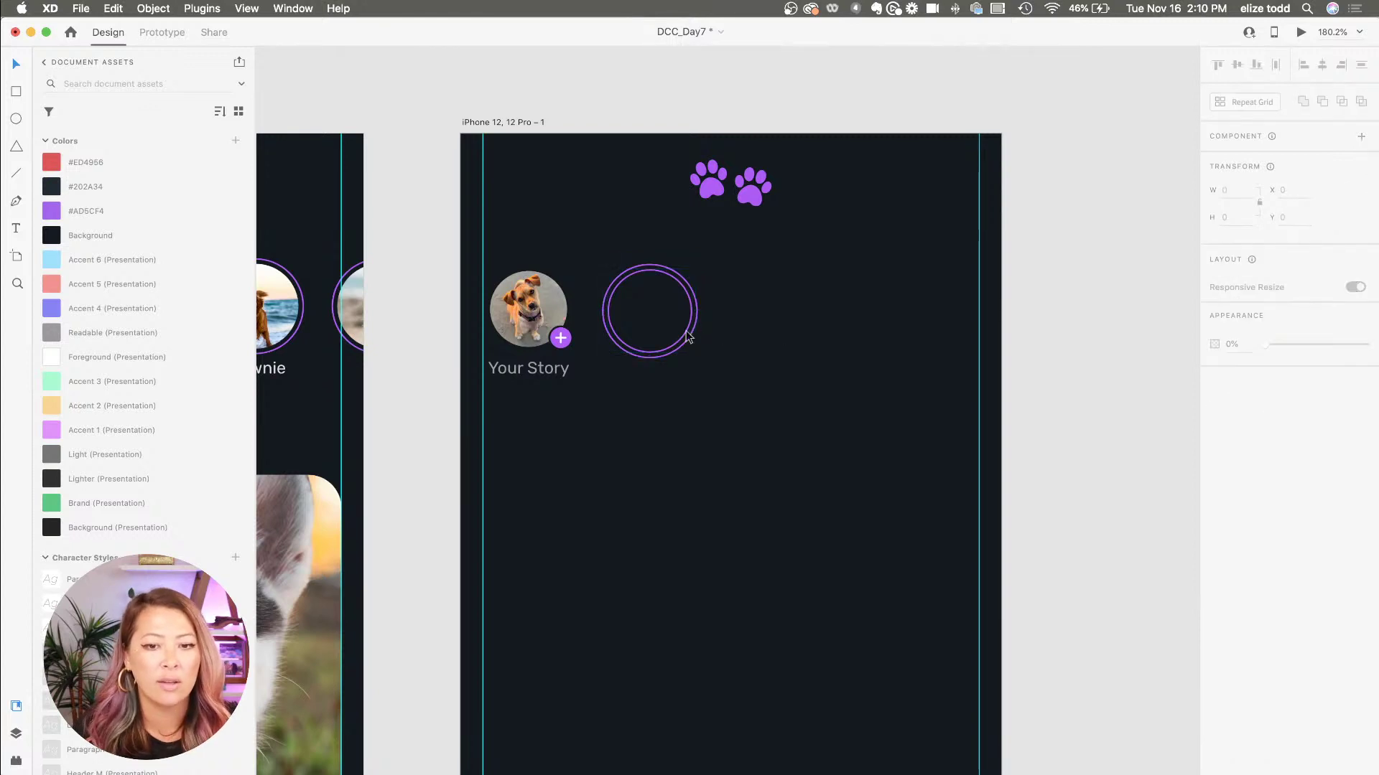
- Search the stock photos for "dog" and fill the inner ring with the brown dog running on the beach
{"action": "left_click", "coordinate": [683, 345]}
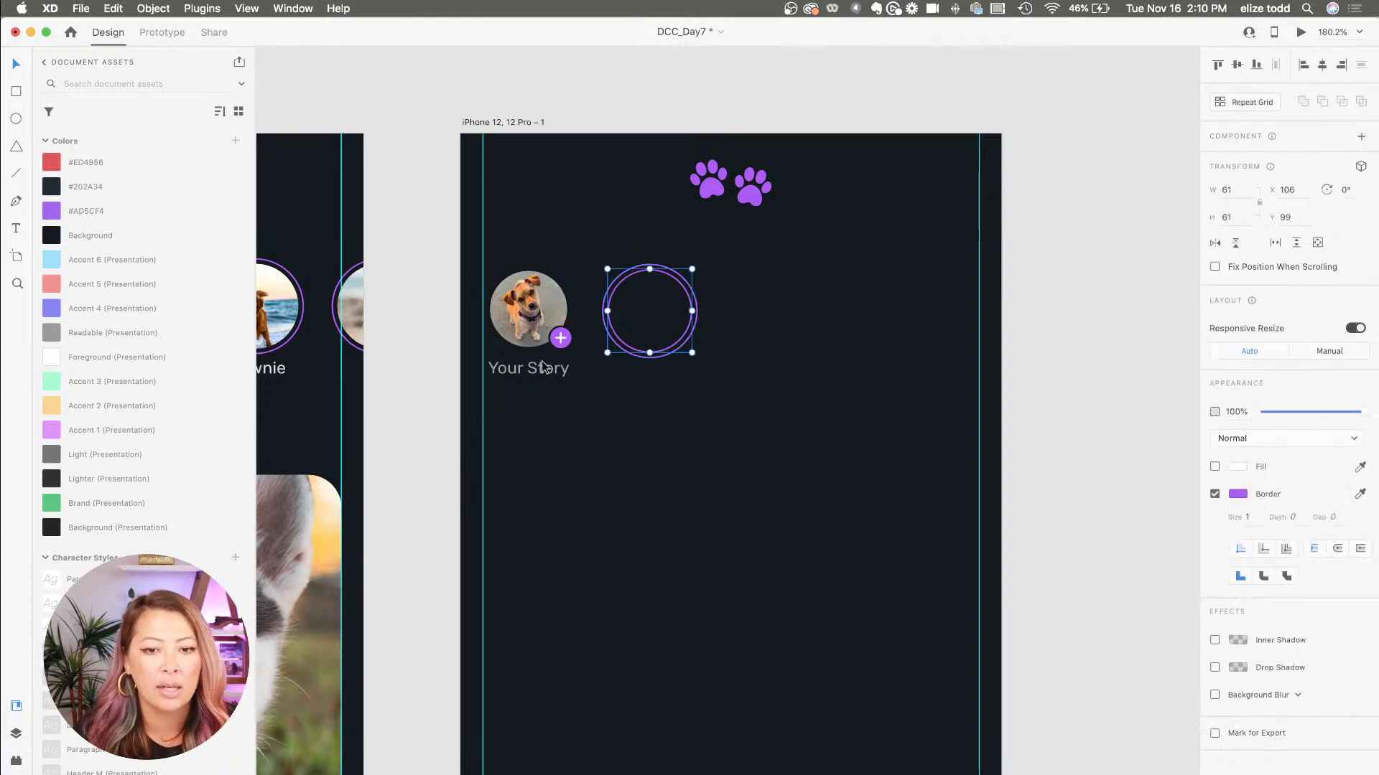
{"action": "left_click", "coordinate": [16, 761]}
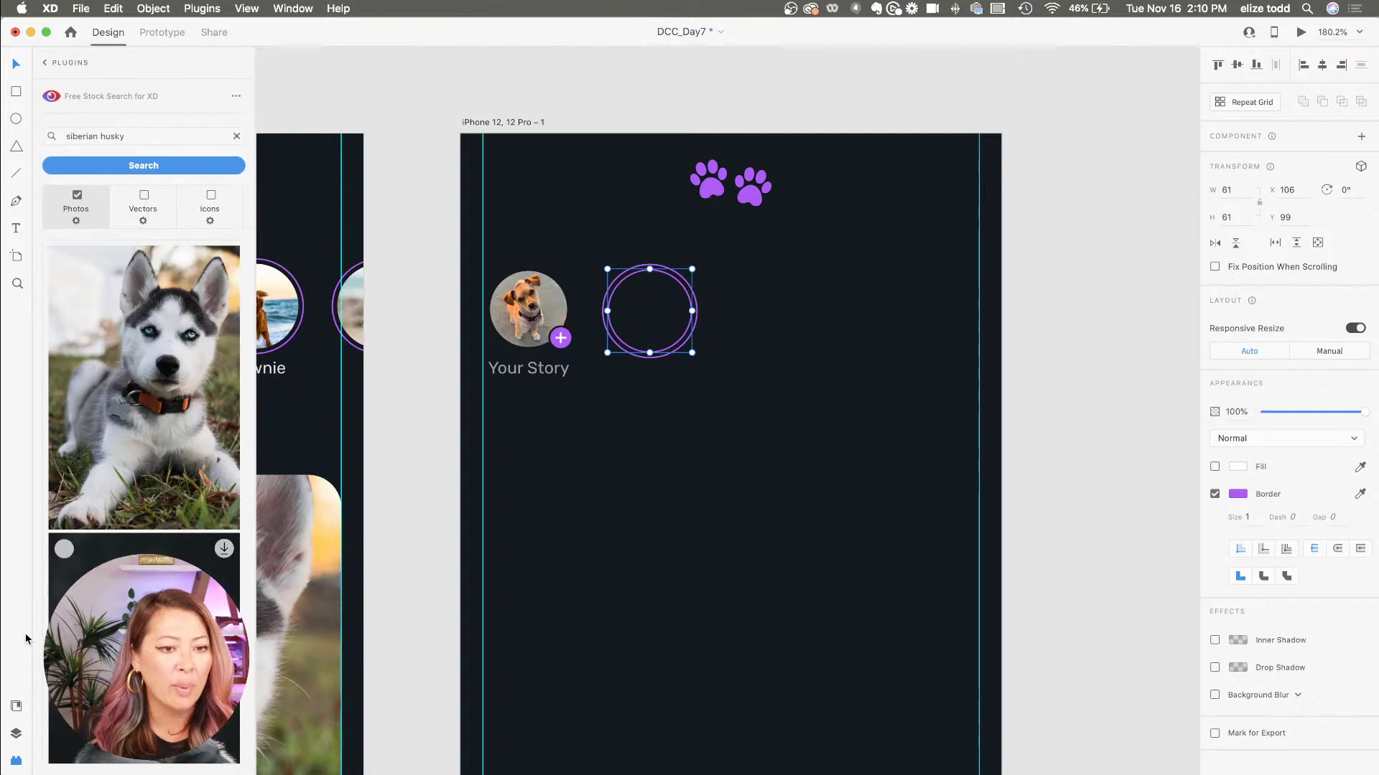
{"action": "left_click", "coordinate": [158, 133]}
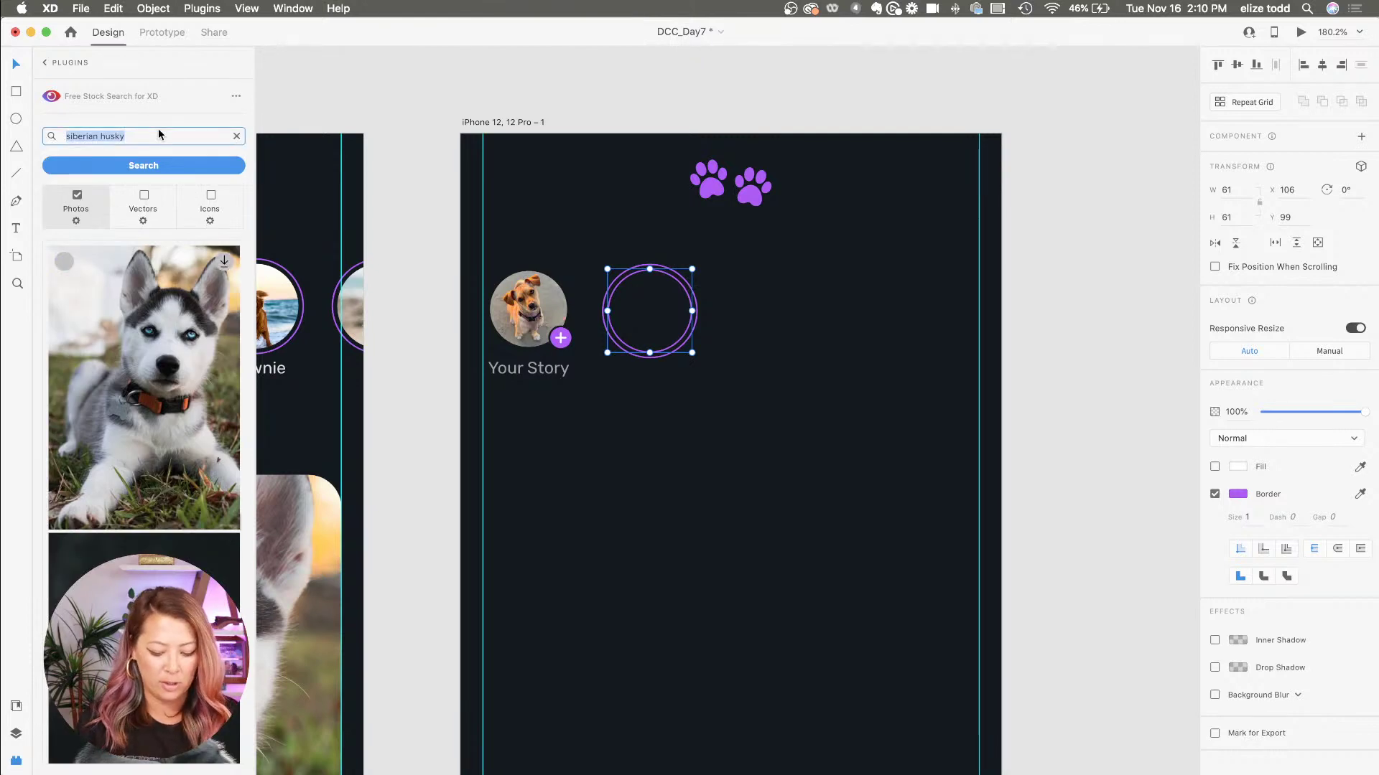
{"action": "type", "text": "dog"}
{"action": "key", "text": "Return"}
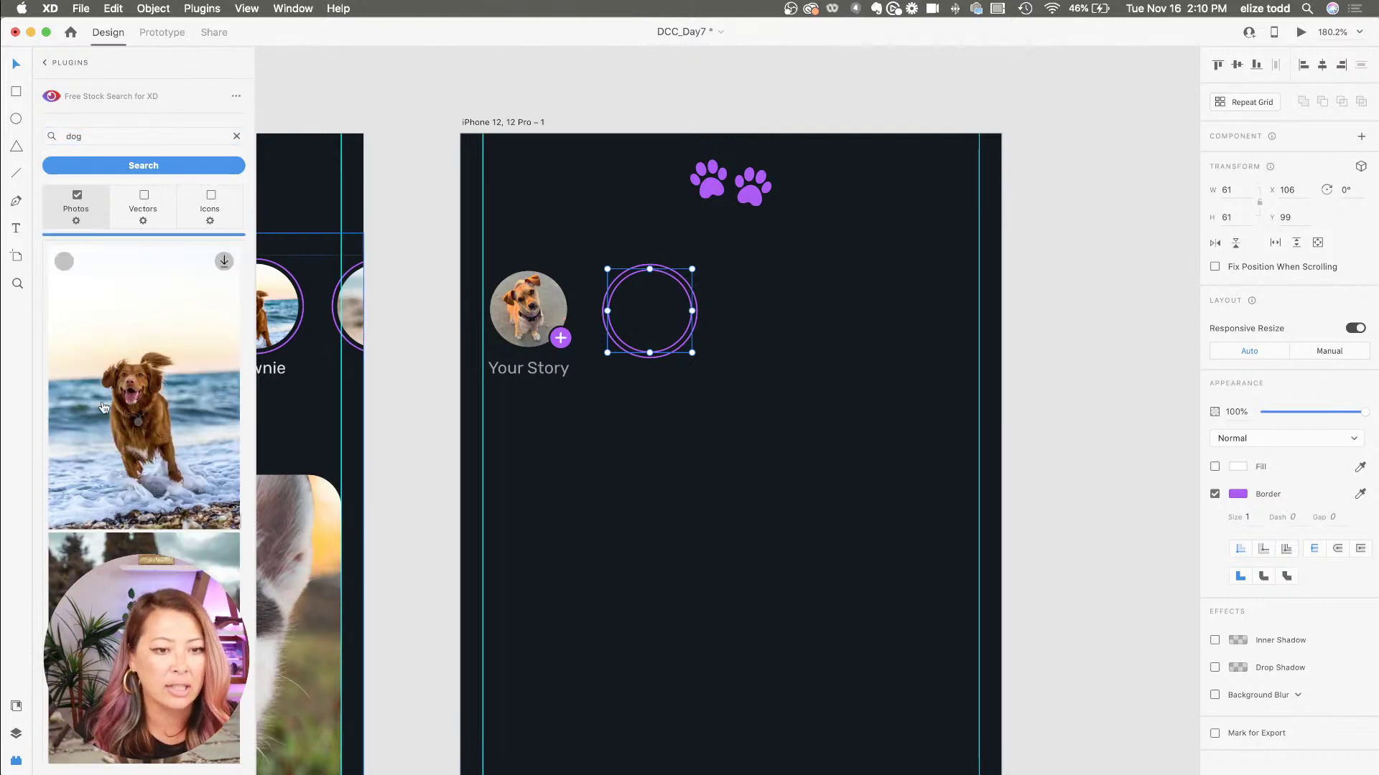
{"action": "left_click", "coordinate": [739, 378]}
- Turn both rings into a horizontal Repeat Grid of six story circles and tighten the gaps to a total width of about 507 px
{"action": "left_click_drag", "start_coordinate": [735, 372], "coordinate": [602, 252]}
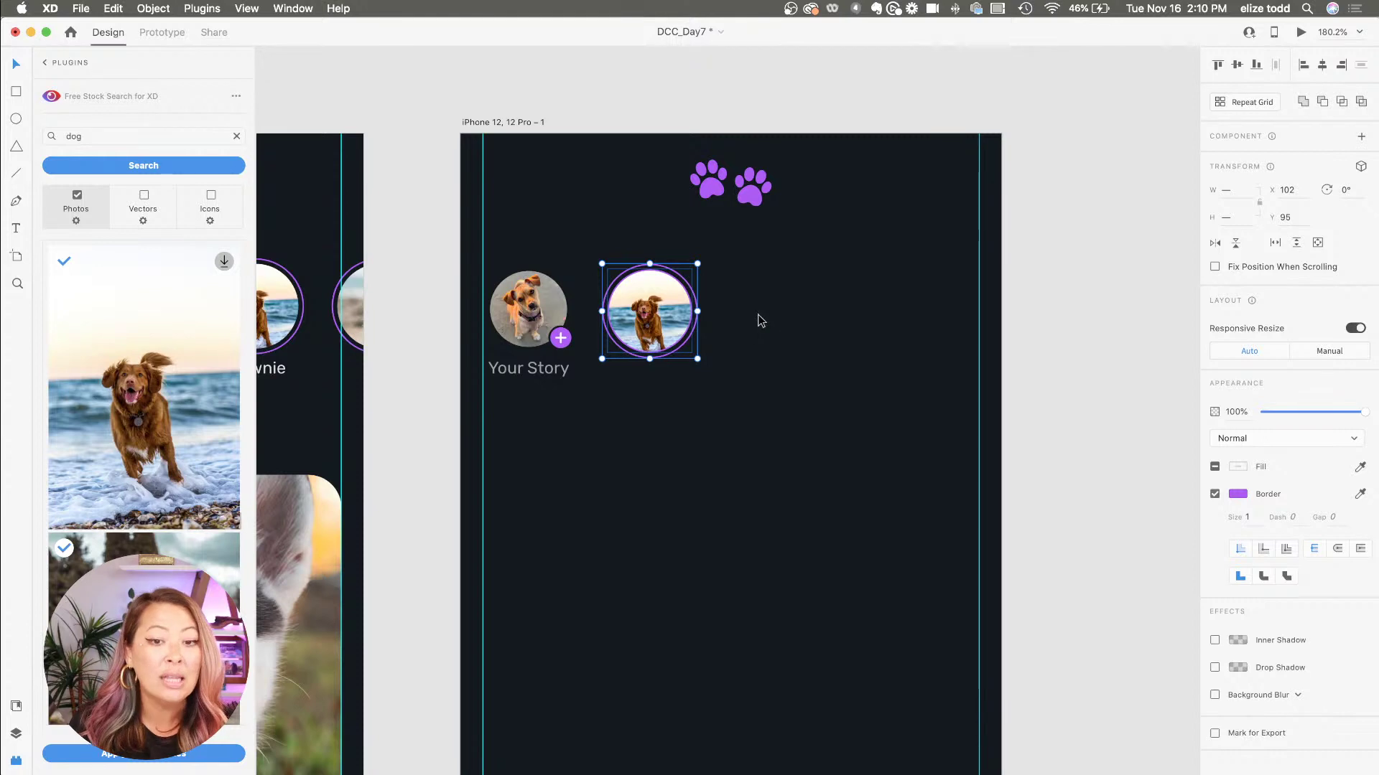
{"action": "left_click", "coordinate": [1230, 103]}
{"action": "left_click_drag", "start_coordinate": [697, 314], "coordinate": [1172, 313]}
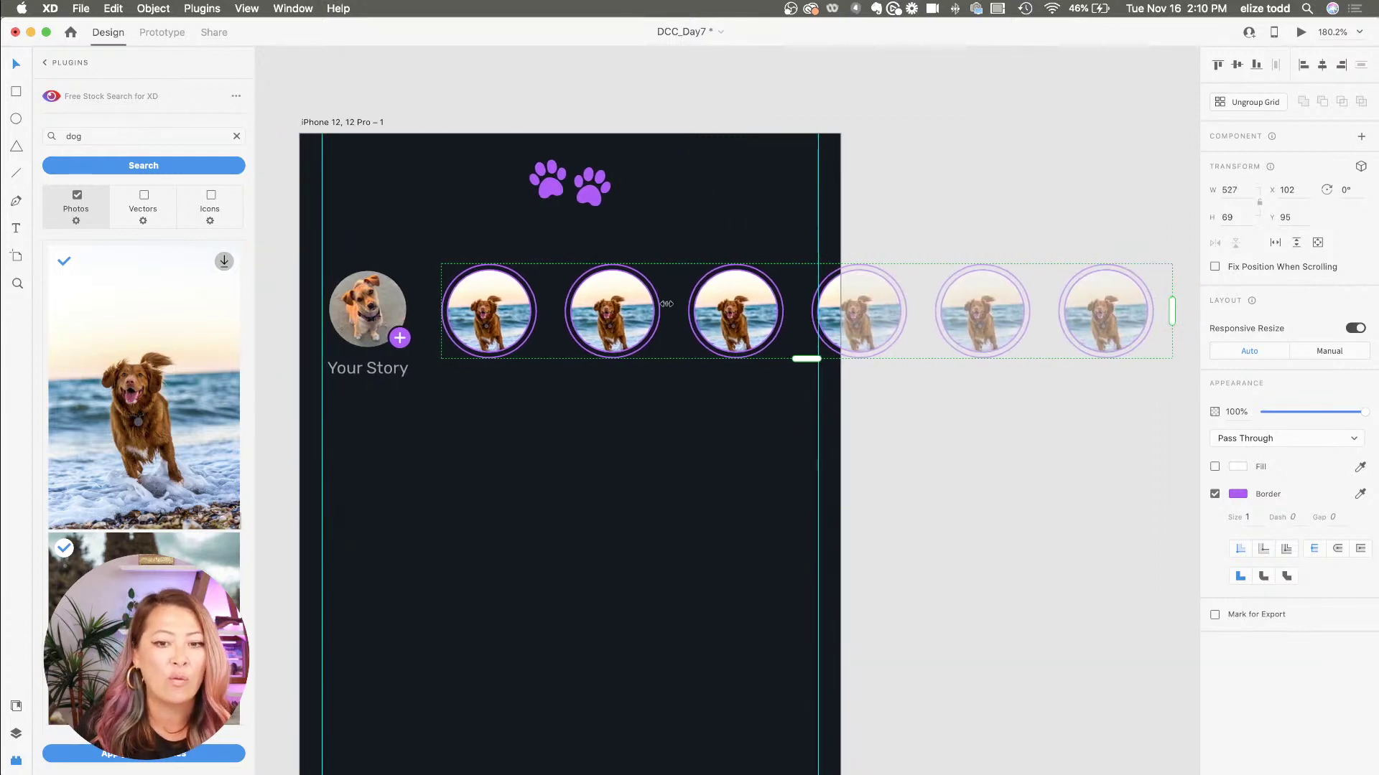
{"action": "left_click_drag", "start_coordinate": [678, 306], "coordinate": [670, 307]}
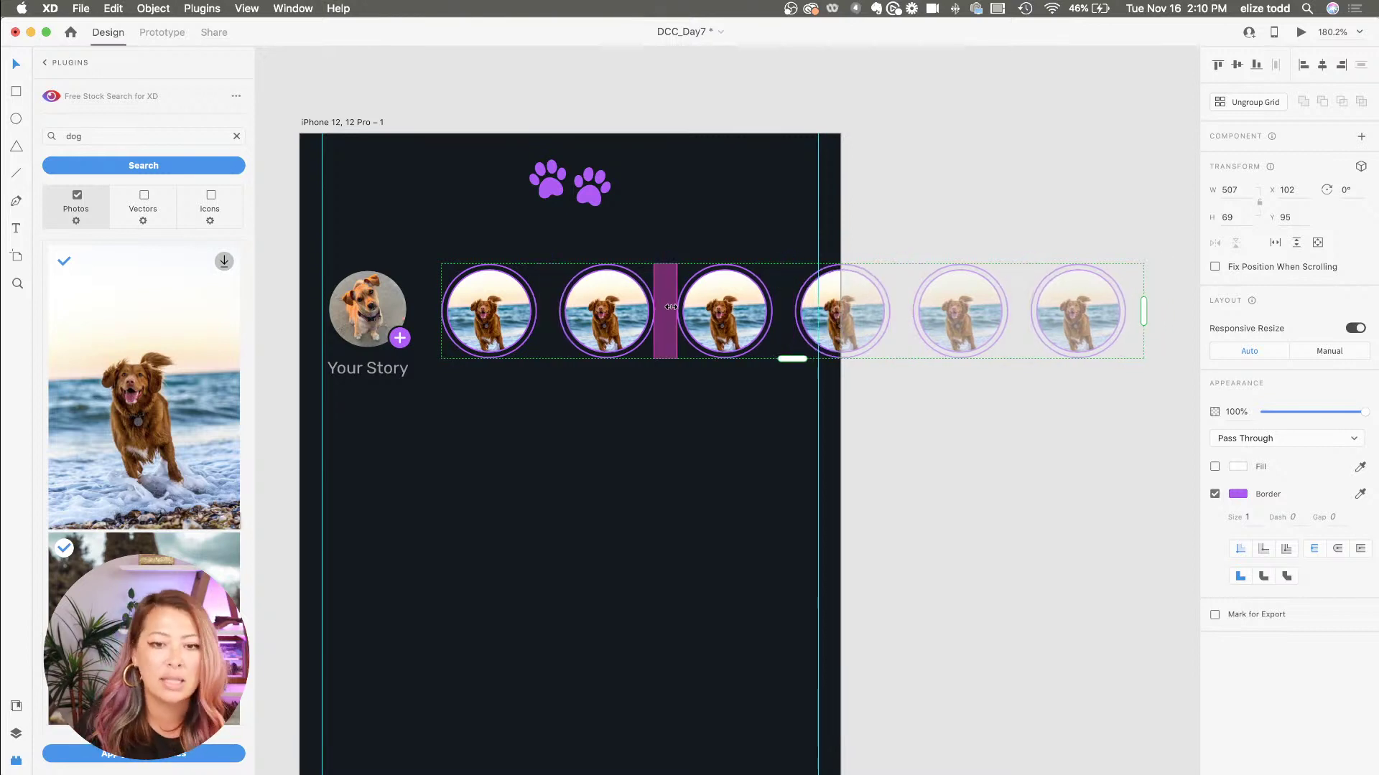
- Replace the second, third and fourth story photos with the sitting pale dog, the black-and-white dog on pink, and the smiling brown-and-white dog
{"action": "double_click", "coordinate": [614, 313]}
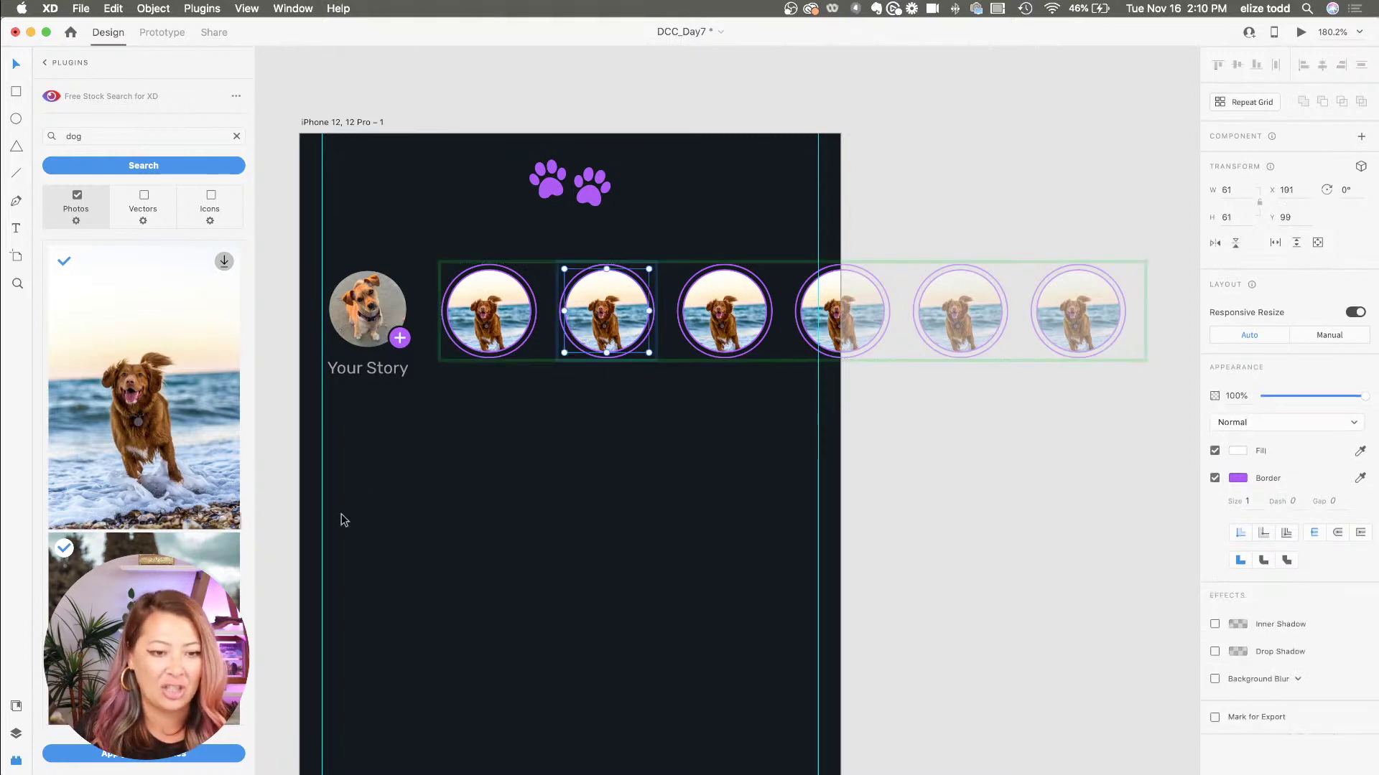
{"action": "left_click", "coordinate": [144, 545]}
{"action": "left_click", "coordinate": [721, 329]}
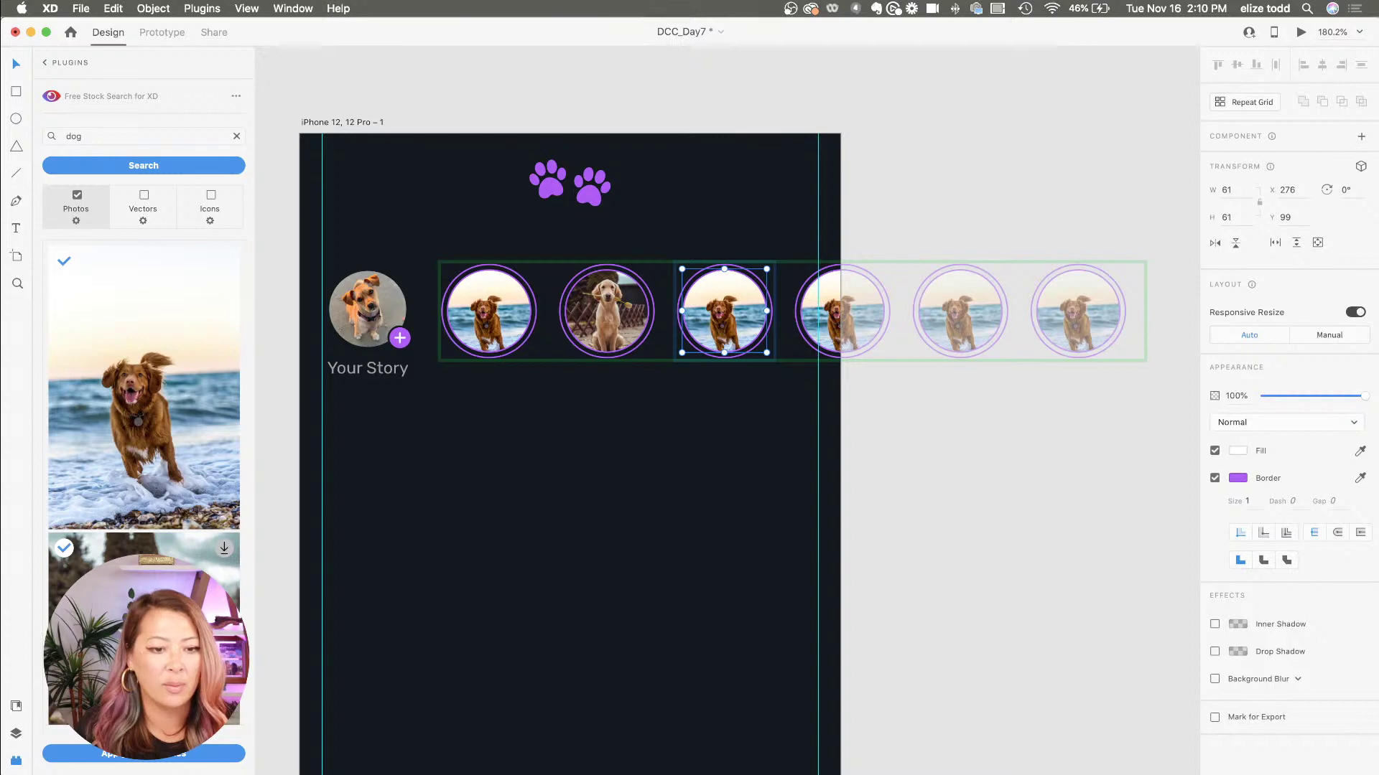
{"action": "scroll", "coordinate": [143, 431], "scroll_direction": "down", "scroll_amount": 5}
{"action": "left_click", "coordinate": [155, 494]}
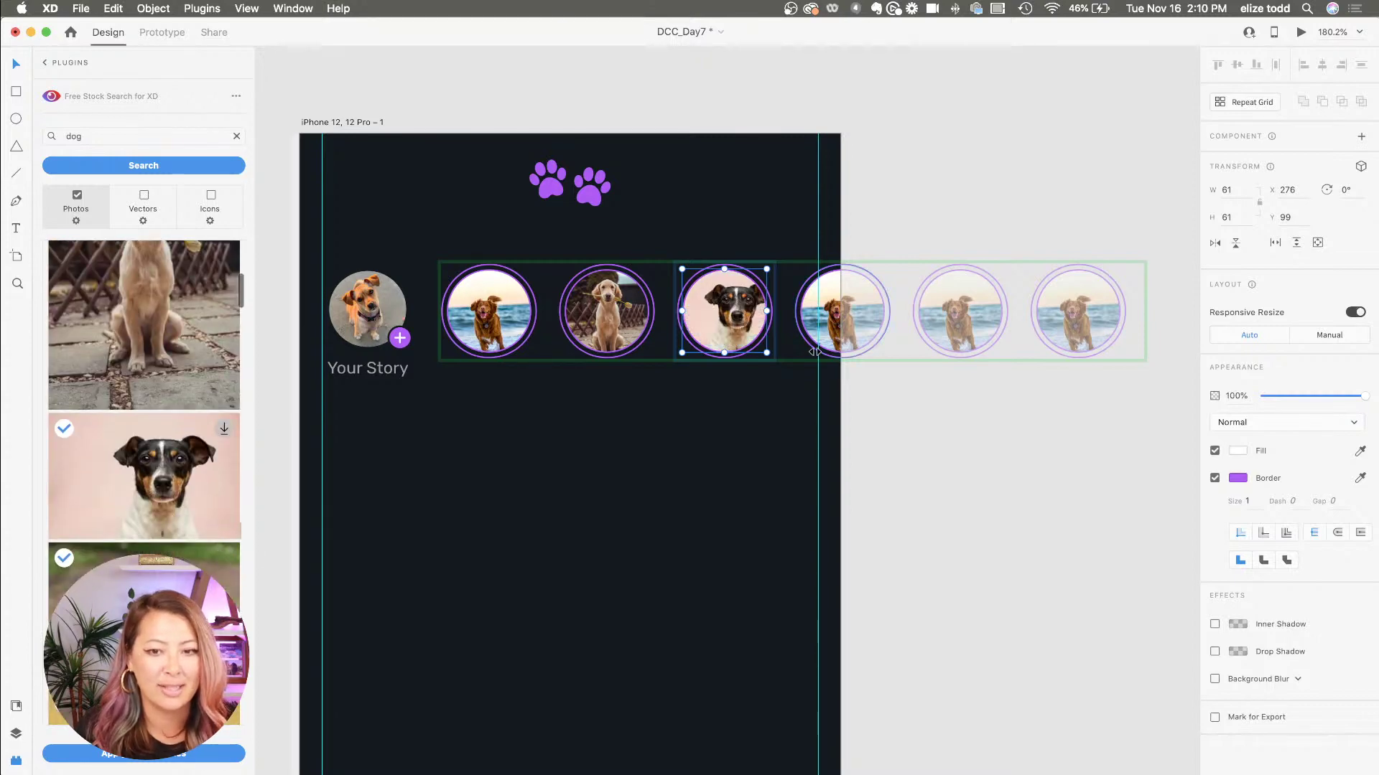
{"action": "left_click", "coordinate": [841, 316]}
{"action": "left_click", "coordinate": [165, 567]}
- Replace the fifth story photo with the dog in blue pyjamas and the sixth with the sitting dog on the dark background
{"action": "left_click", "coordinate": [960, 316]}
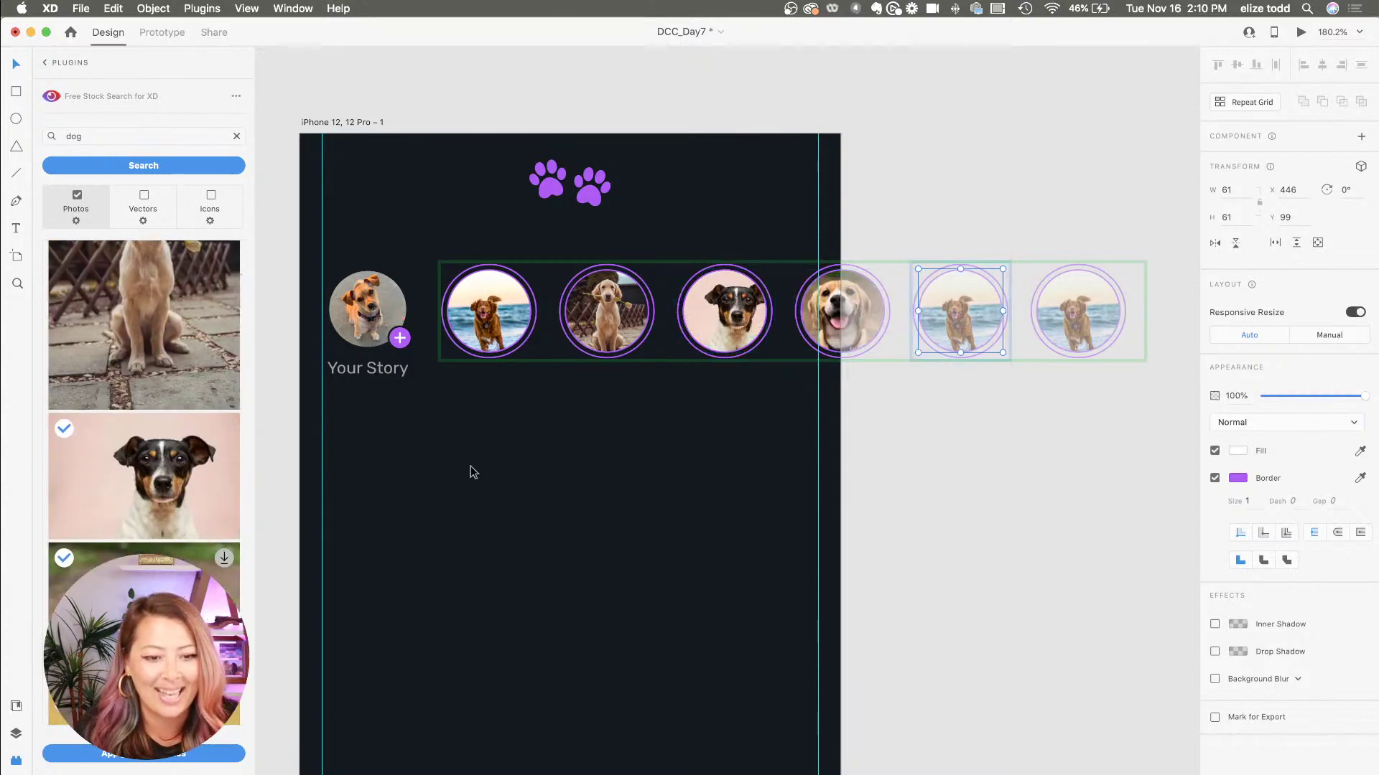
{"action": "scroll", "coordinate": [154, 467], "scroll_direction": "down", "scroll_amount": 3}
{"action": "left_click", "coordinate": [154, 537]}
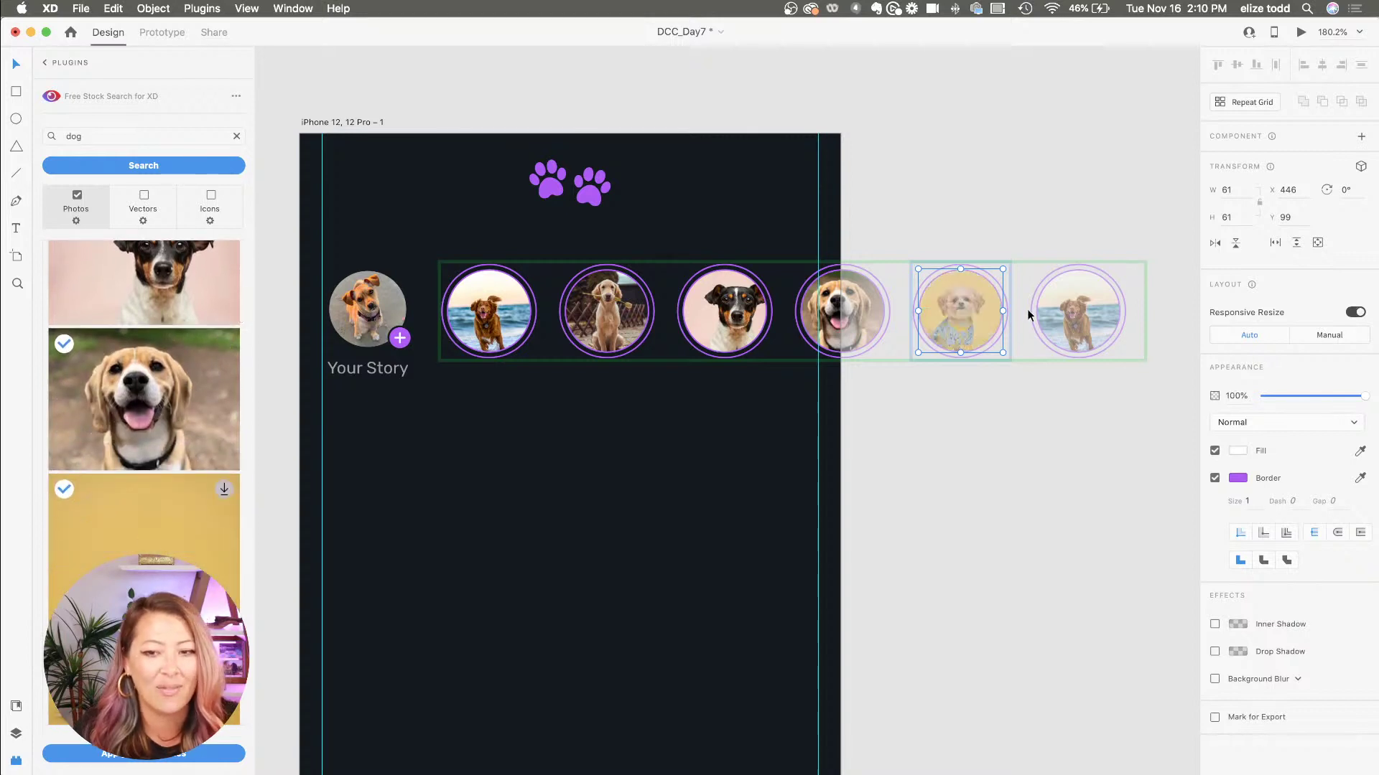
{"action": "key", "text": "Tab"}
{"action": "scroll", "coordinate": [112, 522], "scroll_direction": "down", "scroll_amount": 3}
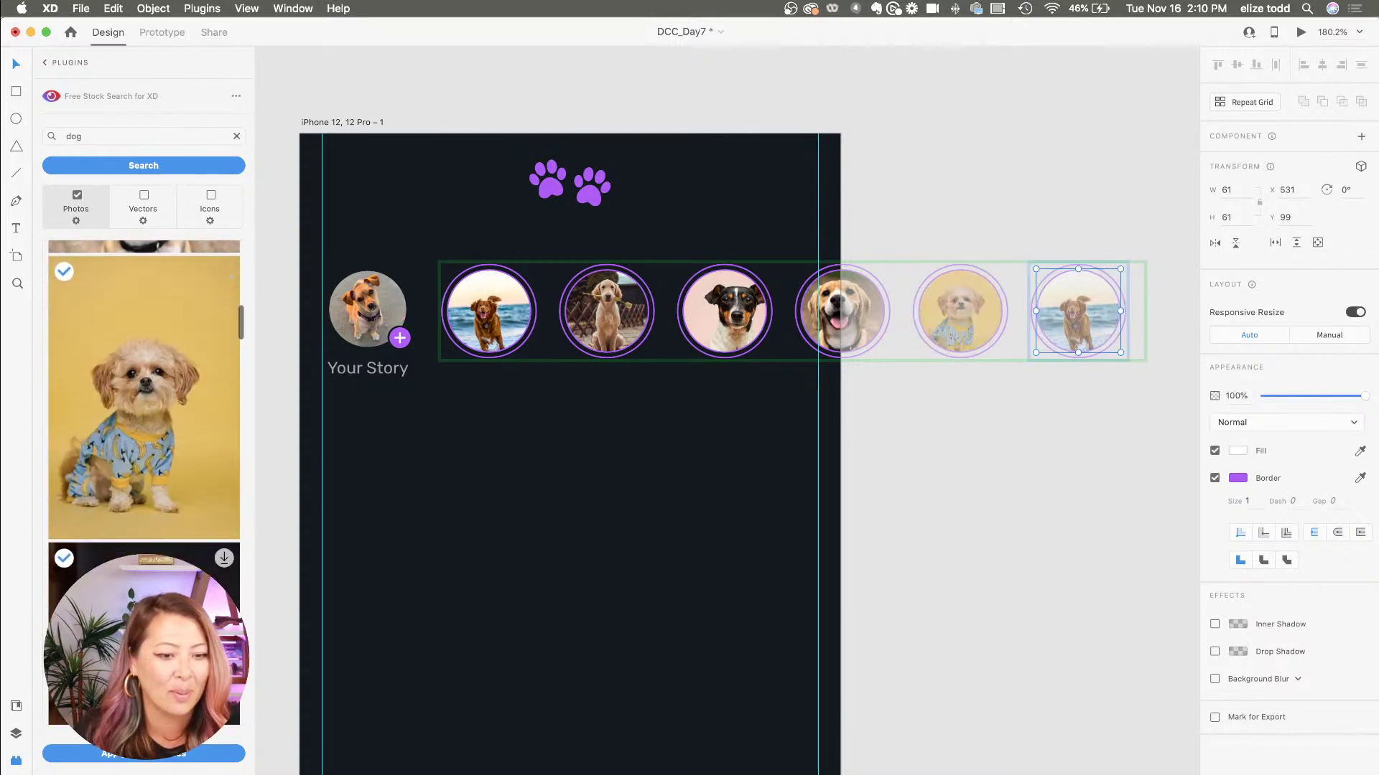
{"action": "left_click", "coordinate": [924, 482]}
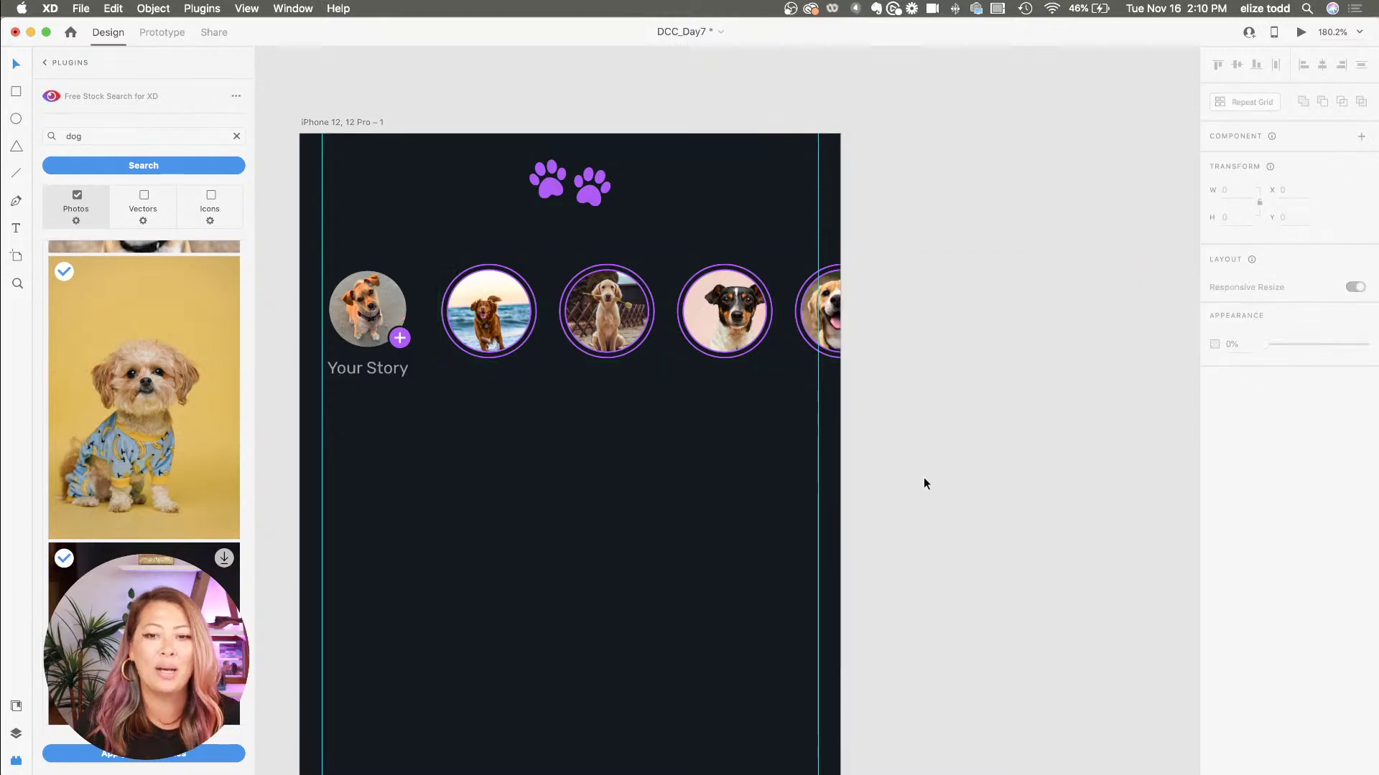
- Group the story circle grid with the Your Story avatar, then try moving the group lower and undo the move
{"action": "scroll", "coordinate": [550, 362], "scroll_direction": "down", "scroll_amount": 3}
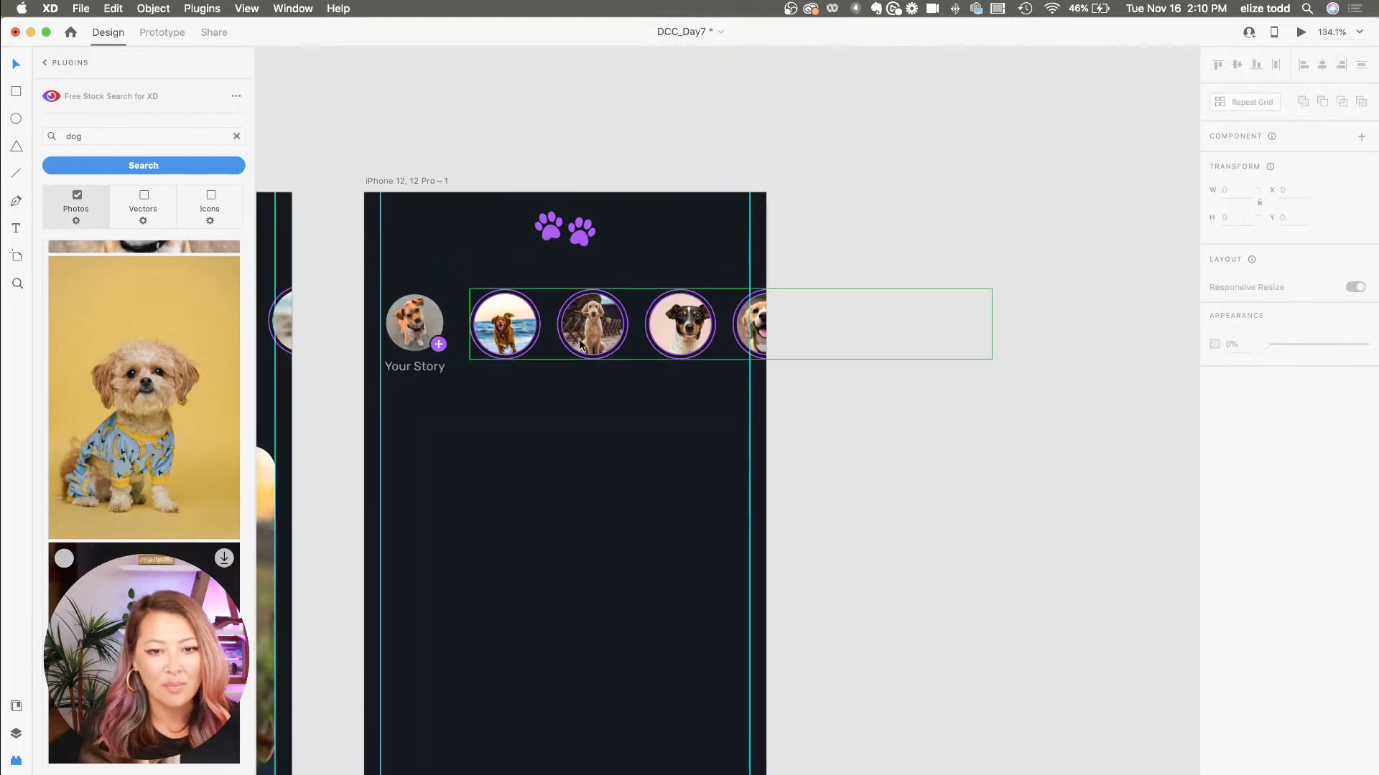
{"action": "left_click", "coordinate": [693, 337]}
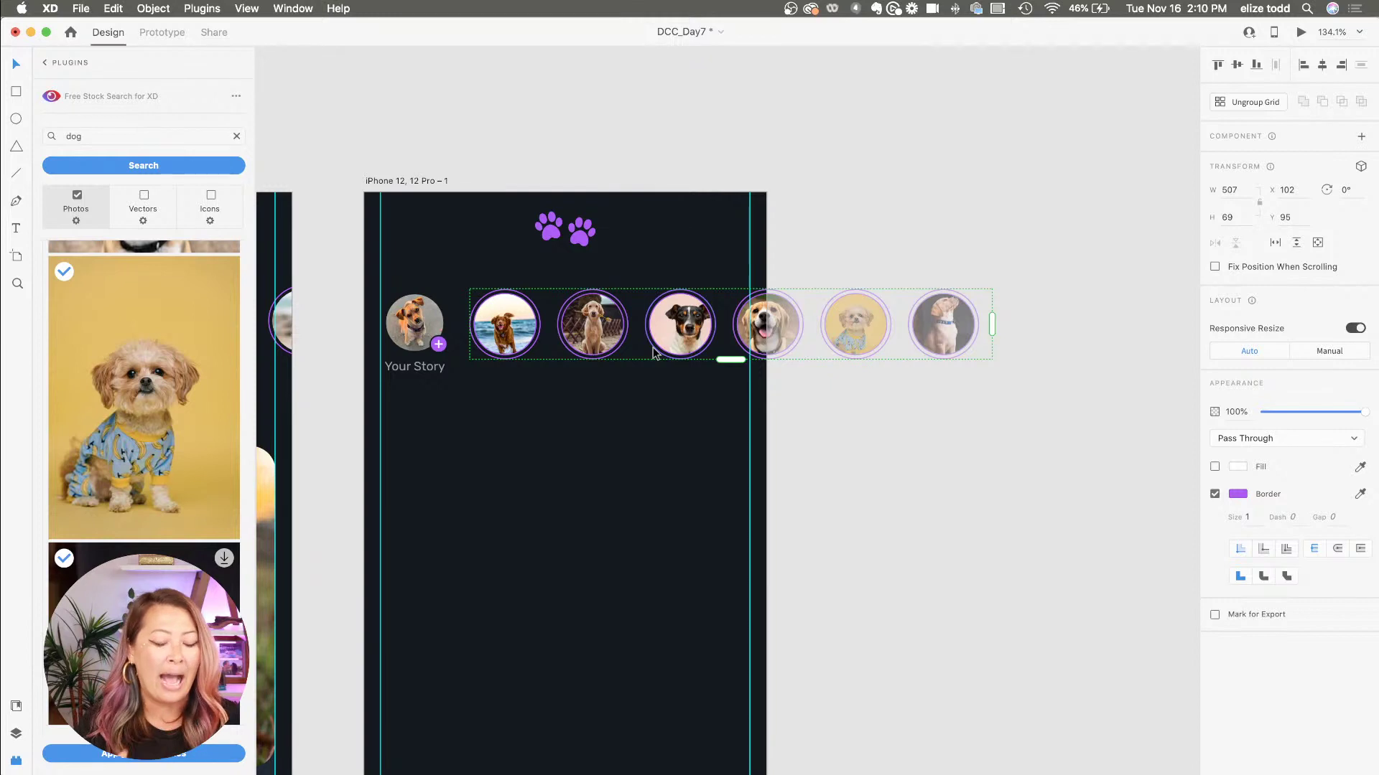
{"action": "left_click", "coordinate": [811, 406]}
{"action": "left_click", "coordinate": [686, 352]}
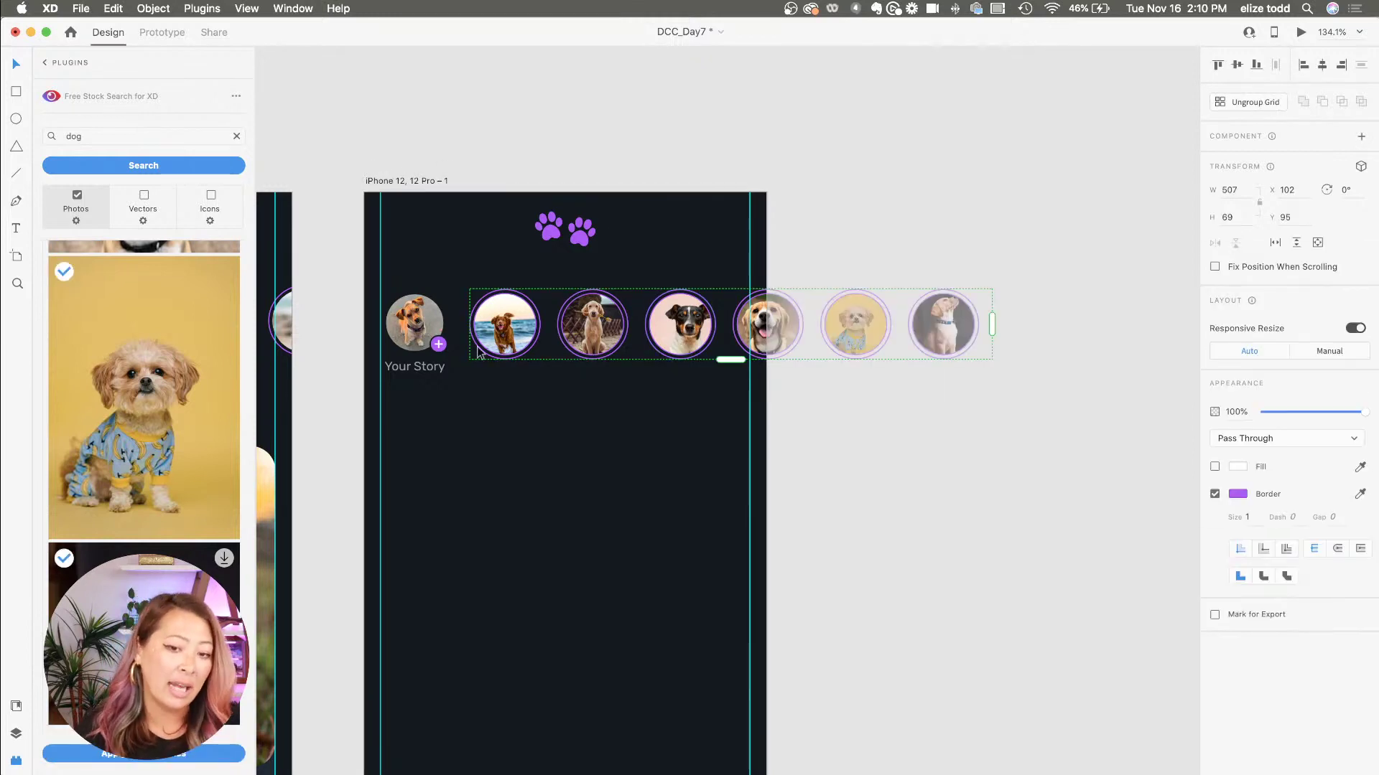
{"action": "left_click", "coordinate": [407, 337], "text": "shift"}
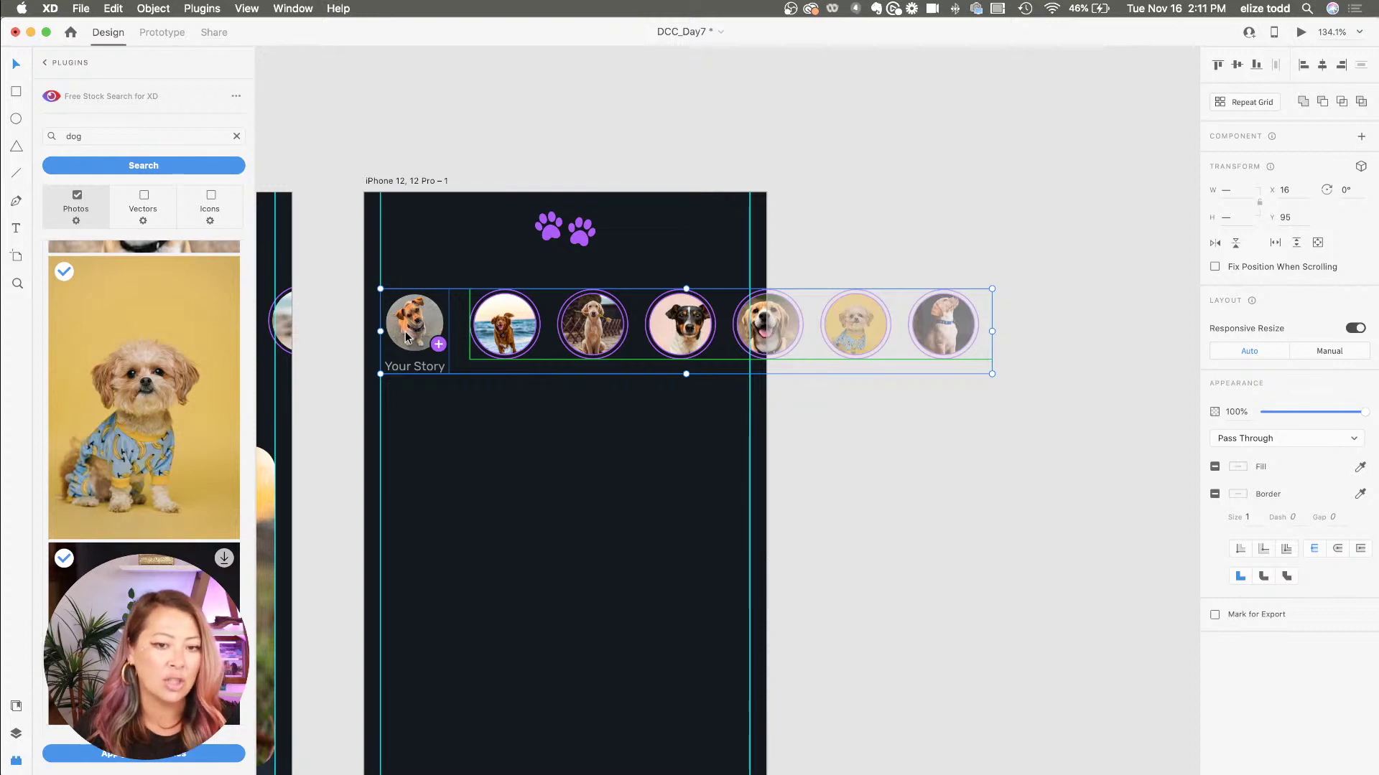
{"action": "right_click", "coordinate": [420, 329]}
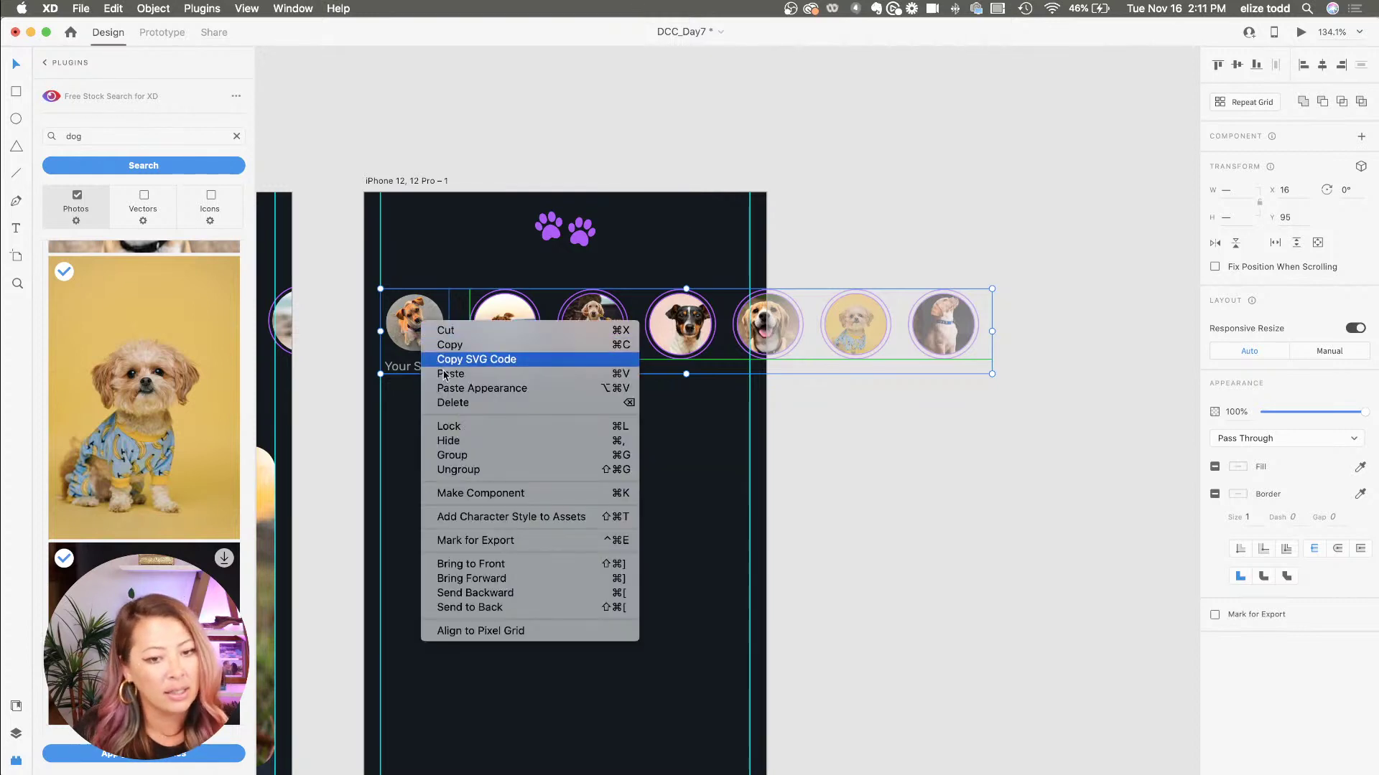
{"action": "left_click", "coordinate": [460, 454]}
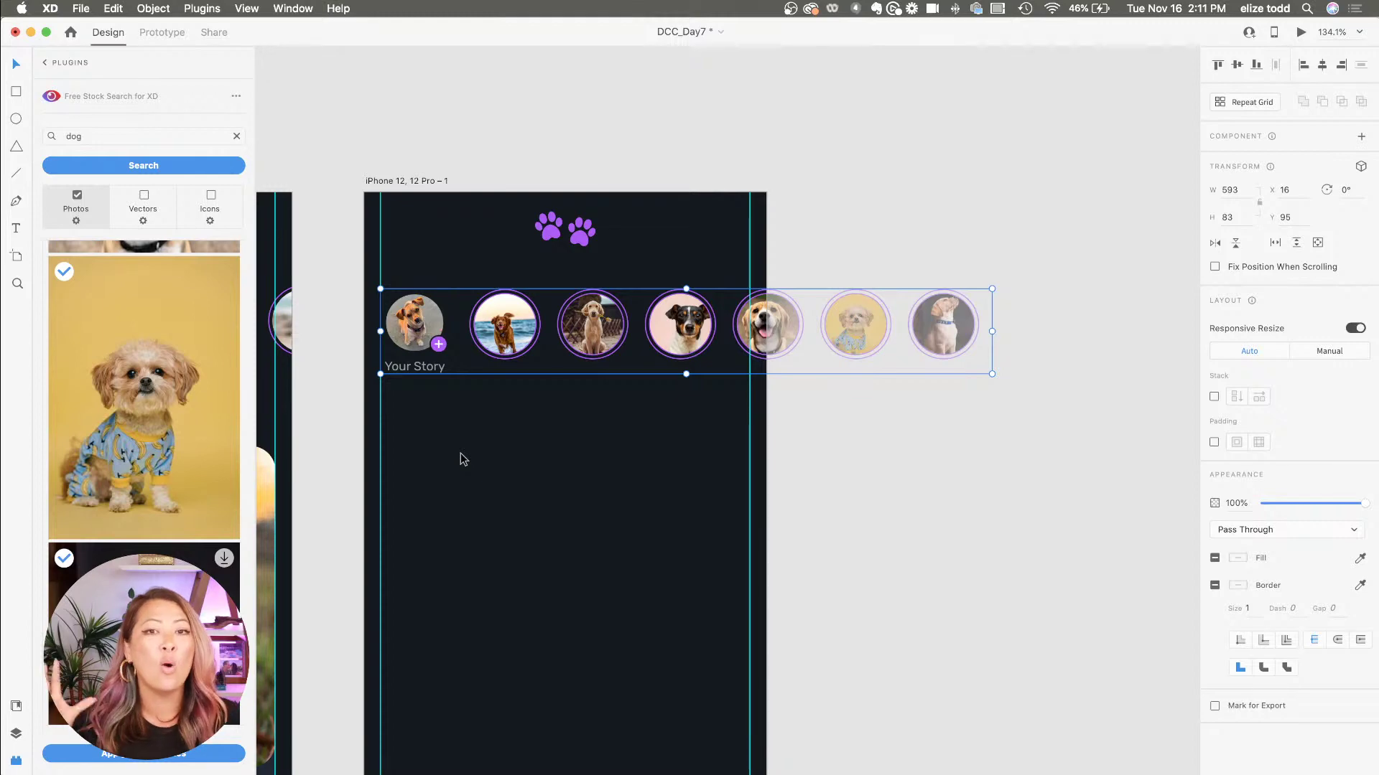
{"action": "left_click_drag", "start_coordinate": [510, 317], "coordinate": [517, 405]}
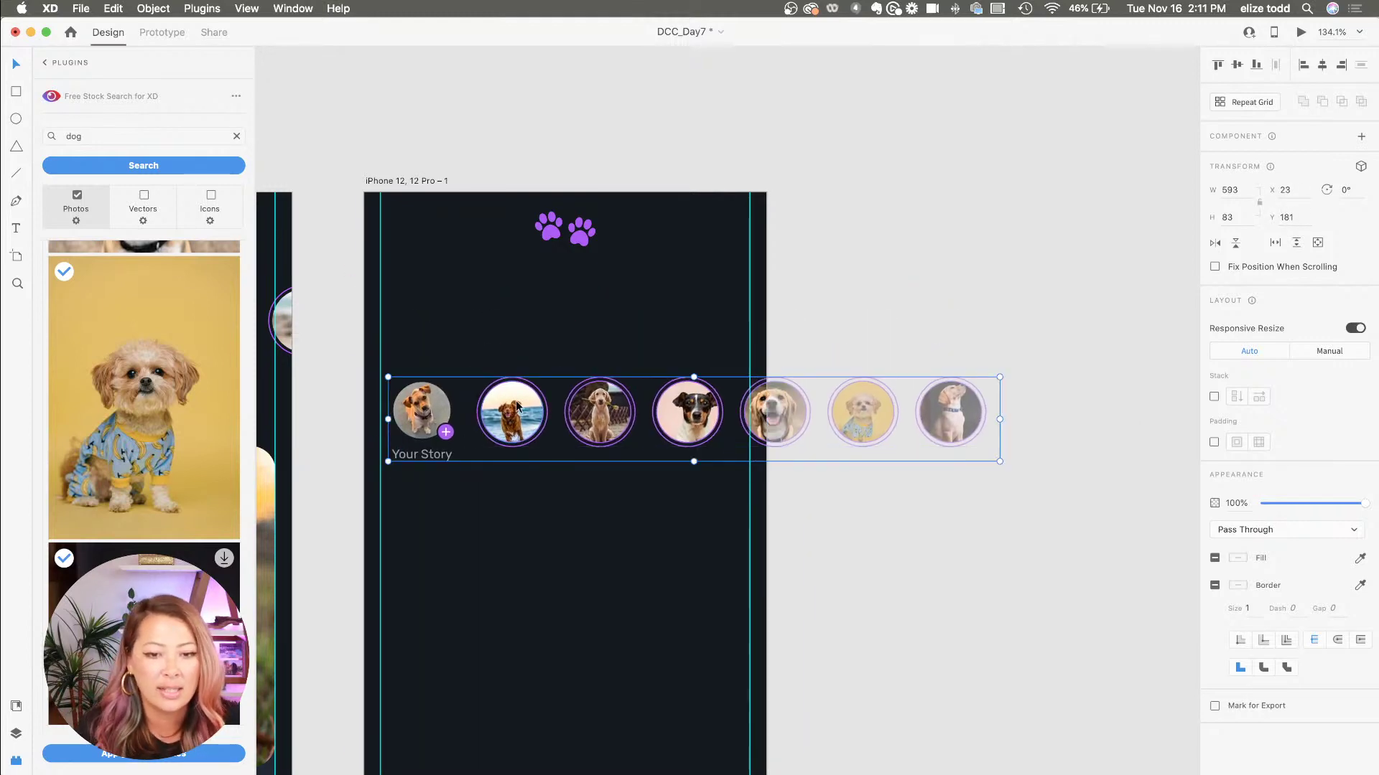
{"action": "key", "text": "super+z"}
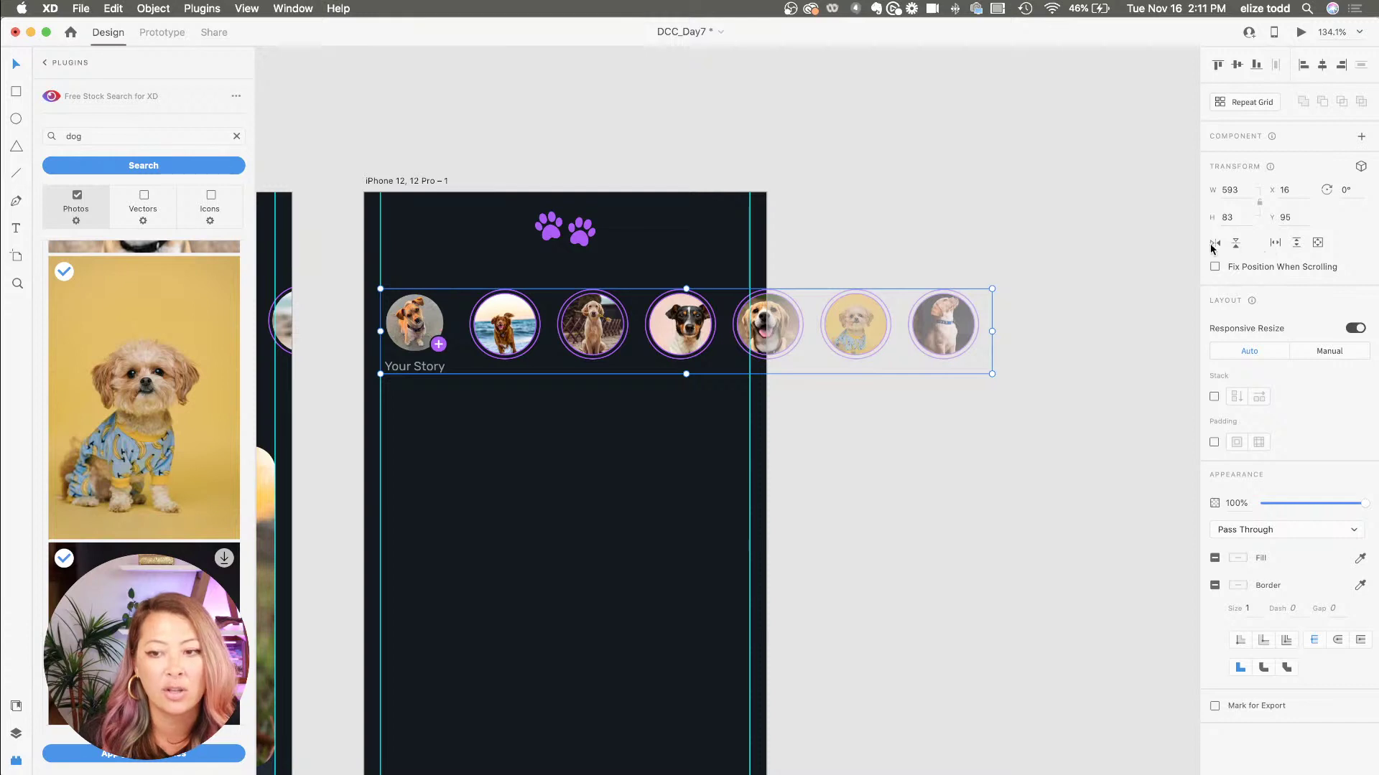
- Make the story group a horizontal scroll group and extend its viewport across the artboard, 390 px wide from X 0
{"action": "left_click", "coordinate": [1274, 243]}
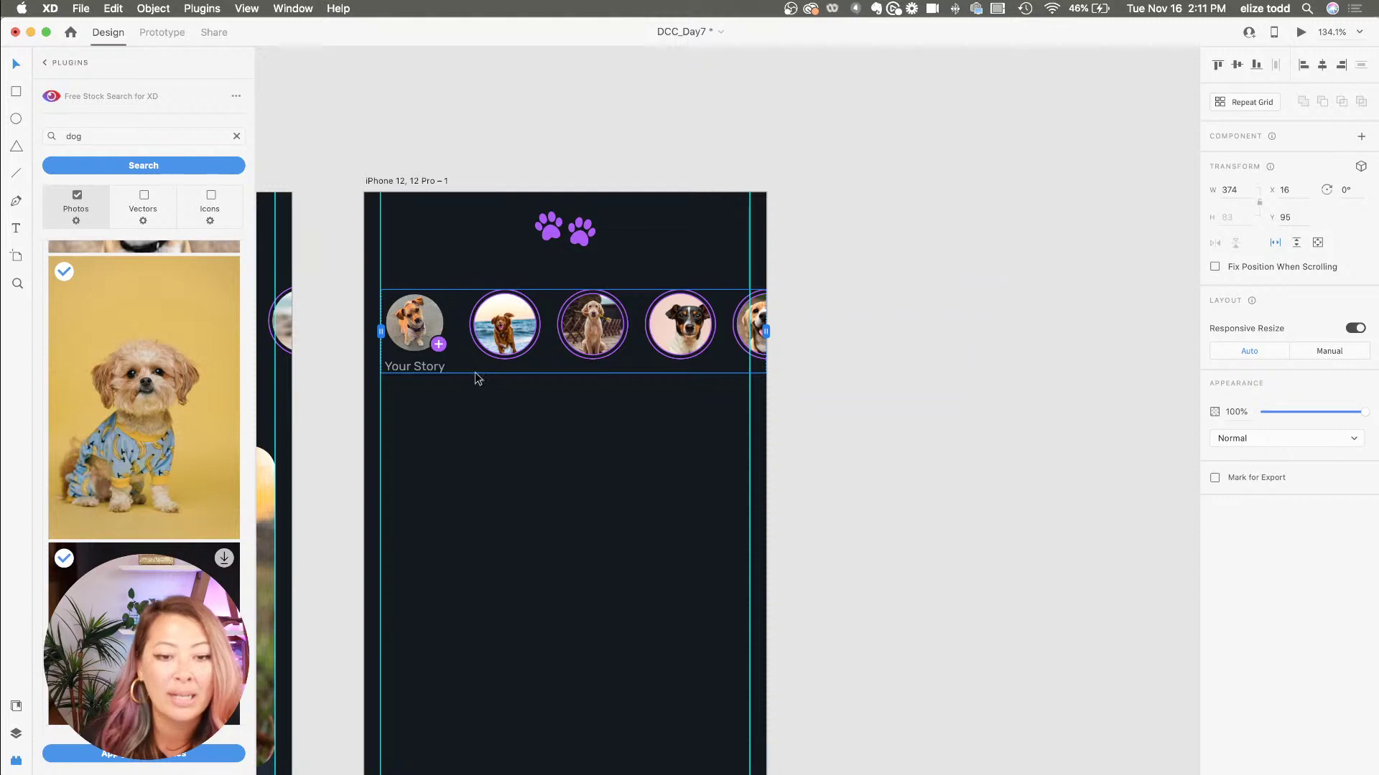
{"action": "left_click_drag", "start_coordinate": [381, 332], "coordinate": [364, 332]}
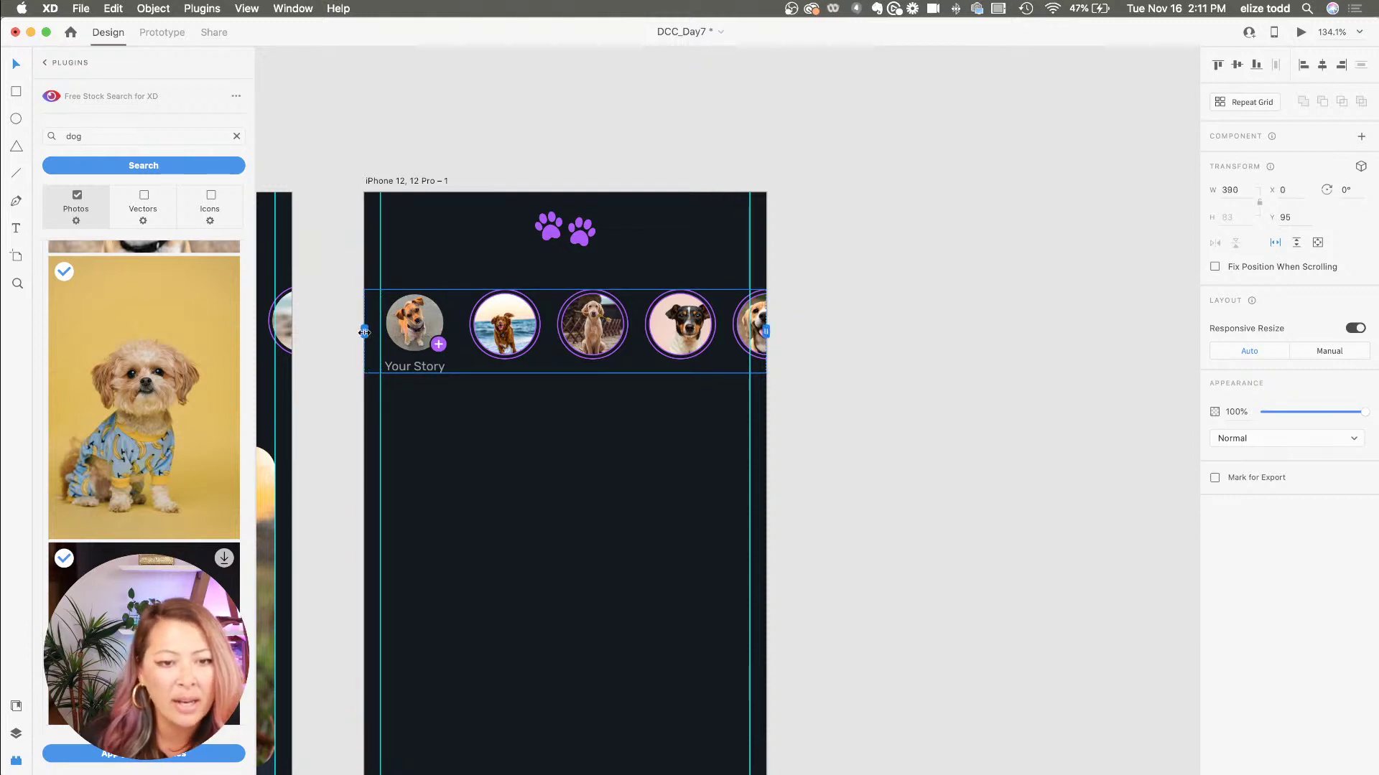
{"action": "mouse_move", "coordinate": [763, 336]}
{"action": "left_mouse_down"}
{"action": "mouse_move", "coordinate": [656, 332]}
{"action": "mouse_move", "coordinate": [767, 331]}
{"action": "left_mouse_up"}
- Preview the artboard and test scrolling the story row sideways in both directions
{"action": "left_click", "coordinate": [1300, 32]}
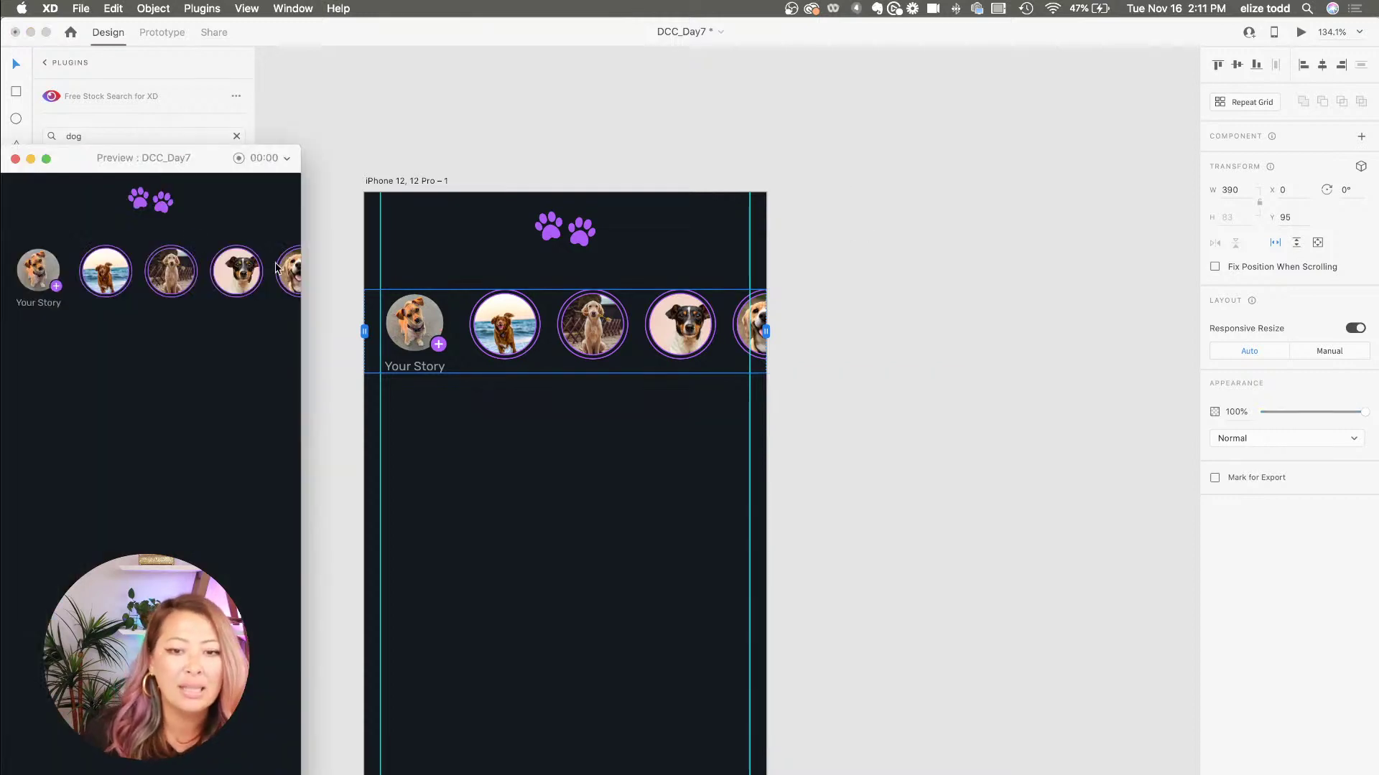
{"action": "scroll", "coordinate": [196, 280], "scroll_direction": "right", "scroll_amount": 2}
{"action": "scroll", "coordinate": [196, 280], "scroll_direction": "right", "scroll_amount": 4}
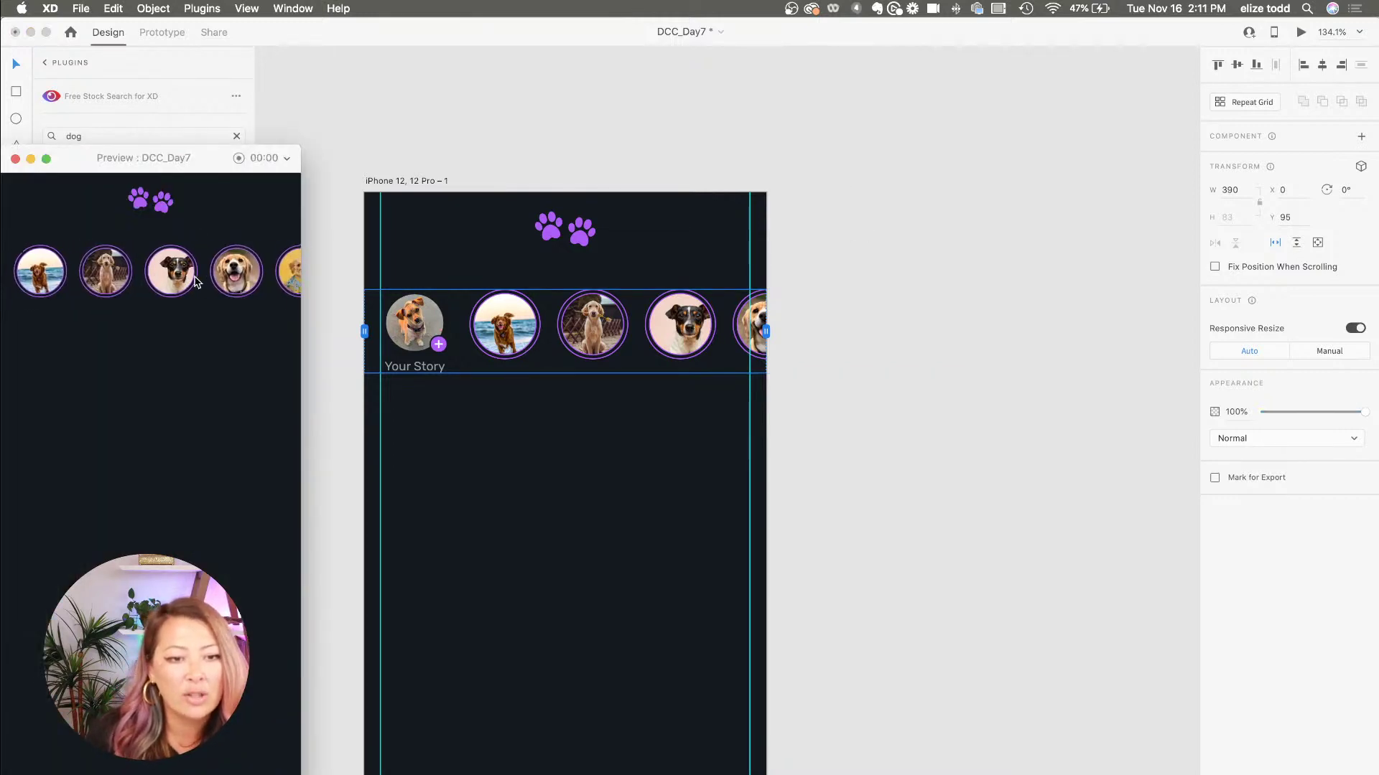
{"action": "scroll", "coordinate": [196, 280], "scroll_direction": "left", "scroll_amount": 6}
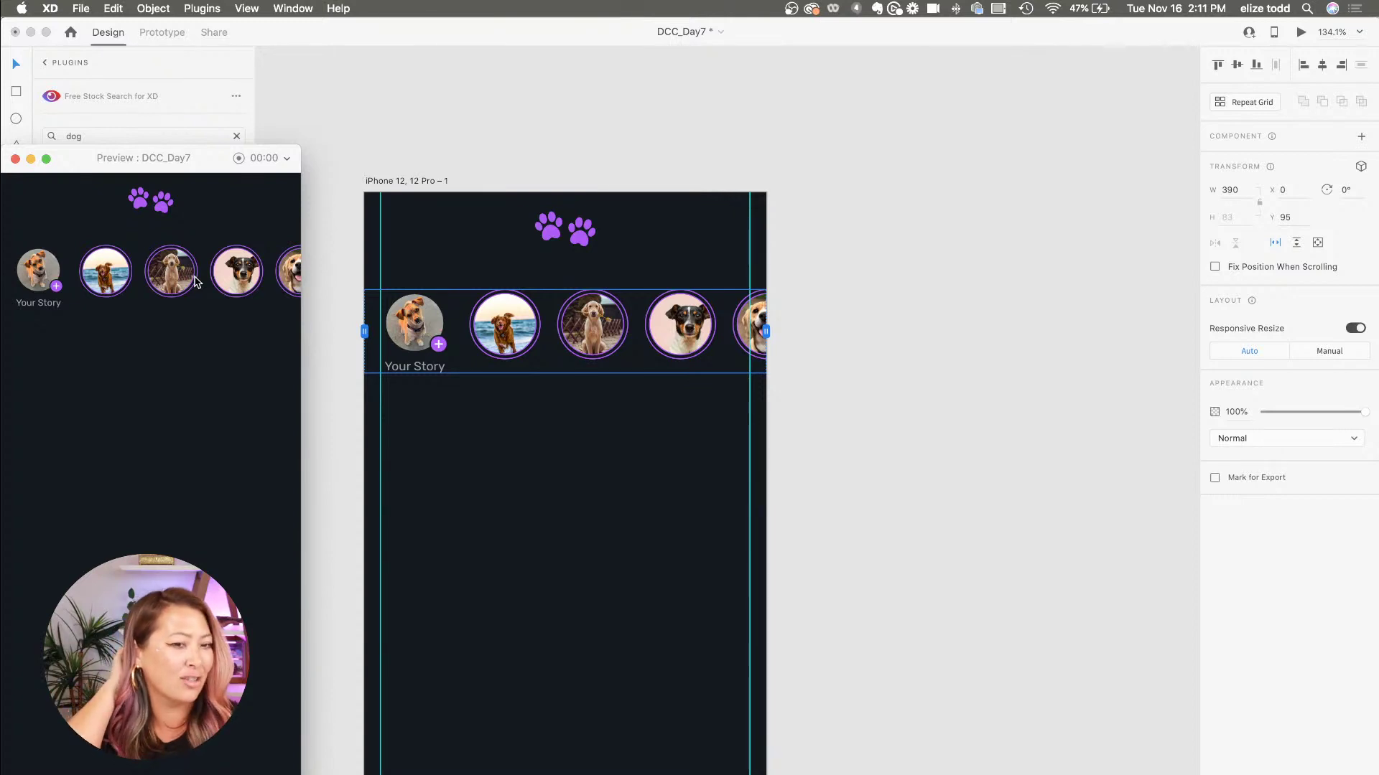
{"action": "left_click", "coordinate": [15, 158]}
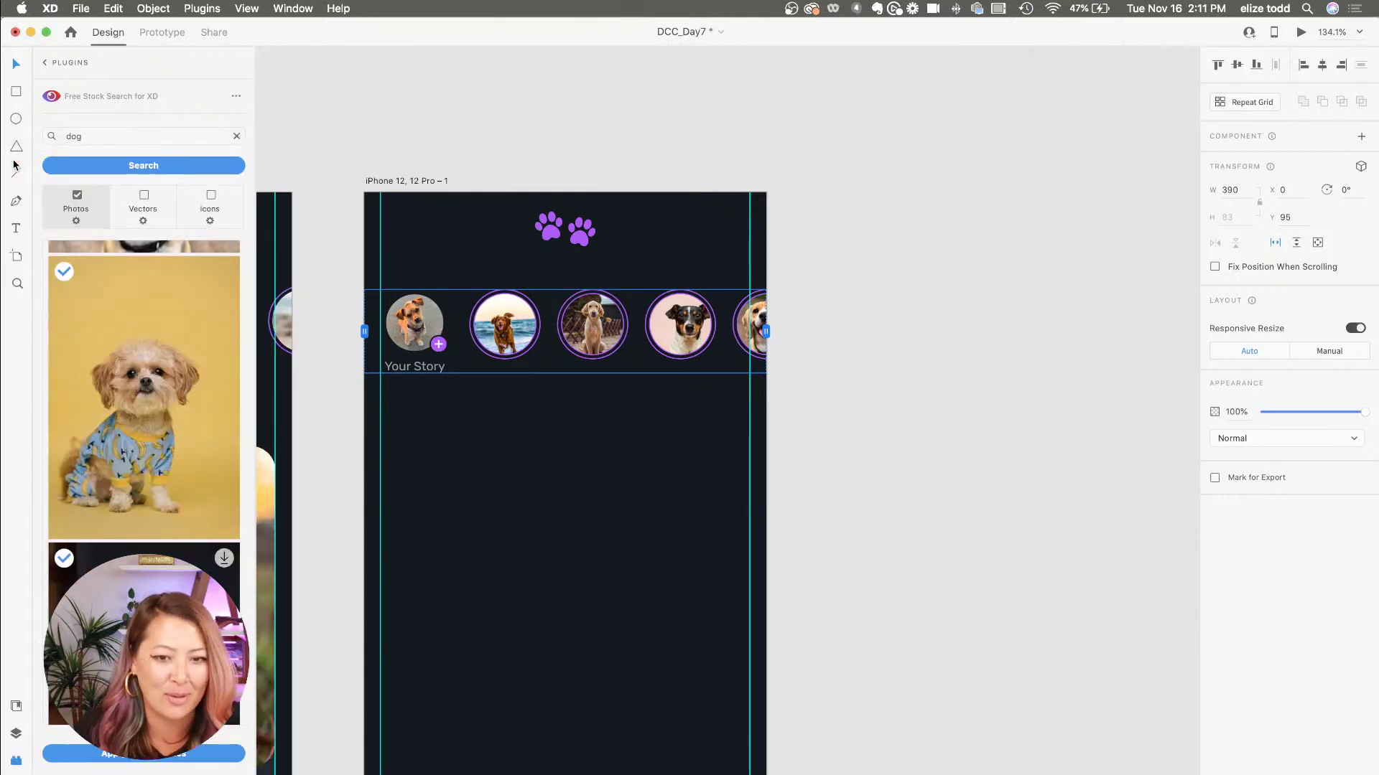
- Close the stock photo search and examine the finished Dog Social App artboard beside the starter artboard
{"action": "left_click", "coordinate": [770, 410]}
{"action": "scroll", "coordinate": [425, 563], "scroll_direction": "down", "scroll_amount": 3}
{"action": "scroll", "coordinate": [425, 563], "scroll_direction": "left", "scroll_amount": 1}
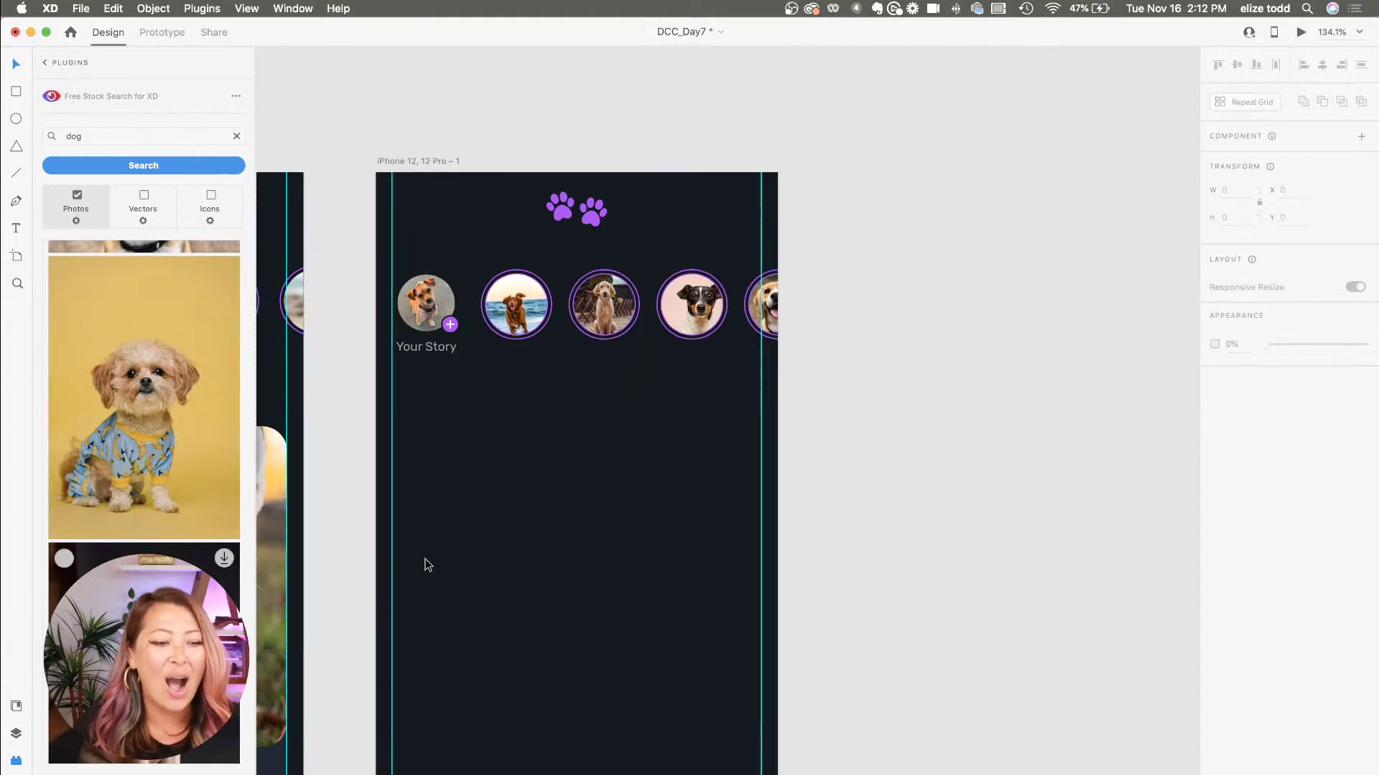
{"action": "scroll", "coordinate": [424, 563], "scroll_direction": "down", "scroll_amount": 1}
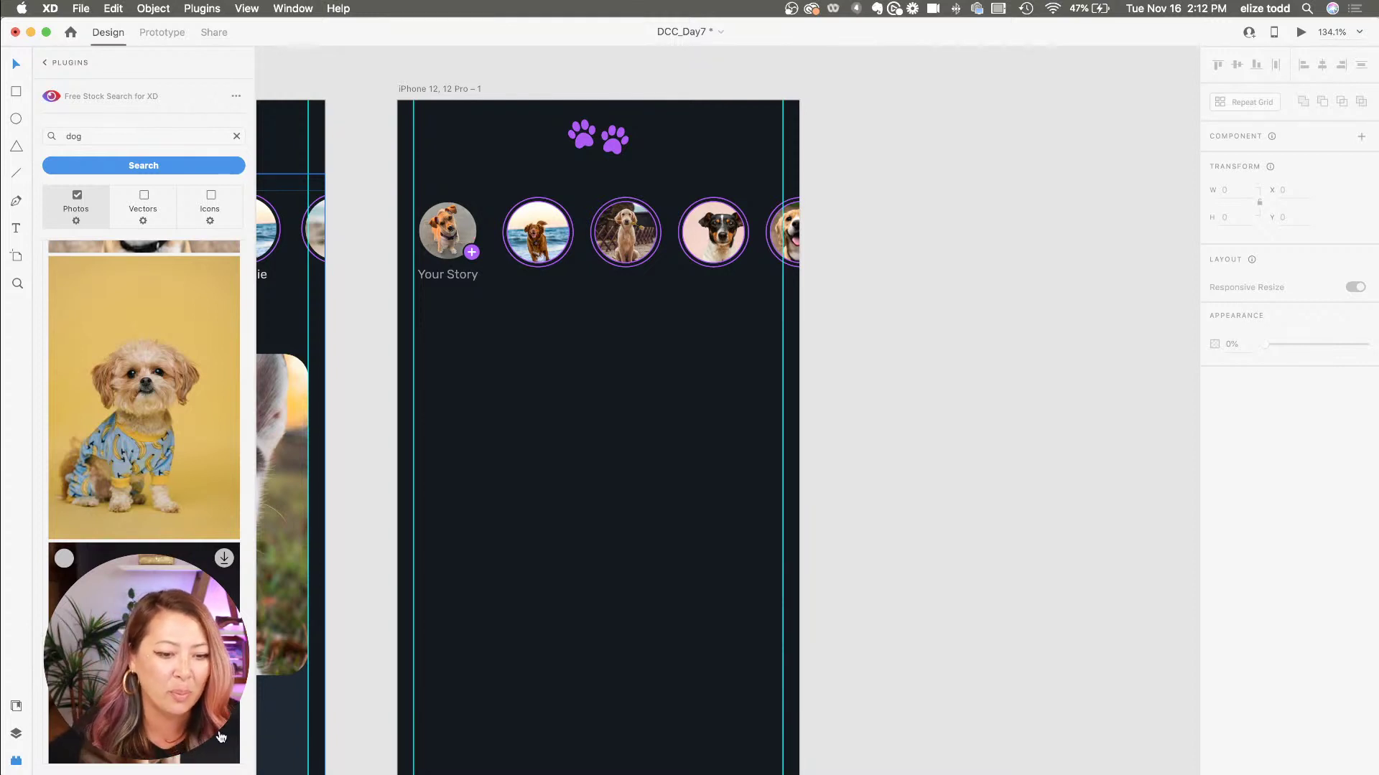
{"action": "left_click", "coordinate": [18, 761]}
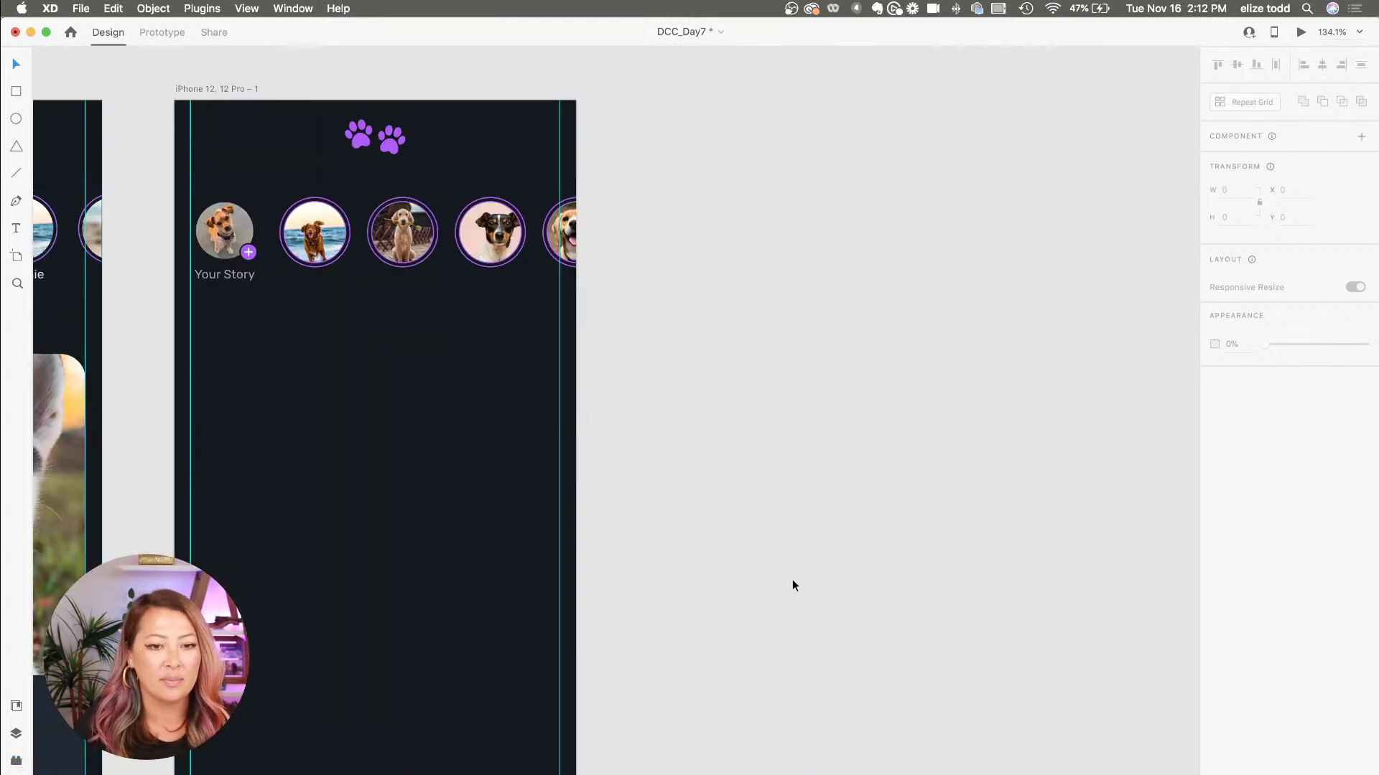
{"action": "scroll", "coordinate": [794, 576], "scroll_direction": "left", "scroll_amount": 5}
{"action": "scroll", "coordinate": [581, 495], "scroll_direction": "down", "scroll_amount": 3}
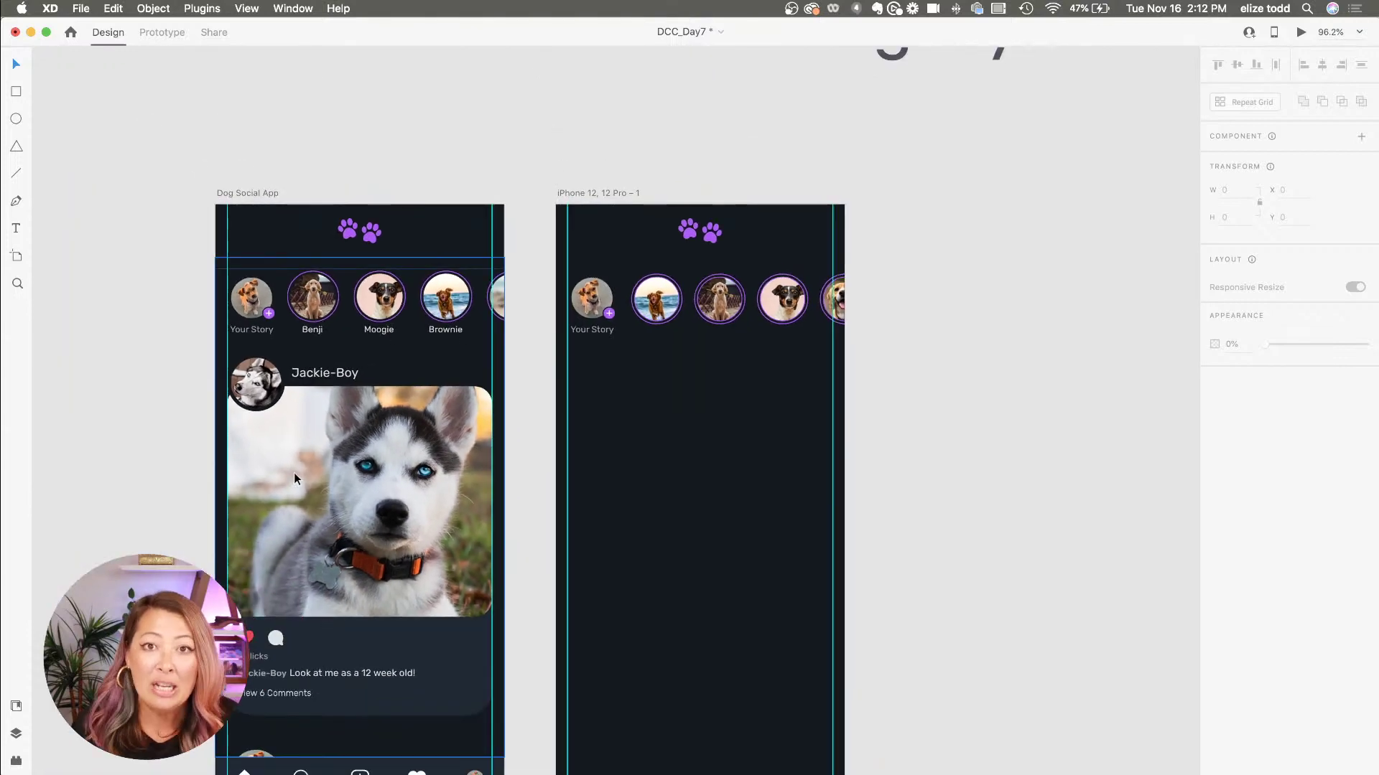
- Draw a 75 px circle on the starter artboard and place it below Your Story at X 16, Y 208
{"action": "scroll", "coordinate": [295, 472], "scroll_direction": "down", "scroll_amount": 2}
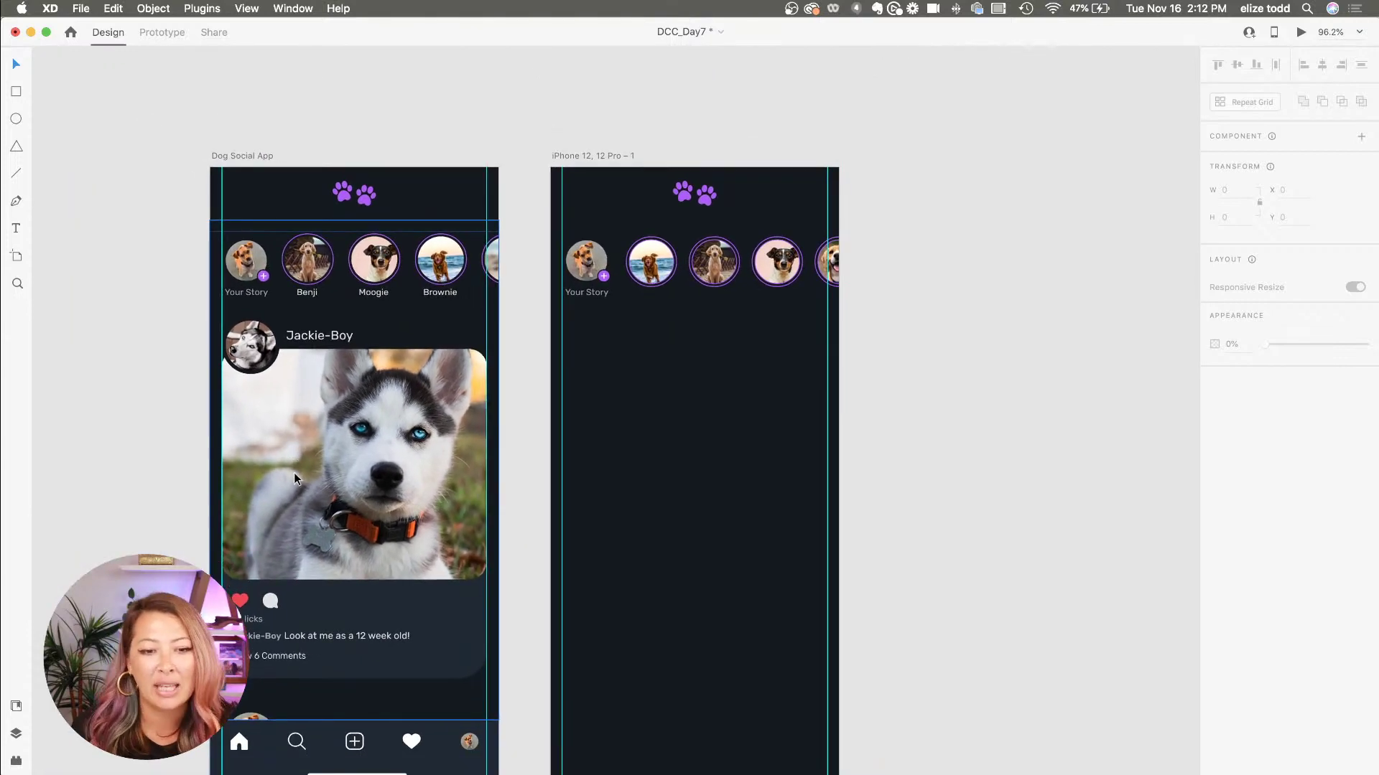
{"action": "scroll", "coordinate": [695, 388], "scroll_direction": "up", "scroll_amount": 3}
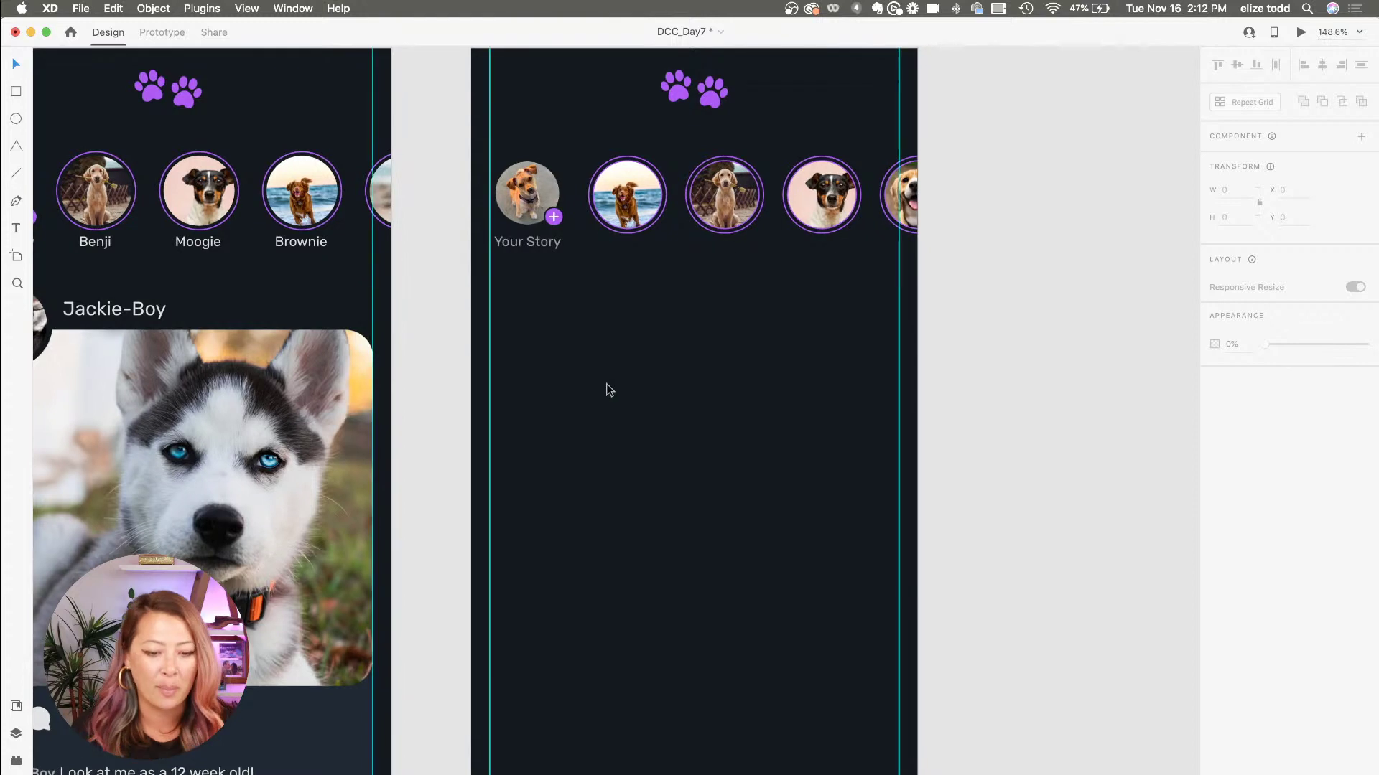
{"action": "left_click_drag", "start_coordinate": [532, 316], "coordinate": [628, 486]}
{"action": "key", "text": "v"}
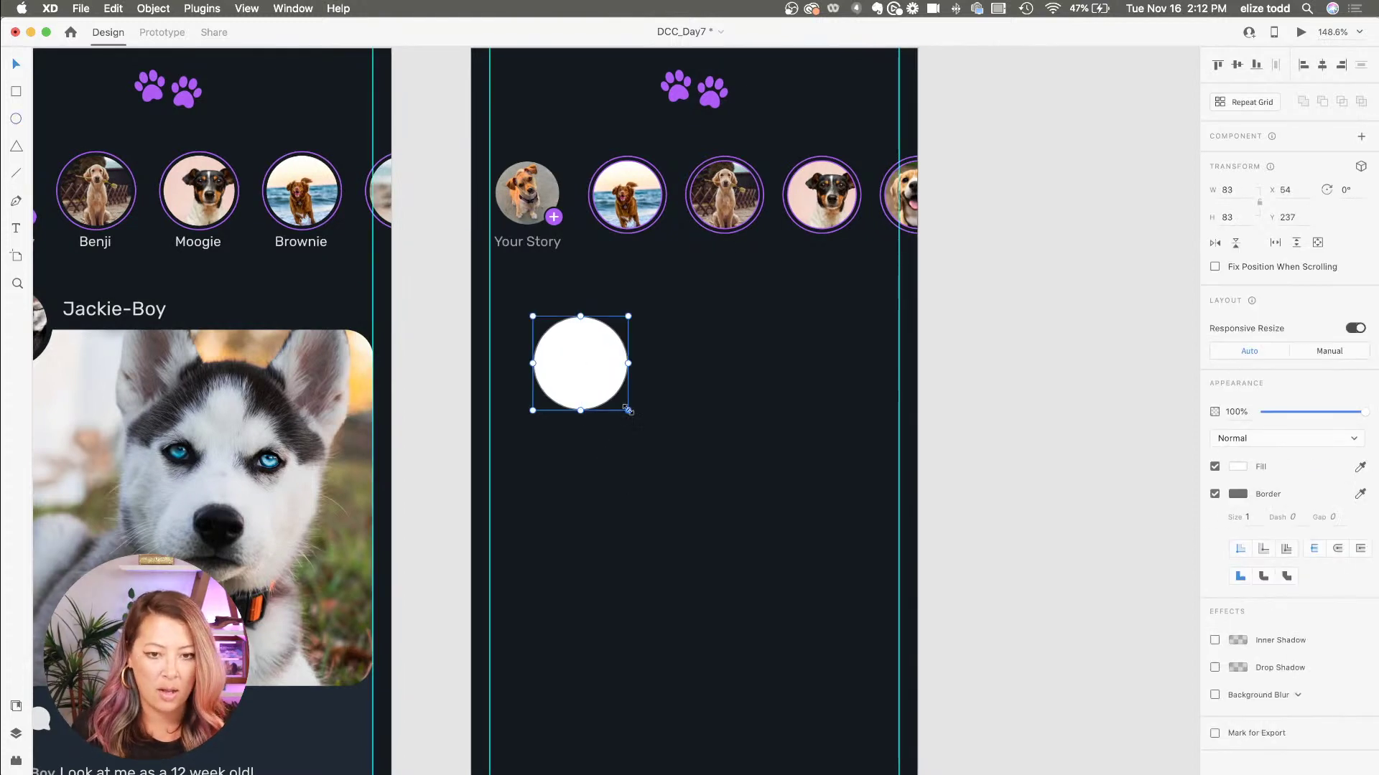
{"action": "left_click_drag", "start_coordinate": [628, 410], "coordinate": [550, 352]}
{"action": "scroll", "coordinate": [587, 375], "scroll_direction": "down", "scroll_amount": 3}
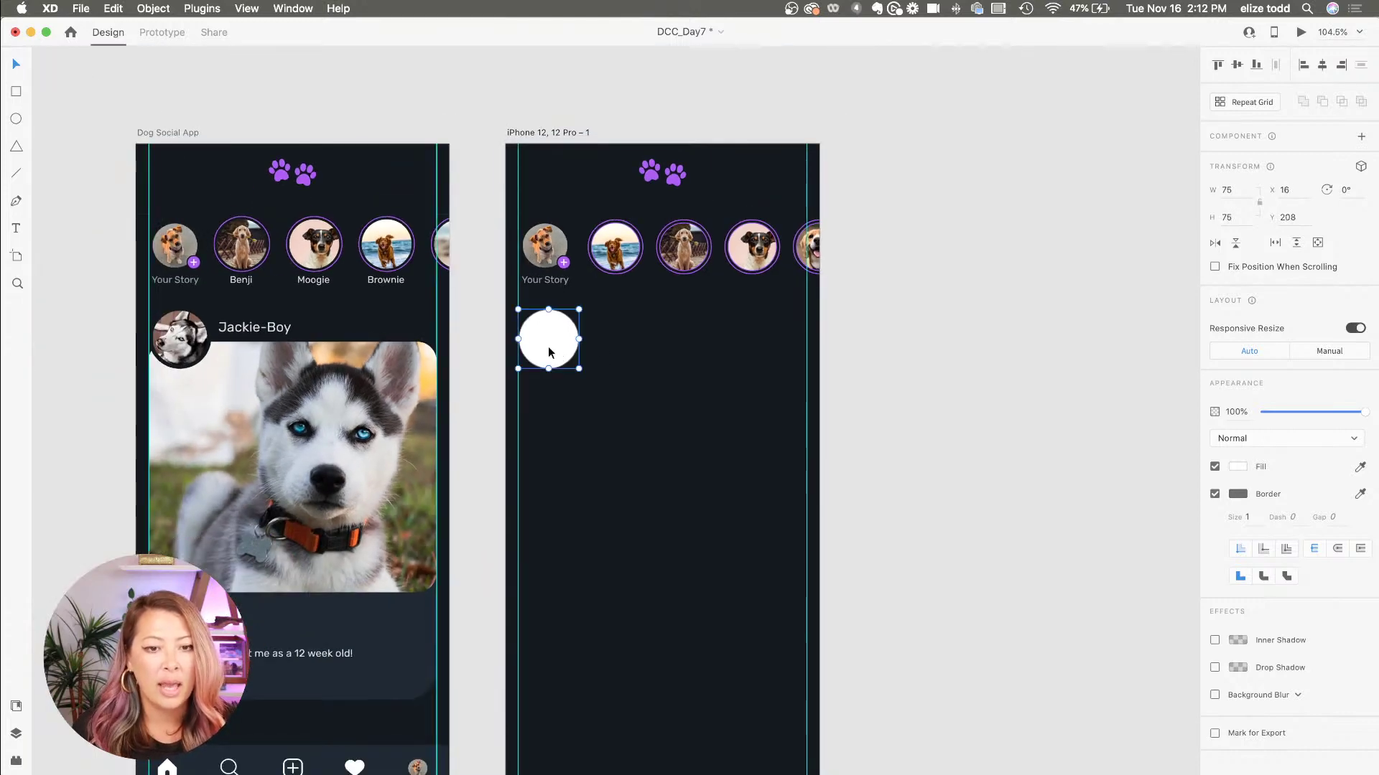
- Search the stock photos for husky and fill the new circle with the photo of the black-and-white husky wearing a bandana
{"action": "left_click", "coordinate": [16, 762]}
{"action": "left_click", "coordinate": [115, 138]}
{"action": "key", "text": "super+a"}
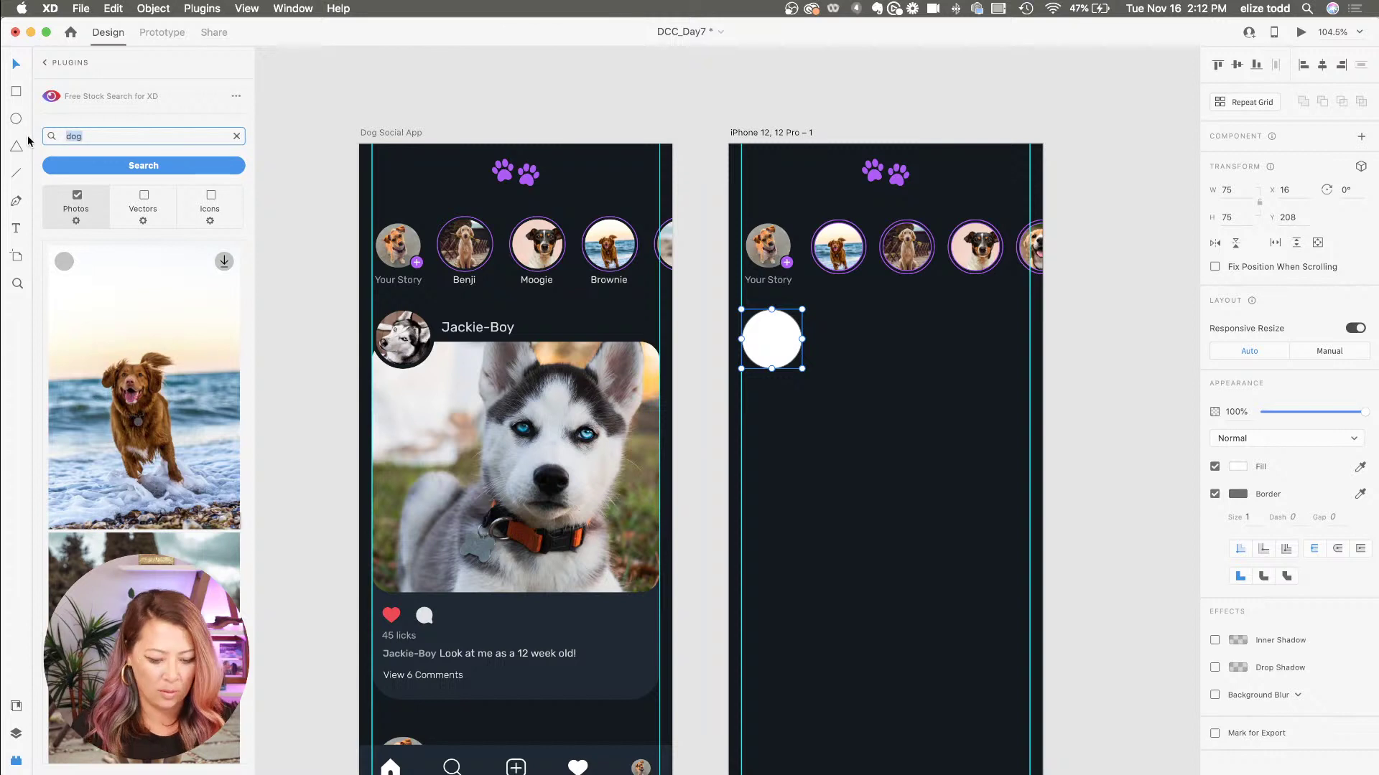
{"action": "type", "text": "jusky"}
{"action": "key", "text": "Return"}
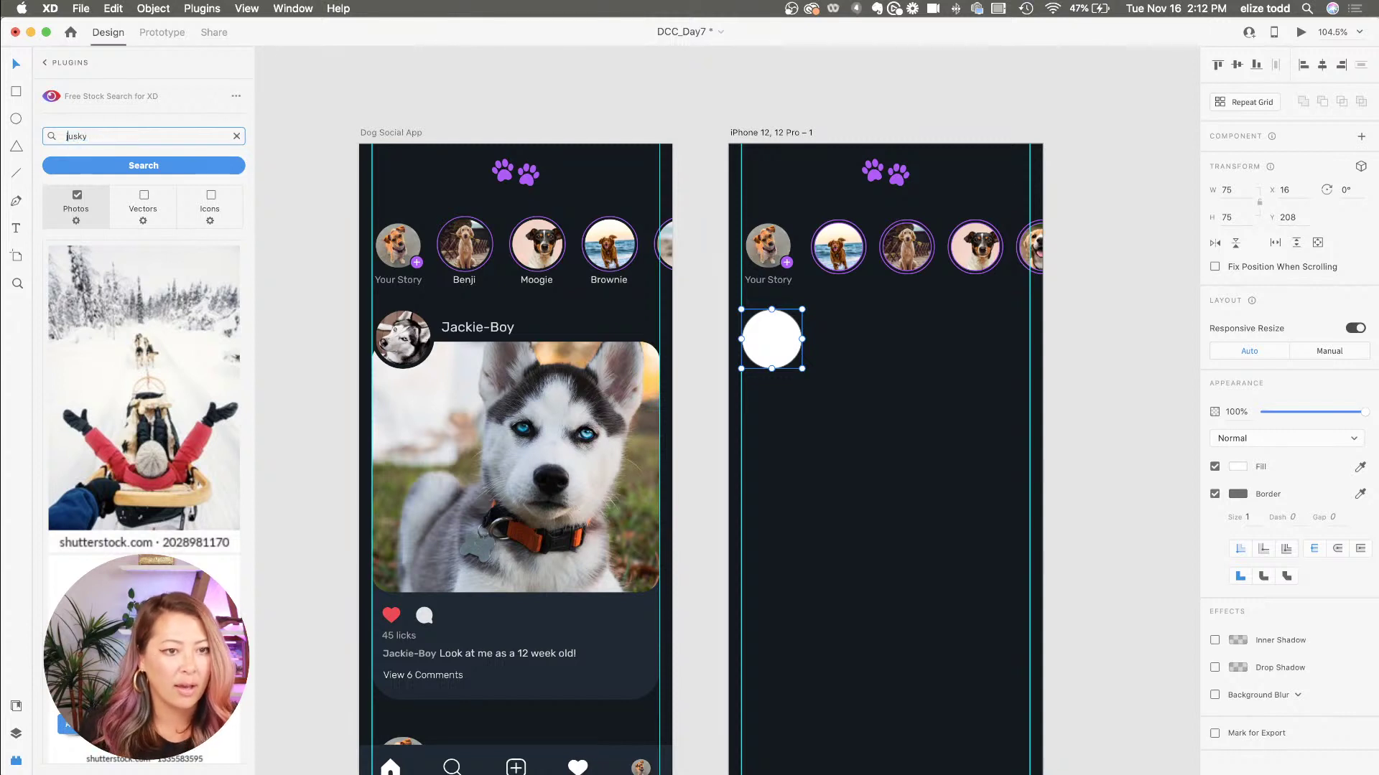
{"action": "type", "text": "h"}
{"action": "key", "text": "Return"}
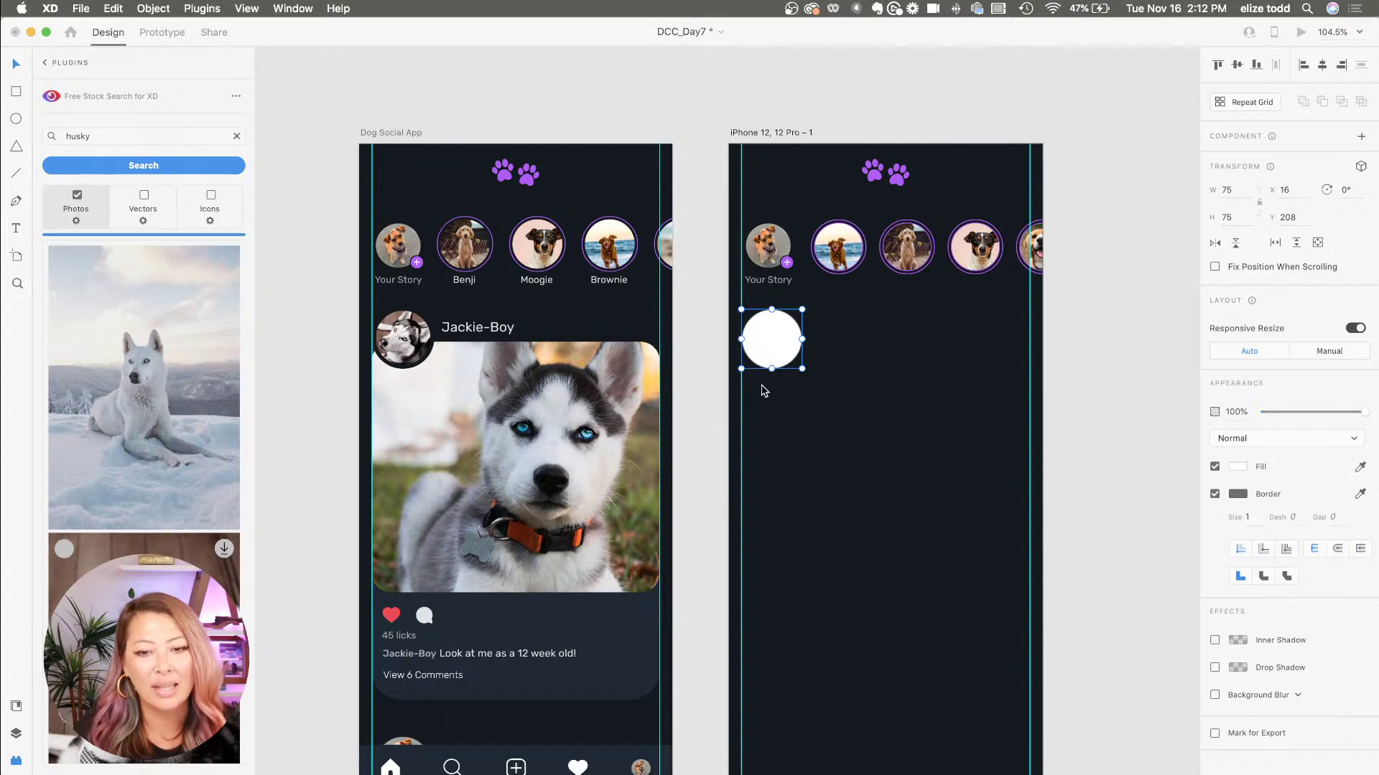
{"action": "left_click_drag", "start_coordinate": [764, 390], "coordinate": [771, 339]}
- Try a border size of 6 on the husky avatar circle, then settle on 4
{"action": "scroll", "coordinate": [774, 410], "scroll_direction": "up", "scroll_amount": 5}
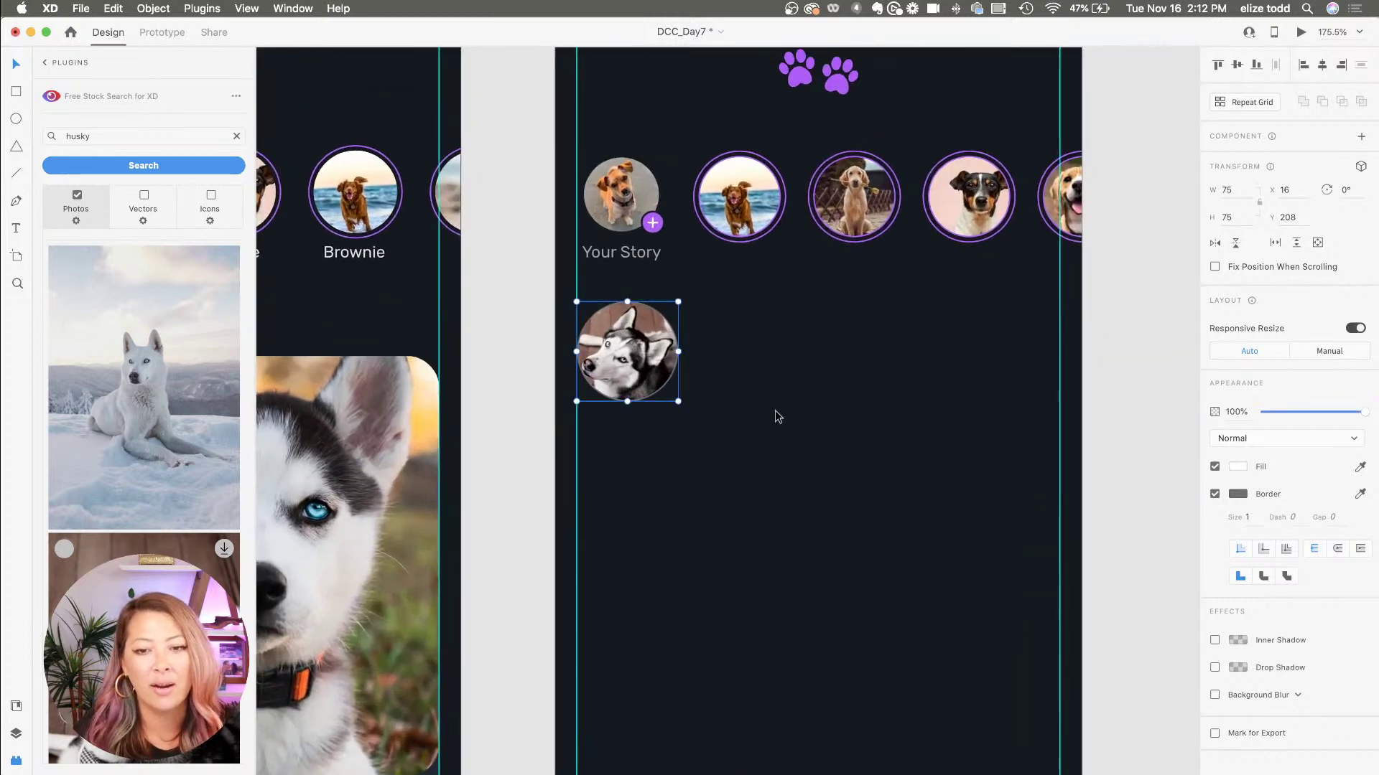
{"action": "left_click", "coordinate": [1238, 497]}
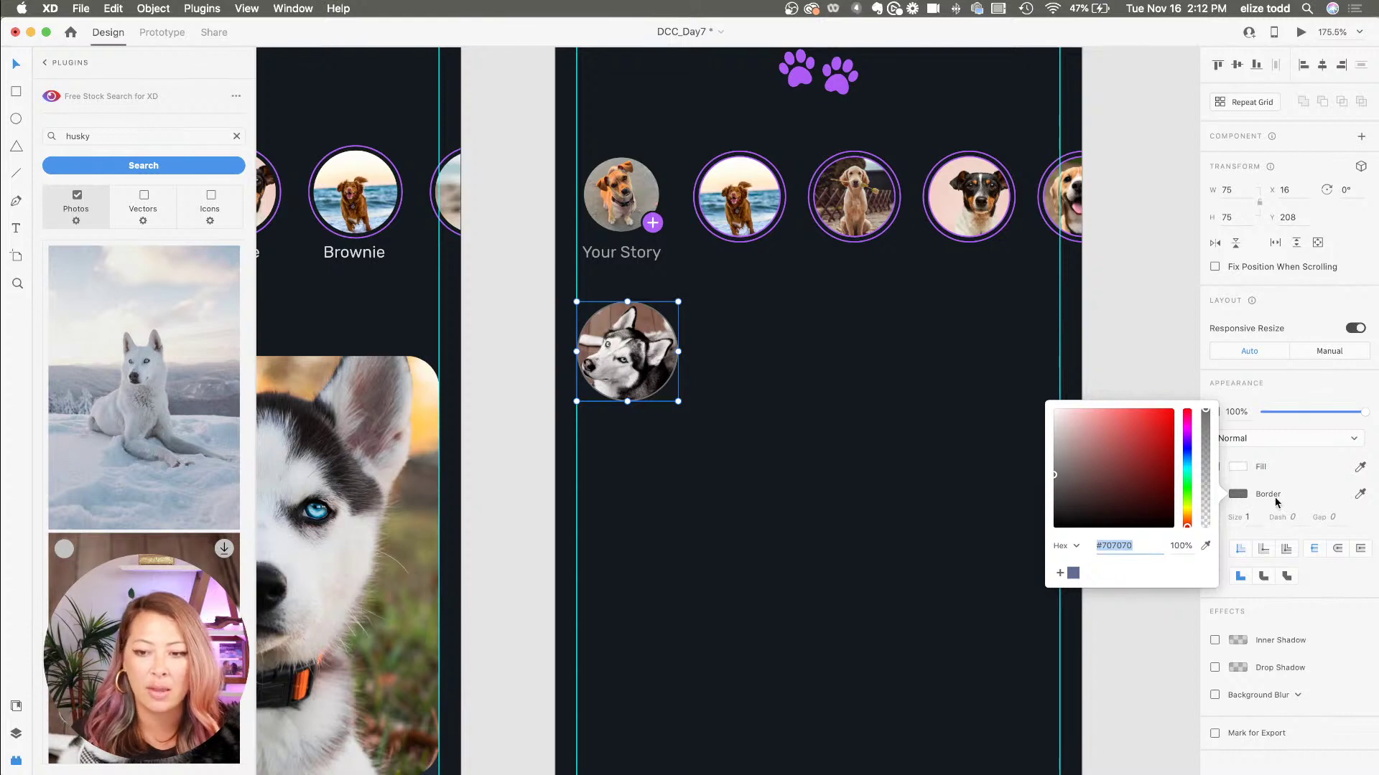
{"action": "left_click", "coordinate": [1250, 516]}
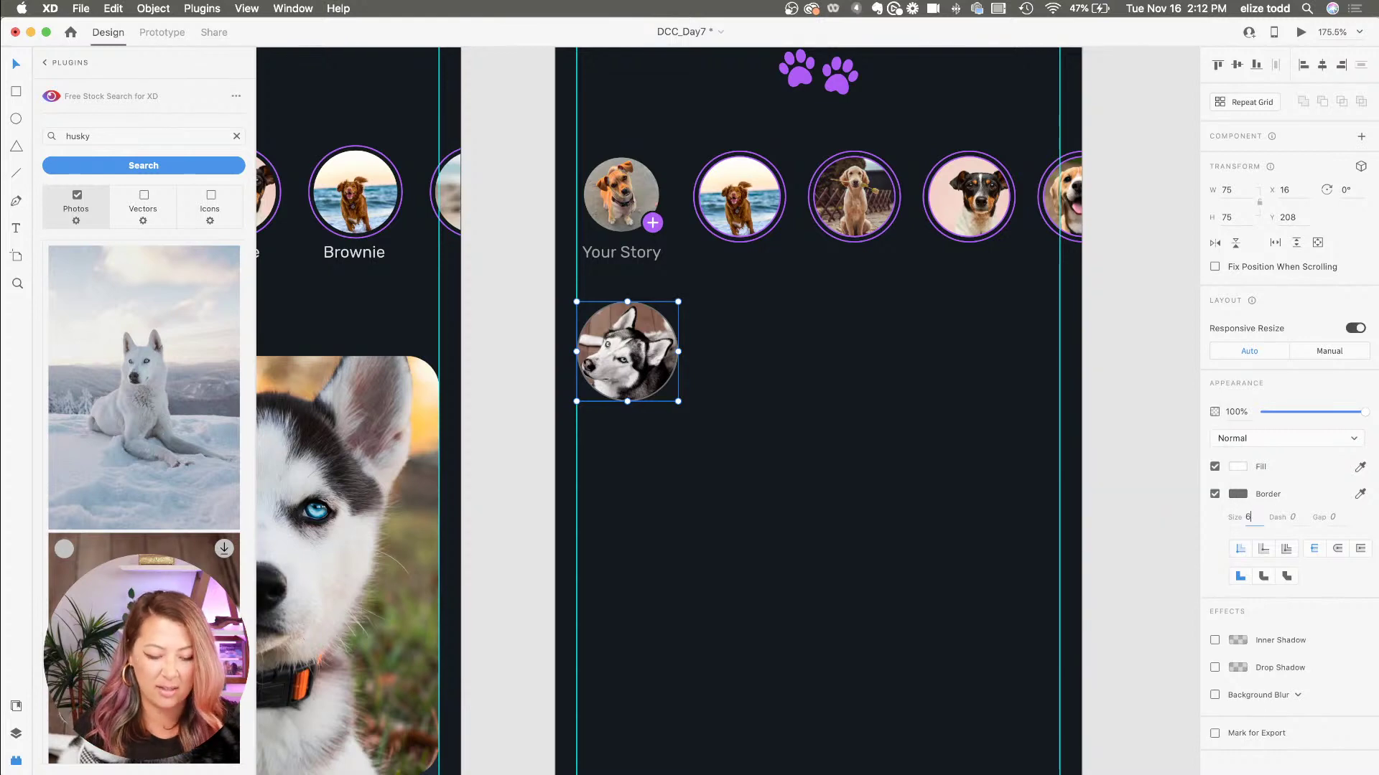
{"action": "key", "text": "Return"}
{"action": "key", "text": "super+equal"}
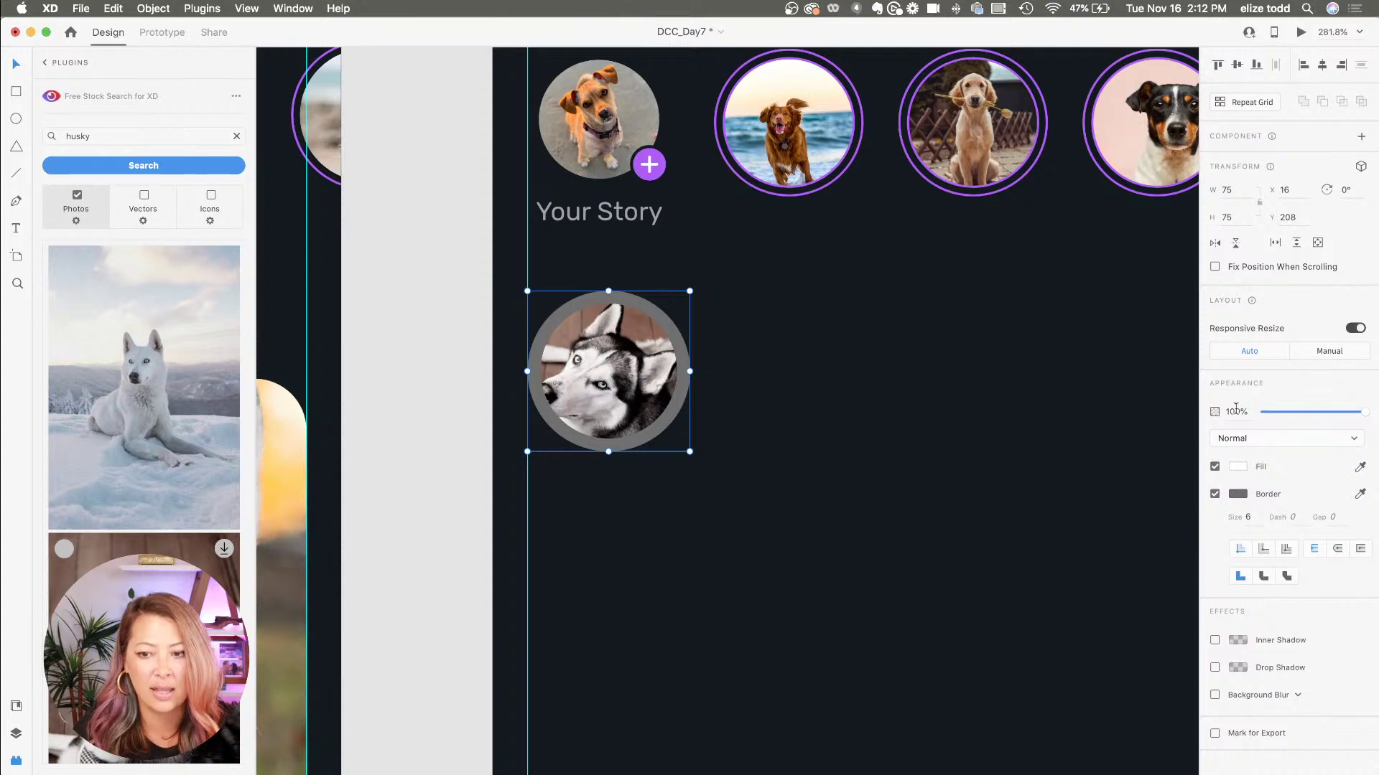
{"action": "type", "text": "4"}
{"action": "key", "text": "Return"}
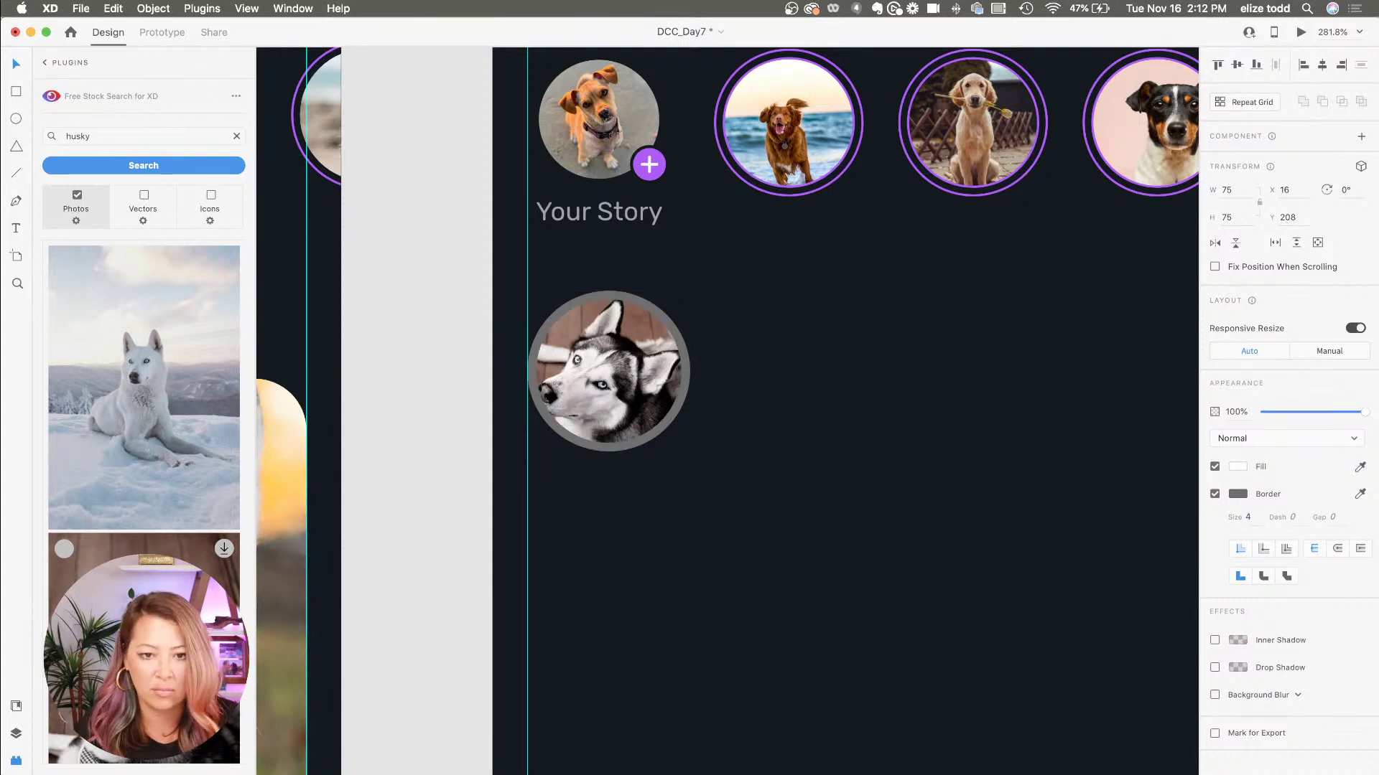
- Recolour the husky avatar's border to #141A1F by sampling the artboard's dark background with the eyedropper
{"action": "scroll", "coordinate": [788, 476], "scroll_direction": "down", "scroll_amount": 5}
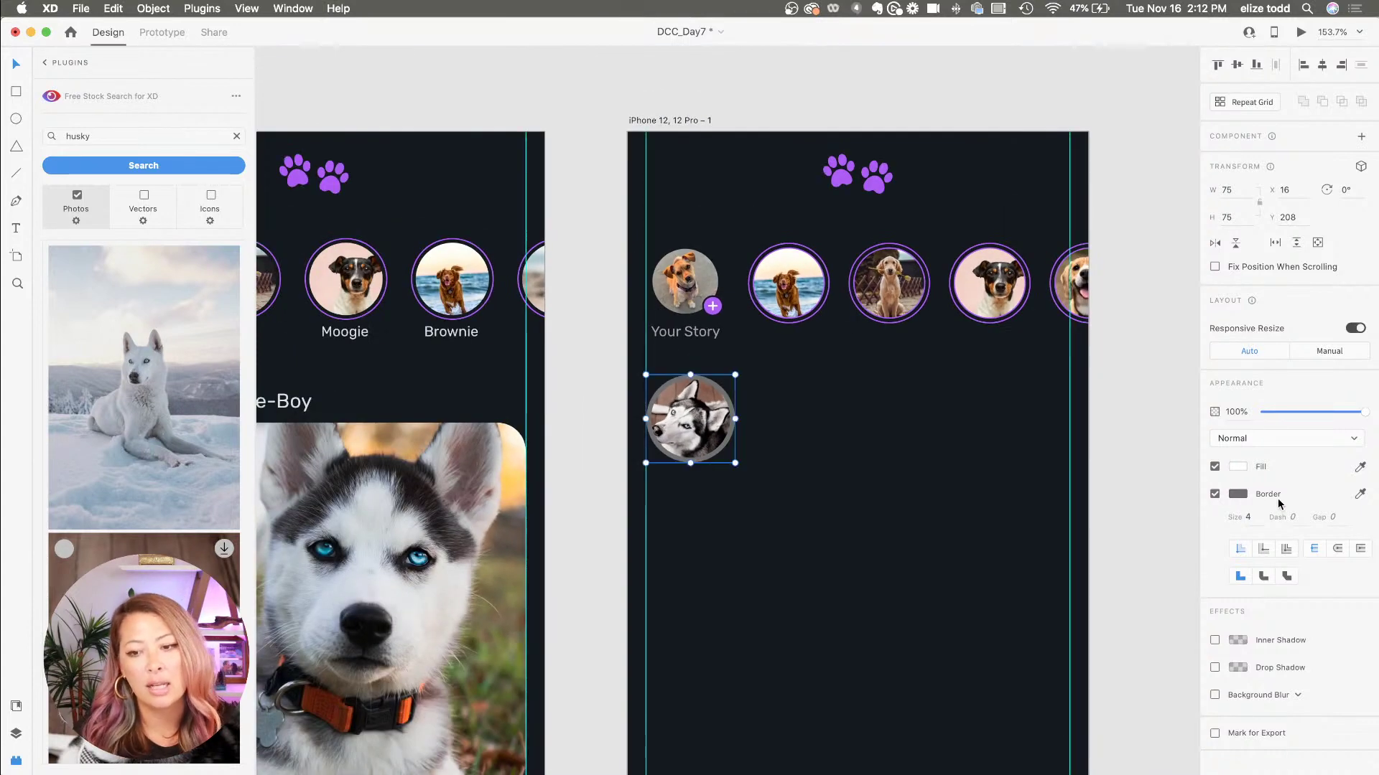
{"action": "left_click", "coordinate": [1241, 495]}
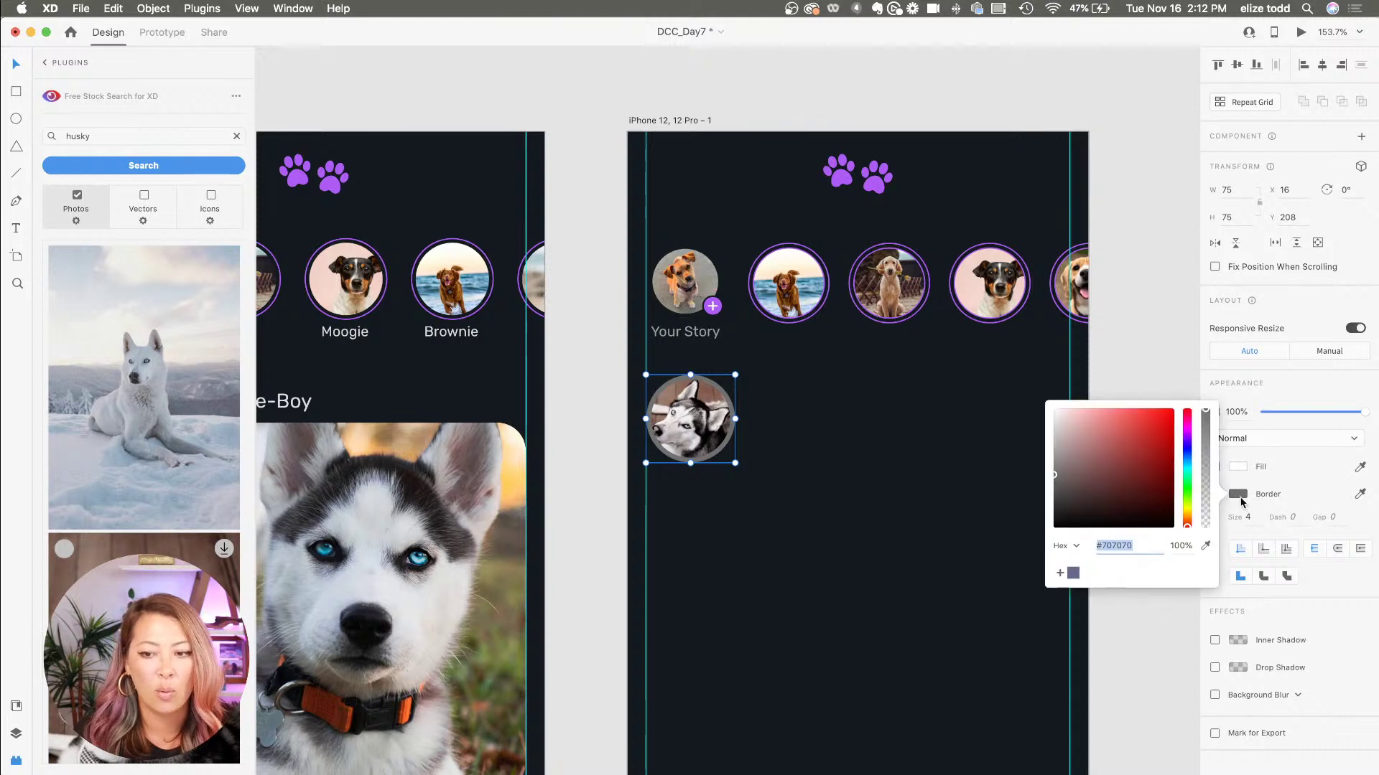
{"action": "left_click", "coordinate": [1206, 546]}
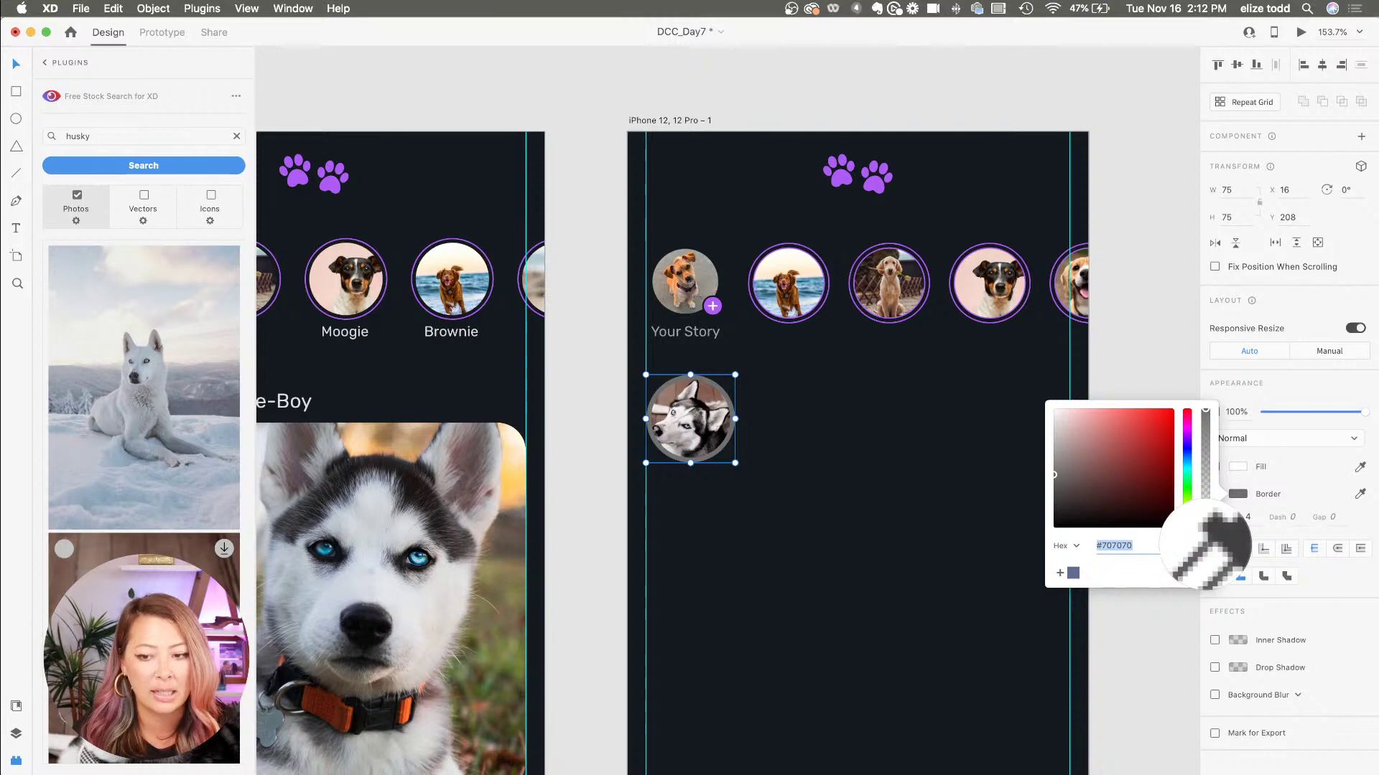
{"action": "left_click", "coordinate": [964, 471]}
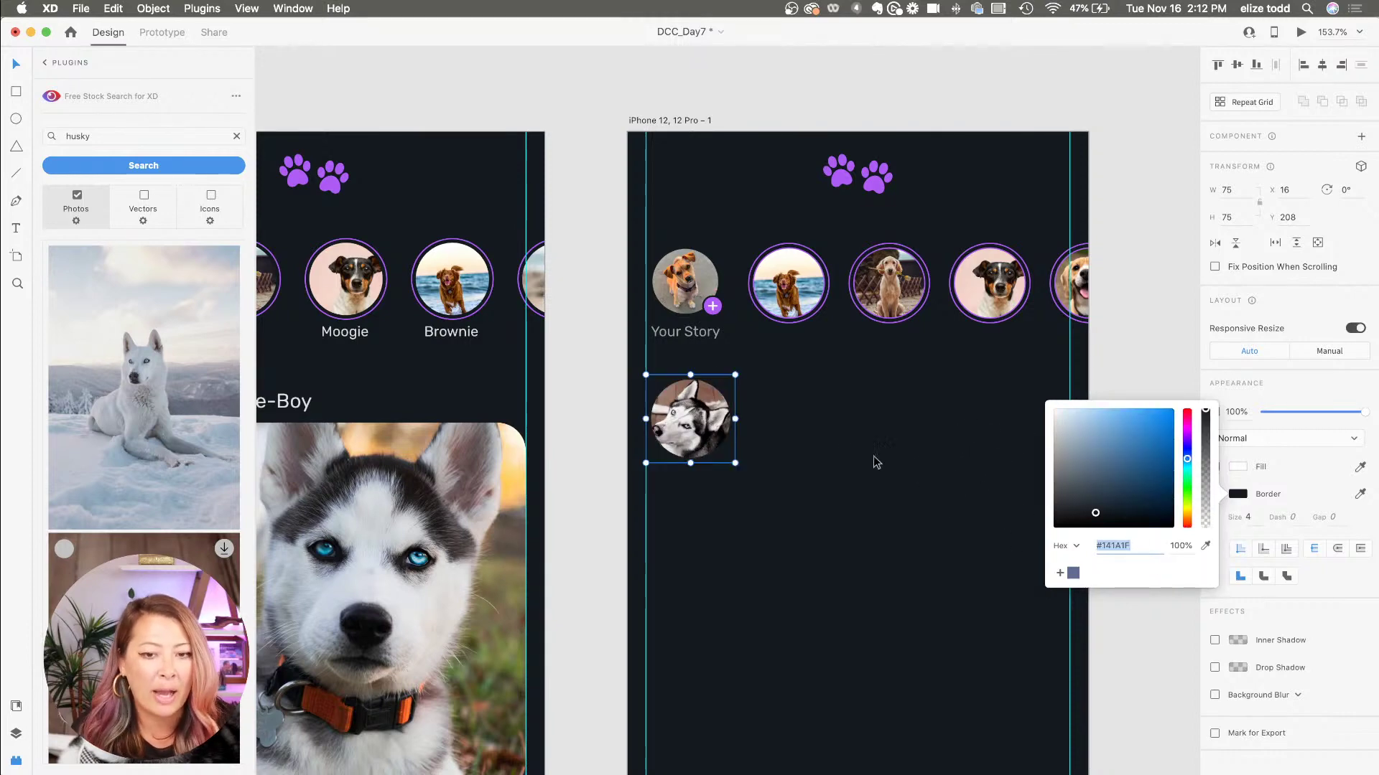
{"action": "left_click", "coordinate": [837, 452]}
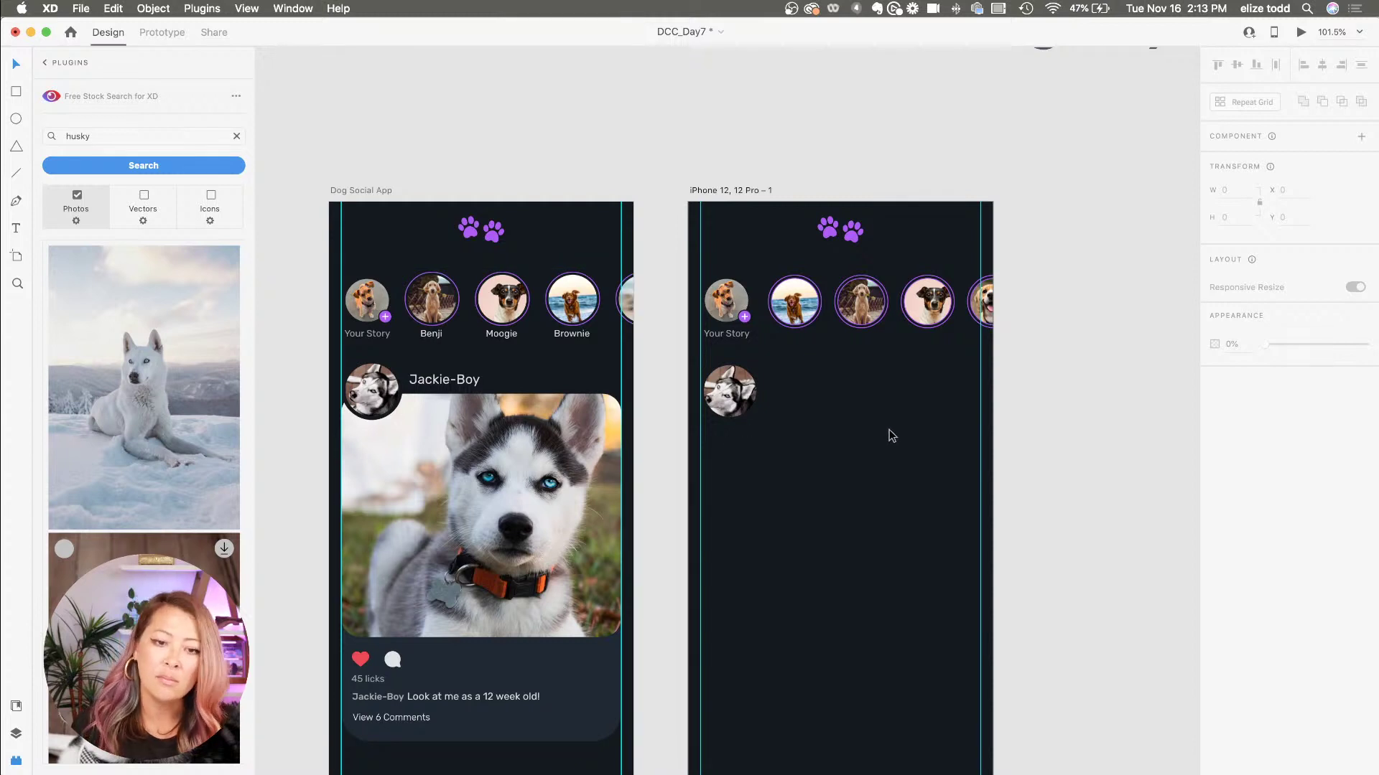
- Draw a 358 by 310 px rectangle between the margin guides at X 16, Y 246, overlapping the lower part of the avatar
{"action": "scroll", "coordinate": [852, 433], "scroll_direction": "down", "scroll_amount": 2}
{"action": "scroll", "coordinate": [852, 433], "scroll_direction": "left", "scroll_amount": 1}
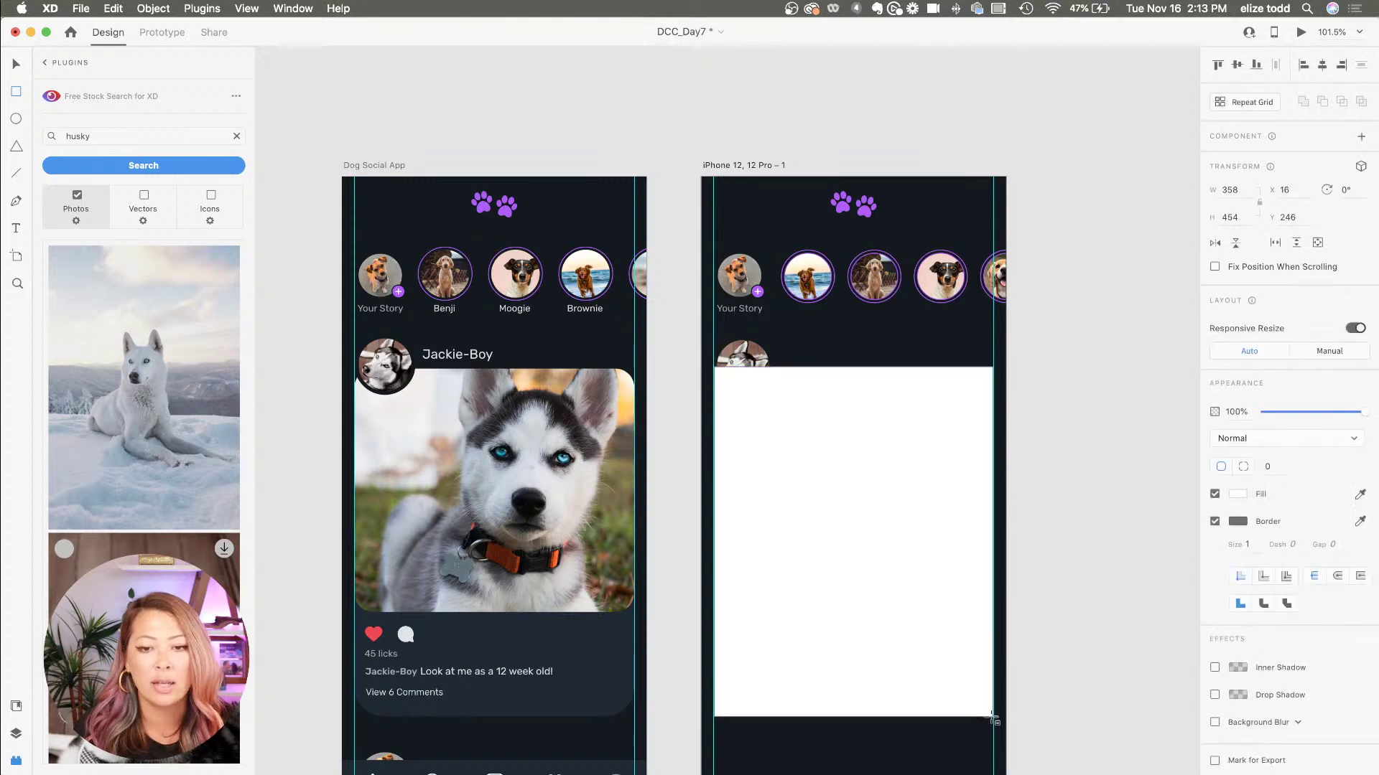
{"action": "mouse_move", "coordinate": [714, 367]}
{"action": "left_mouse_down"}
{"action": "mouse_move", "coordinate": [991, 639]}
{"action": "mouse_move", "coordinate": [993, 605]}
{"action": "left_mouse_up"}
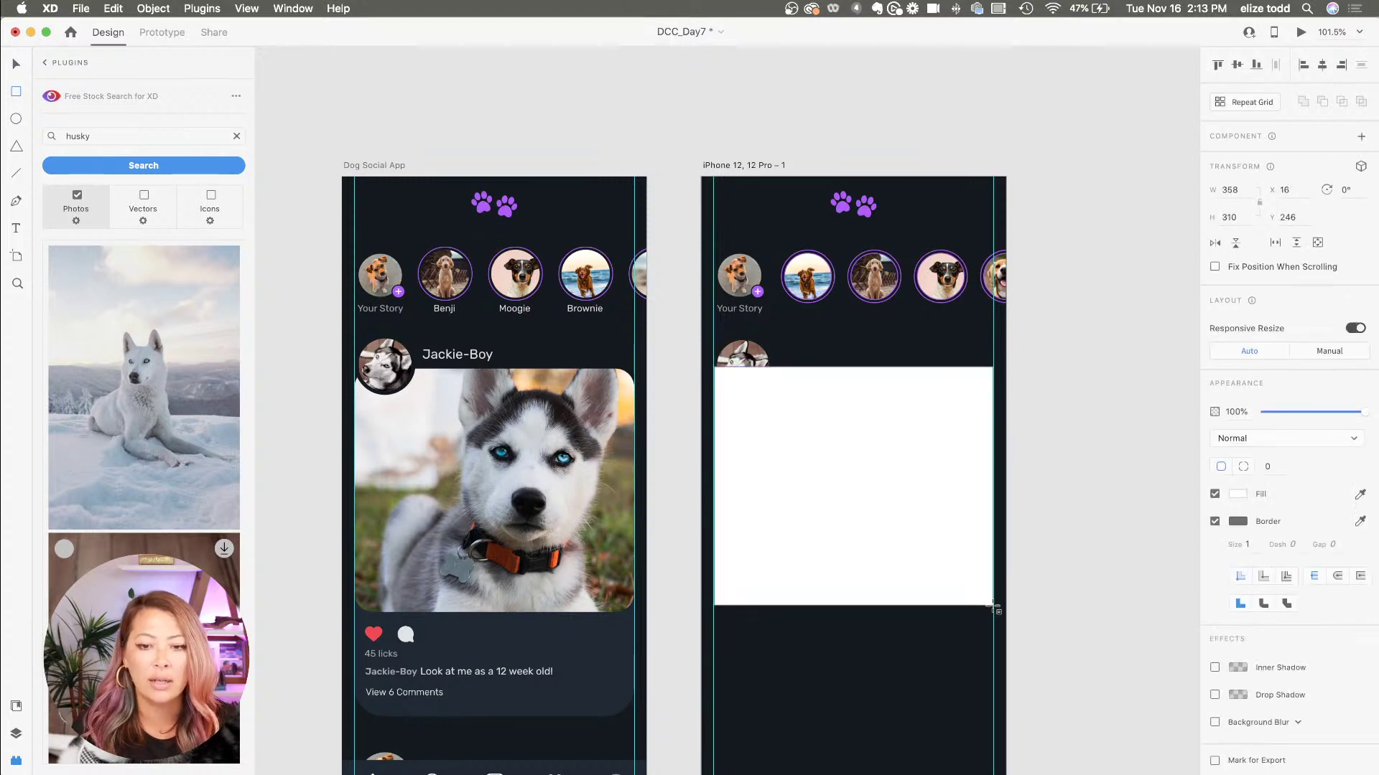
- Round the rectangle's corners to a radius of 22 and remove its border
{"action": "scroll", "coordinate": [972, 372], "scroll_direction": "up", "scroll_amount": 5}
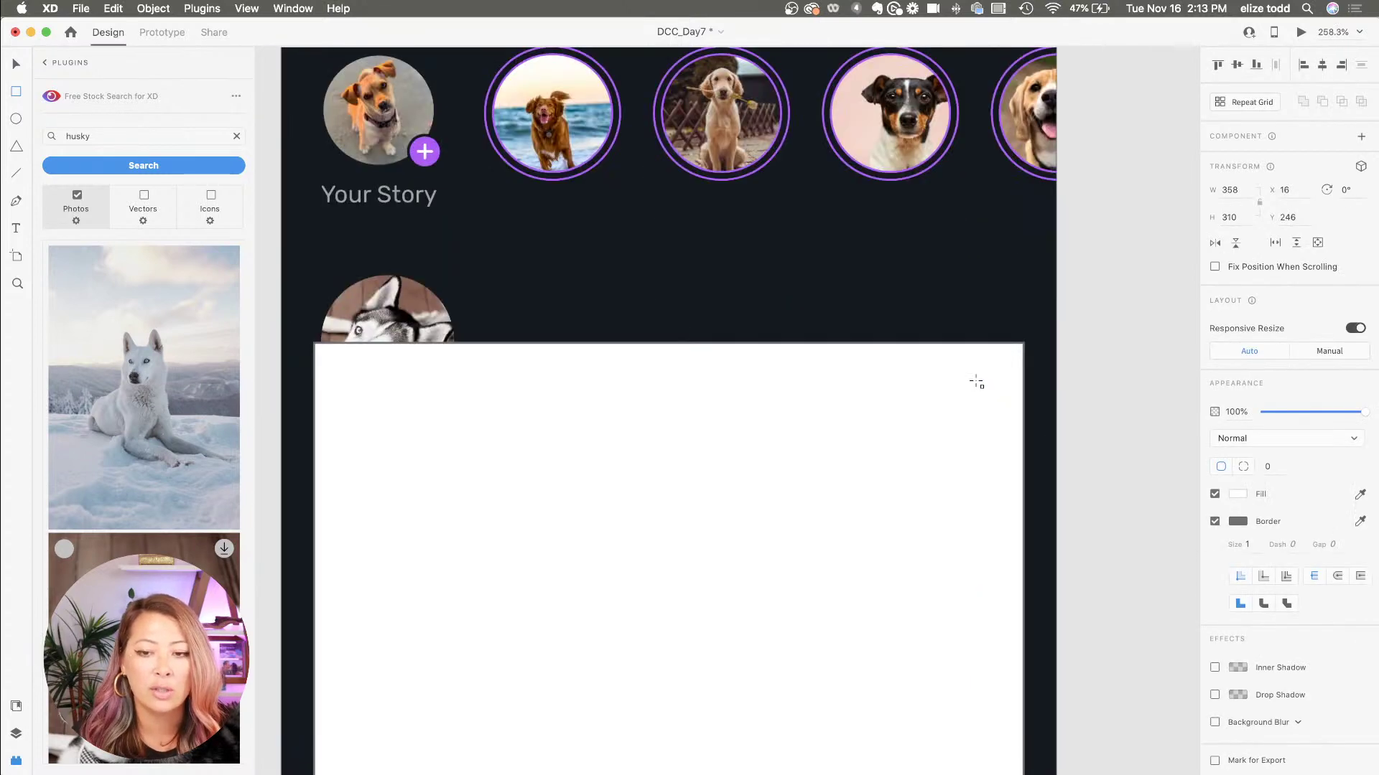
{"action": "left_click_drag", "start_coordinate": [1011, 352], "coordinate": [982, 383]}
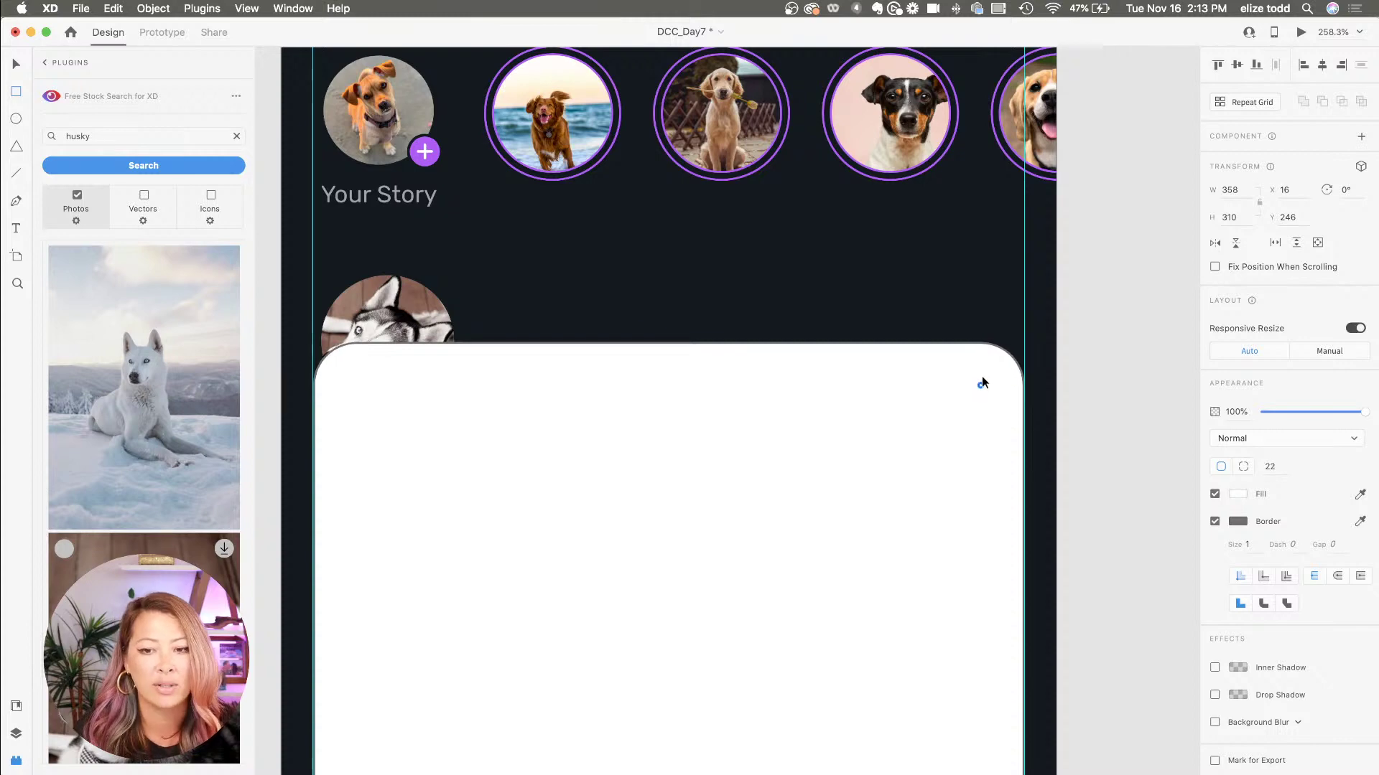
{"action": "left_click", "coordinate": [1214, 521]}
- Fill the rounded rectangle with the blue-eyed husky puppy photo from the stock results
{"action": "scroll", "coordinate": [931, 520], "scroll_direction": "down", "scroll_amount": 2}
{"action": "scroll", "coordinate": [931, 520], "scroll_direction": "down", "scroll_amount": 3}
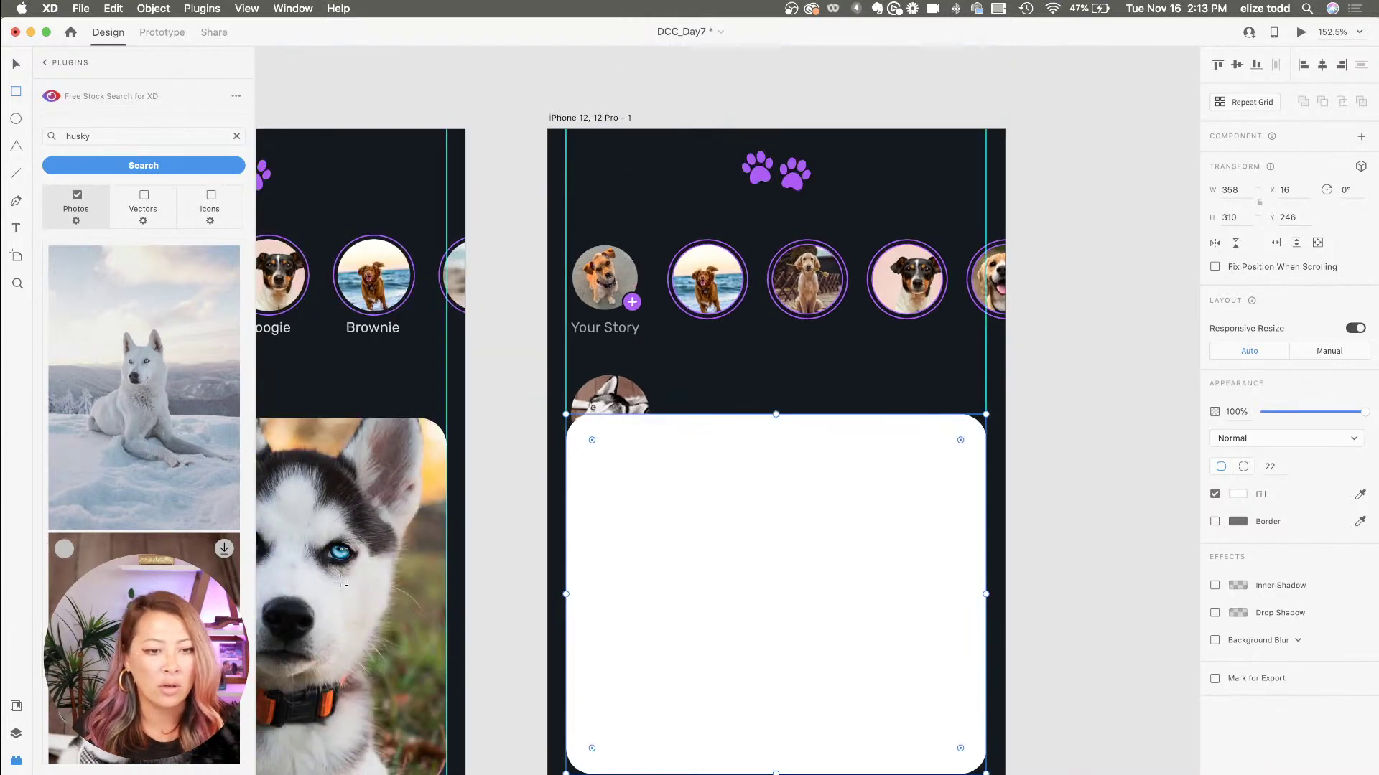
{"action": "scroll", "coordinate": [144, 431], "scroll_direction": "down", "scroll_amount": 10}
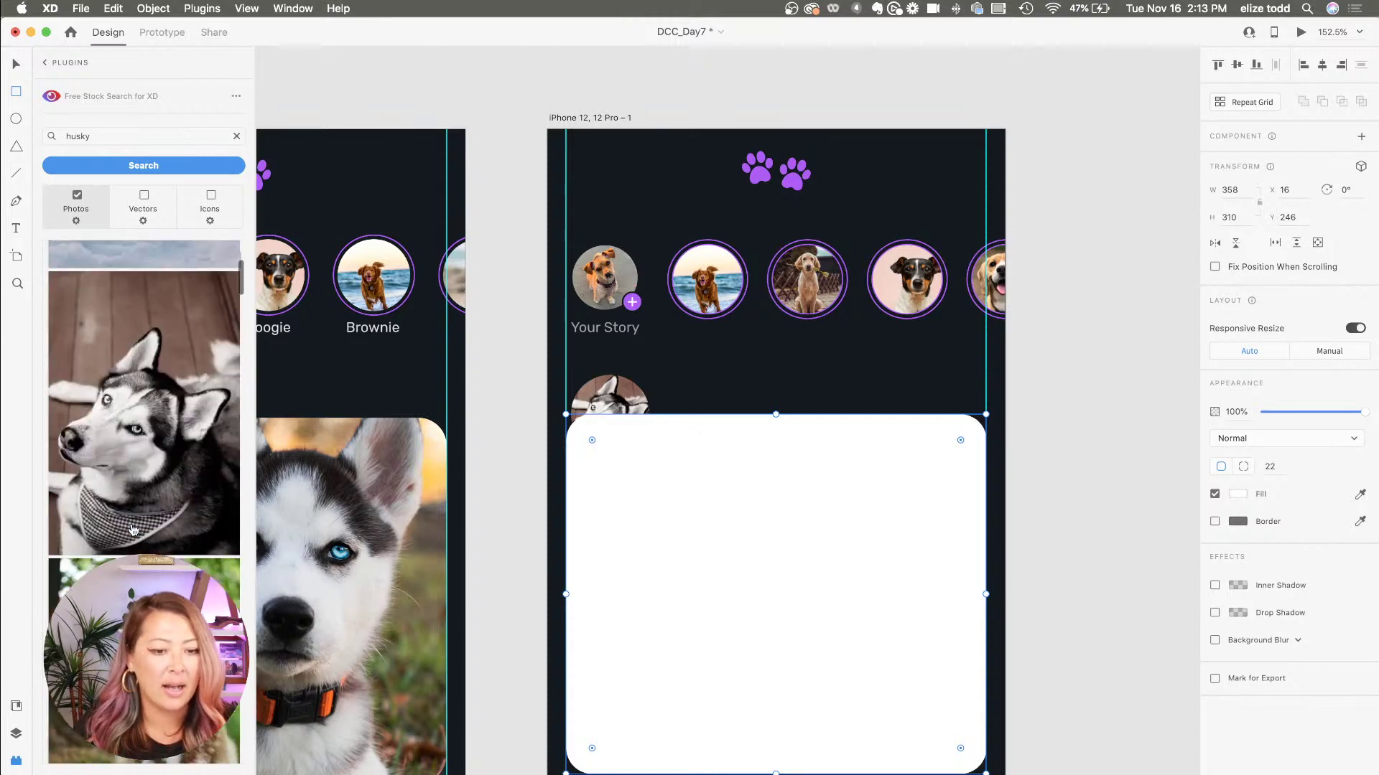
{"action": "left_click", "coordinate": [144, 503]}
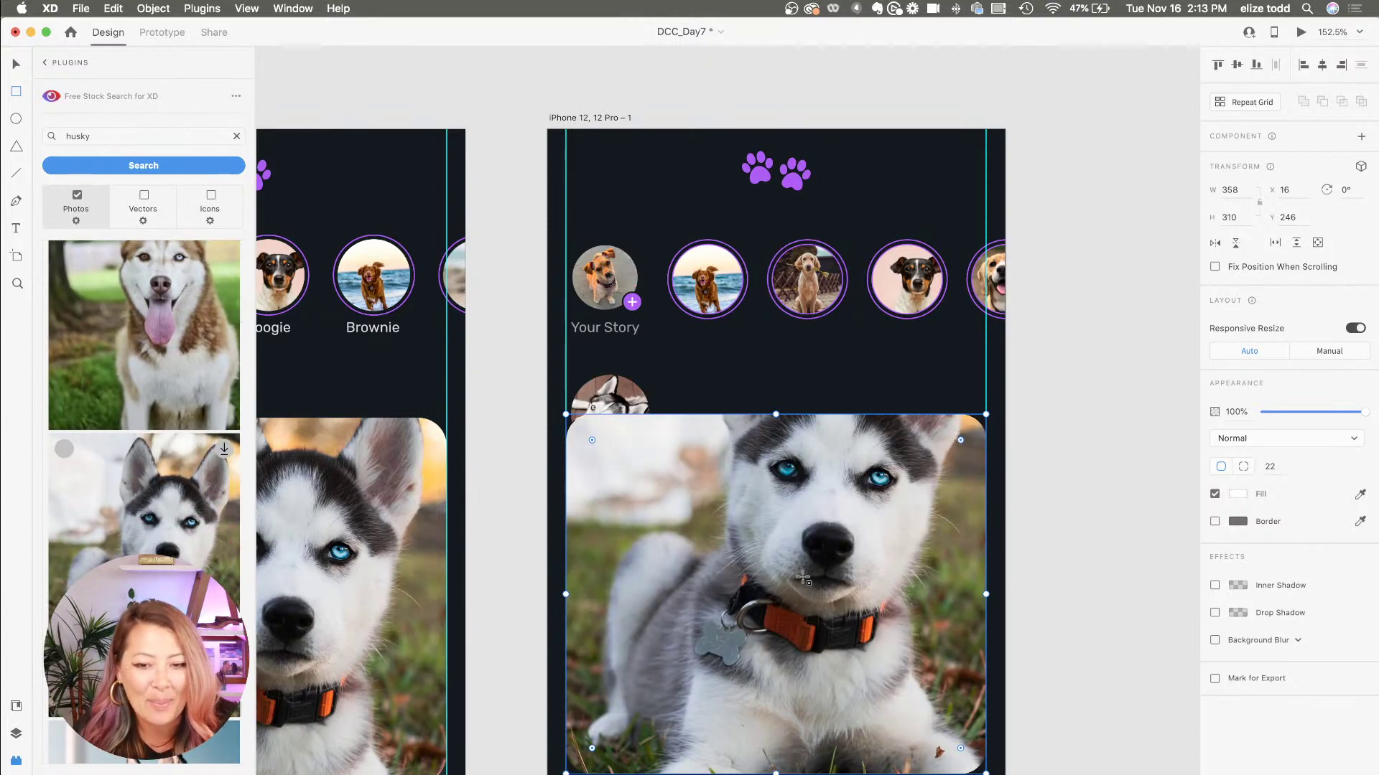
- Shift the puppy photo down inside its rounded frame so the ears and whole face fit
{"action": "scroll", "coordinate": [797, 578], "scroll_direction": "down", "scroll_amount": 3}
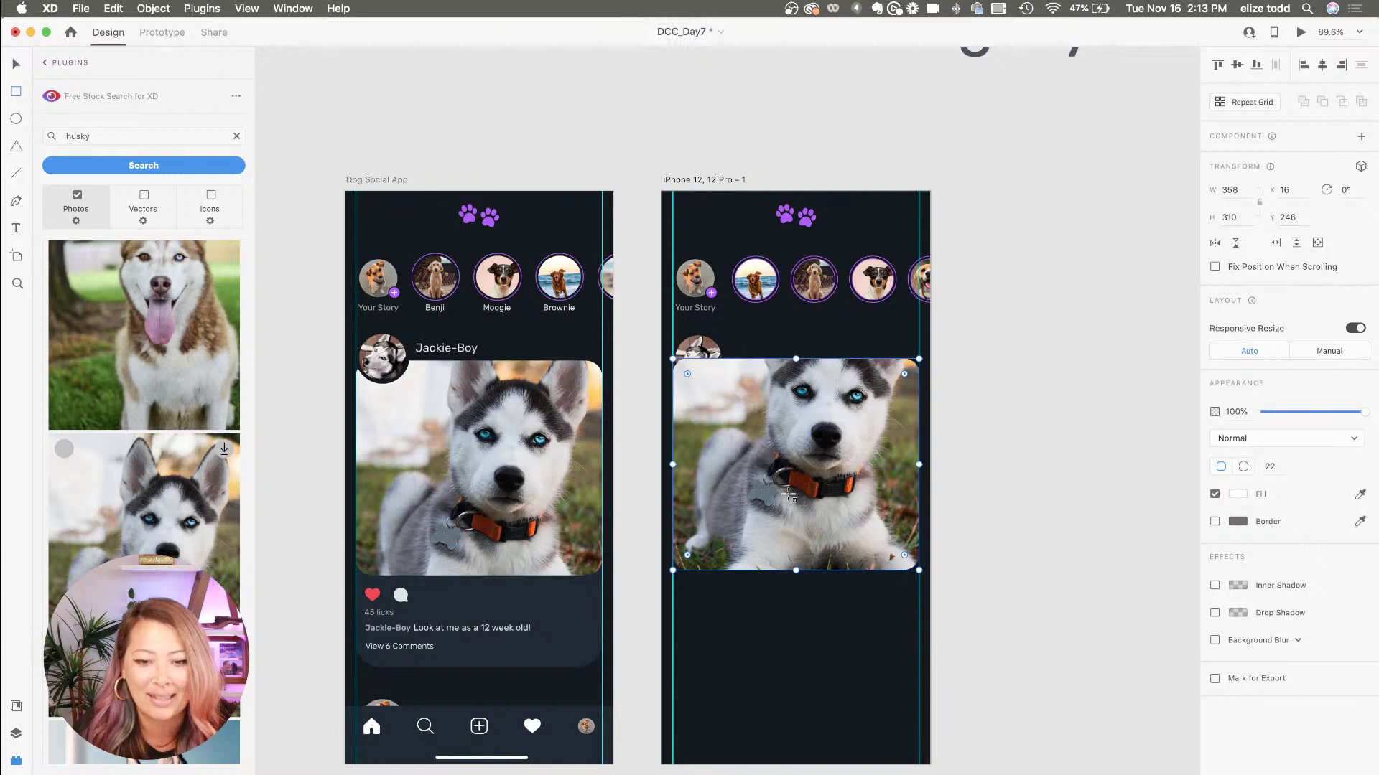
{"action": "double_click", "coordinate": [785, 497]}
{"action": "left_click_drag", "start_coordinate": [784, 496], "coordinate": [785, 552]}
{"action": "left_click", "coordinate": [1086, 547]}
{"action": "left_click", "coordinate": [830, 540]}
{"action": "left_click", "coordinate": [1053, 569]}
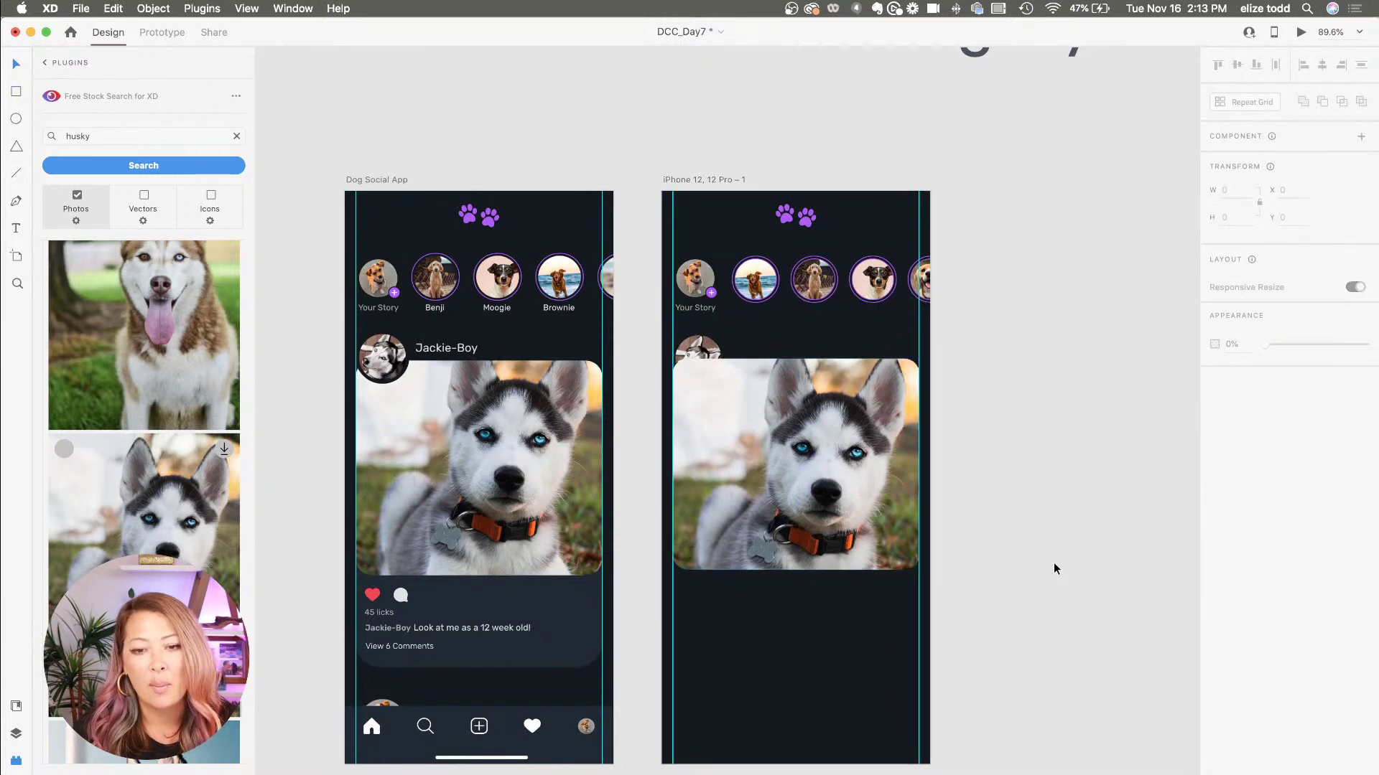
- Duplicate the puppy photo frame in place and extend the copy downward to a height of 442 px for the caption card
{"action": "left_click", "coordinate": [876, 524]}
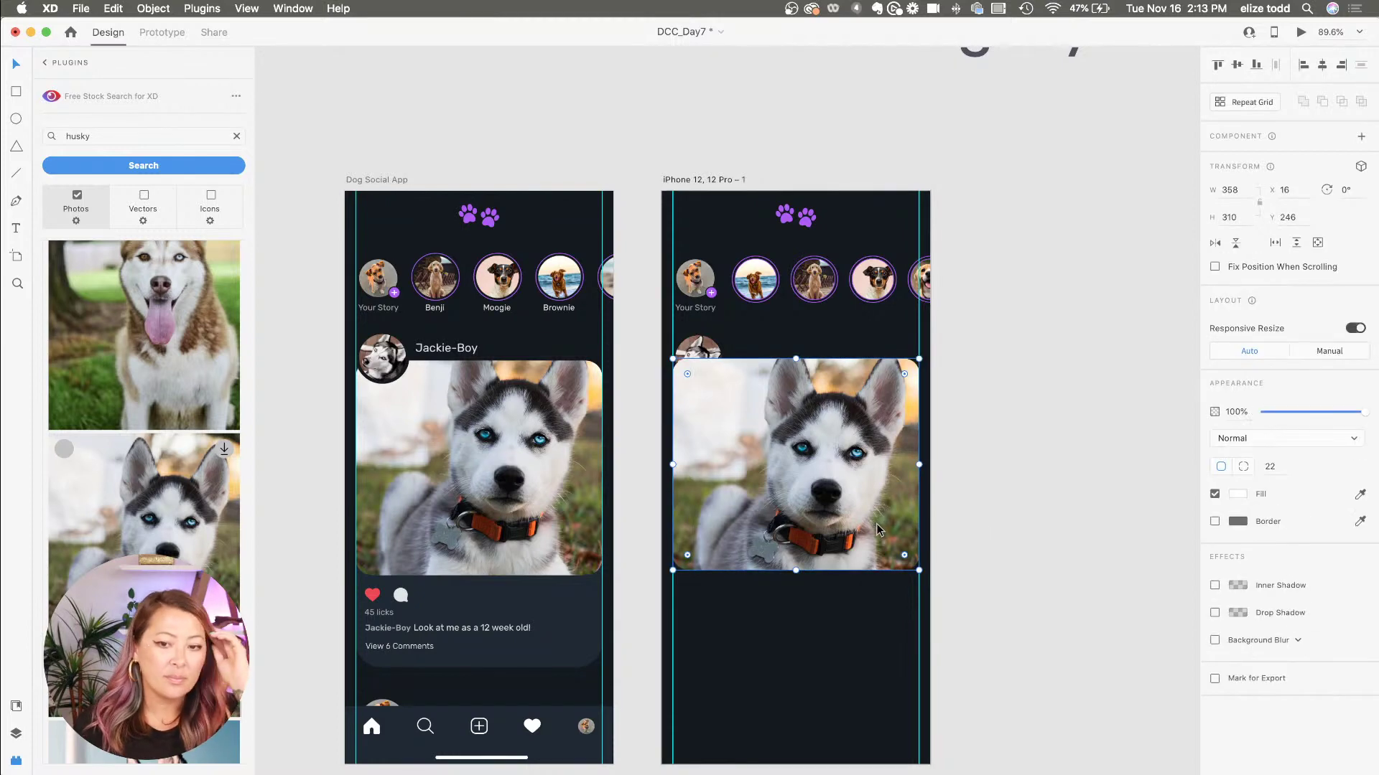
{"action": "scroll", "coordinate": [524, 571], "scroll_direction": "left", "scroll_amount": 2}
{"action": "scroll", "coordinate": [508, 569], "scroll_direction": "up", "scroll_amount": 10}
{"action": "scroll", "coordinate": [400, 402], "scroll_direction": "down", "scroll_amount": 3}
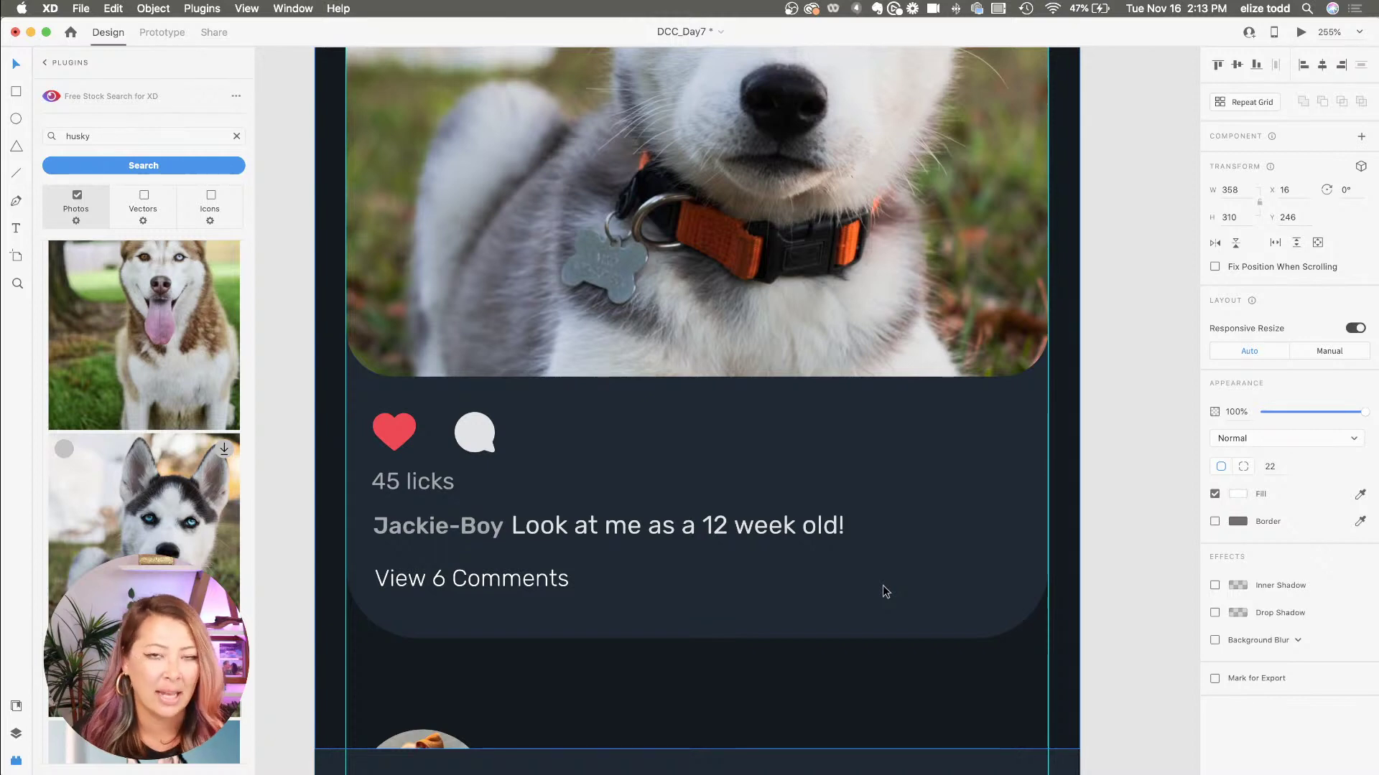
{"action": "key", "text": "super+0"}
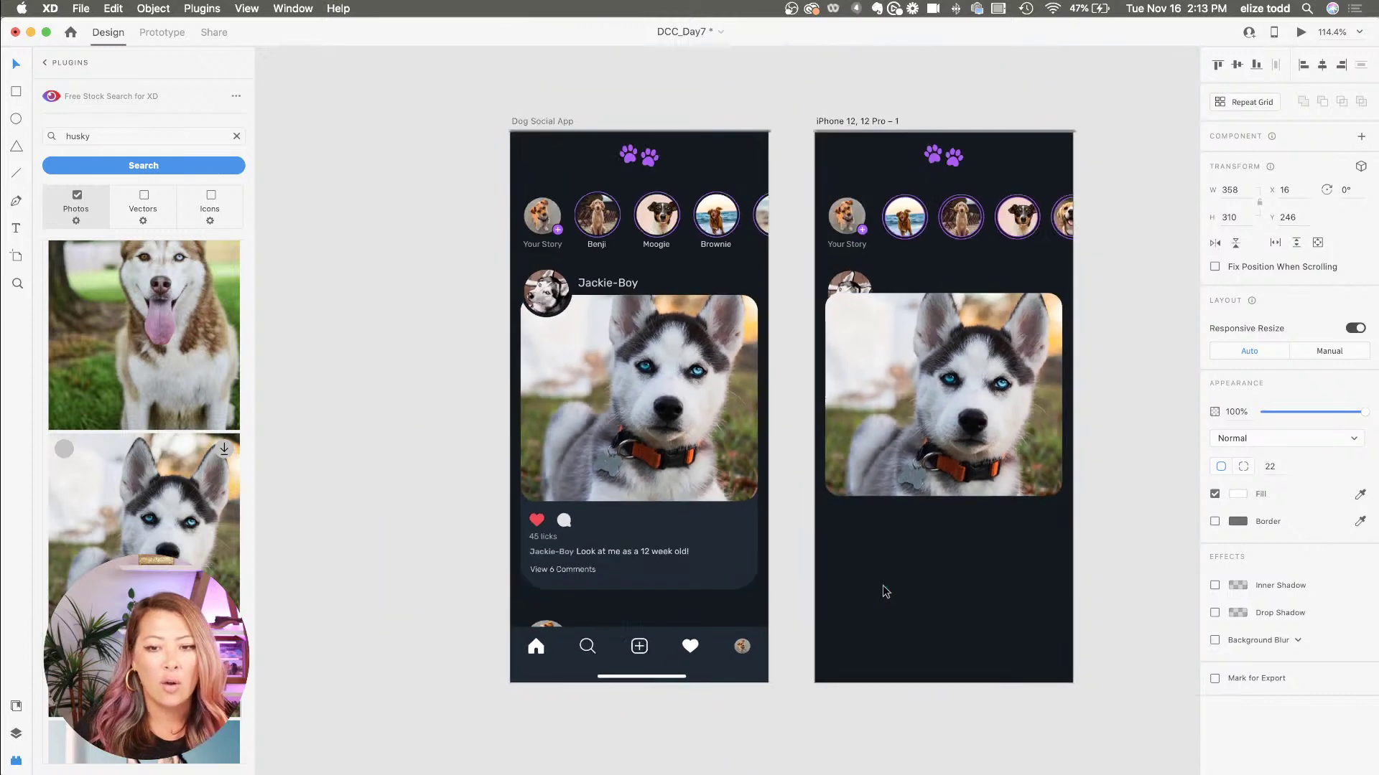
{"action": "key", "text": "super+c"}
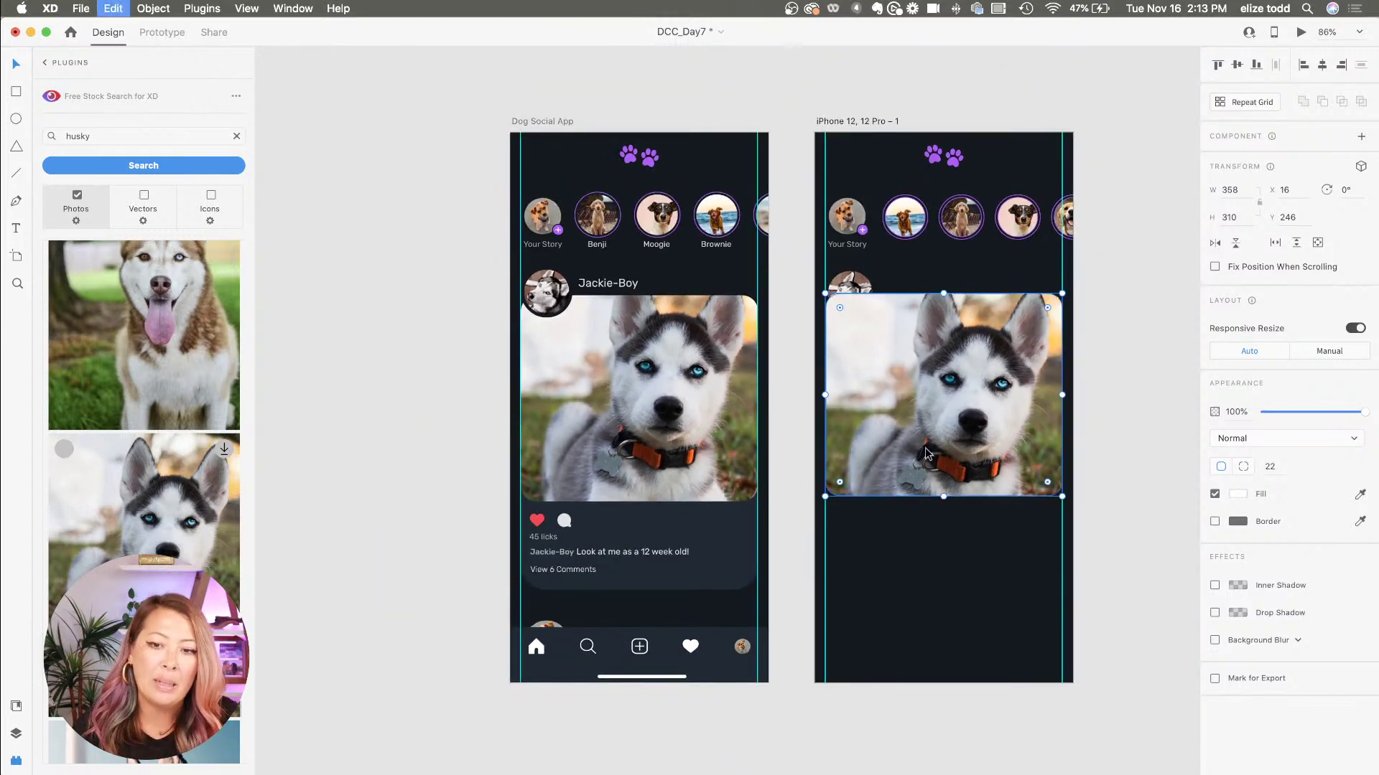
{"action": "left_click_drag", "start_coordinate": [943, 498], "coordinate": [955, 587]}
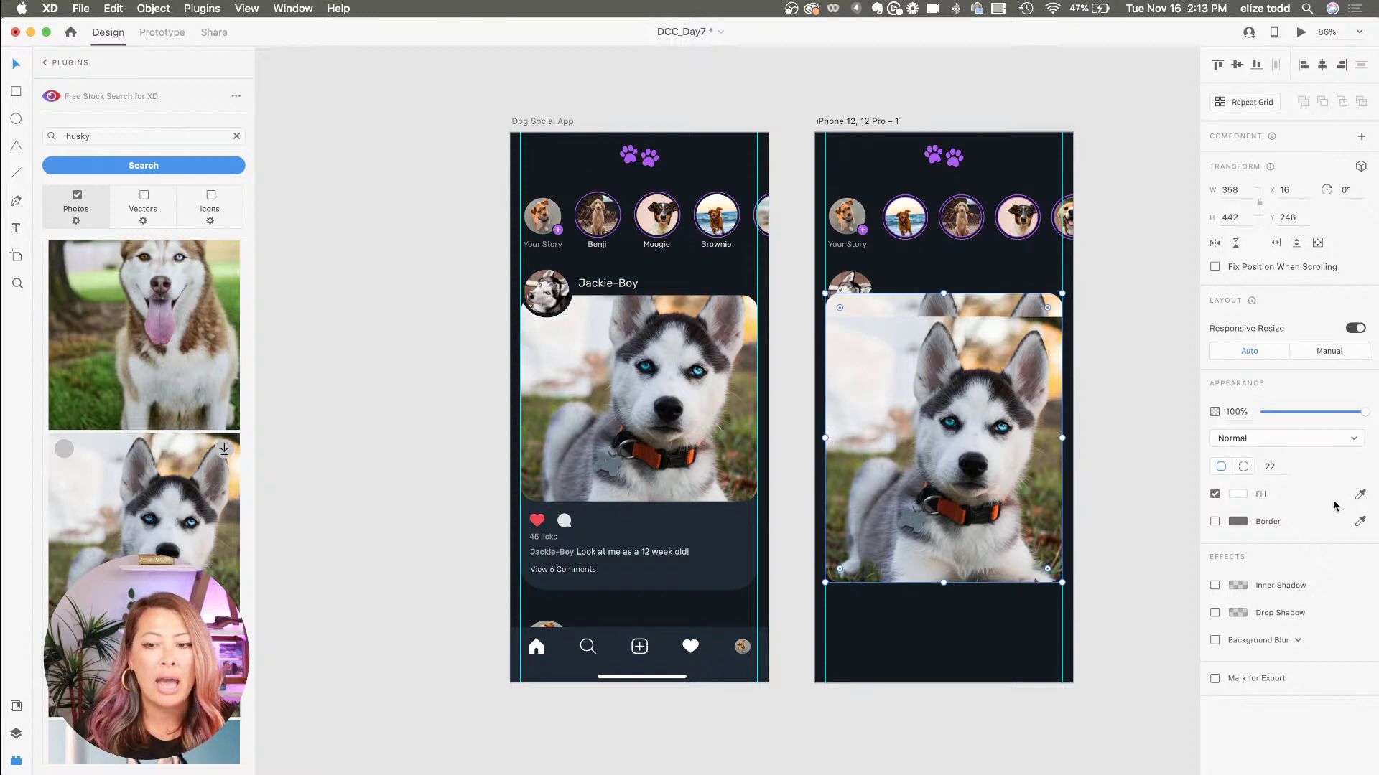
- Replace the extended card's photo fill with the dark document colour #202A34
{"action": "left_click", "coordinate": [1237, 496]}
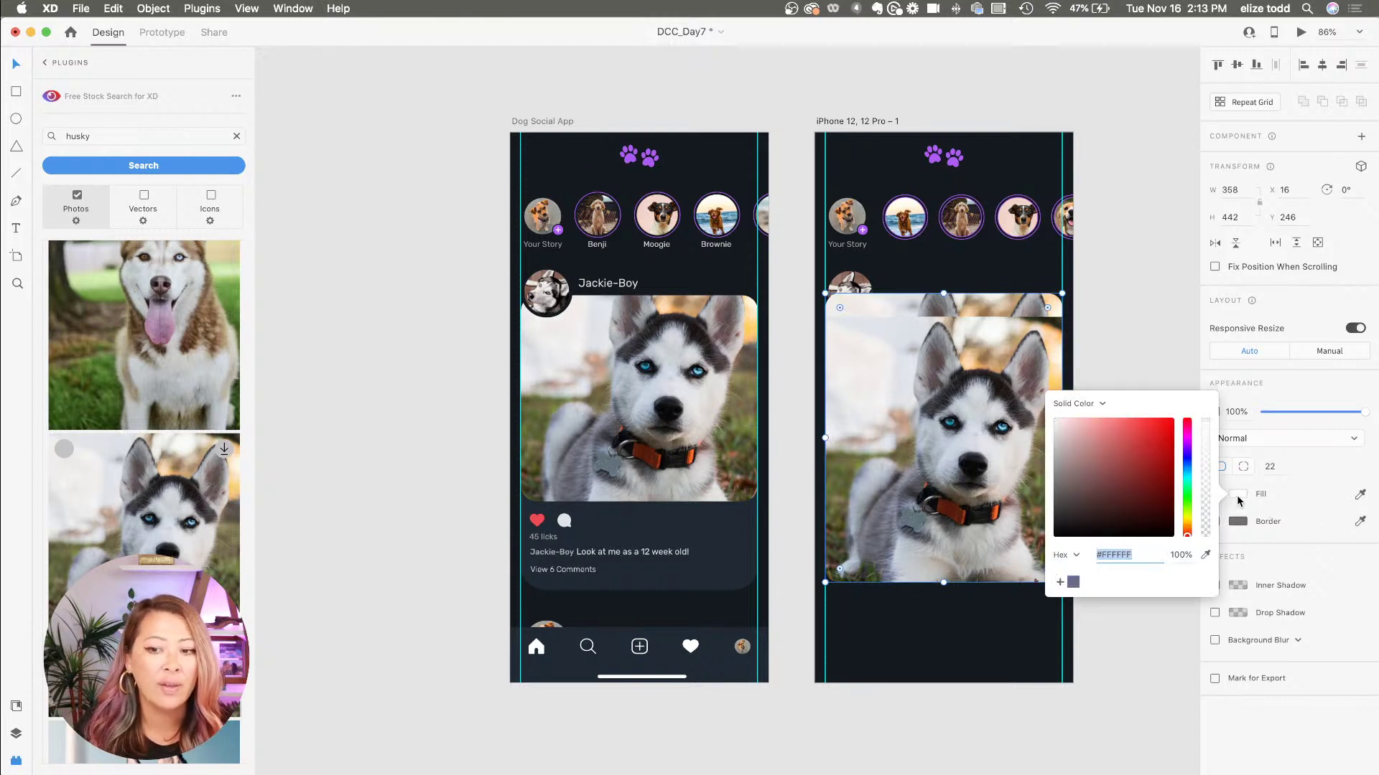
{"action": "left_click", "coordinate": [1073, 583]}
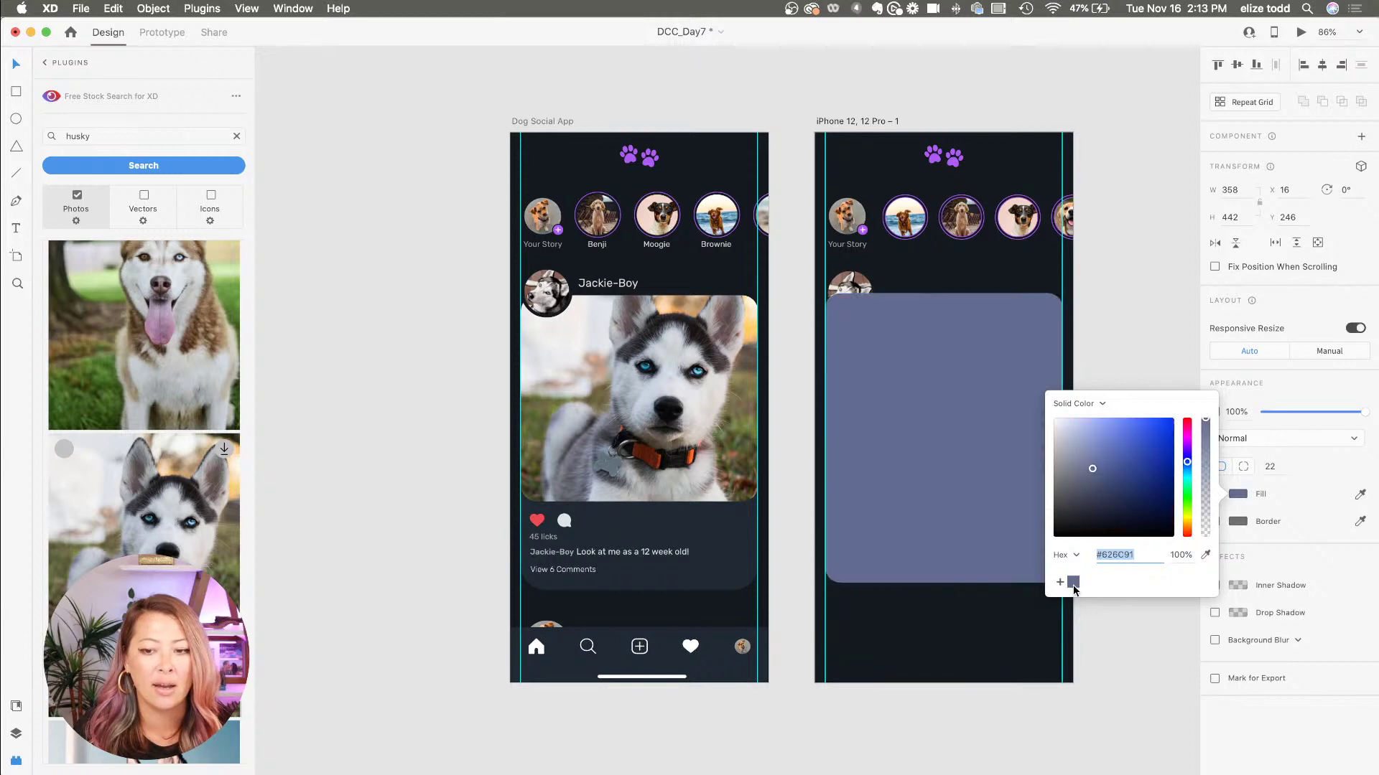
{"action": "left_click", "coordinate": [16, 706]}
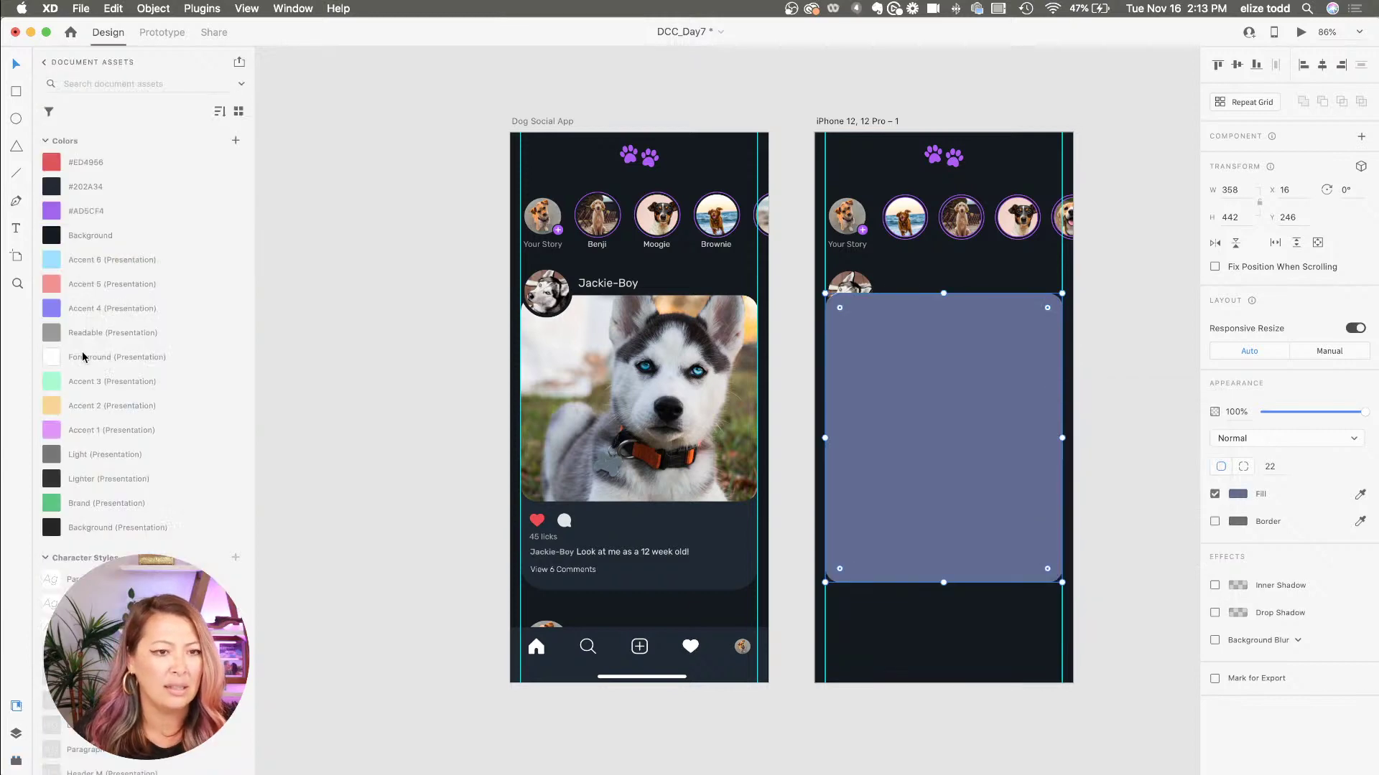
{"action": "left_click", "coordinate": [107, 190]}
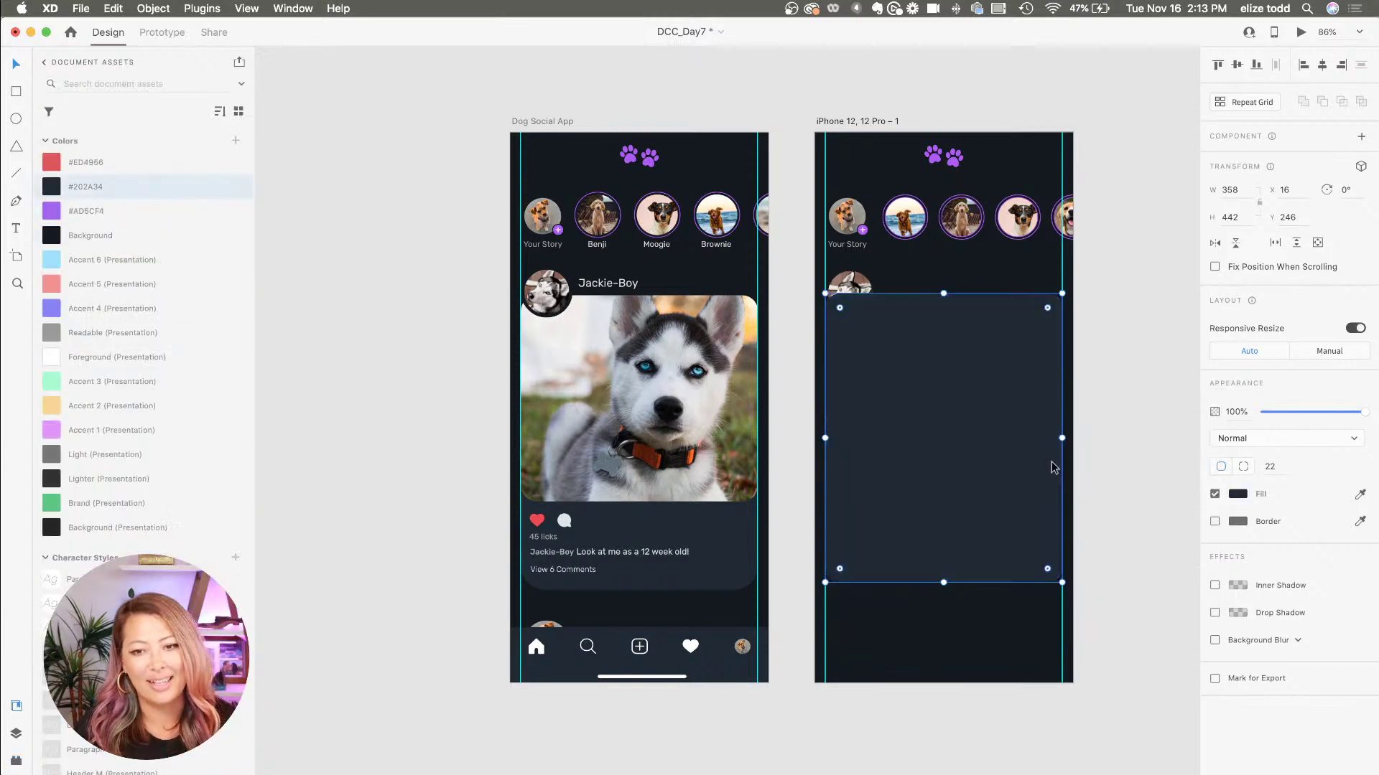
- Send the dark caption card behind the puppy photo in the layer order and group the two rectangles
{"action": "scroll", "coordinate": [1051, 468], "scroll_direction": "up", "scroll_amount": 3}
{"action": "scroll", "coordinate": [1051, 460], "scroll_direction": "right", "scroll_amount": 2}
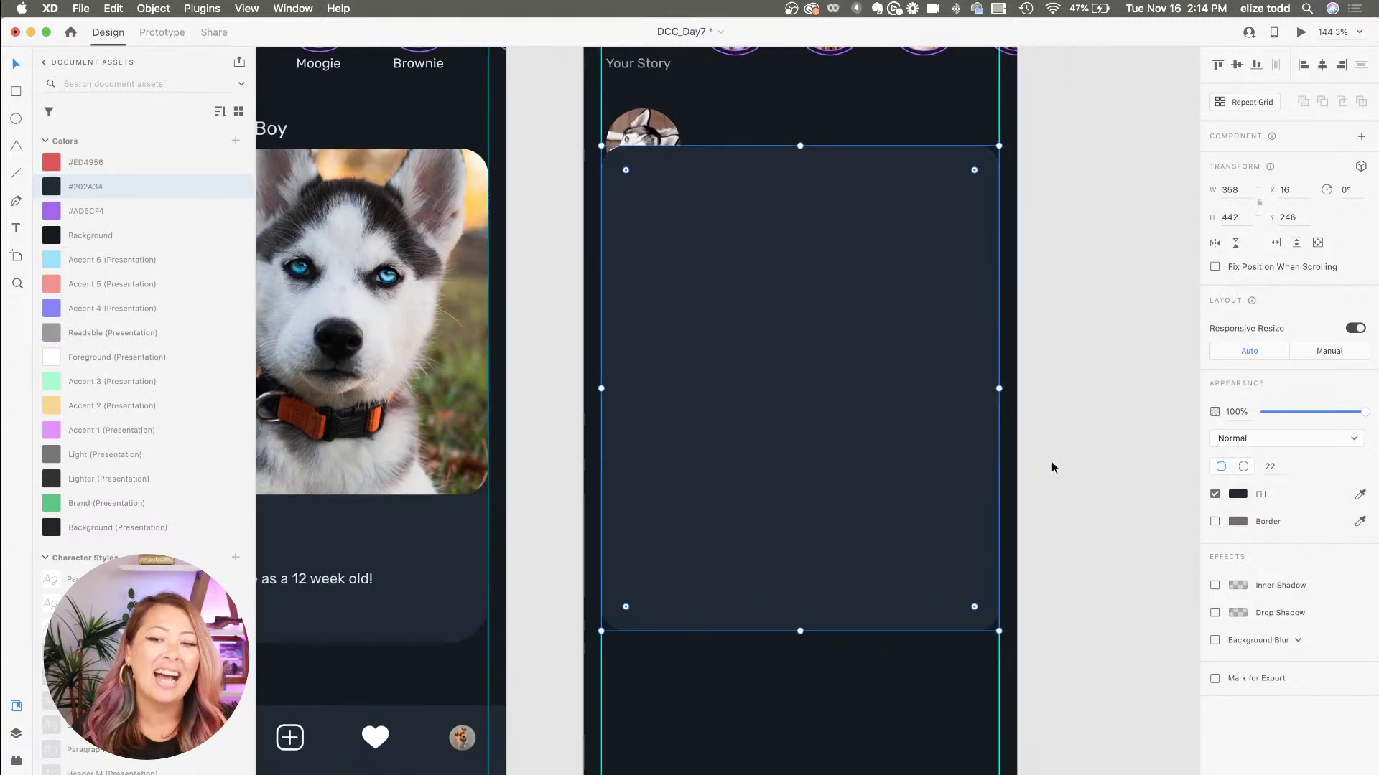
{"action": "left_click", "coordinate": [1054, 411]}
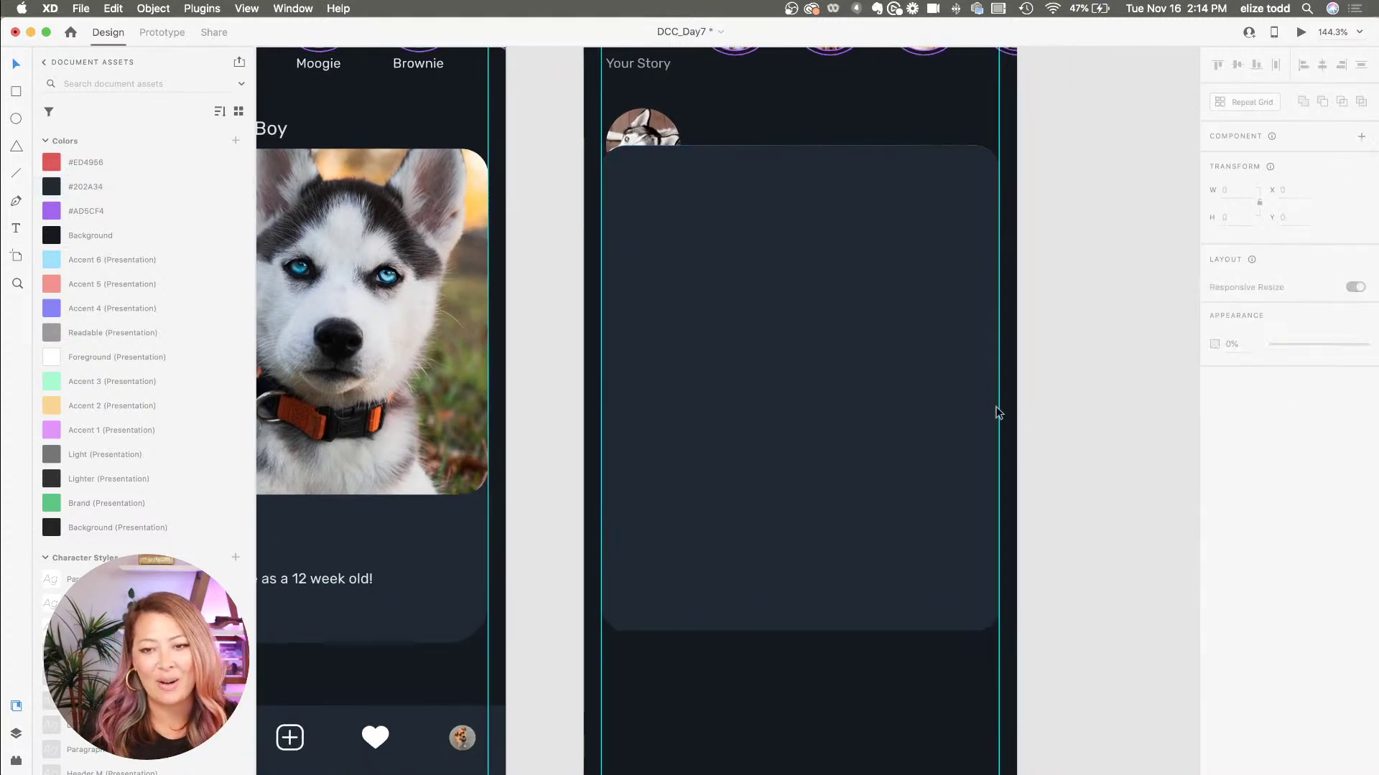
{"action": "scroll", "coordinate": [994, 409], "scroll_direction": "down", "scroll_amount": 3}
{"action": "left_click", "coordinate": [16, 734]}
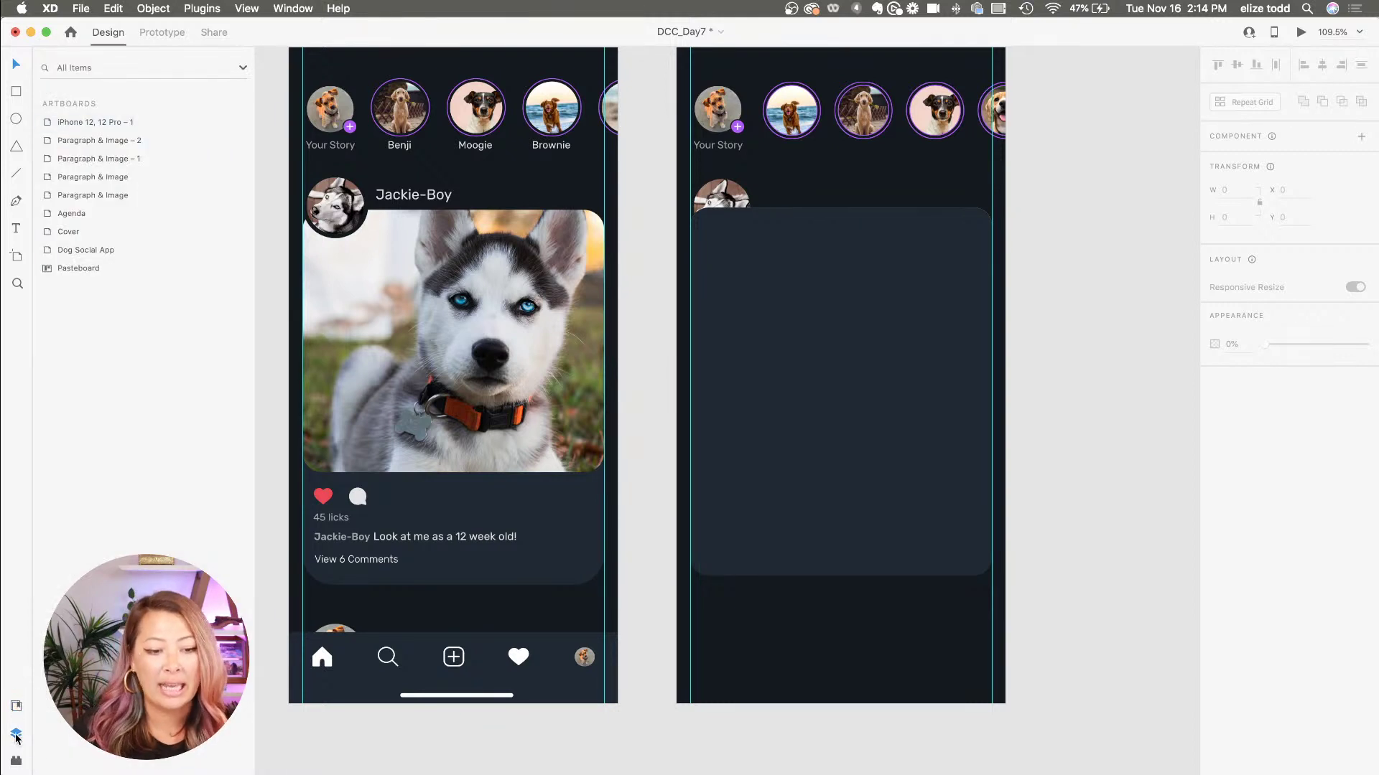
{"action": "left_click", "coordinate": [861, 541]}
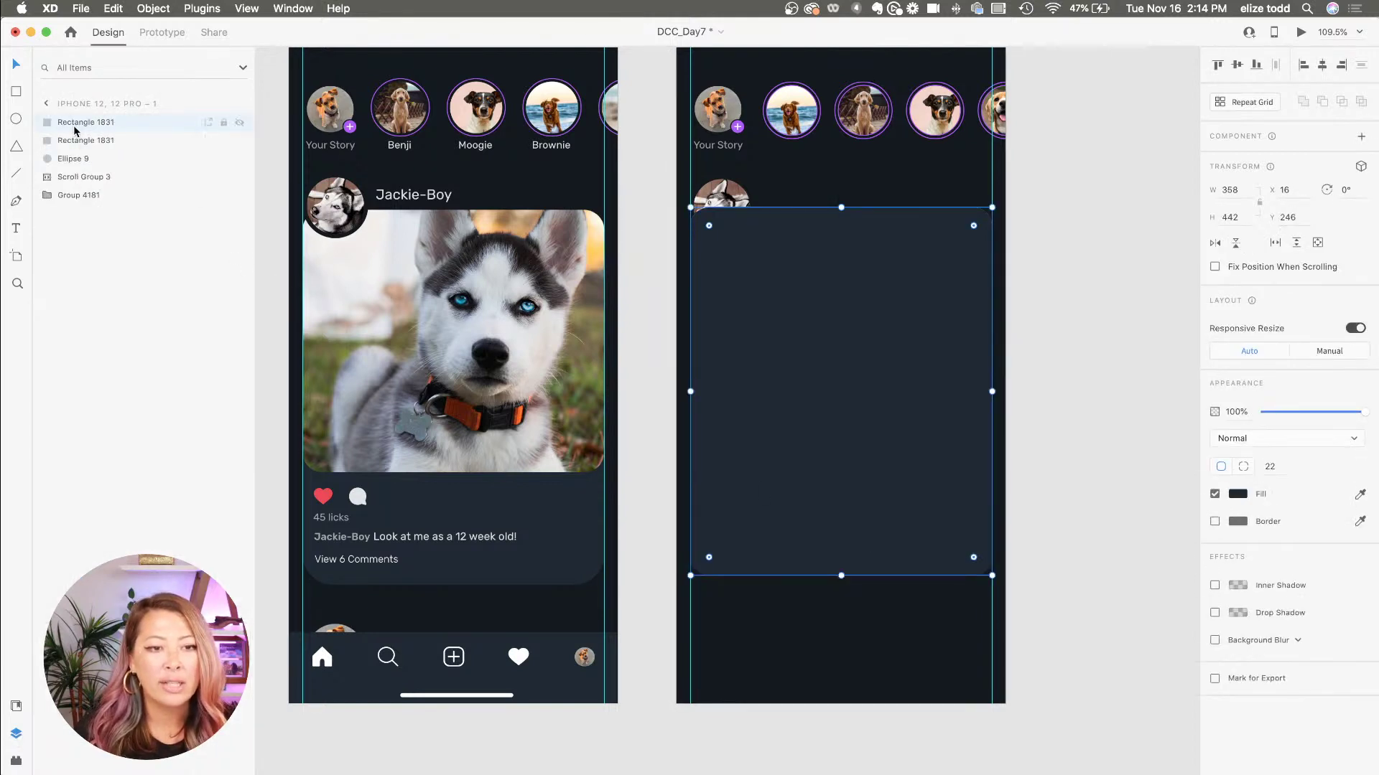
{"action": "left_click_drag", "start_coordinate": [101, 129], "coordinate": [101, 144]}
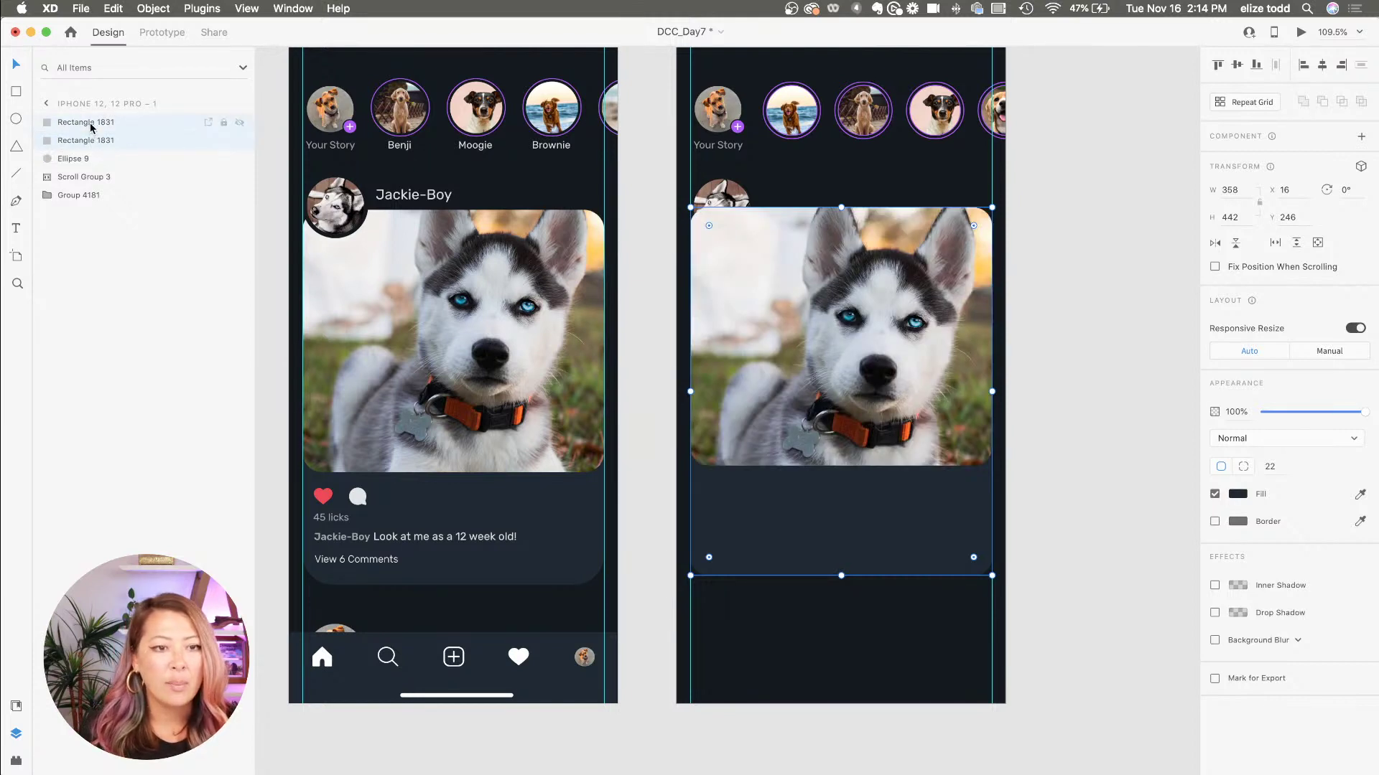
{"action": "left_click", "coordinate": [97, 125], "text": "shift"}
{"action": "key", "text": "super+g"}
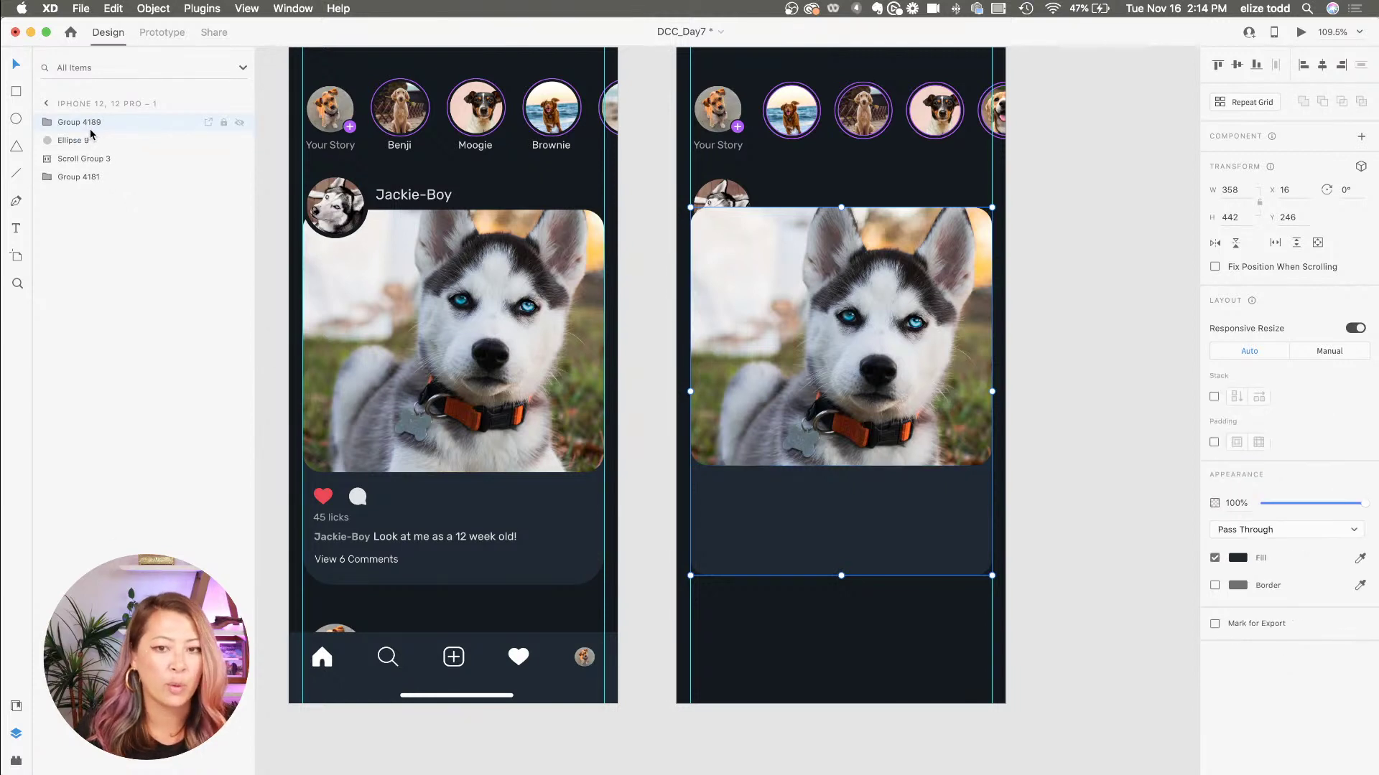
- Bring the round husky avatar in front of the photo group and extend the dark caption card slightly downward
{"action": "left_click", "coordinate": [82, 142]}
{"action": "left_click_drag", "start_coordinate": [79, 143], "coordinate": [85, 121]}
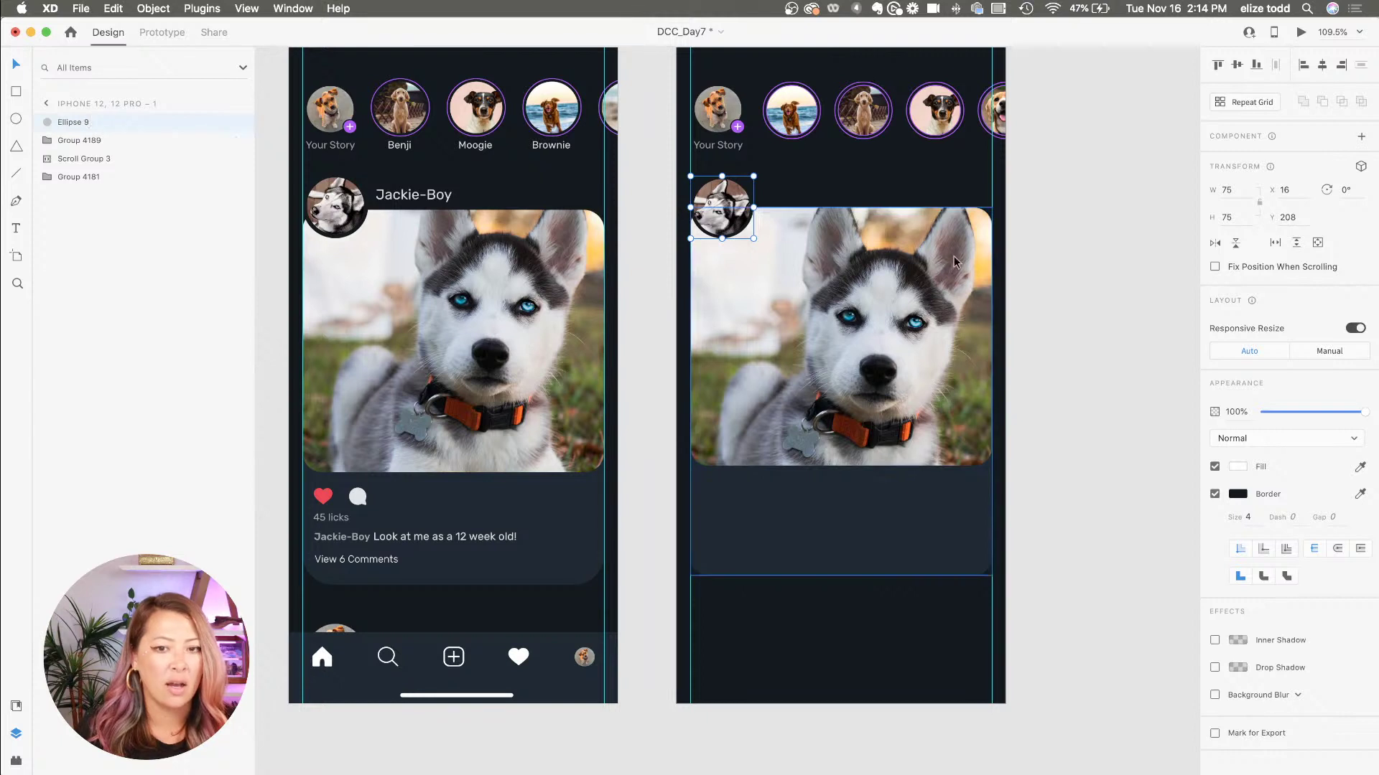
{"action": "double_click", "coordinate": [841, 574]}
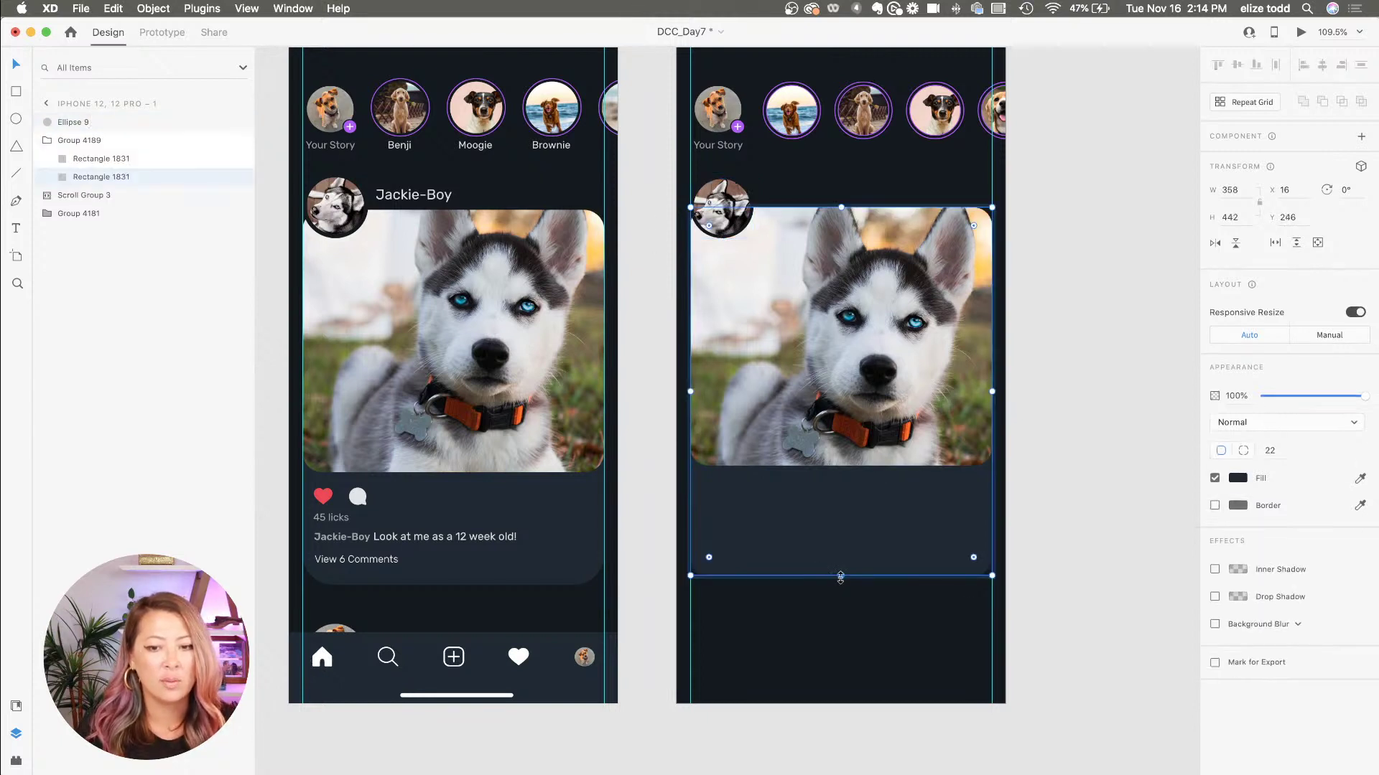
{"action": "left_click", "coordinate": [1070, 551]}
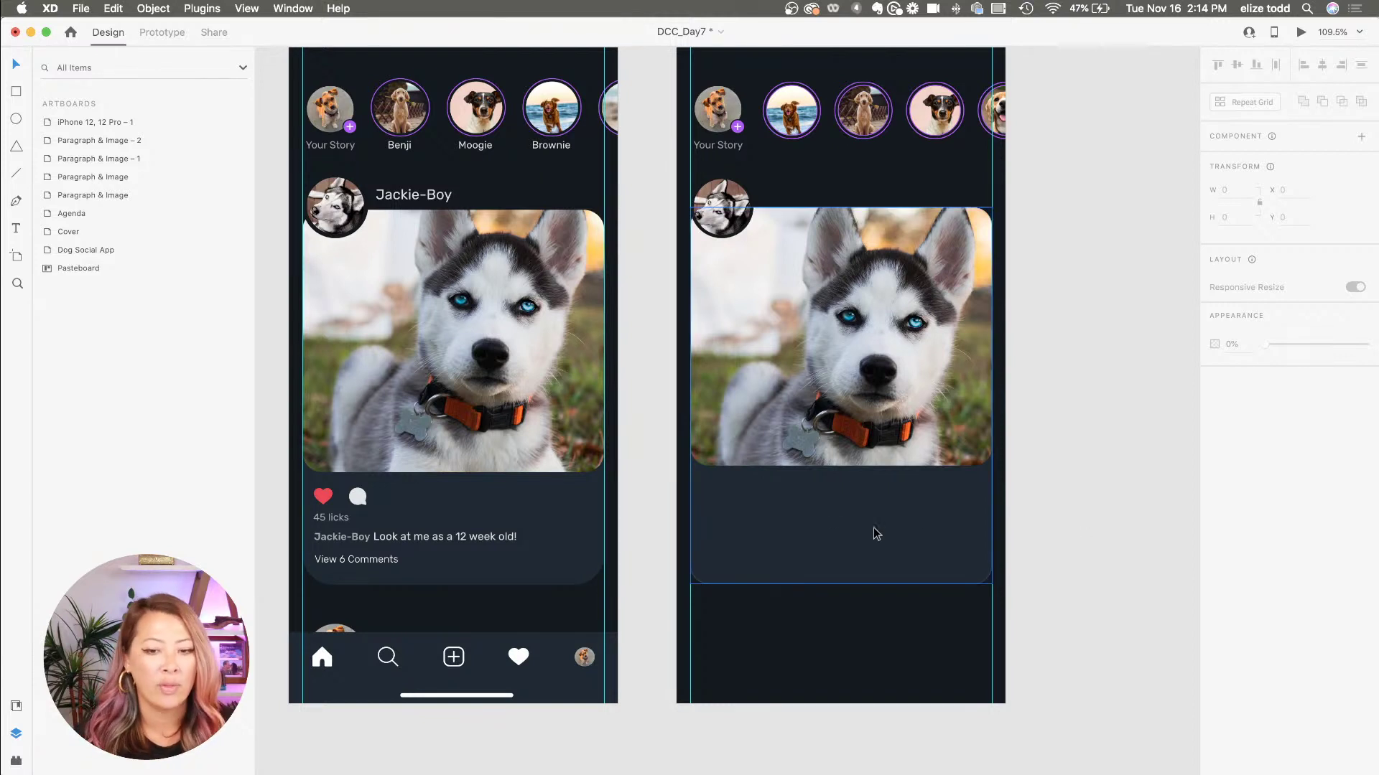
- Copy the like button, comment button and caption text from the Dog Social App post into the new caption card
{"action": "left_click", "coordinate": [363, 510]}
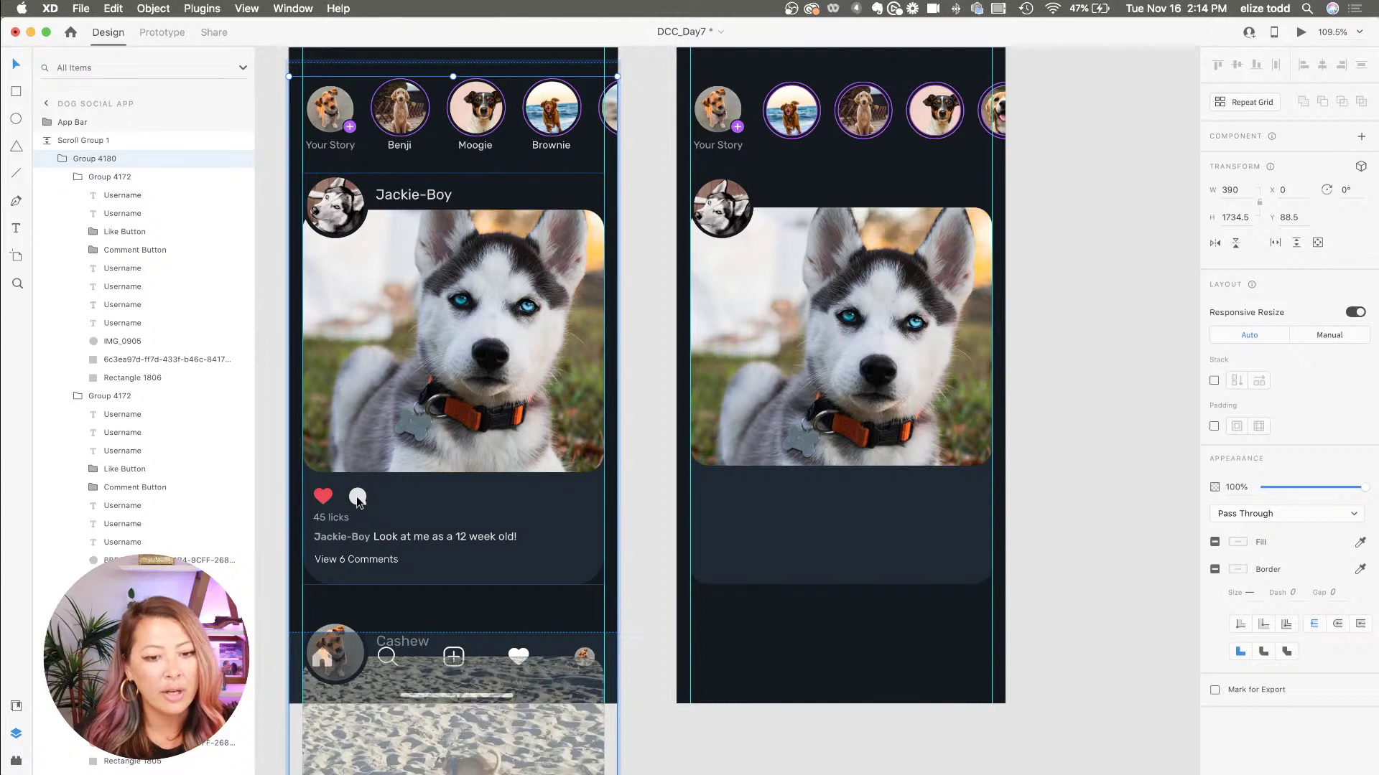
{"action": "left_click", "coordinate": [358, 497], "text": "super"}
{"action": "left_click", "coordinate": [323, 496], "text": "shift+super"}
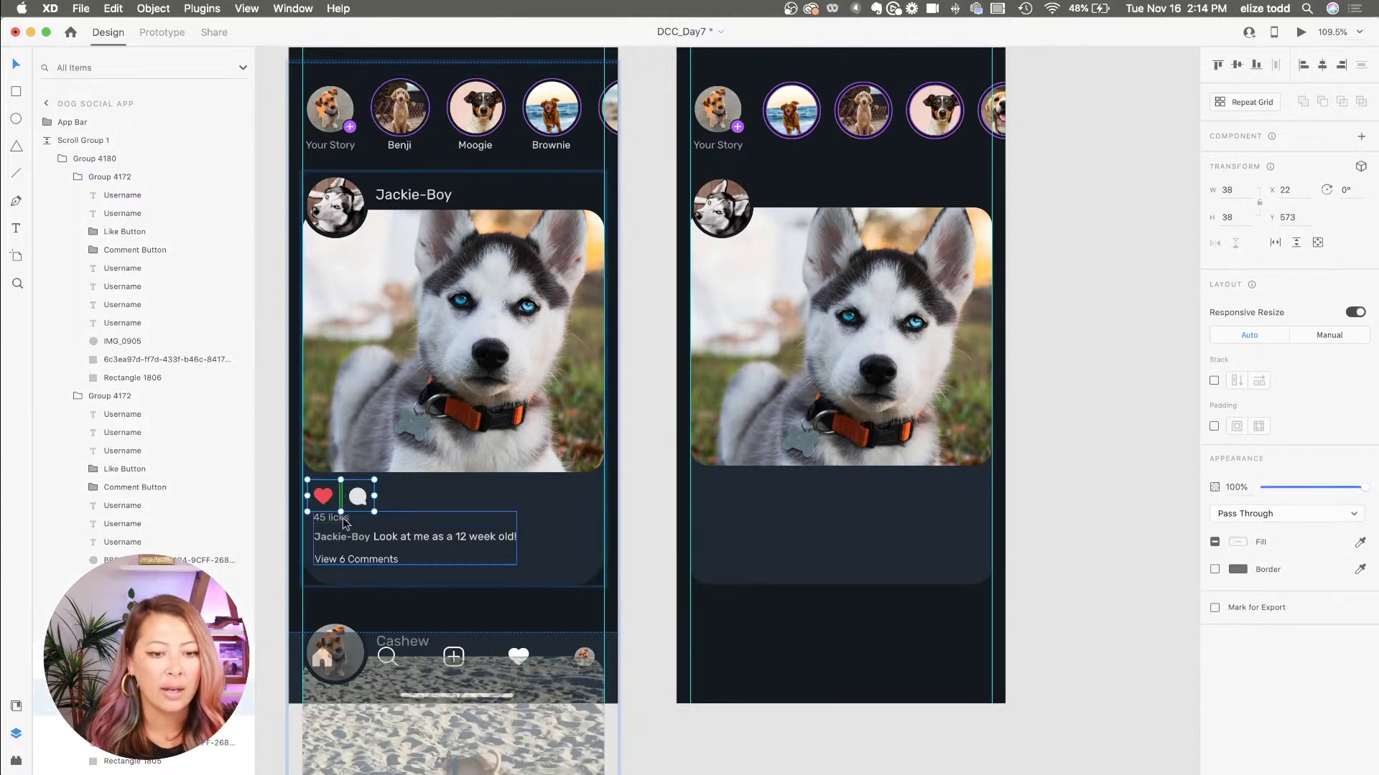
{"action": "left_click", "coordinate": [345, 522], "text": "shift+super"}
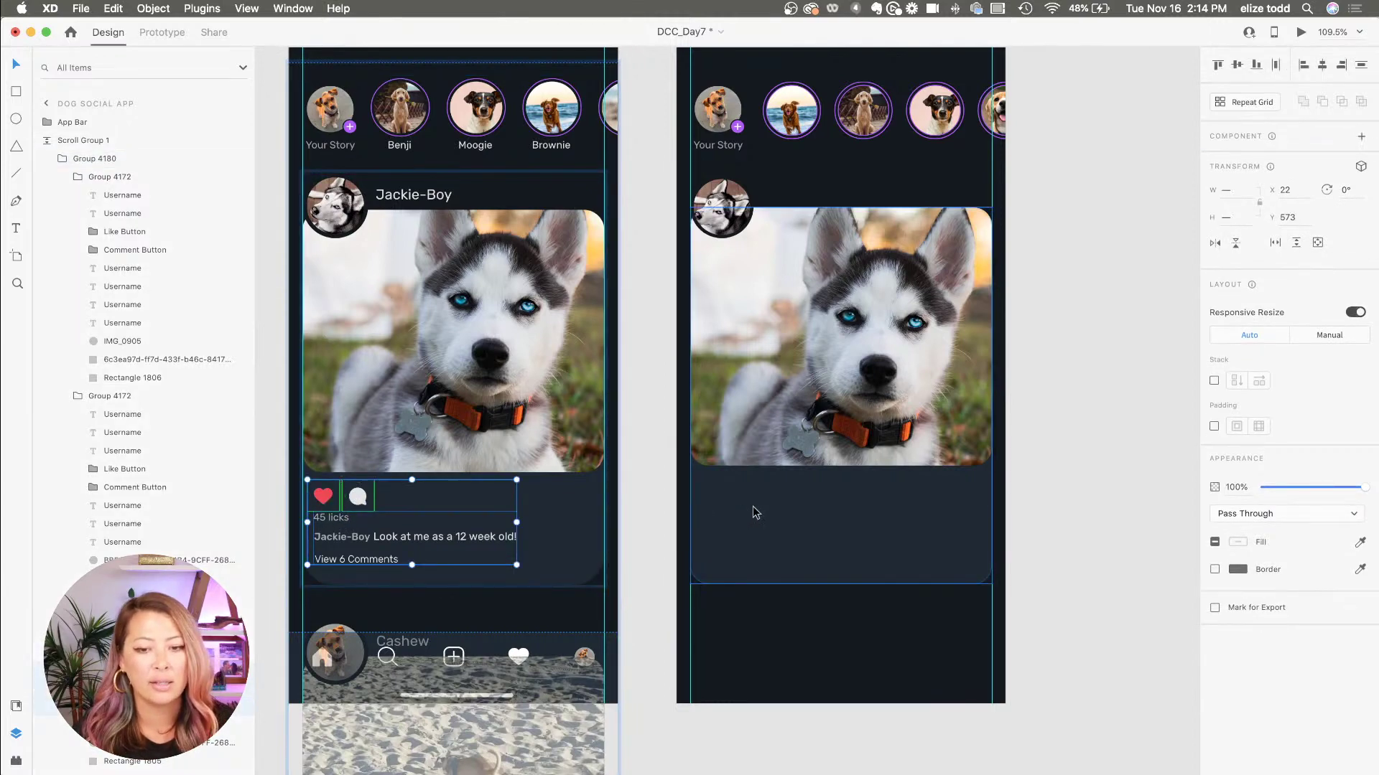
{"action": "key", "text": "super+c"}
{"action": "key", "text": "super+v"}
{"action": "left_click", "coordinate": [1015, 523]}
- Nudge the like and comment icons up together to Y 568 for more space above the licks text
{"action": "scroll", "coordinate": [806, 518], "scroll_direction": "up", "scroll_amount": 5}
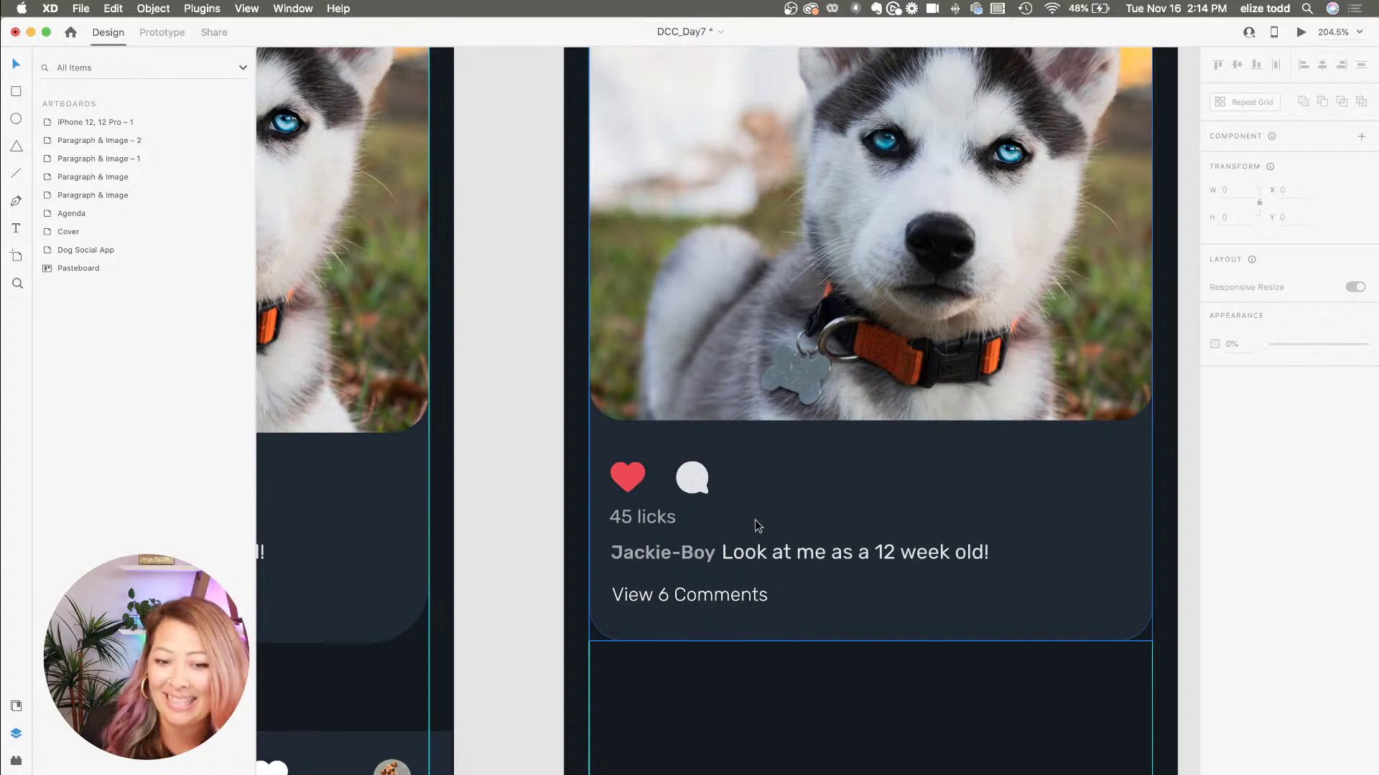
{"action": "scroll", "coordinate": [720, 499], "scroll_direction": "down", "scroll_amount": 3}
{"action": "left_click", "coordinate": [647, 492]}
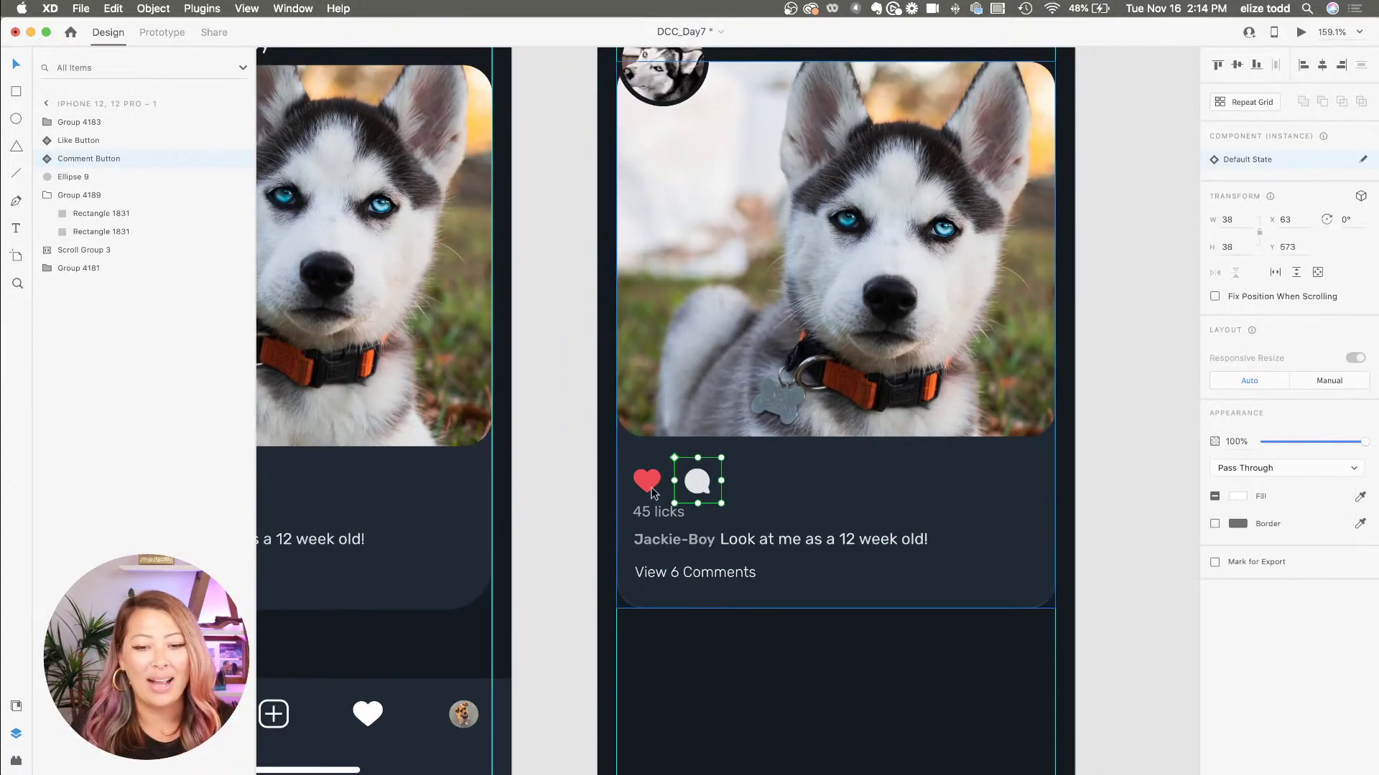
{"action": "left_click_drag", "start_coordinate": [646, 493], "coordinate": [646, 486]}
{"action": "scroll", "coordinate": [647, 487], "scroll_direction": "down", "scroll_amount": 3}
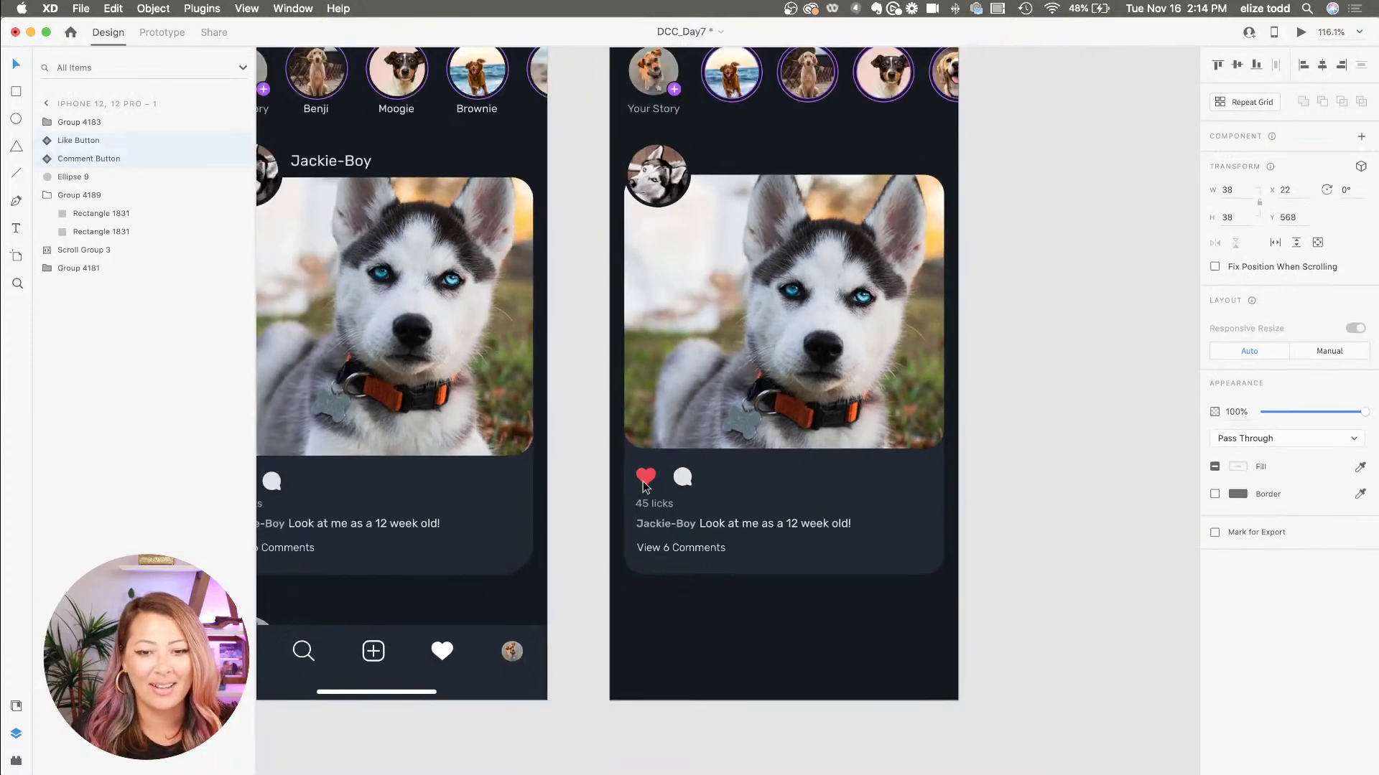
{"action": "left_click", "coordinate": [1134, 488]}
- Extend the iPhone 12, 12 Pro – 1 artboard downward to a height of 2086 px to hold more posts
{"action": "scroll", "coordinate": [984, 501], "scroll_direction": "down", "scroll_amount": 5}
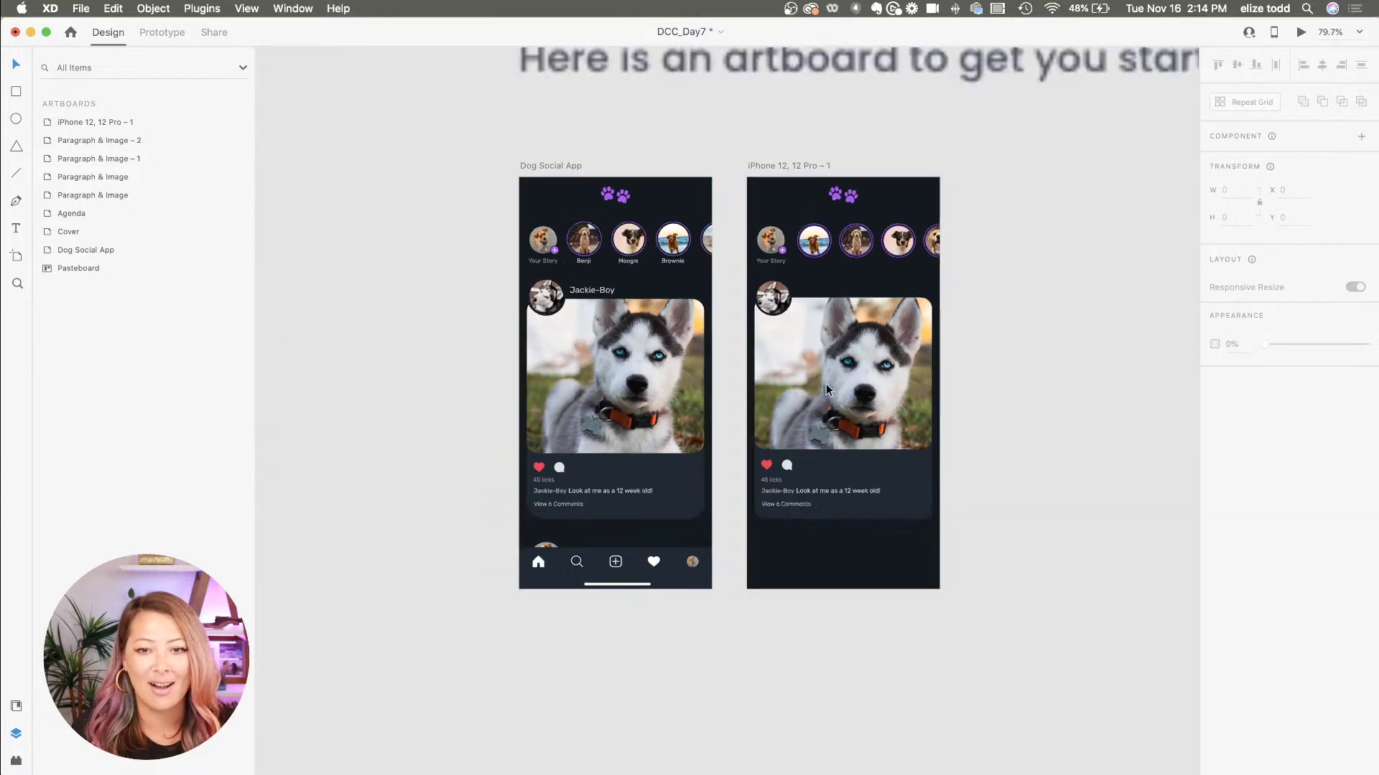
{"action": "left_click", "coordinate": [787, 207]}
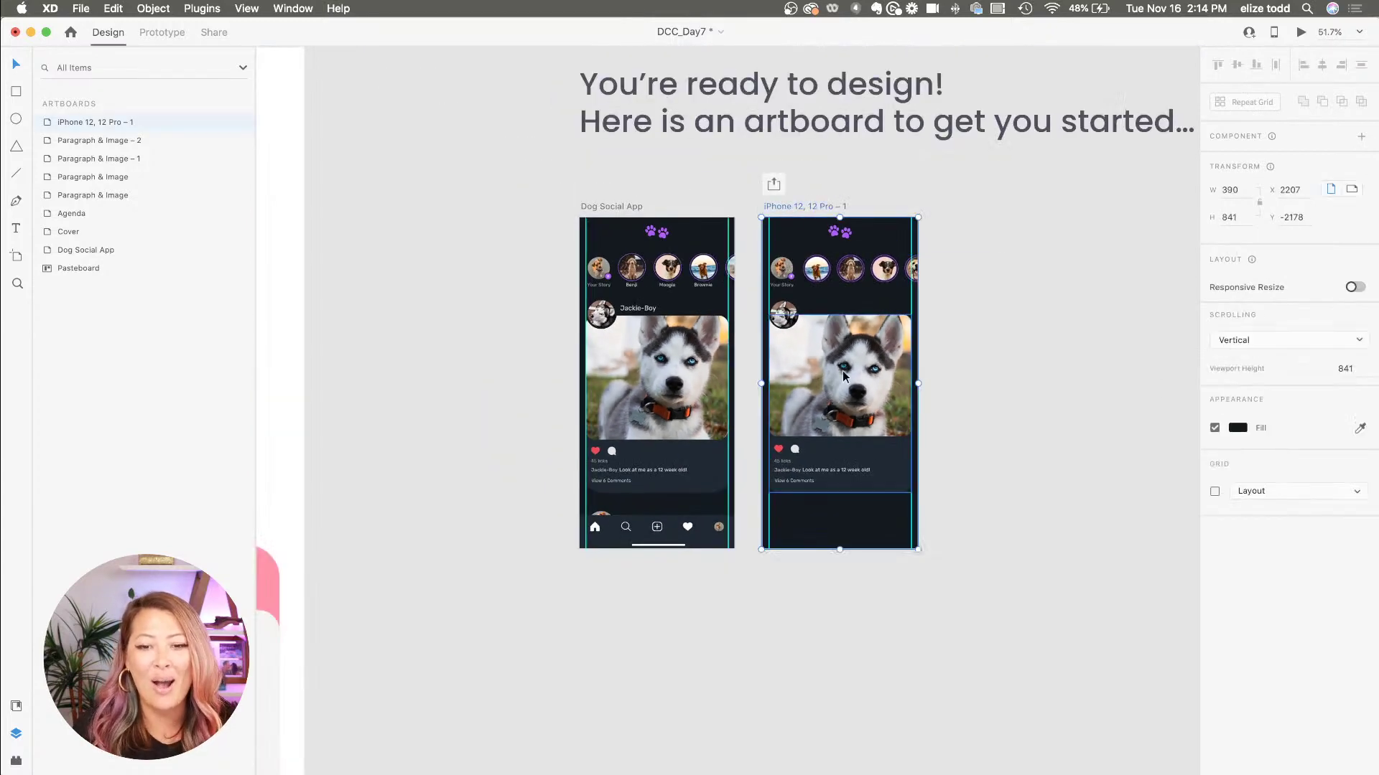
{"action": "scroll", "coordinate": [836, 452], "scroll_direction": "down", "scroll_amount": 2}
{"action": "scroll", "coordinate": [837, 453], "scroll_direction": "right", "scroll_amount": 2}
{"action": "scroll", "coordinate": [806, 518], "scroll_direction": "down", "scroll_amount": 1}
{"action": "scroll", "coordinate": [805, 518], "scroll_direction": "right", "scroll_amount": 1}
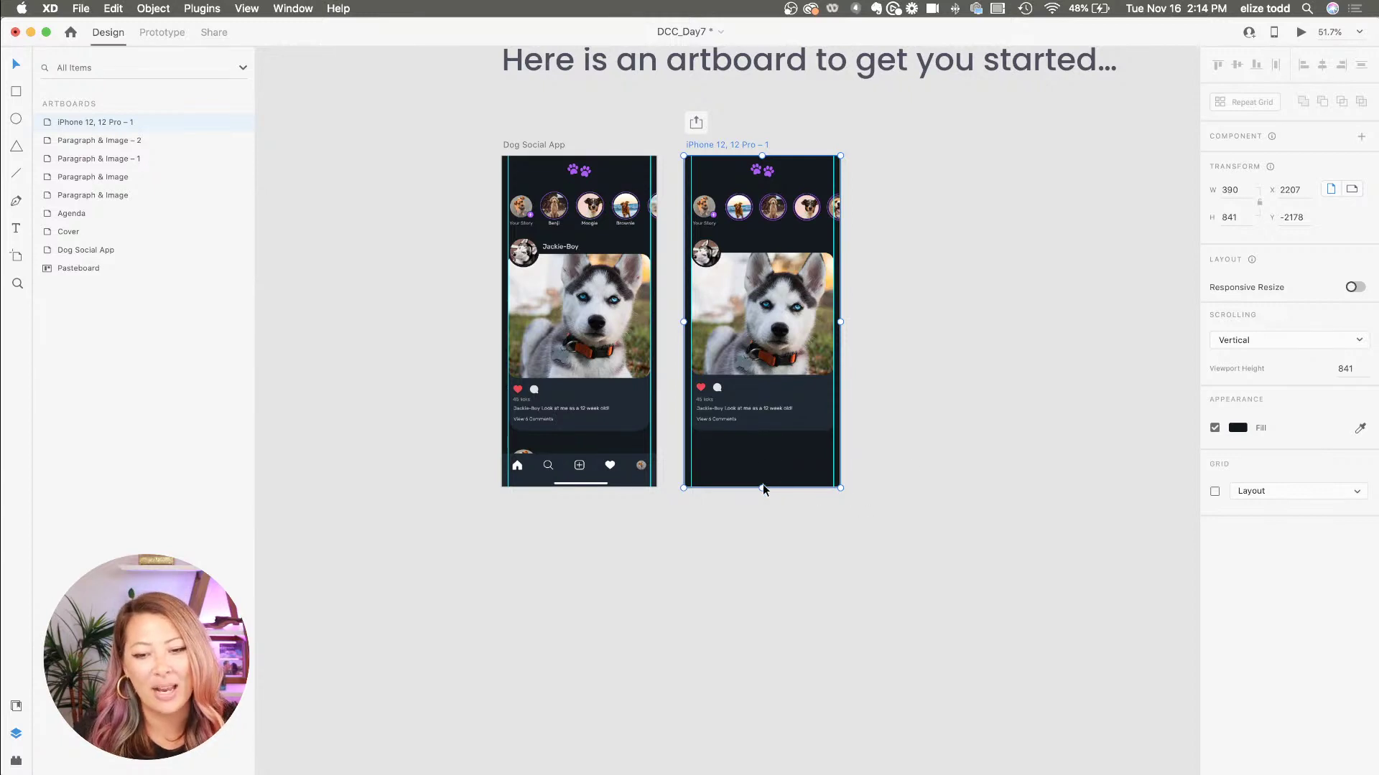
{"action": "left_click_drag", "start_coordinate": [762, 487], "coordinate": [799, 738]}
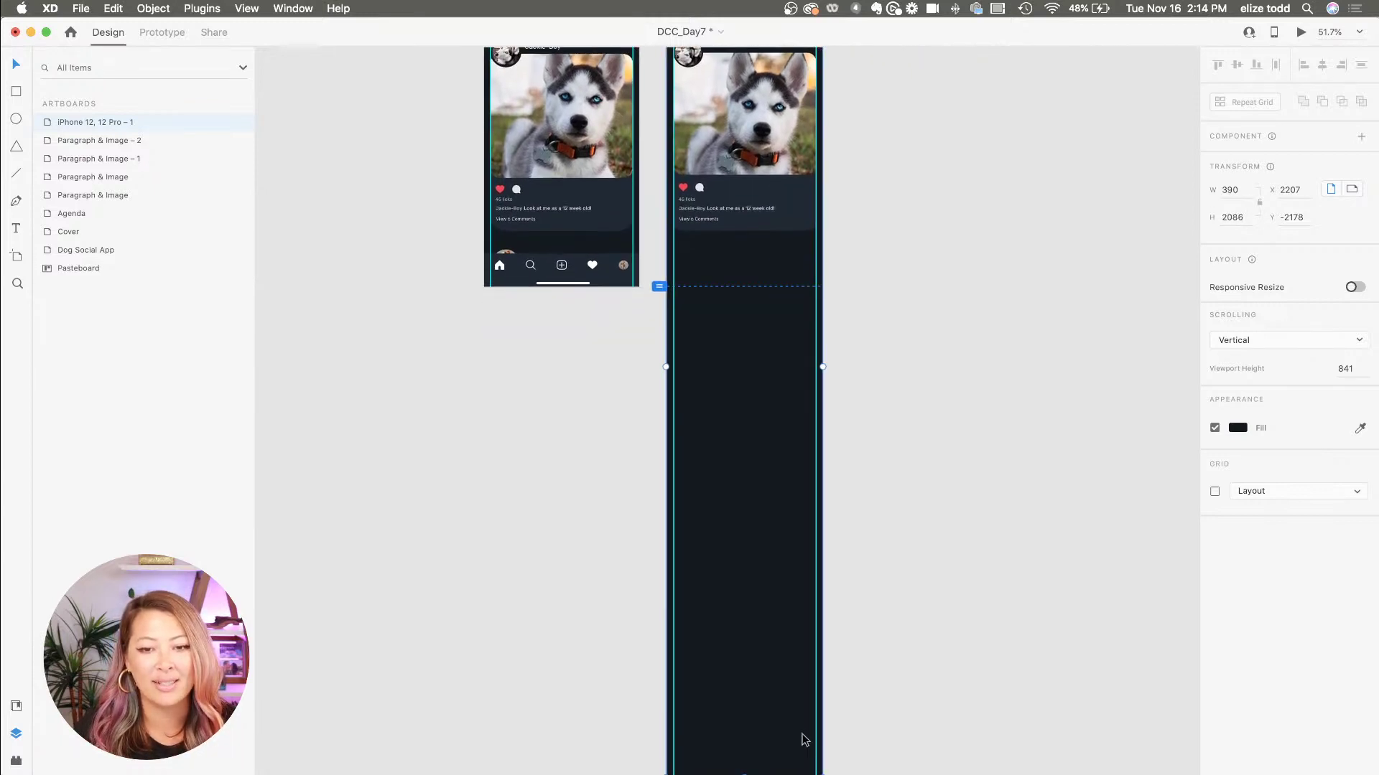
- Turn the complete husky post, with avatar, photo, icons and caption, into a Repeat Grid extended downward to three posts
{"action": "scroll", "coordinate": [775, 345], "scroll_direction": "up", "scroll_amount": 5}
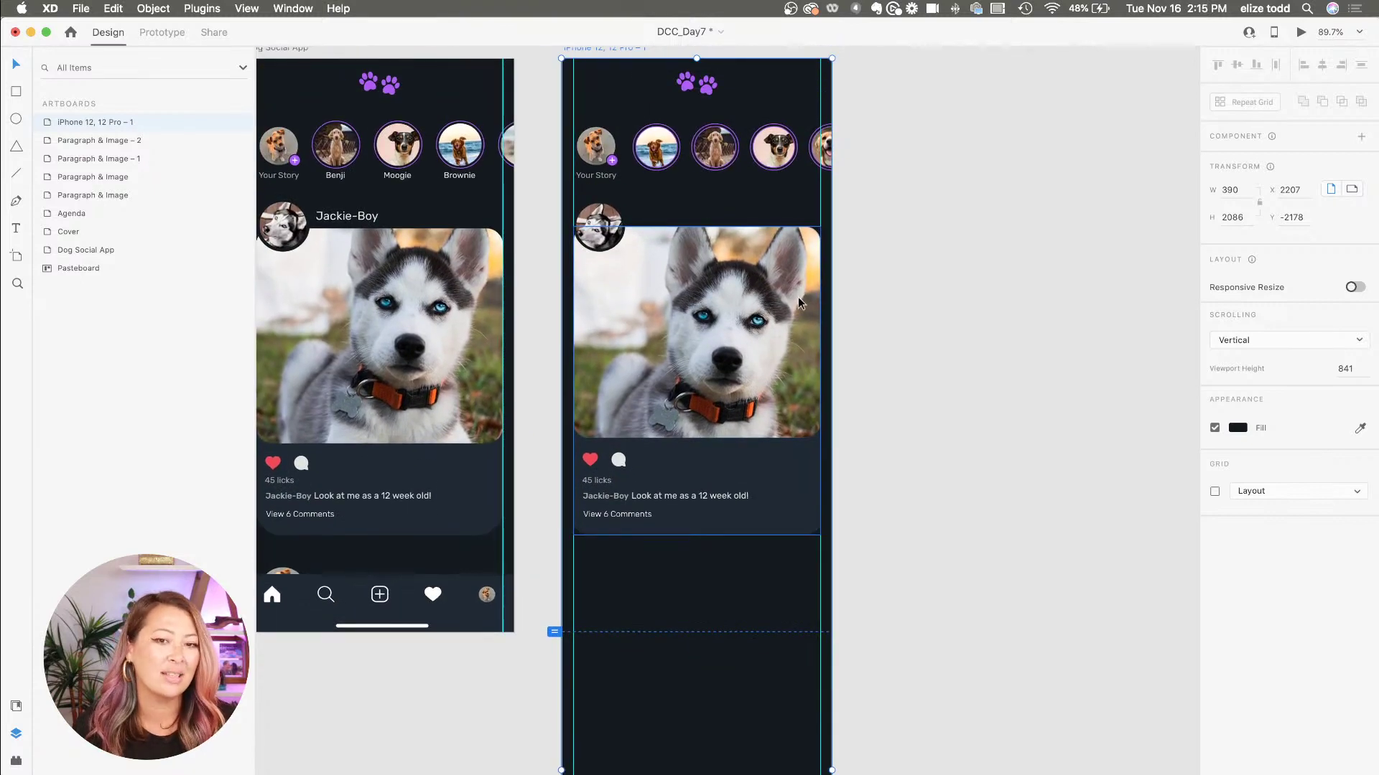
{"action": "left_click", "coordinate": [981, 564]}
{"action": "left_click_drag", "start_coordinate": [936, 564], "coordinate": [548, 221]}
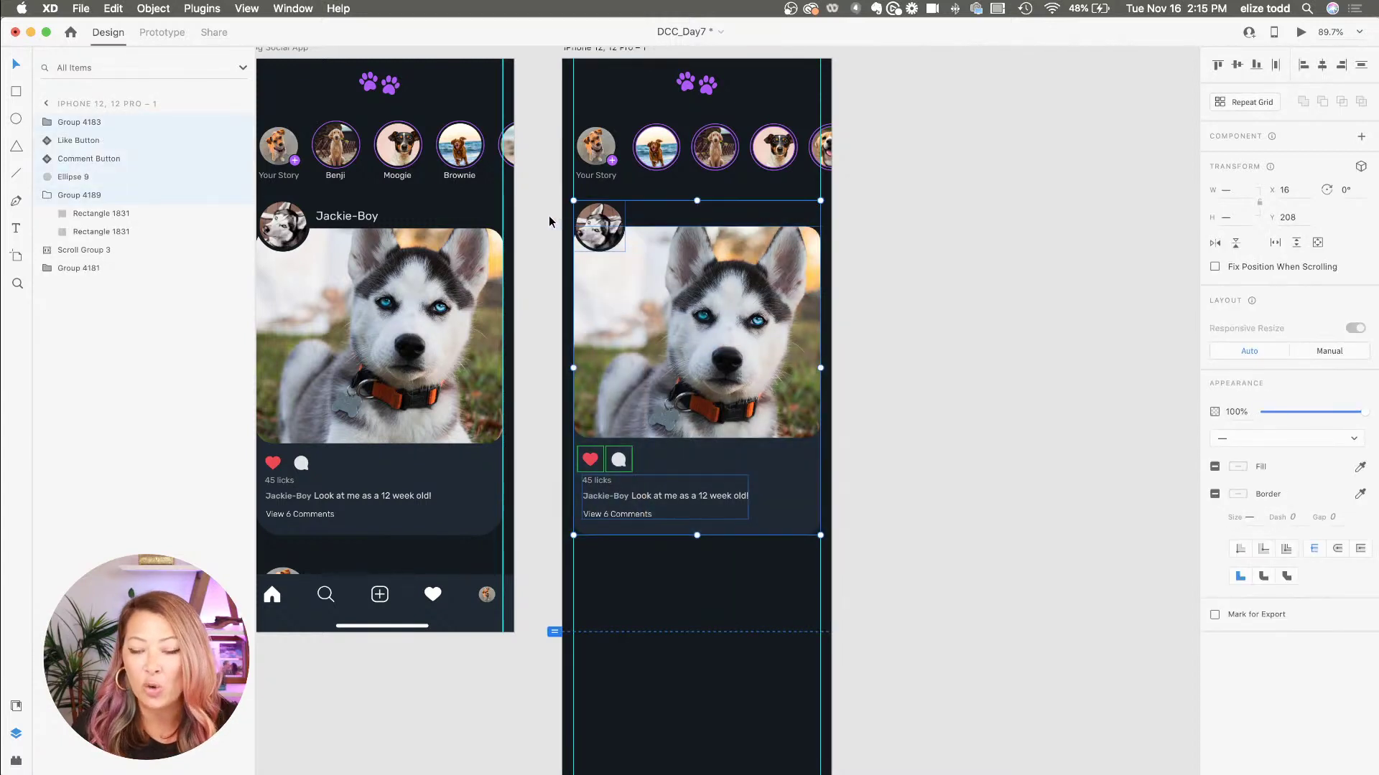
{"action": "left_click", "coordinate": [1247, 102]}
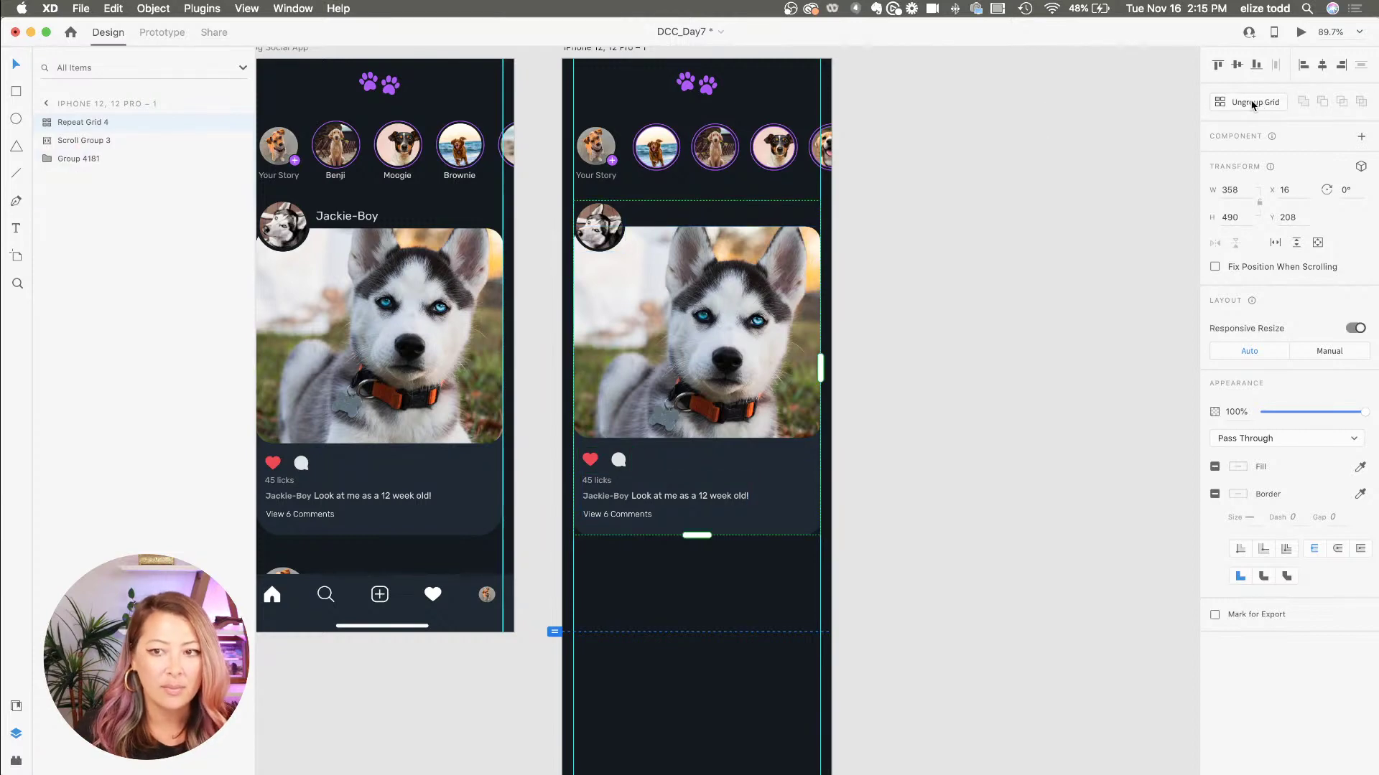
{"action": "scroll", "coordinate": [744, 324], "scroll_direction": "down", "scroll_amount": 5}
{"action": "left_click_drag", "start_coordinate": [718, 444], "coordinate": [762, 669]}
{"action": "scroll", "coordinate": [714, 313], "scroll_direction": "up", "scroll_amount": 4}
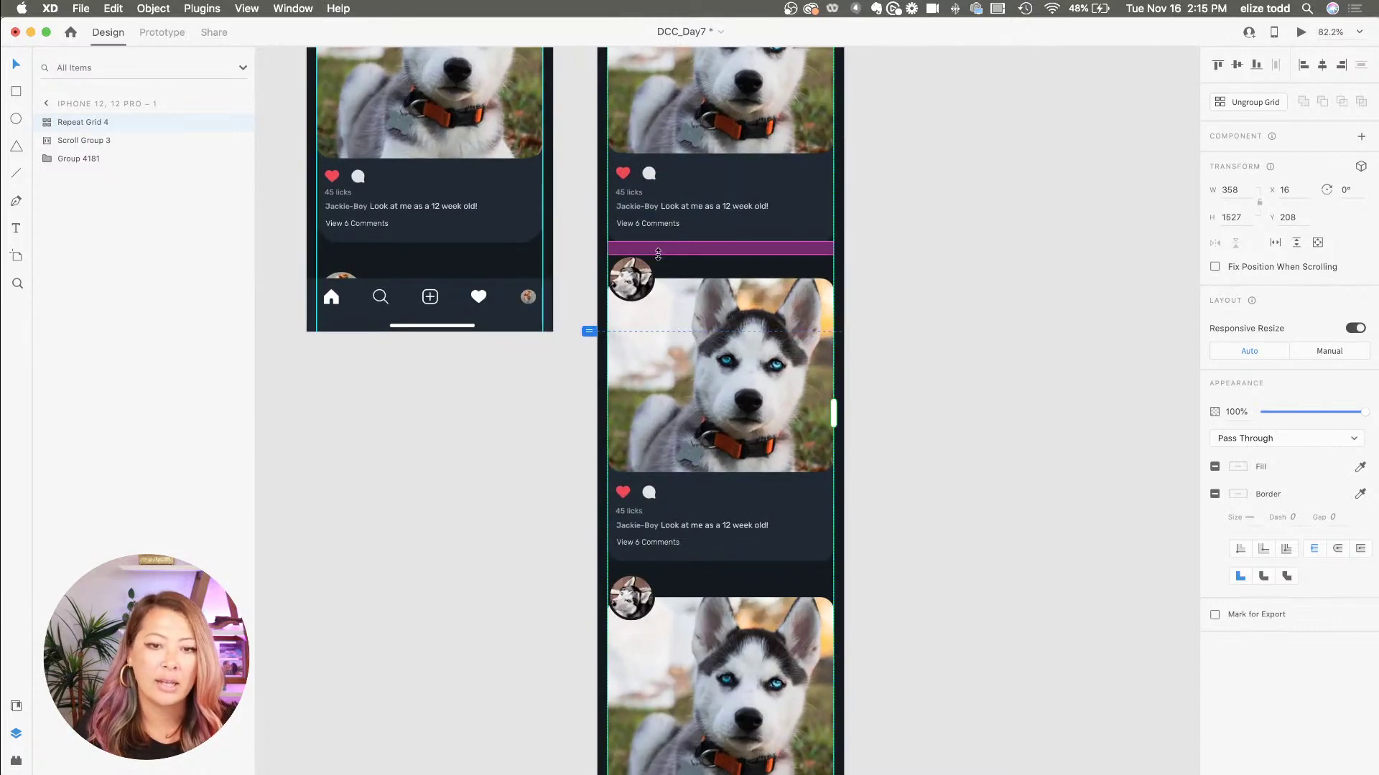
- Widen the gap between the repeated posts to about 38 px and ungroup the grid into separate posts
{"action": "left_click_drag", "start_coordinate": [668, 253], "coordinate": [668, 265]}
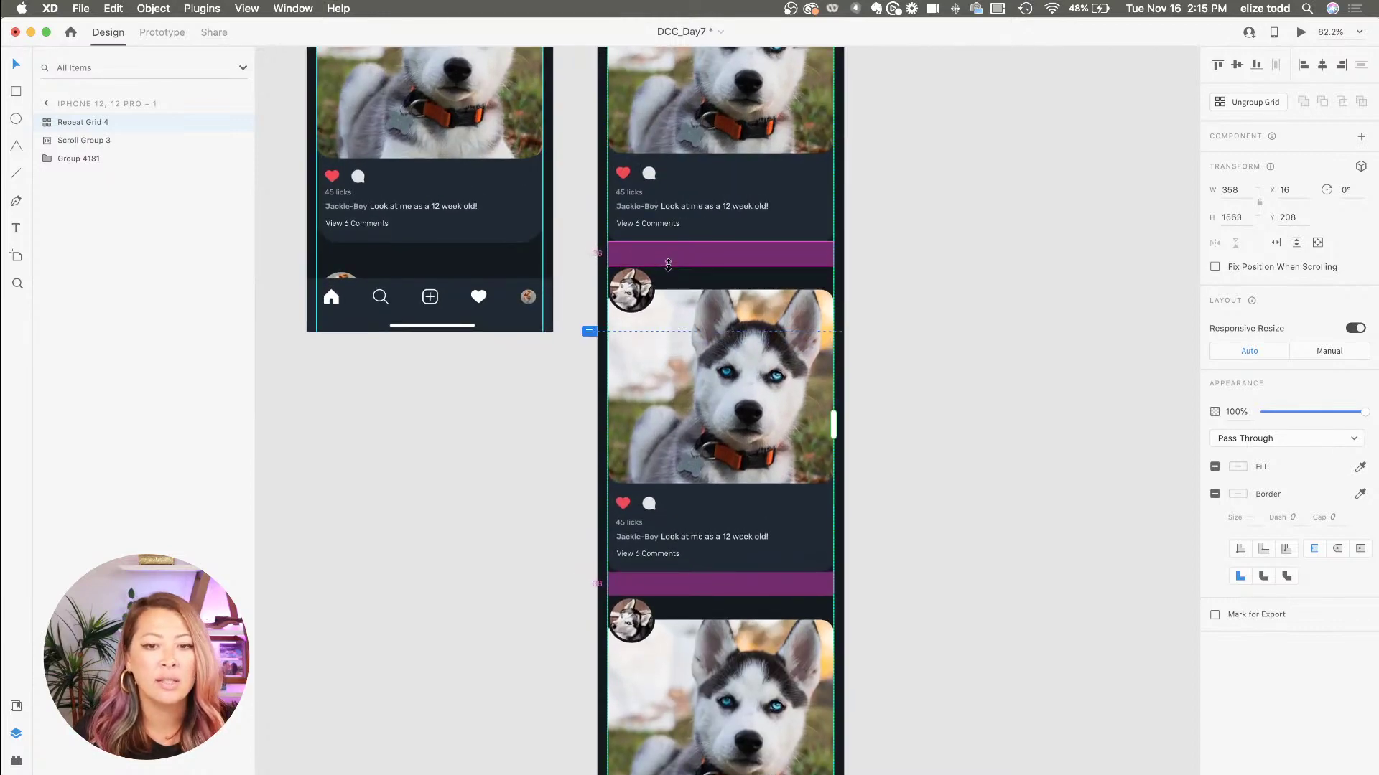
{"action": "scroll", "coordinate": [975, 298], "scroll_direction": "down", "scroll_amount": 4}
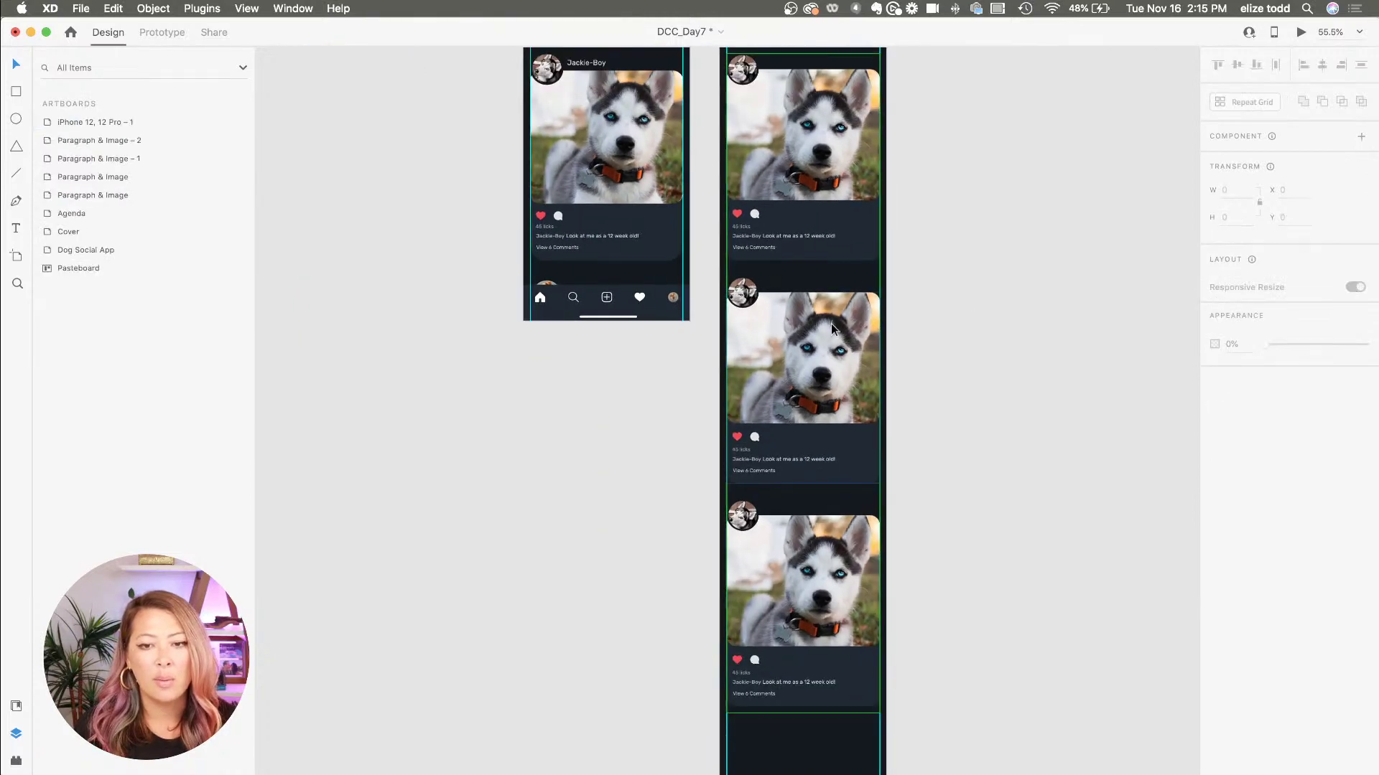
{"action": "left_click", "coordinate": [1246, 100]}
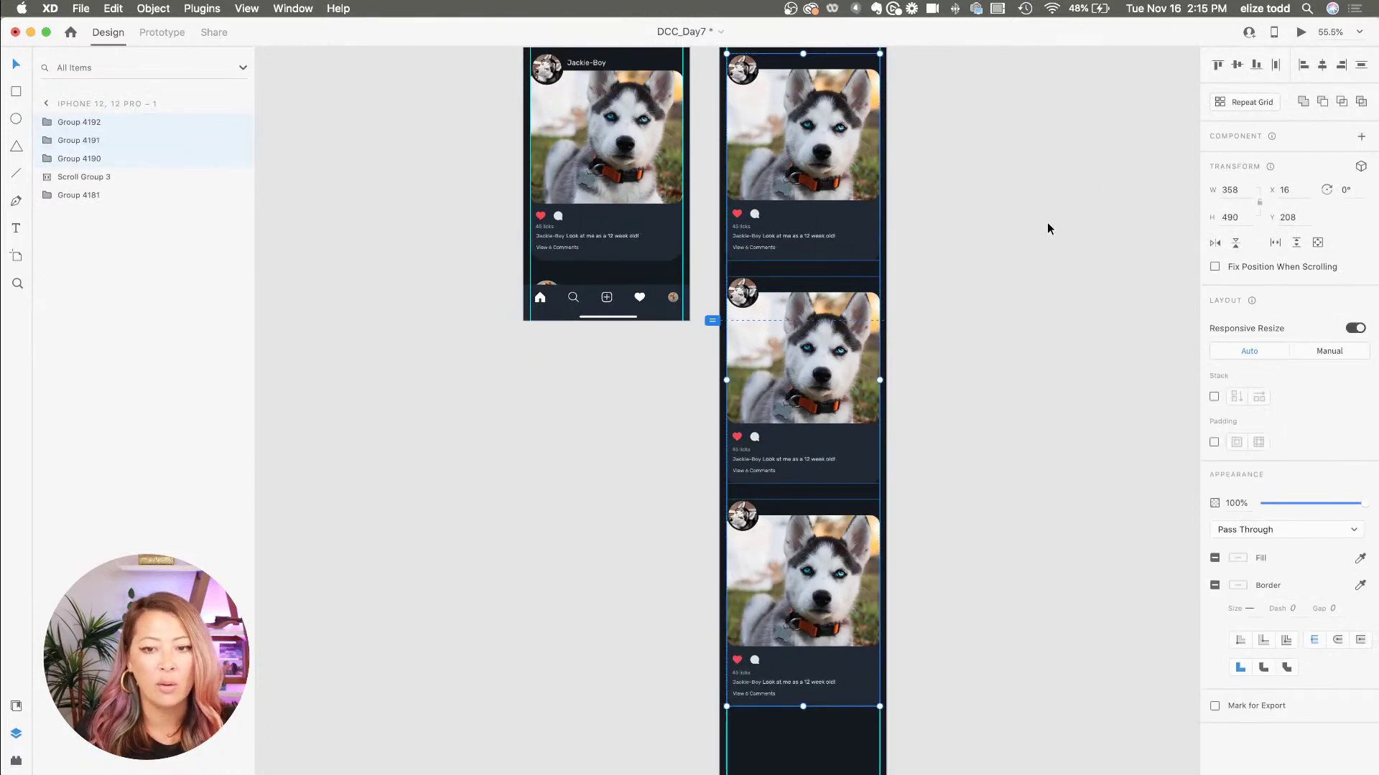
{"action": "left_click", "coordinate": [1045, 223]}
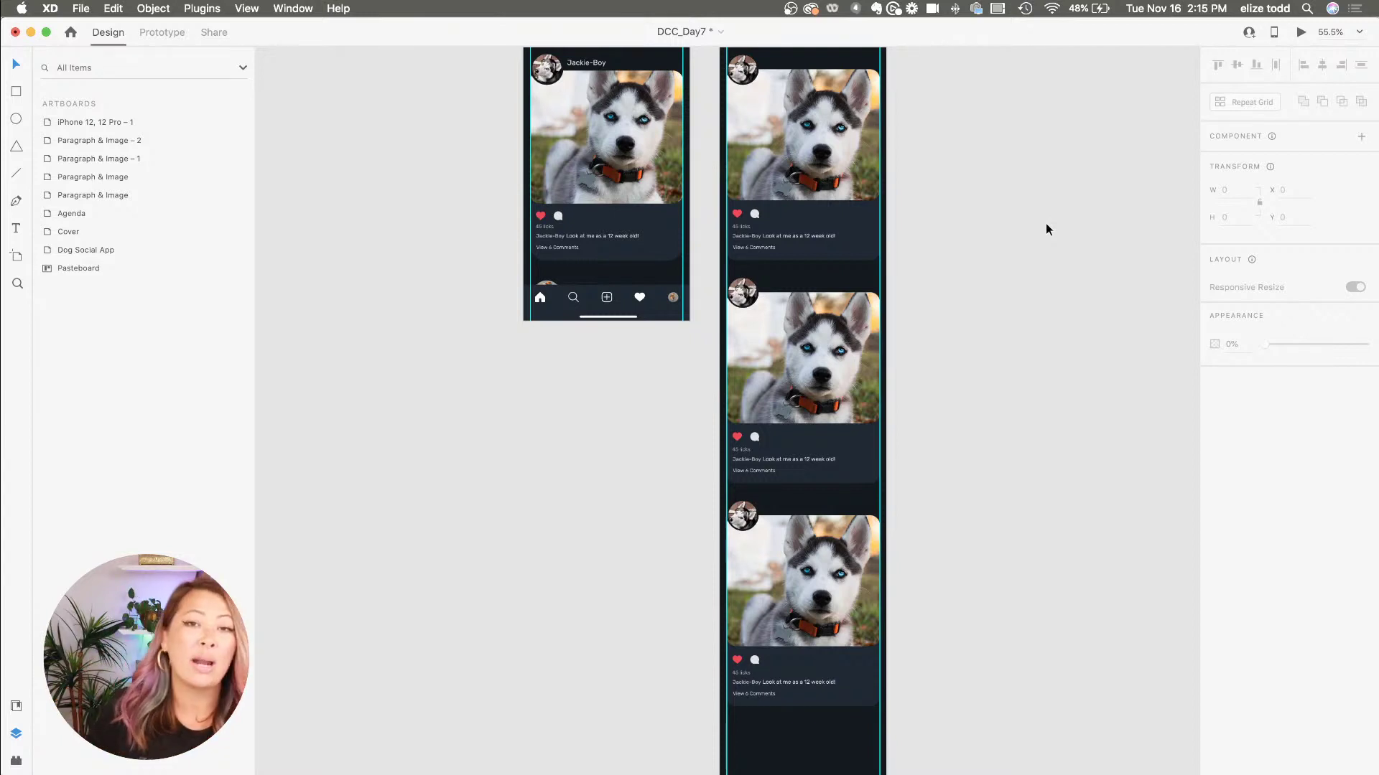
- Replace the second post's avatar with Cashew.jpg from the Day 7 assets folder in Finder
{"action": "scroll", "coordinate": [941, 284], "scroll_direction": "up", "scroll_amount": 5}
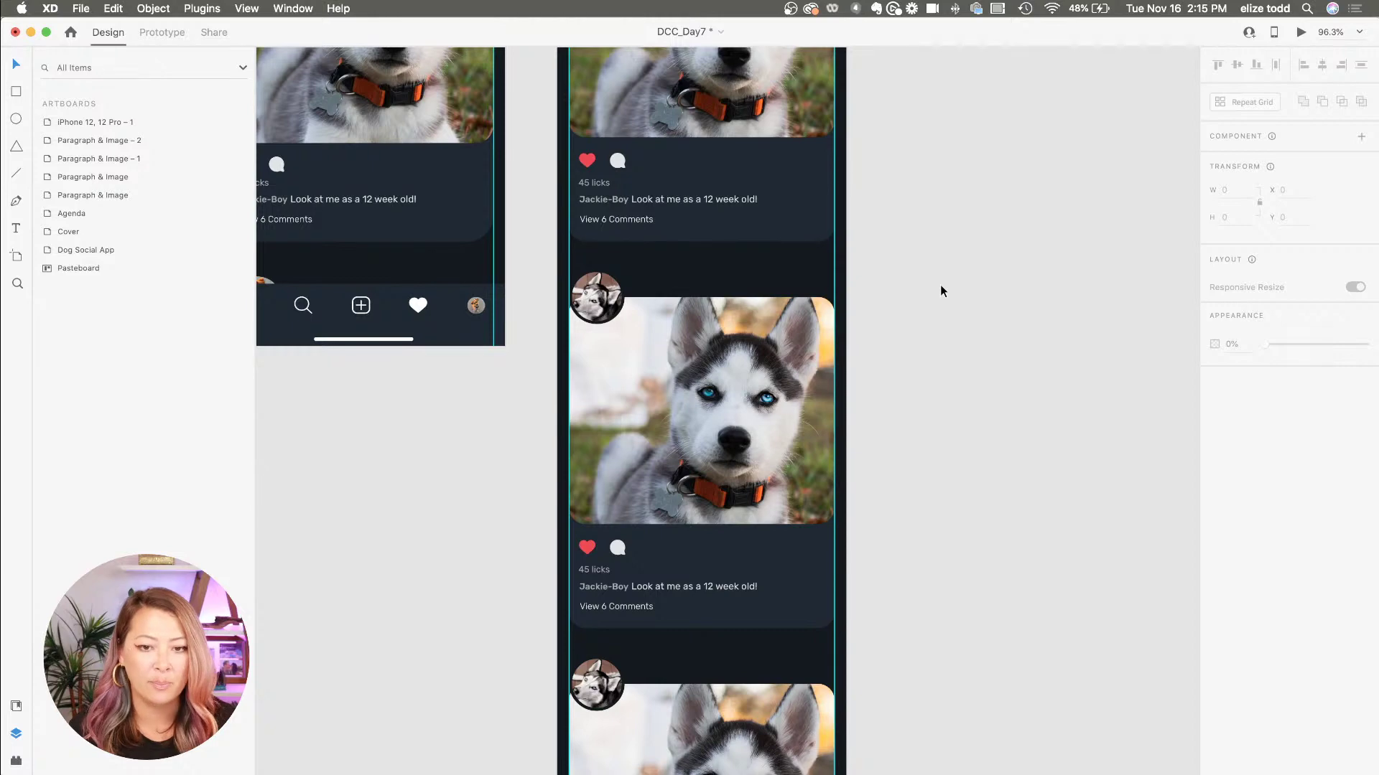
{"action": "scroll", "coordinate": [676, 316], "scroll_direction": "down", "scroll_amount": 3}
{"action": "scroll", "coordinate": [677, 315], "scroll_direction": "up", "scroll_amount": 5}
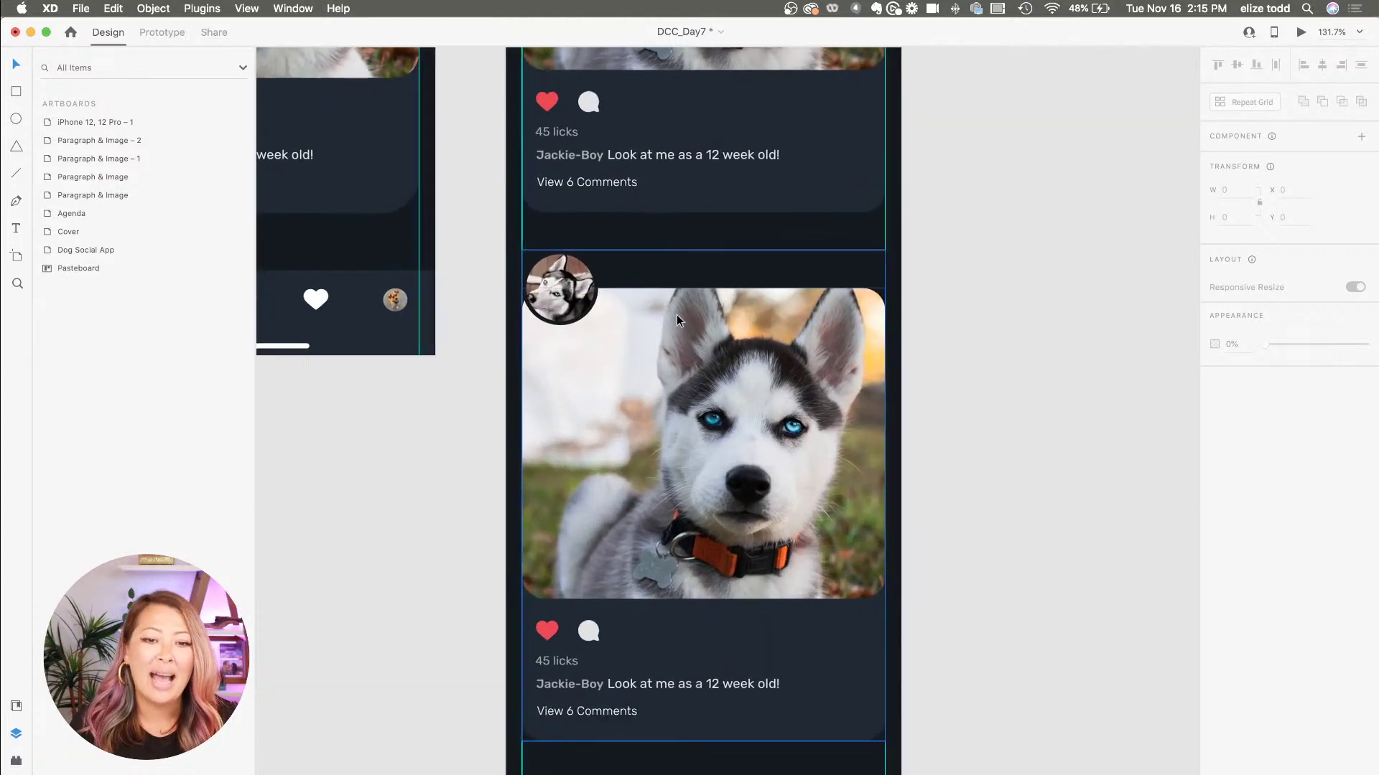
{"action": "key", "text": "super+Tab"}
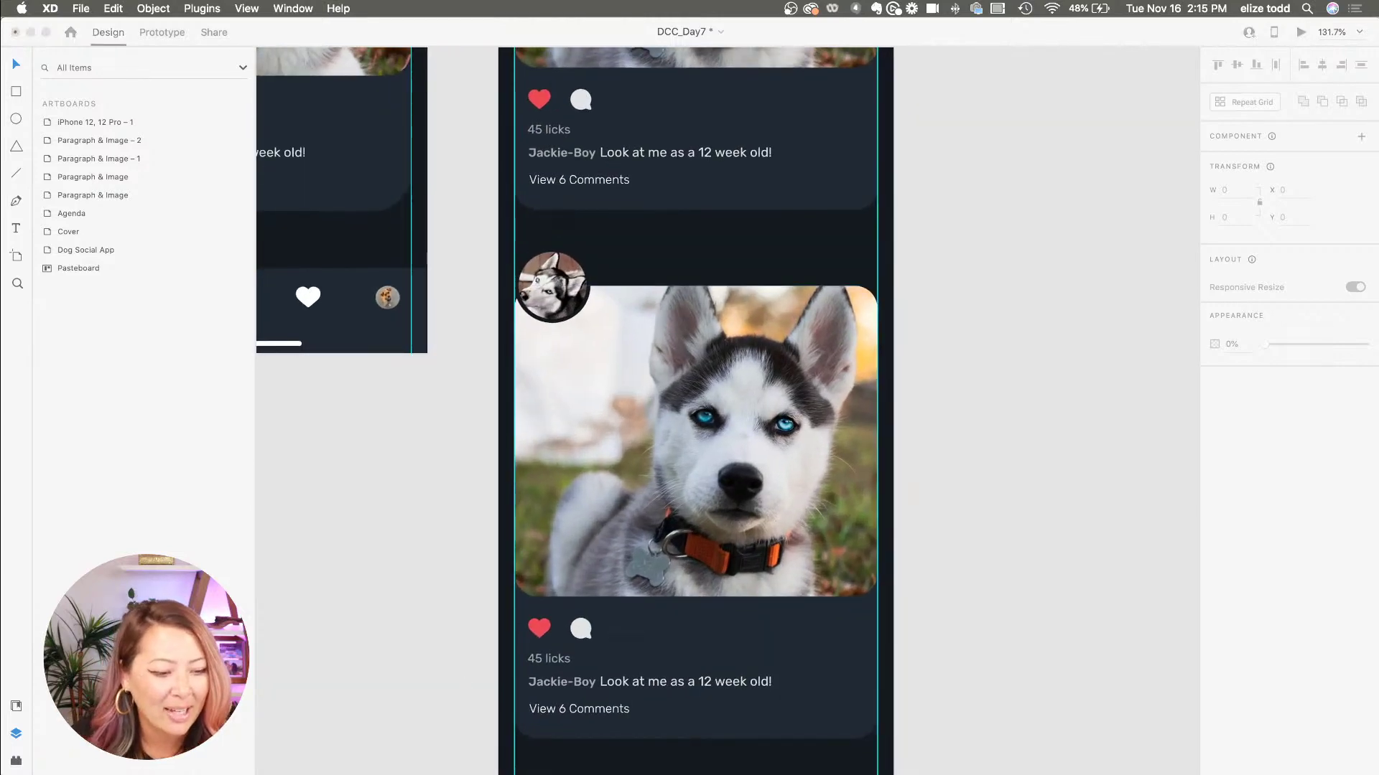
{"action": "left_click_drag", "start_coordinate": [298, 373], "coordinate": [0, 343]}
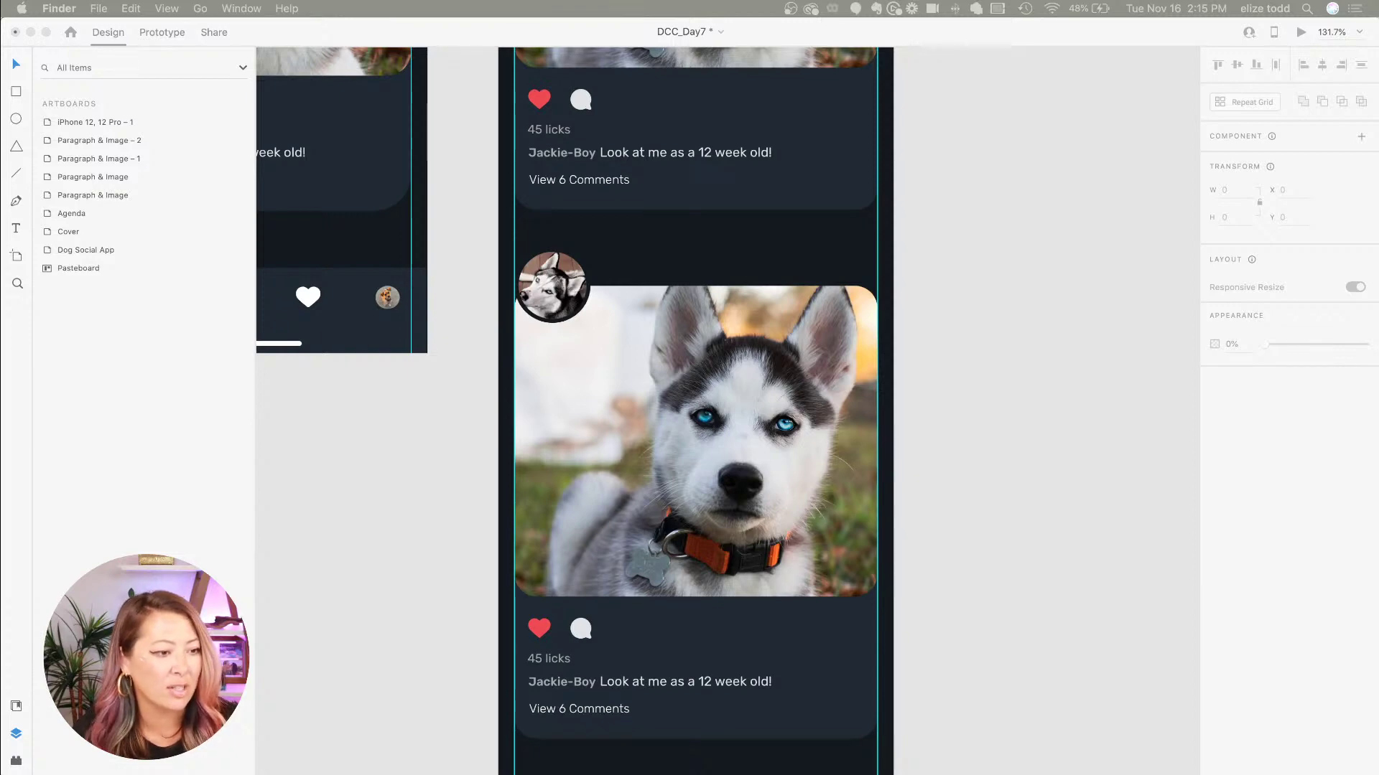
{"action": "left_click_drag", "start_coordinate": [898, 768], "coordinate": [335, 526]}
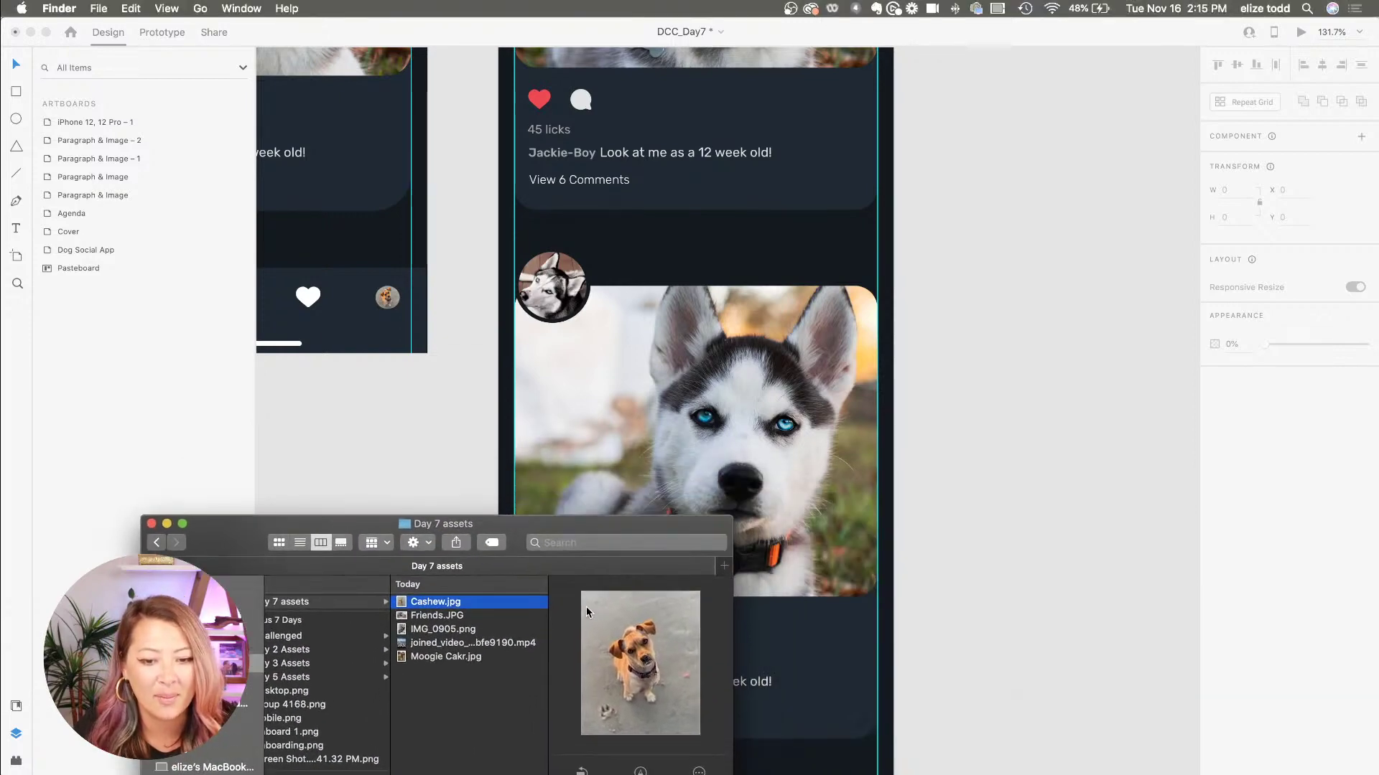
{"action": "left_click_drag", "start_coordinate": [431, 607], "coordinate": [546, 297]}
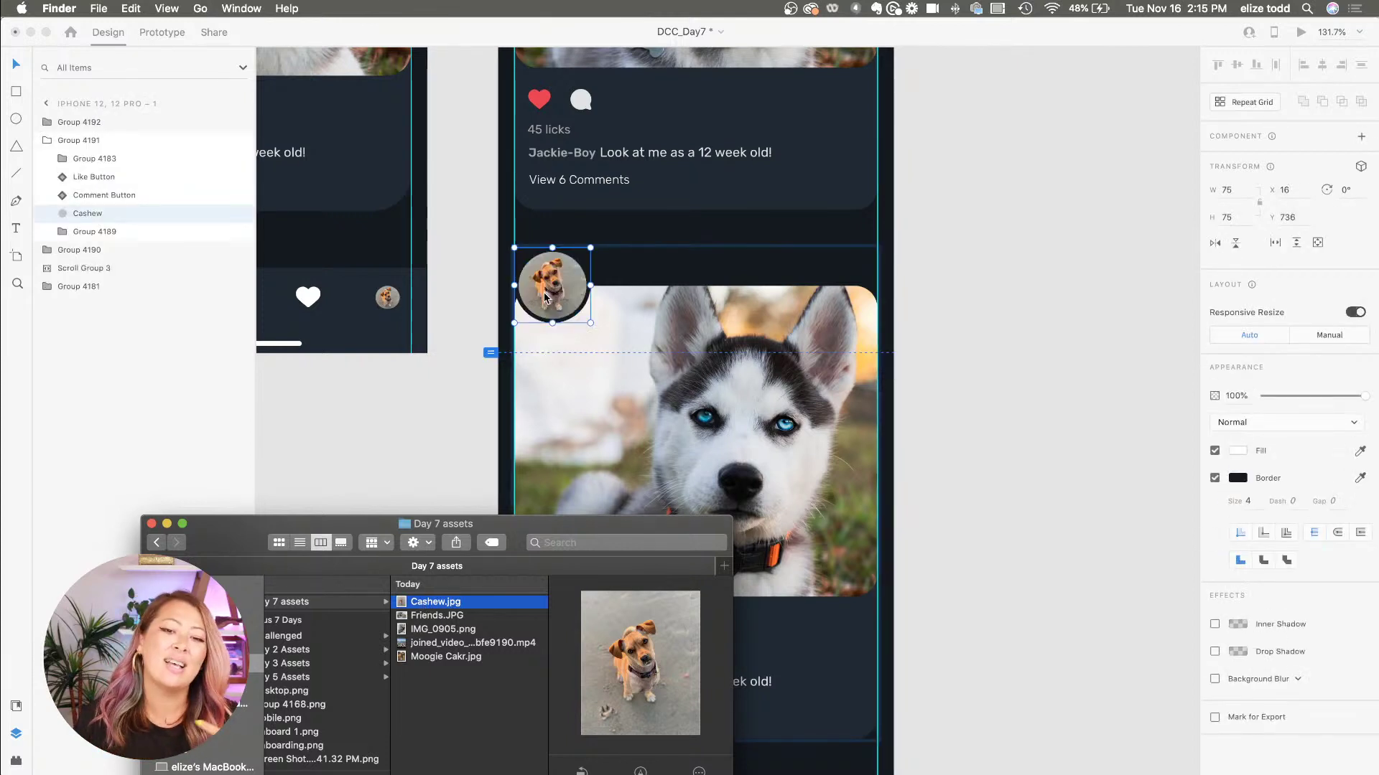
{"action": "left_click", "coordinate": [546, 296]}
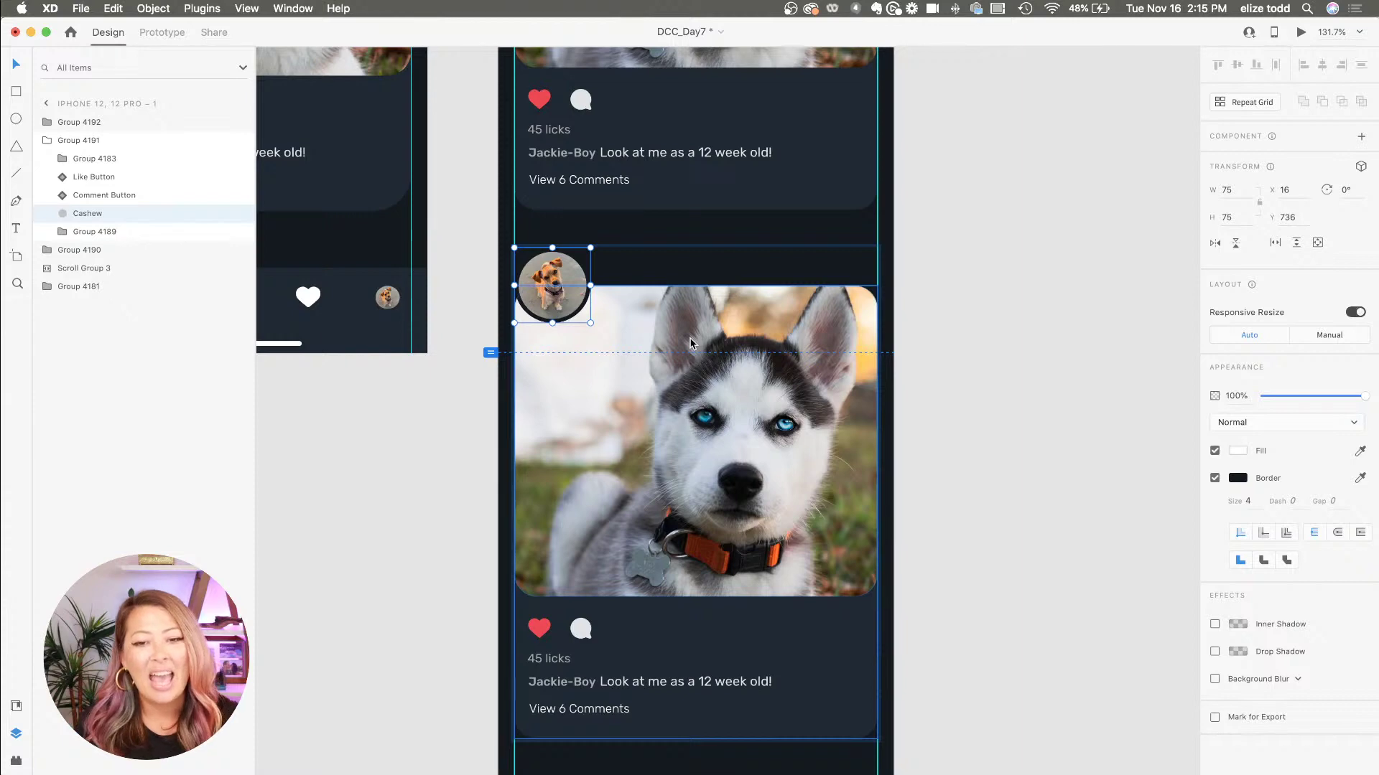
{"action": "scroll", "coordinate": [689, 343], "scroll_direction": "down", "scroll_amount": 3}
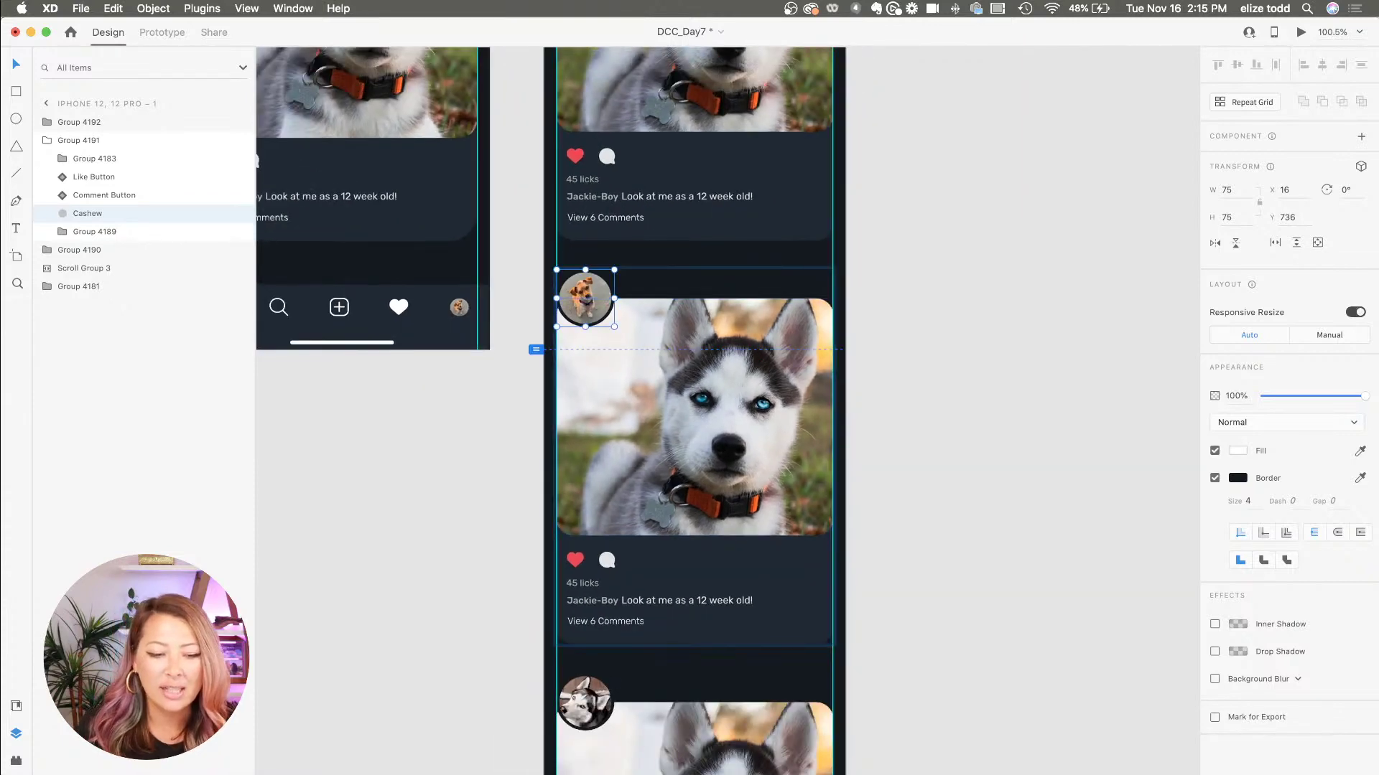
- Try to place the joined_video mp4 from the Day 7 assets folder in Finder onto the second post's husky photo
{"action": "key", "text": "super+Tab"}
{"action": "left_click", "coordinate": [439, 624]}
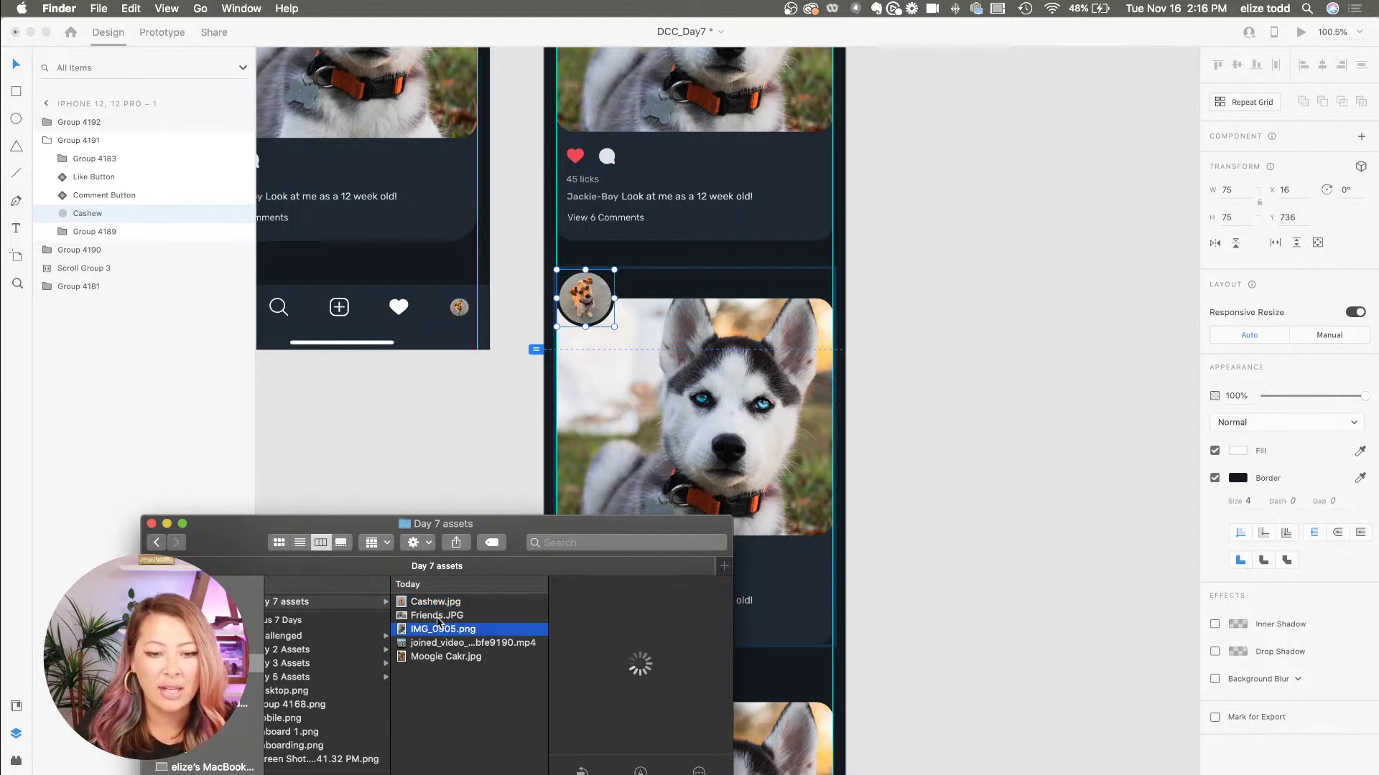
{"action": "left_click_drag", "start_coordinate": [431, 644], "coordinate": [704, 379]}
{"action": "scroll", "coordinate": [743, 442], "scroll_direction": "down", "scroll_amount": 5}
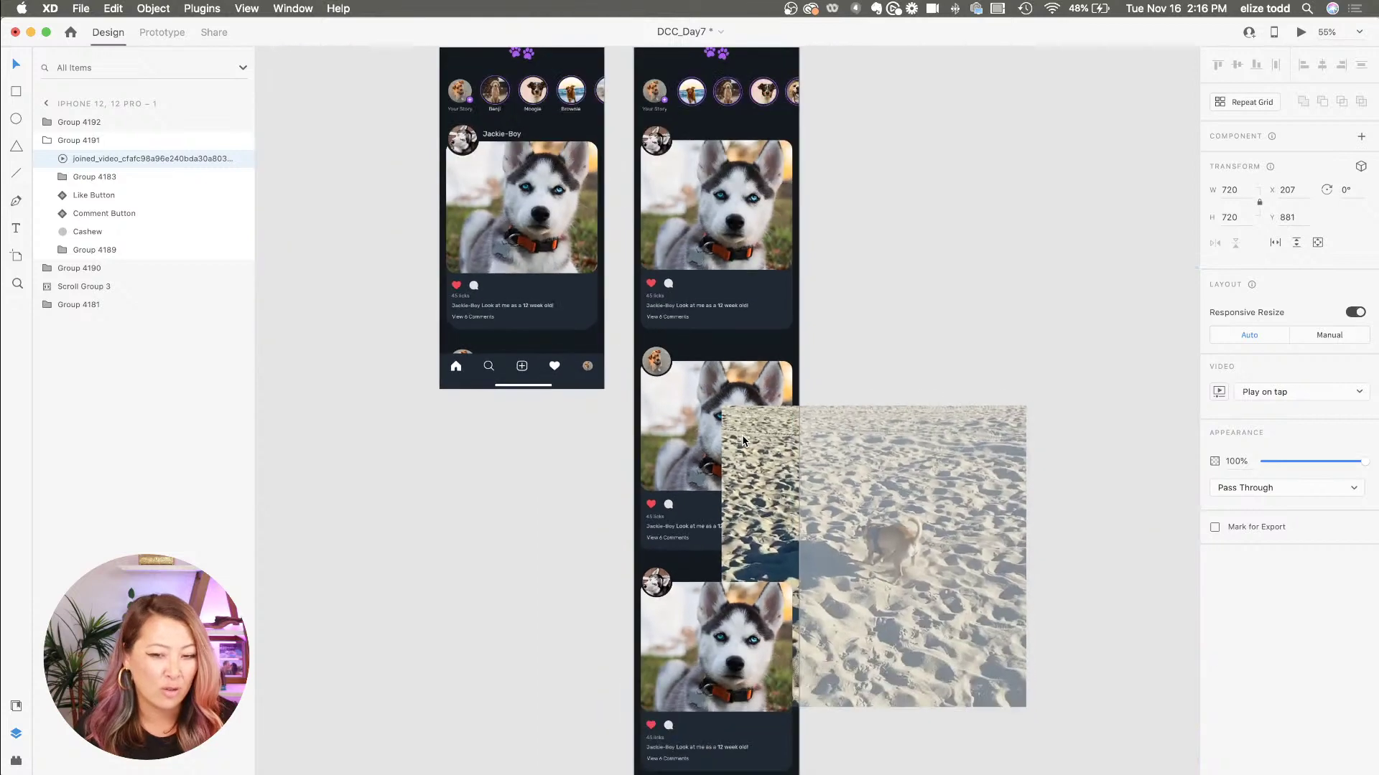
{"action": "key", "text": "super+z"}
{"action": "left_click", "coordinate": [800, 435]}
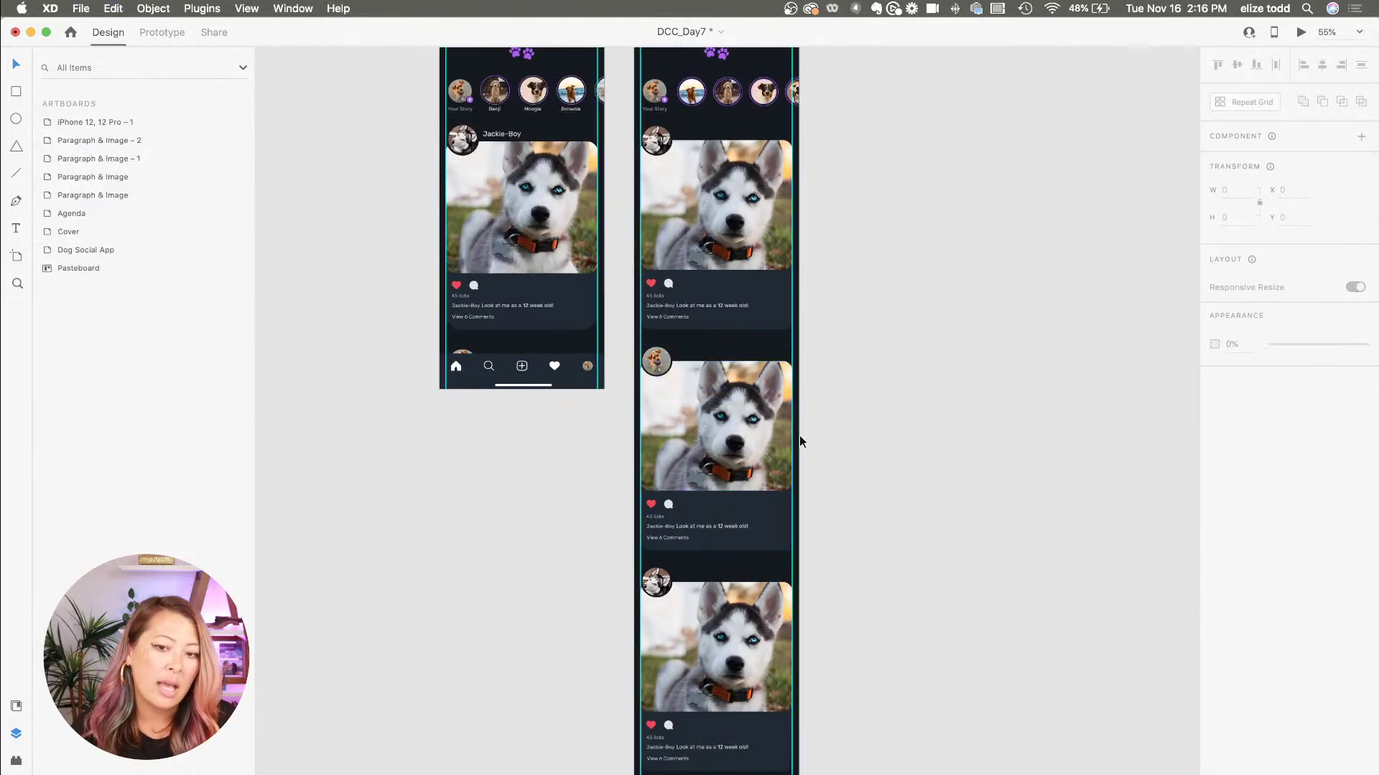
- Delete the husky photo rectangle from the second post, keeping the dark card background
{"action": "left_click", "coordinate": [761, 437]}
{"action": "scroll", "coordinate": [753, 434], "scroll_direction": "up", "scroll_amount": 5}
{"action": "double_click", "coordinate": [694, 435]}
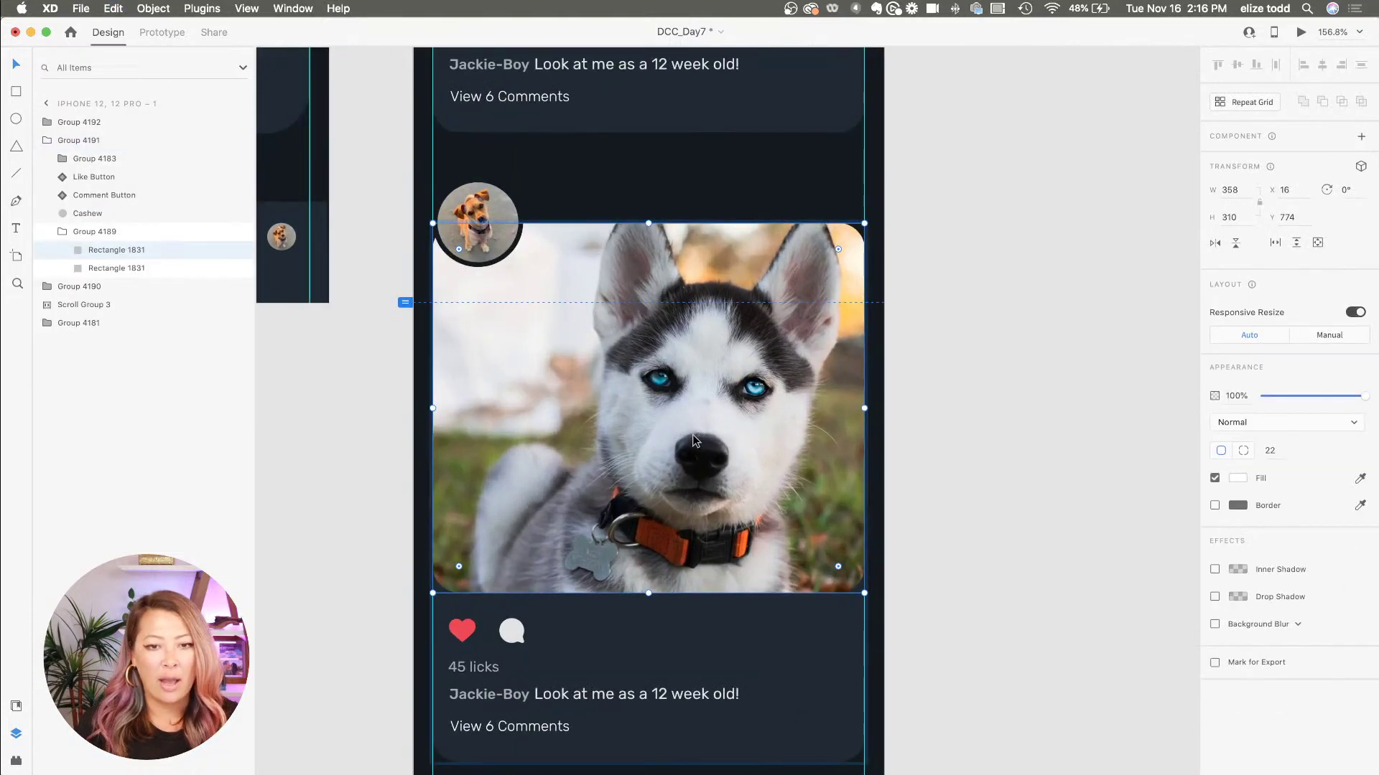
{"action": "key", "text": "Delete"}
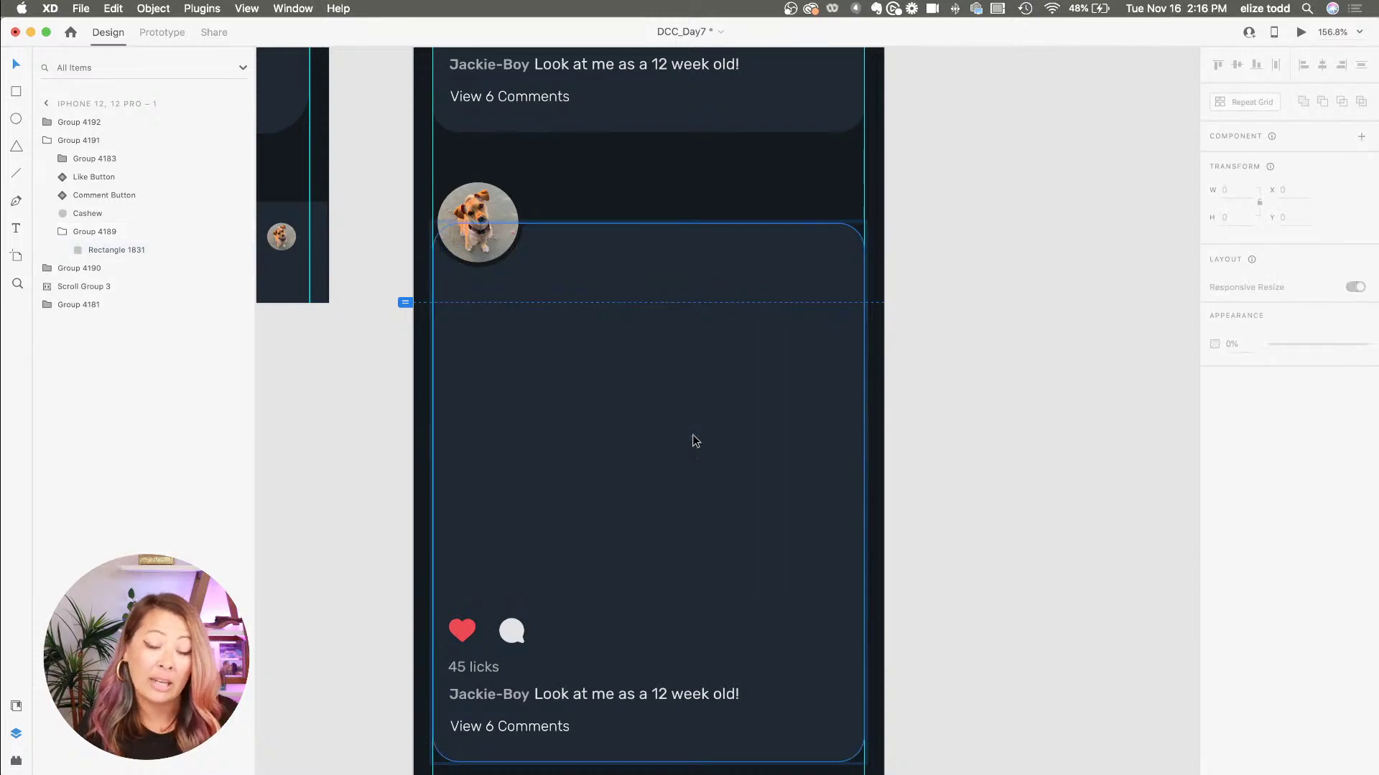
- Duplicate the second post's card background rectangle and shorten the copy from below to a height of 244
{"action": "scroll", "coordinate": [695, 441], "scroll_direction": "down", "scroll_amount": 3}
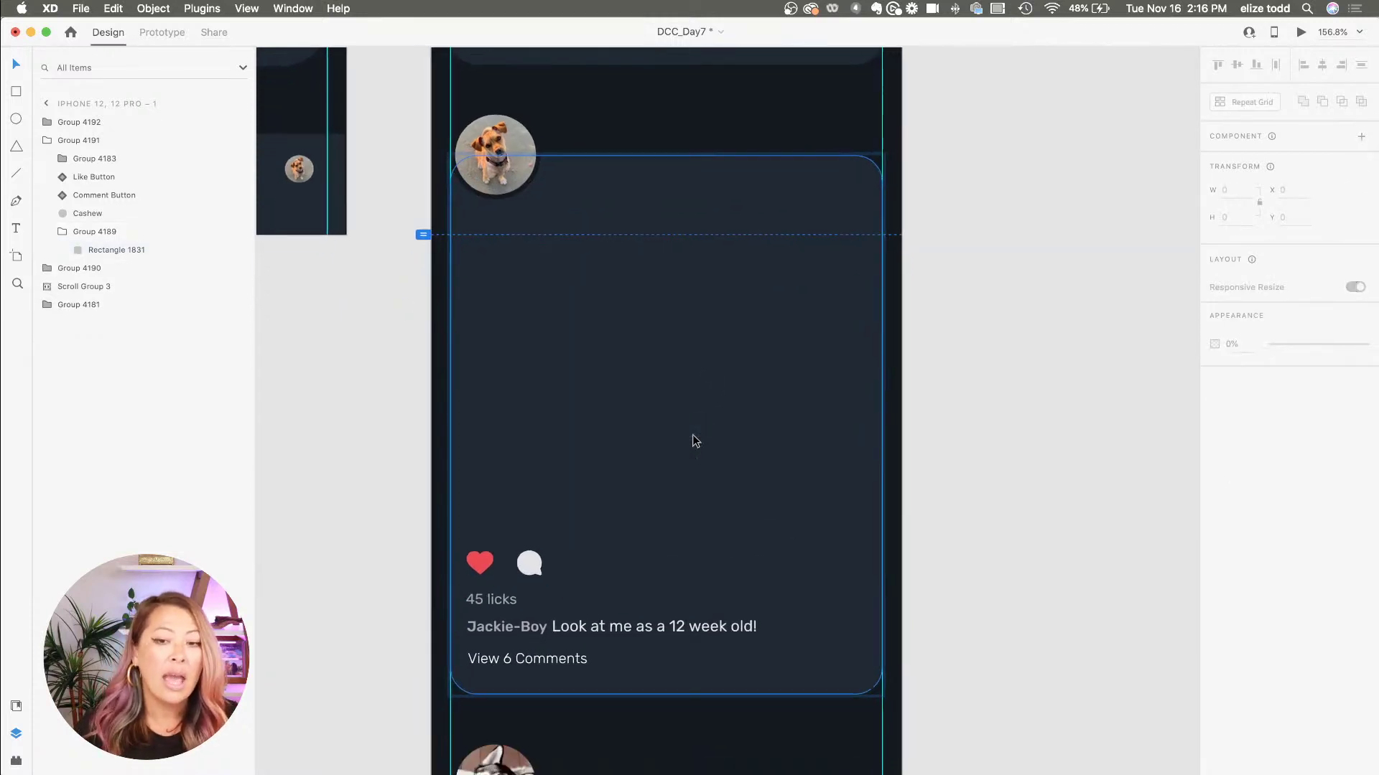
{"action": "left_click", "coordinate": [667, 356]}
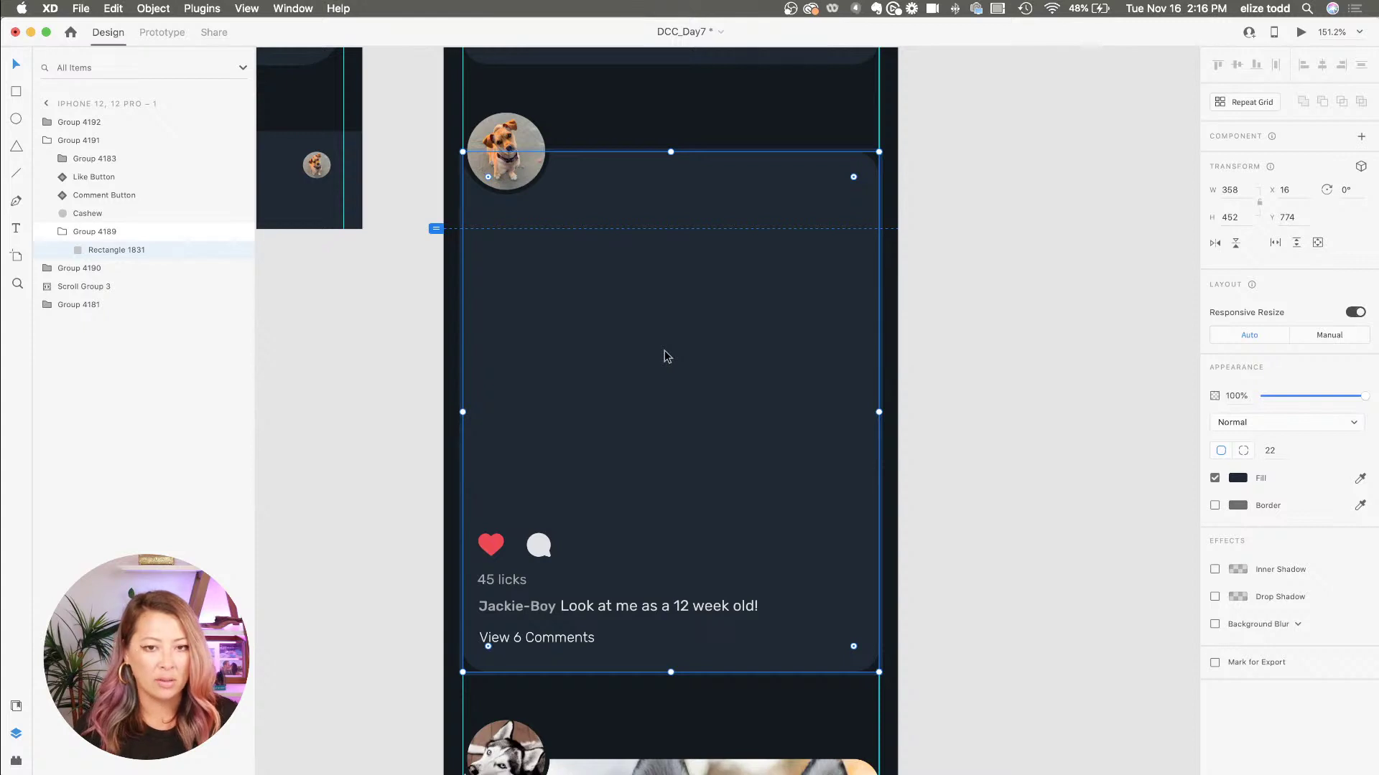
{"action": "key", "text": "super+d"}
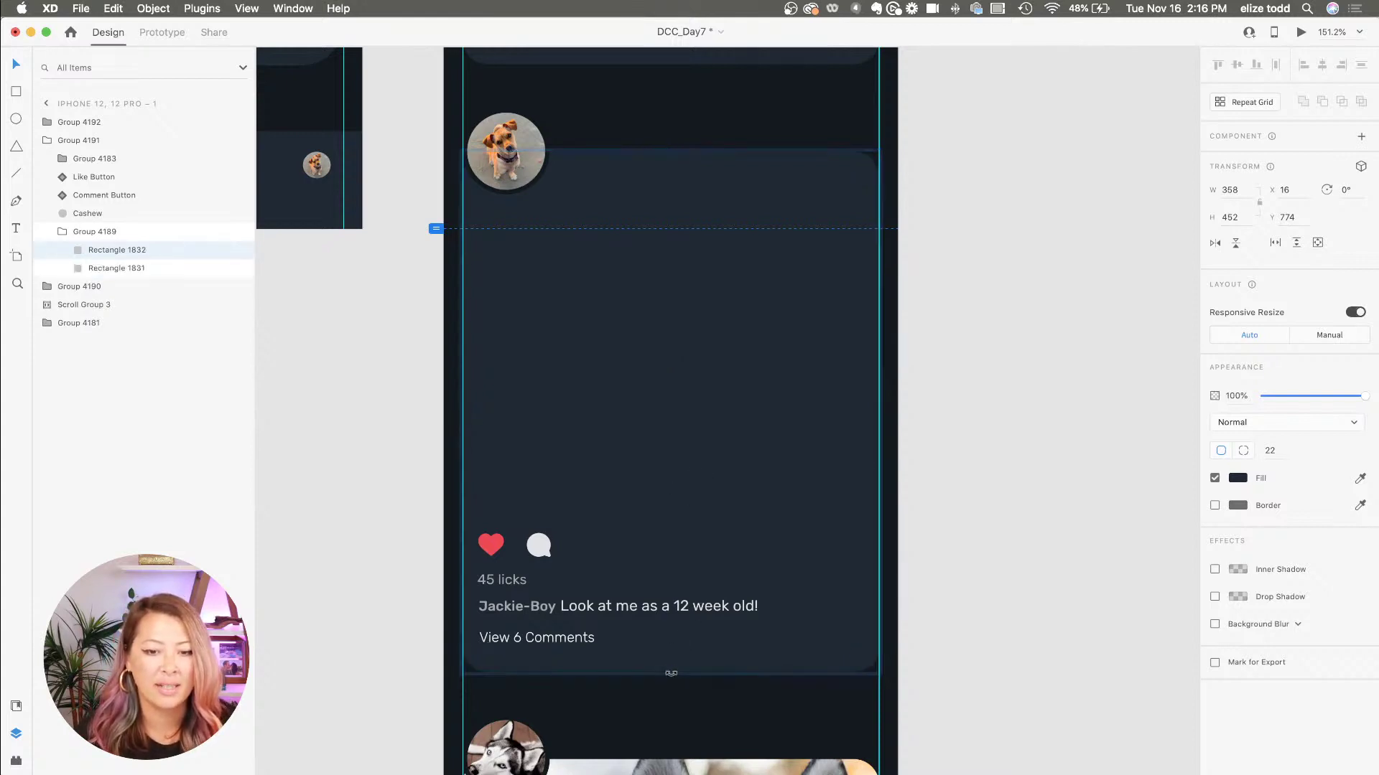
{"action": "left_click_drag", "start_coordinate": [671, 672], "coordinate": [648, 432]}
{"action": "scroll", "coordinate": [648, 432], "scroll_direction": "down", "scroll_amount": 5}
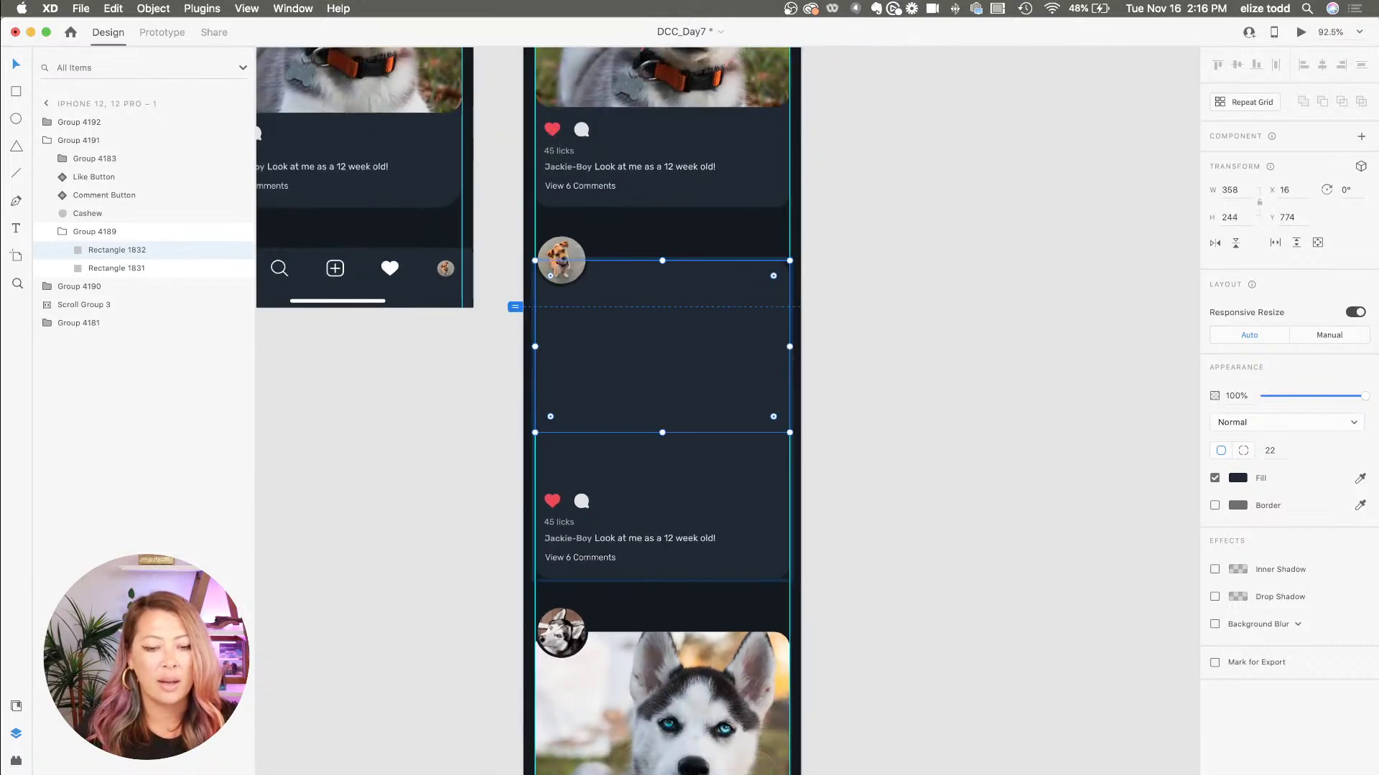
- Fill the shortened rectangle in the second post with the joined_video mp4 from the Day 7 assets folder in Finder
{"action": "key", "text": "super+Tab"}
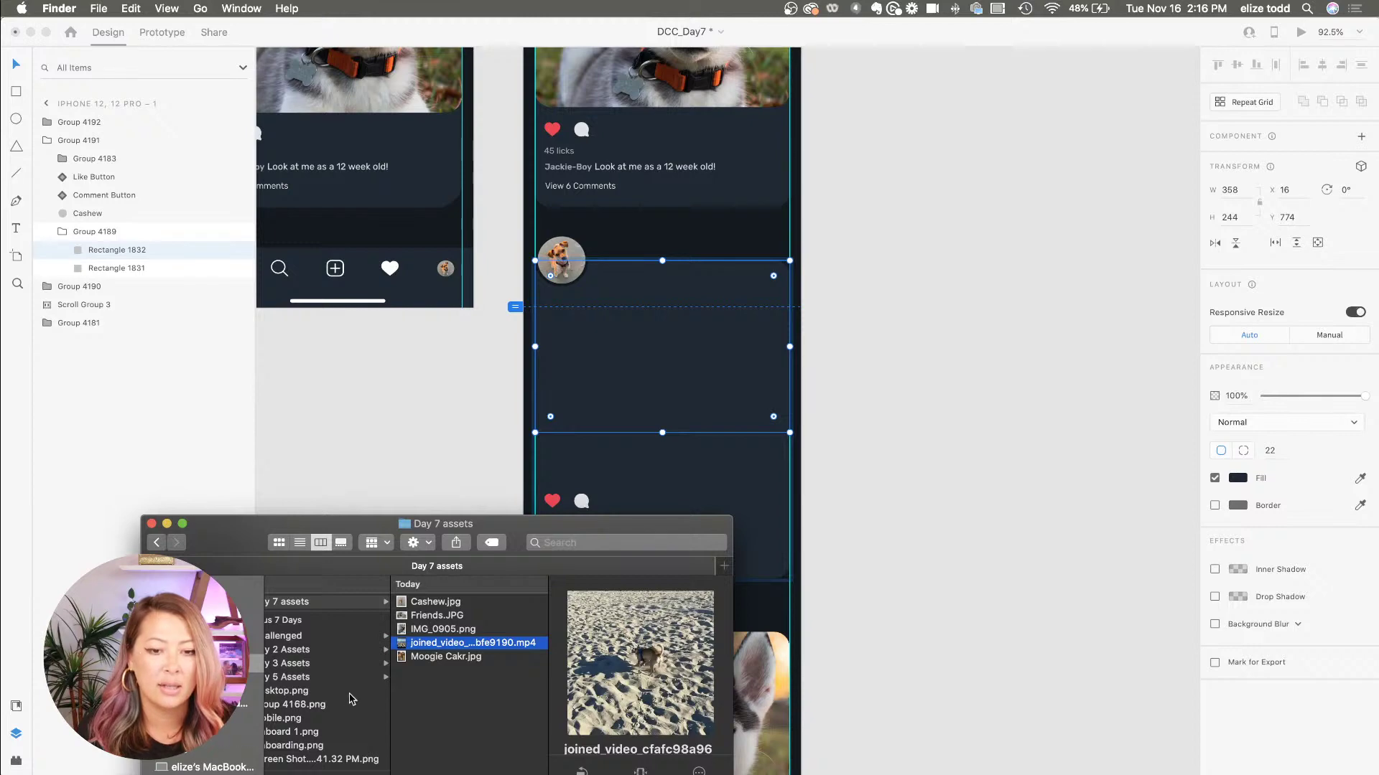
{"action": "left_click_drag", "start_coordinate": [415, 643], "coordinate": [665, 402]}
{"action": "left_click", "coordinate": [662, 407]}
- Check the first post's photo height and set the second post's video mask rectangle to the same height, 310
{"action": "scroll", "coordinate": [662, 407], "scroll_direction": "up", "scroll_amount": 5}
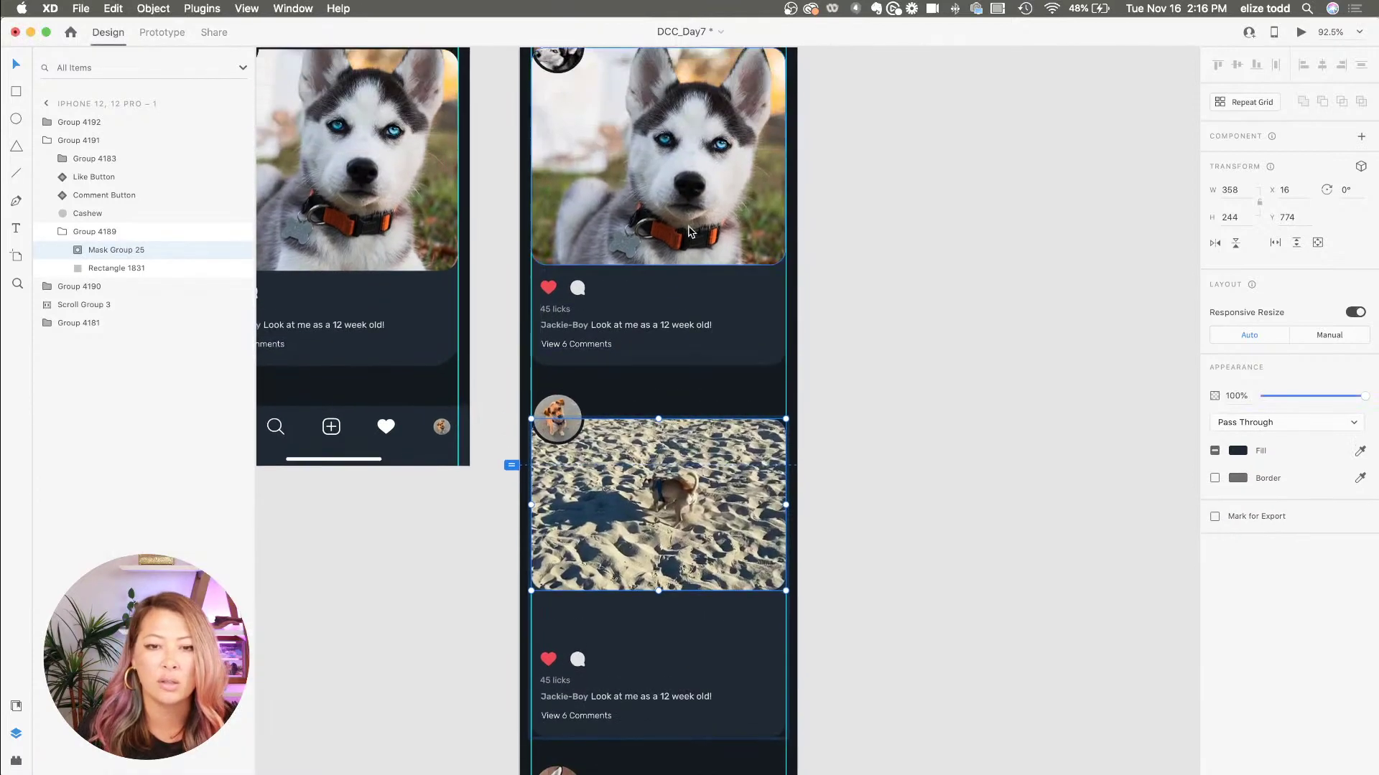
{"action": "left_click", "coordinate": [693, 303]}
{"action": "scroll", "coordinate": [692, 302], "scroll_direction": "up", "scroll_amount": 5}
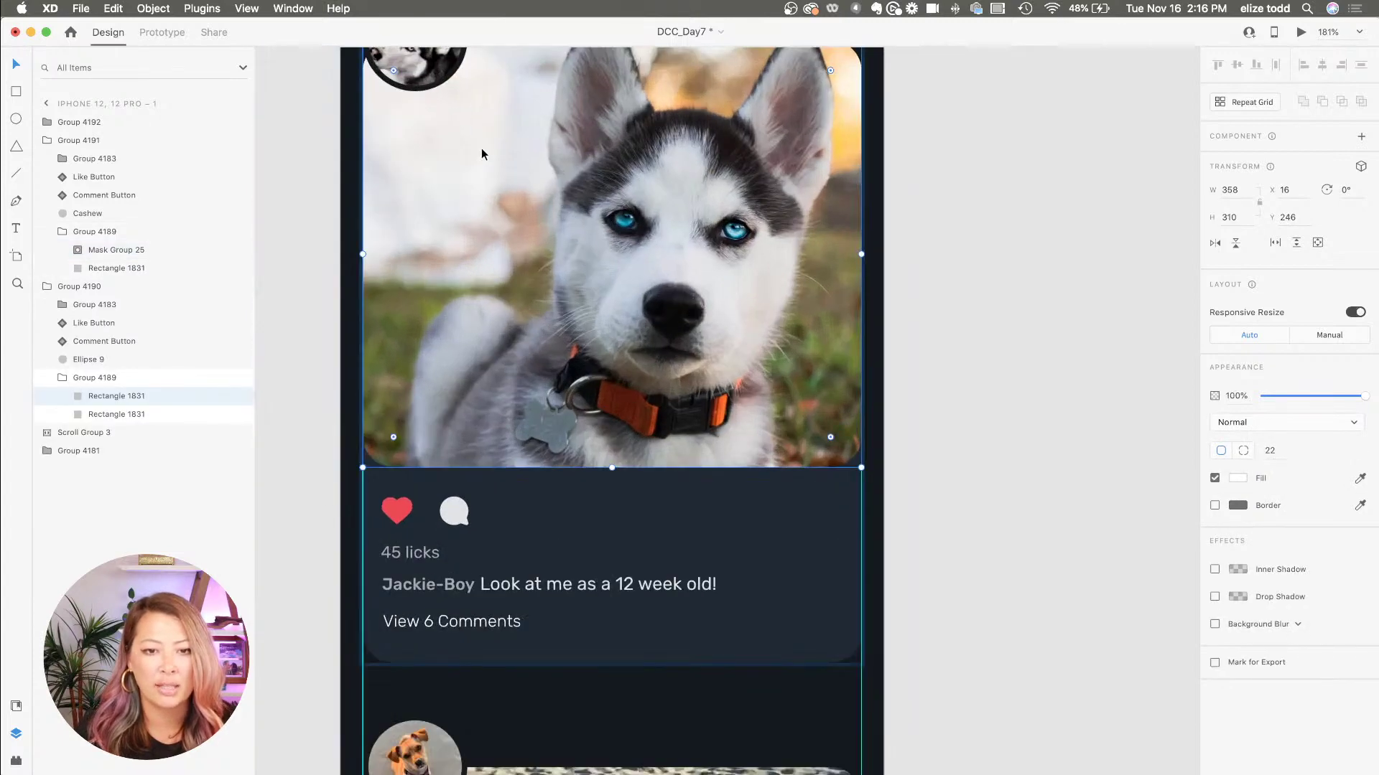
{"action": "scroll", "coordinate": [481, 148], "scroll_direction": "up", "scroll_amount": 2}
{"action": "scroll", "coordinate": [541, 367], "scroll_direction": "up", "scroll_amount": 2}
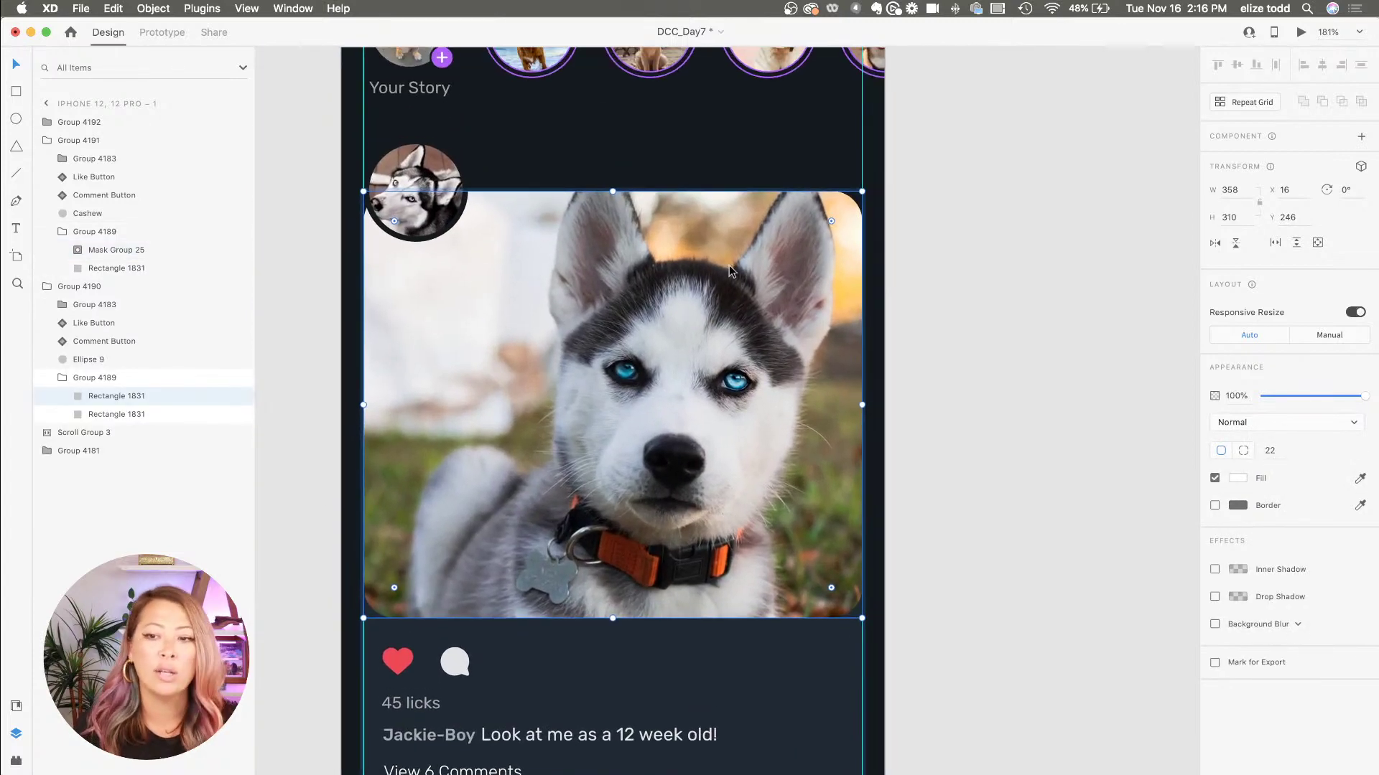
{"action": "scroll", "coordinate": [870, 298], "scroll_direction": "down", "scroll_amount": 2}
{"action": "scroll", "coordinate": [826, 359], "scroll_direction": "down", "scroll_amount": 4}
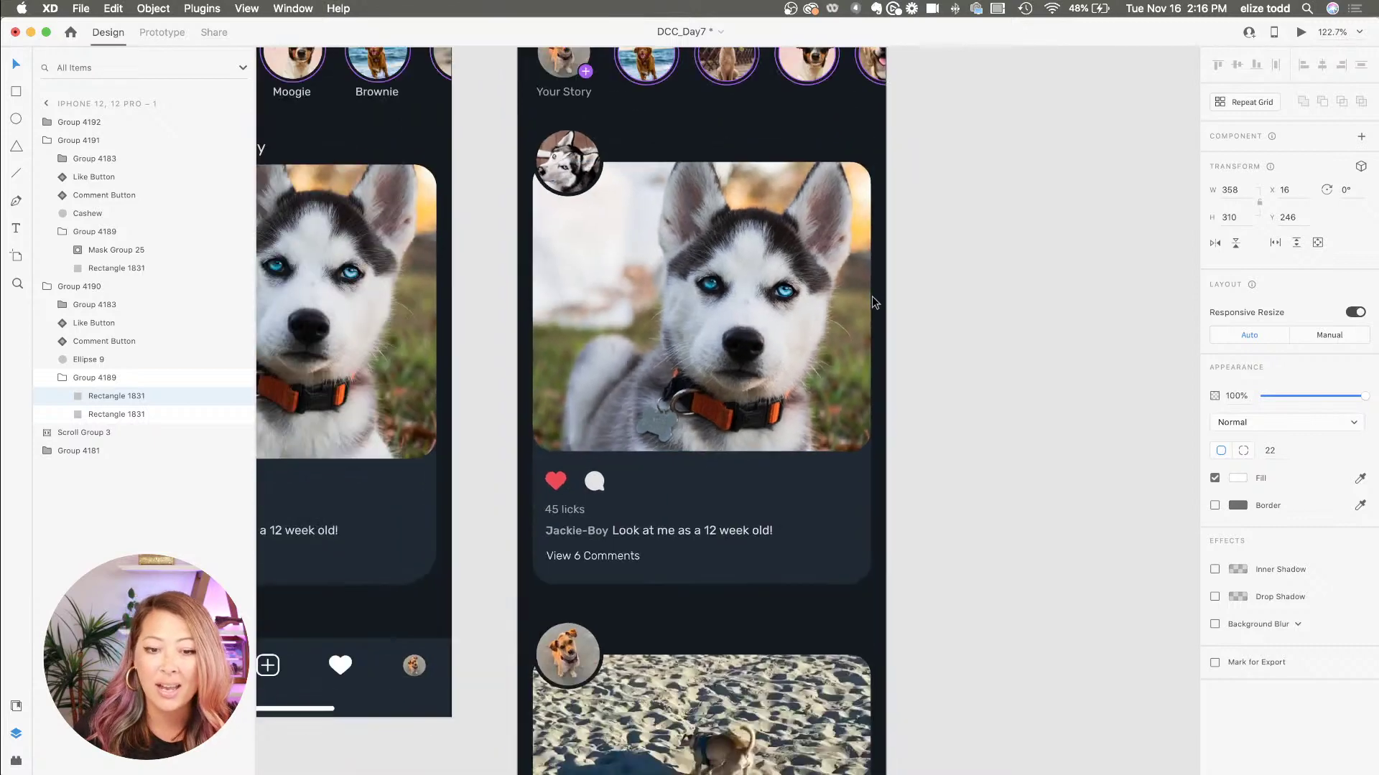
{"action": "scroll", "coordinate": [756, 460], "scroll_direction": "down", "scroll_amount": 5}
{"action": "double_click", "coordinate": [755, 459]}
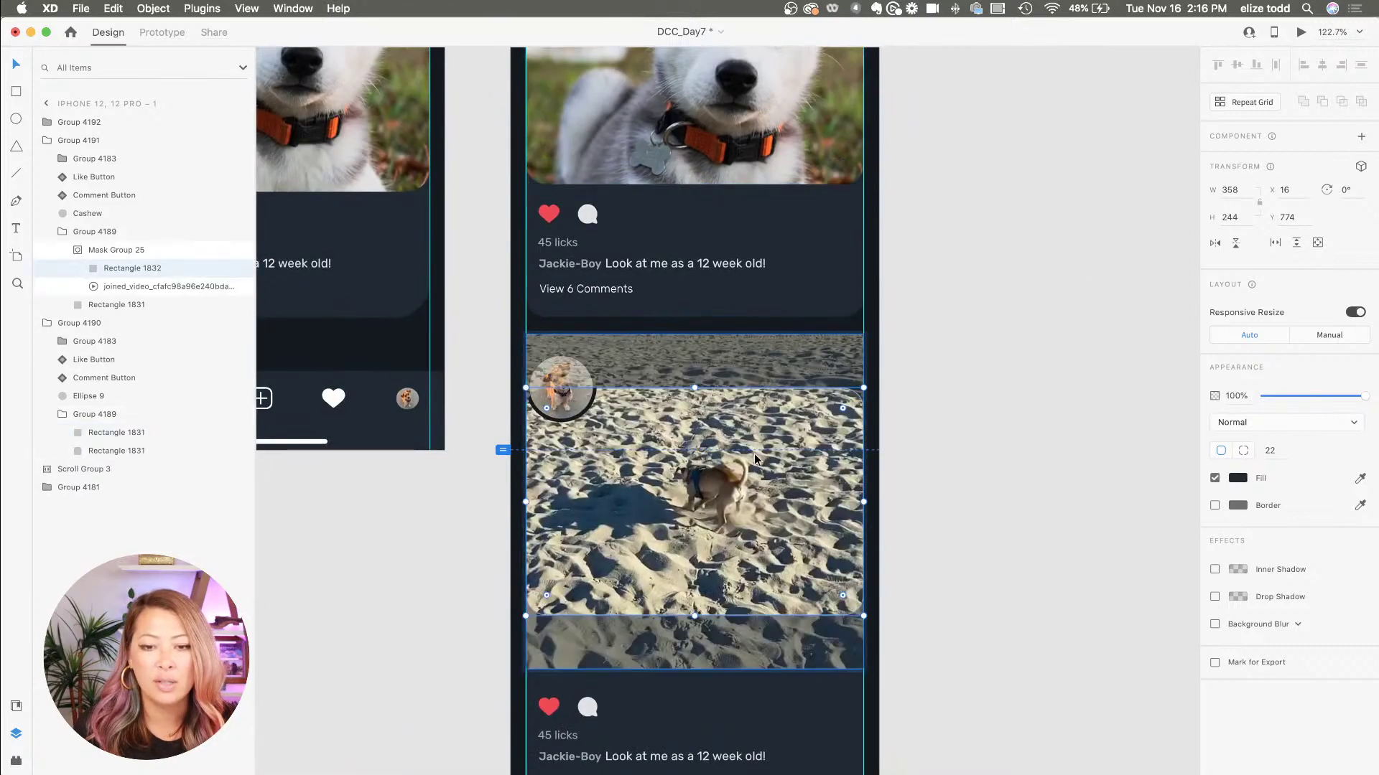
{"action": "left_click", "coordinate": [1249, 218]}
{"action": "type", "text": "310"}
{"action": "key", "text": "Return"}
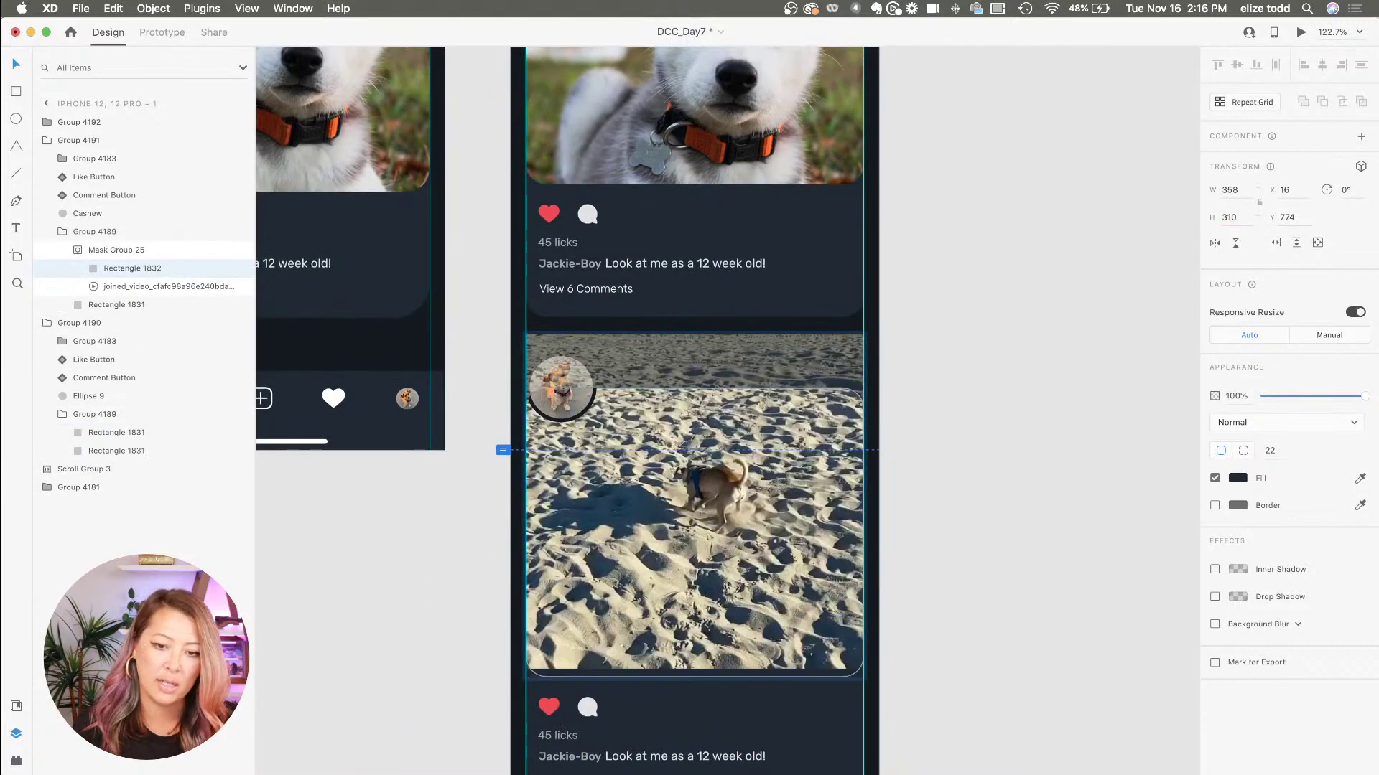
{"action": "left_click", "coordinate": [926, 441]}
- Move the beach video down inside its mask so it lines up with the mask's lower edge
{"action": "double_click", "coordinate": [682, 599]}
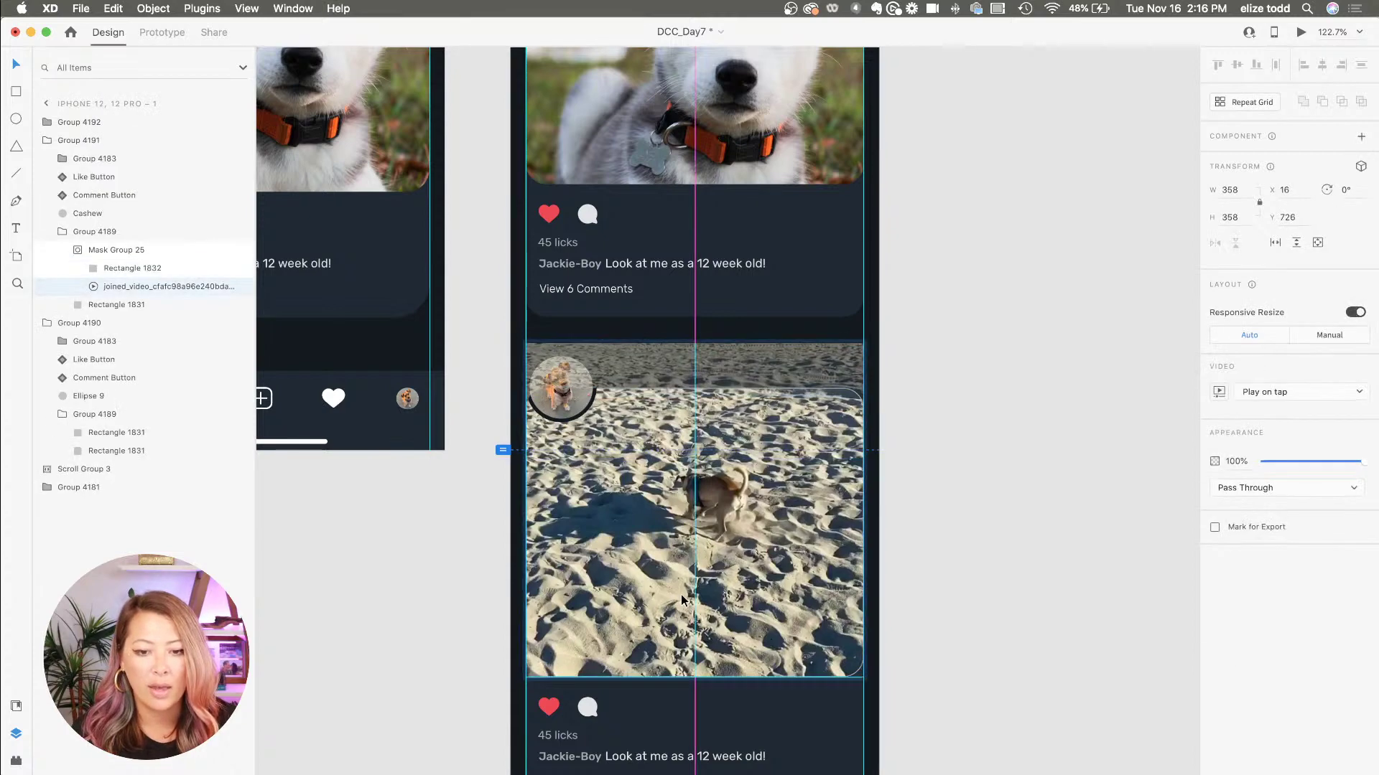
{"action": "left_click", "coordinate": [919, 596]}
{"action": "left_click", "coordinate": [787, 592]}
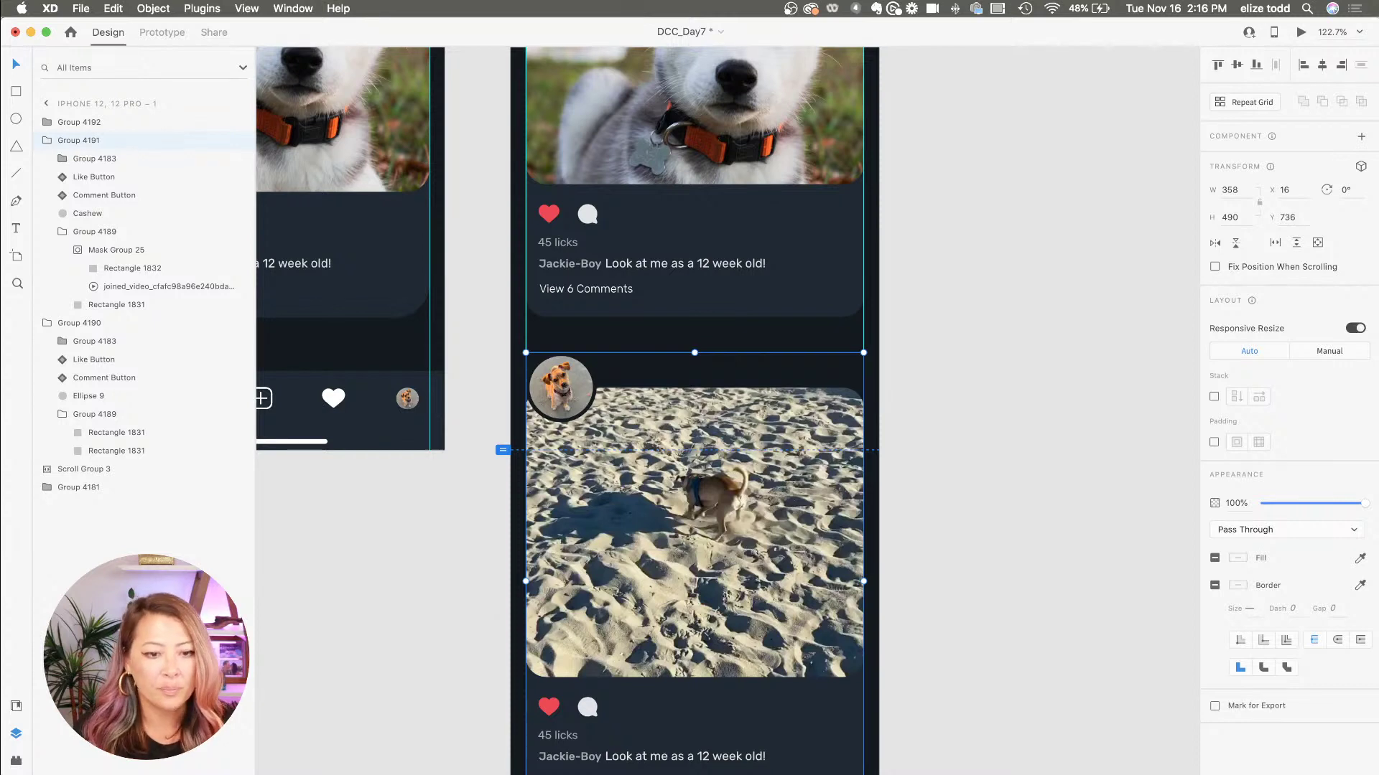
- Examine the second post's mask rectangle and video layer inside the mask group, and review the video's playback options
{"action": "double_click", "coordinate": [650, 495]}
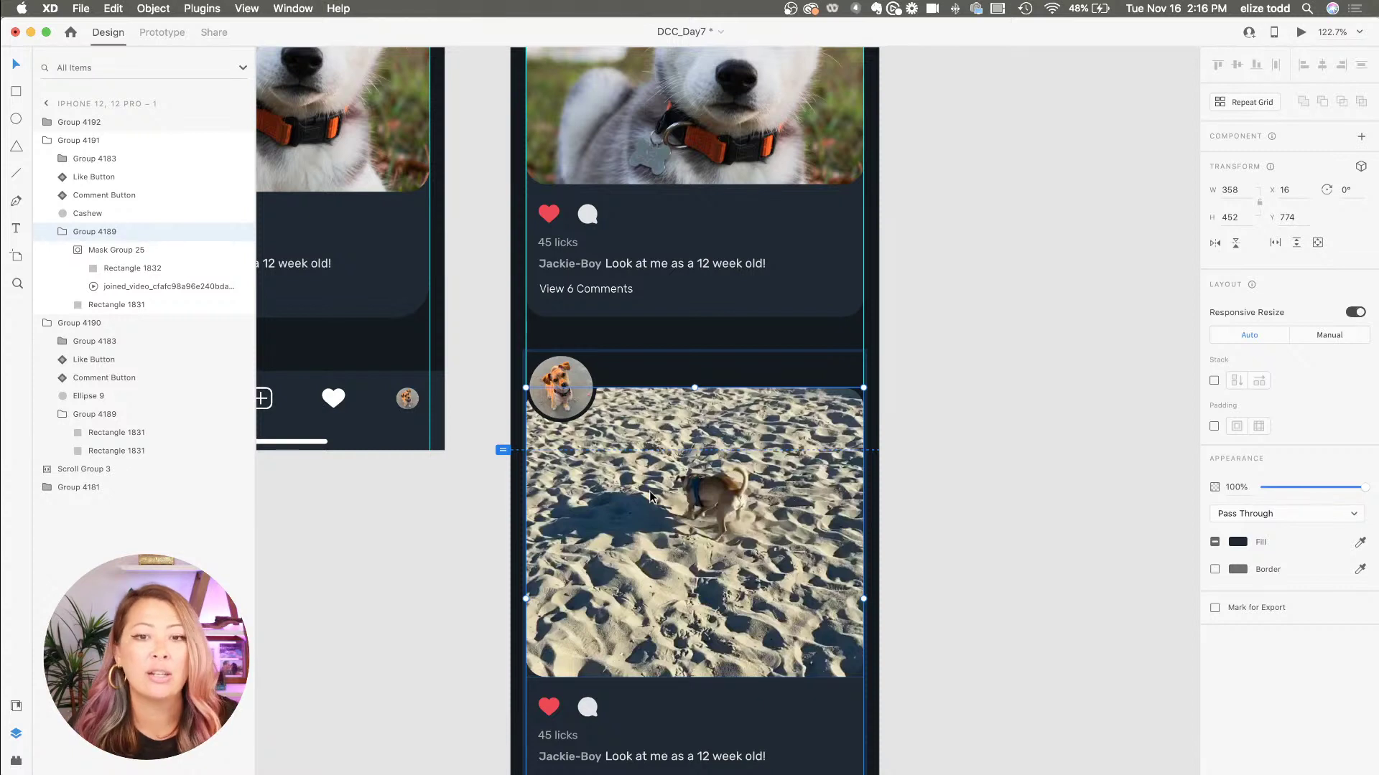
{"action": "double_click", "coordinate": [650, 490]}
{"action": "left_click", "coordinate": [135, 271]}
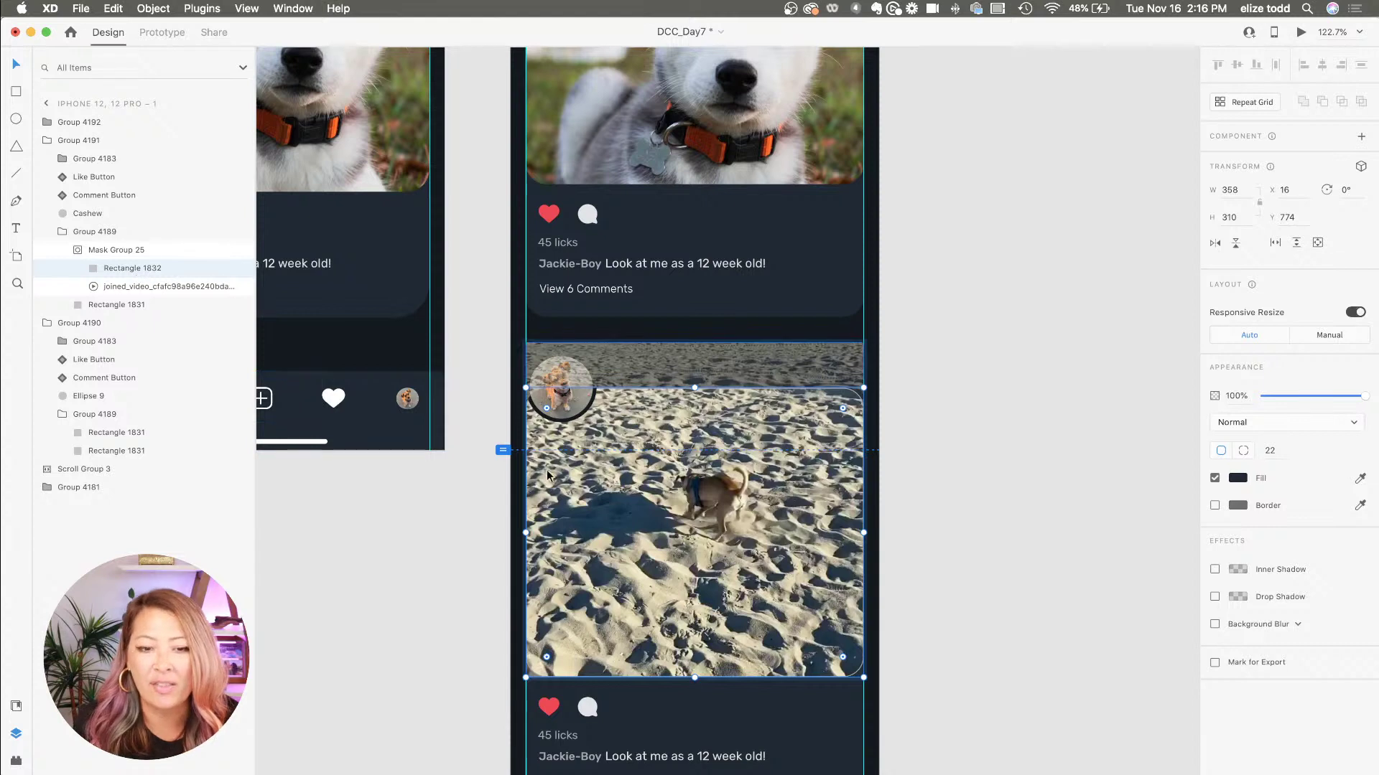
{"action": "left_click", "coordinate": [136, 286]}
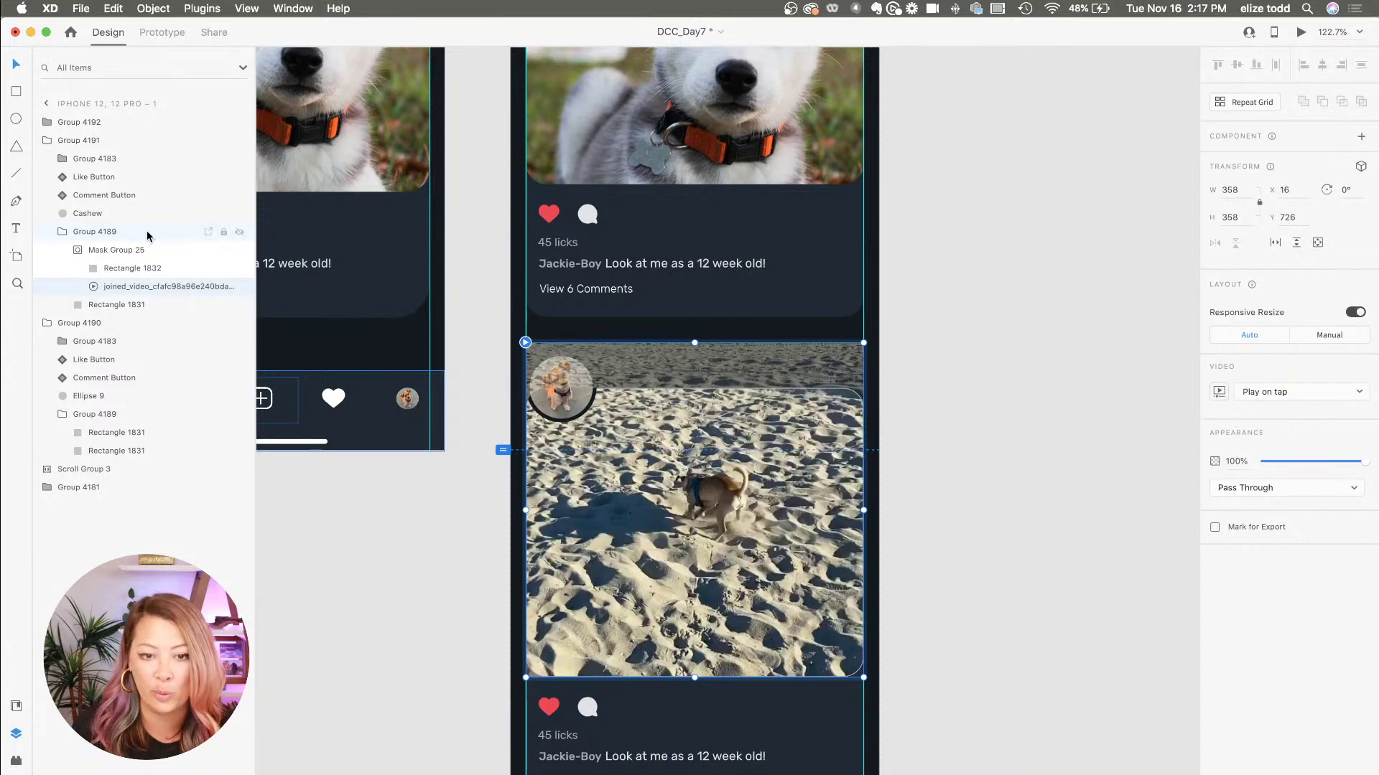
{"action": "left_click", "coordinate": [138, 269]}
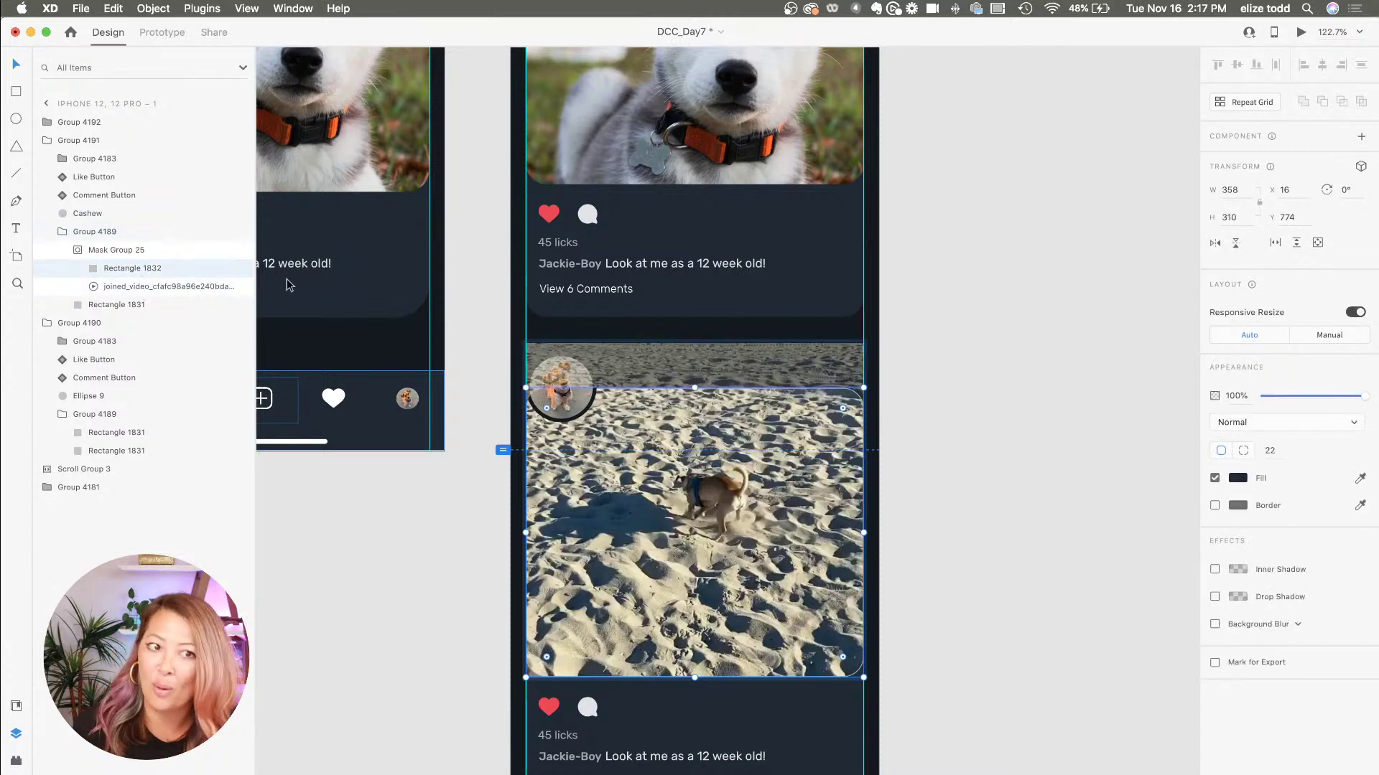
{"action": "left_click", "coordinate": [120, 289]}
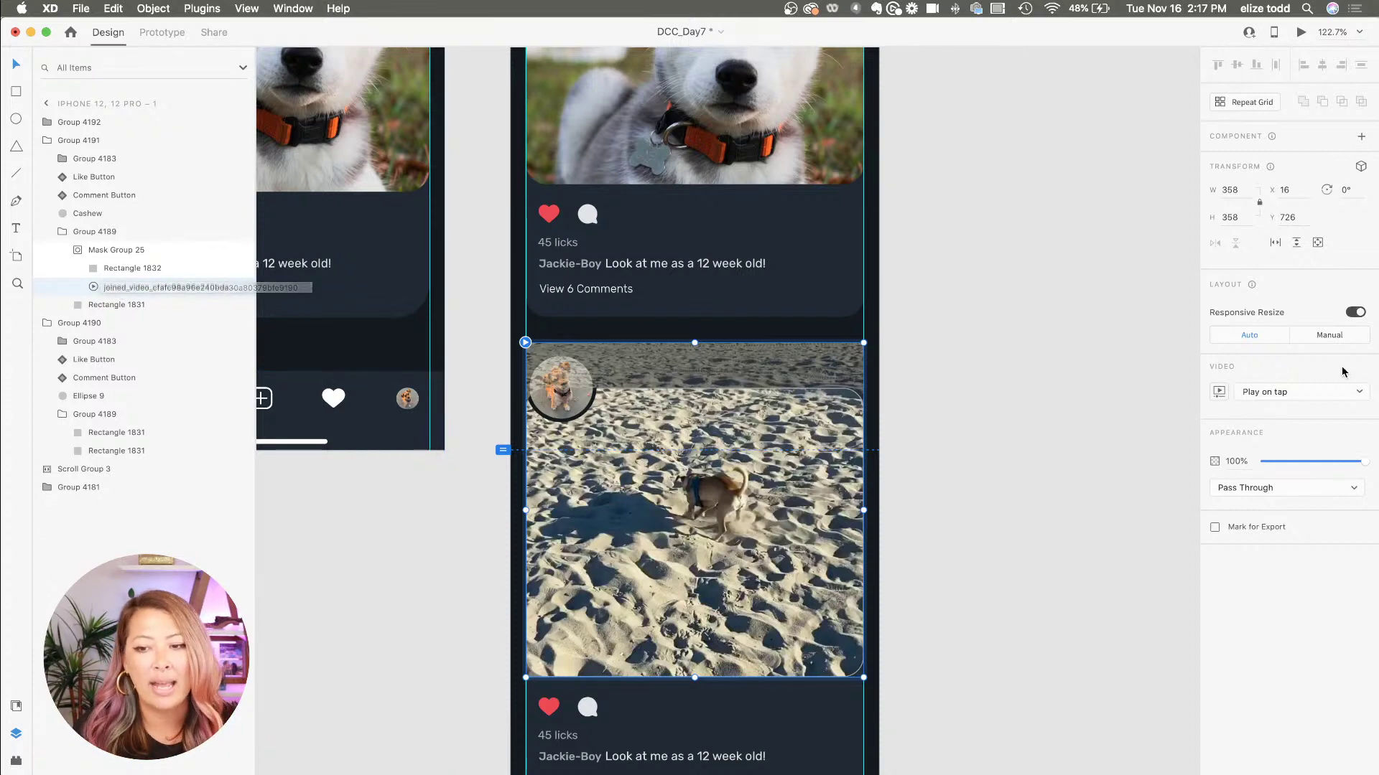
{"action": "left_click", "coordinate": [1280, 394]}
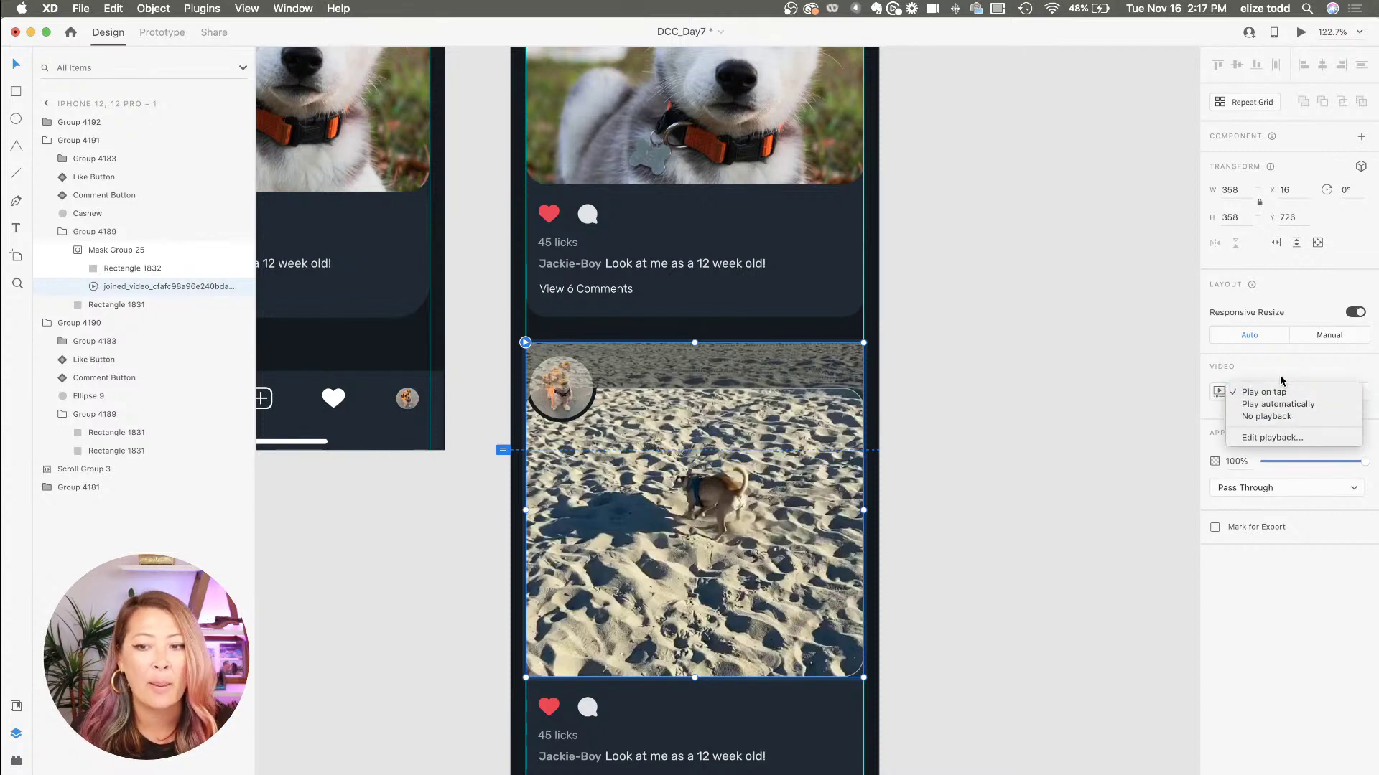
{"action": "left_click", "coordinate": [1282, 377]}
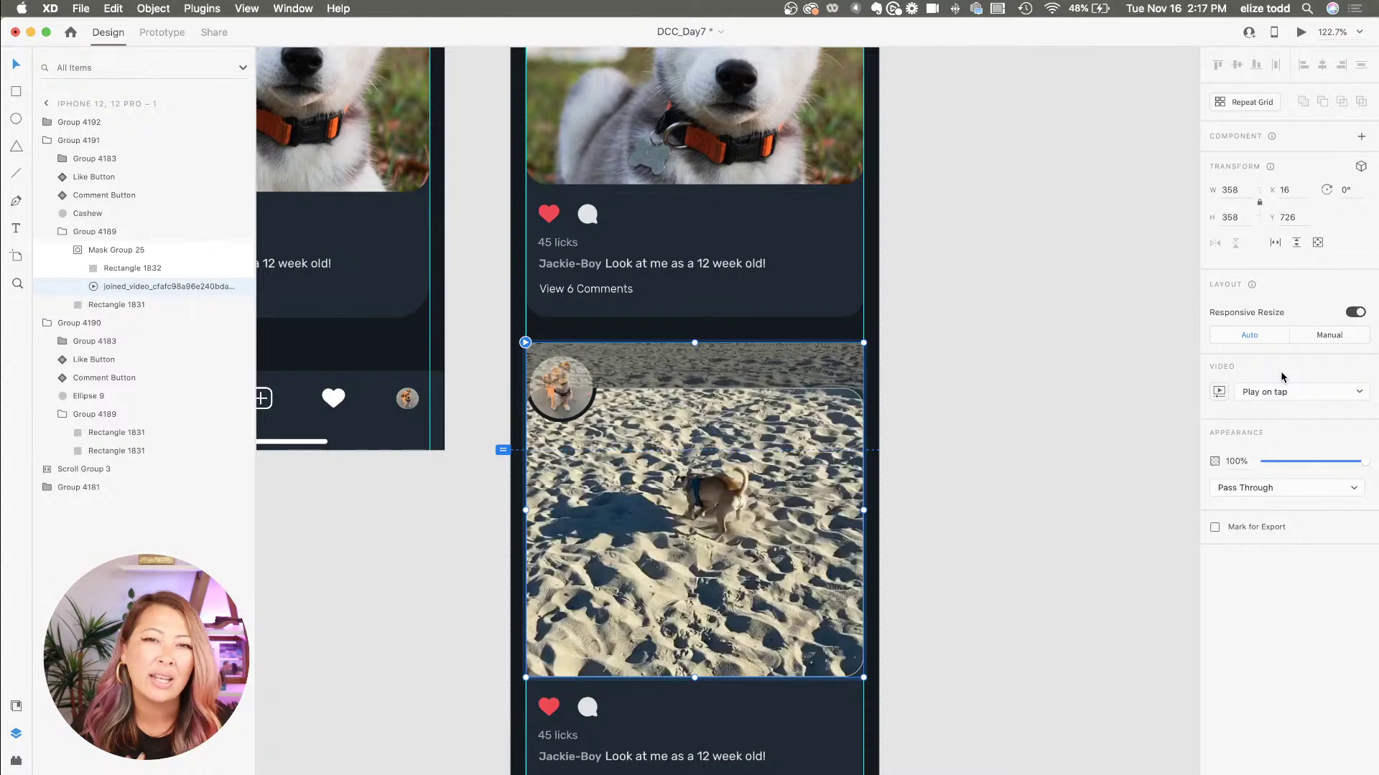
{"action": "left_click", "coordinate": [1015, 388]}
- Replace the third post's avatar with the IMG_0905.png photo from the Day 7 assets in Finder
{"action": "scroll", "coordinate": [1016, 388], "scroll_direction": "down", "scroll_amount": 3}
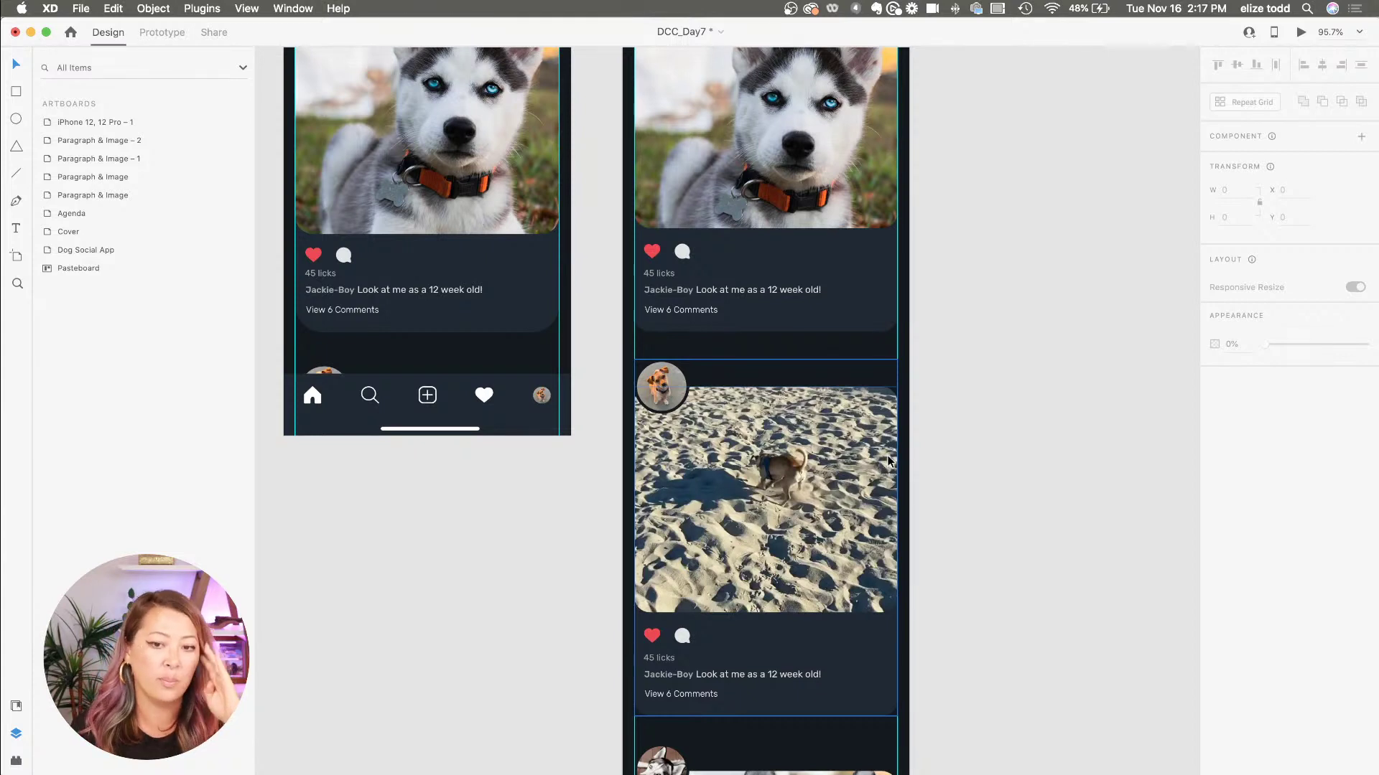
{"action": "scroll", "coordinate": [888, 461], "scroll_direction": "down", "scroll_amount": 2}
{"action": "scroll", "coordinate": [794, 408], "scroll_direction": "down", "scroll_amount": 2}
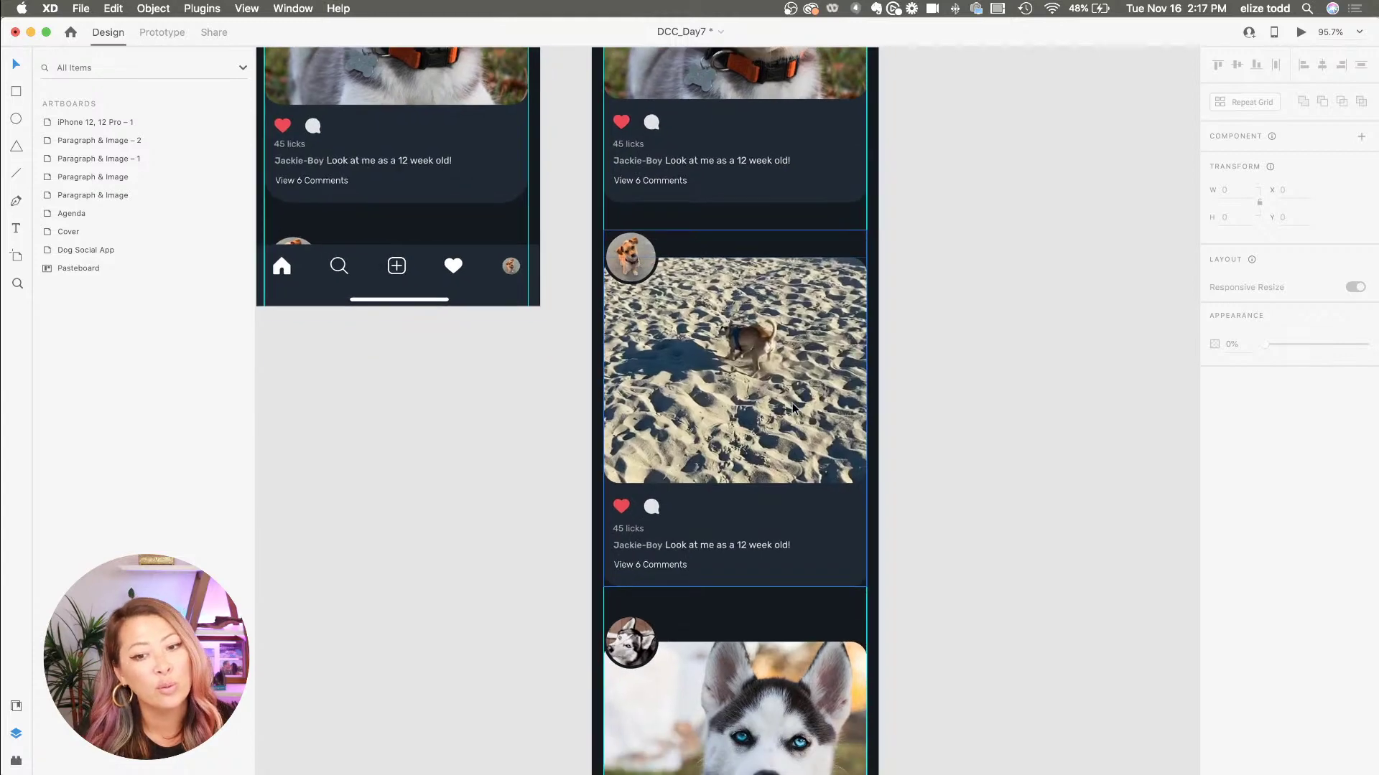
{"action": "scroll", "coordinate": [792, 403], "scroll_direction": "down", "scroll_amount": 5}
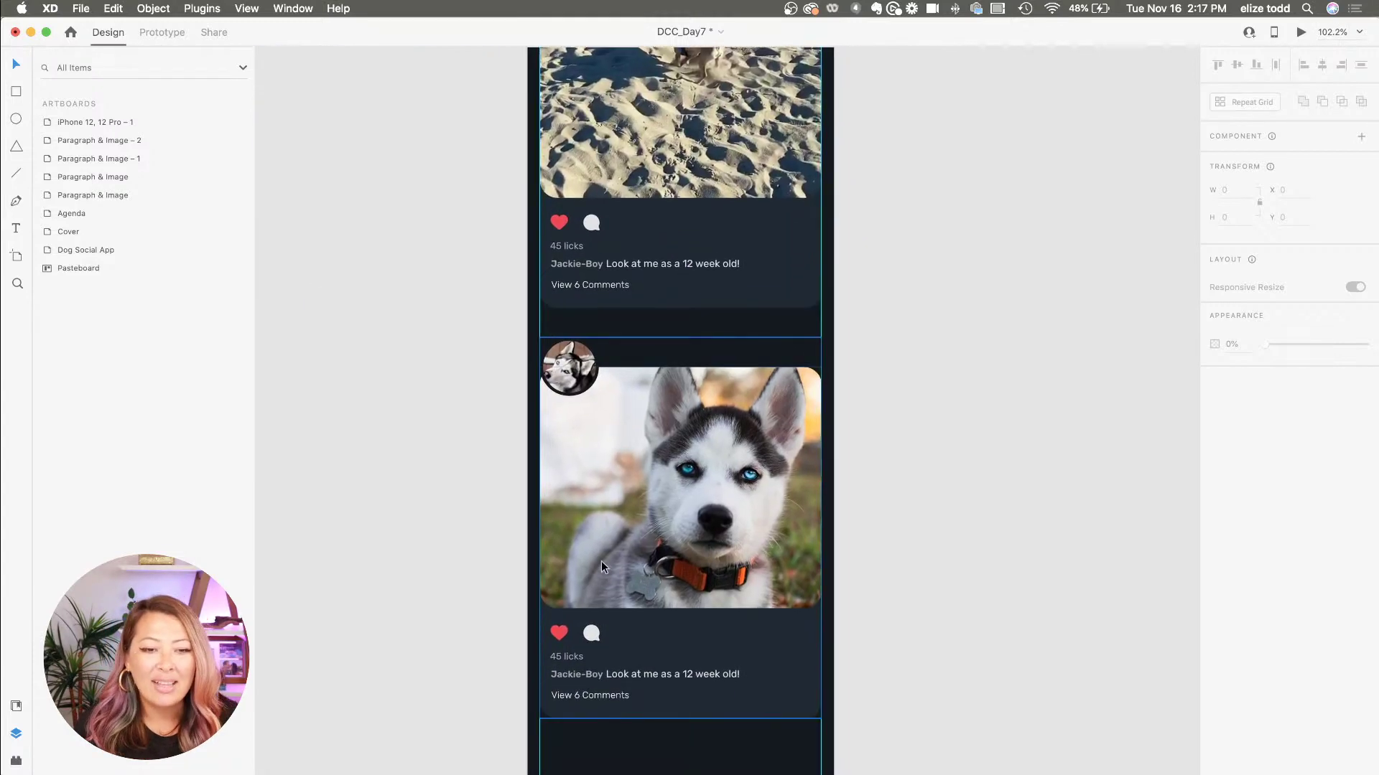
{"action": "key", "text": "super+Tab"}
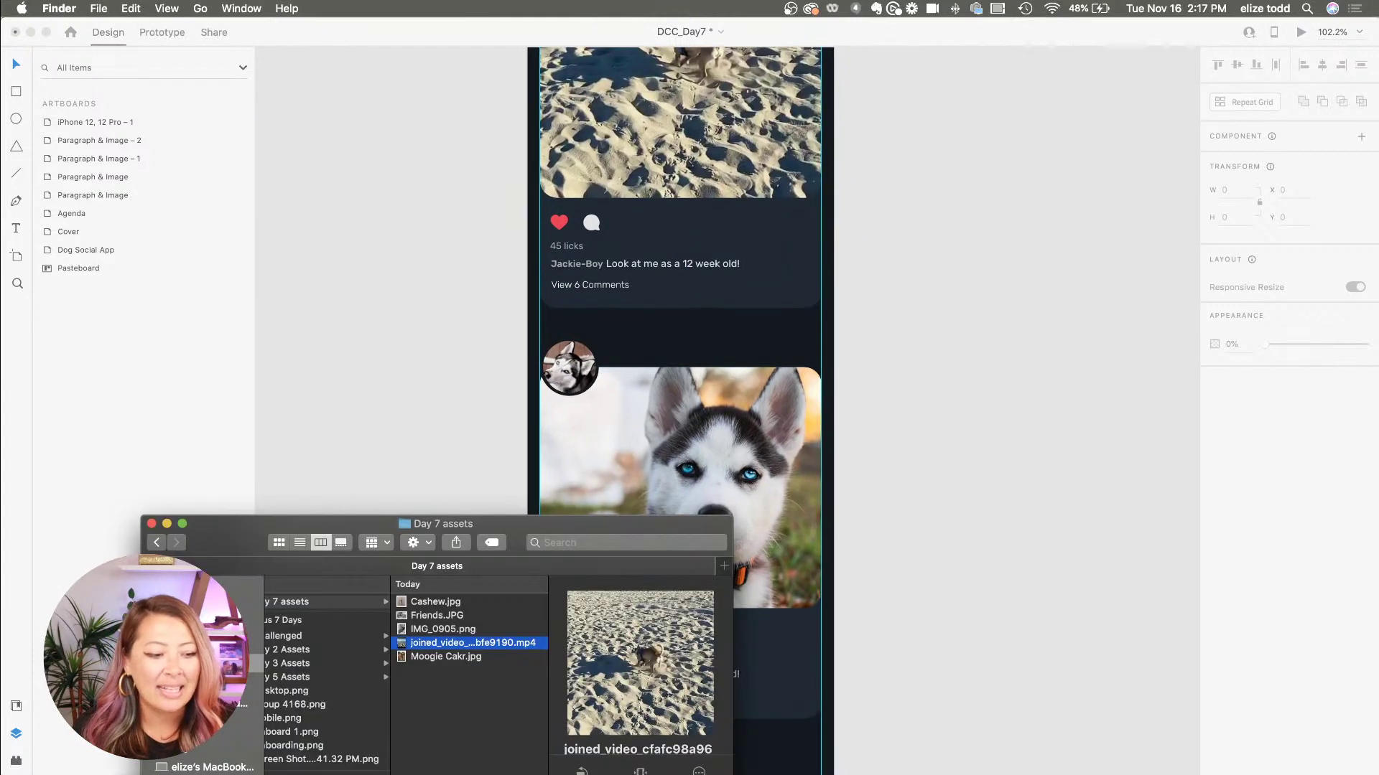
{"action": "key", "text": "super+w"}
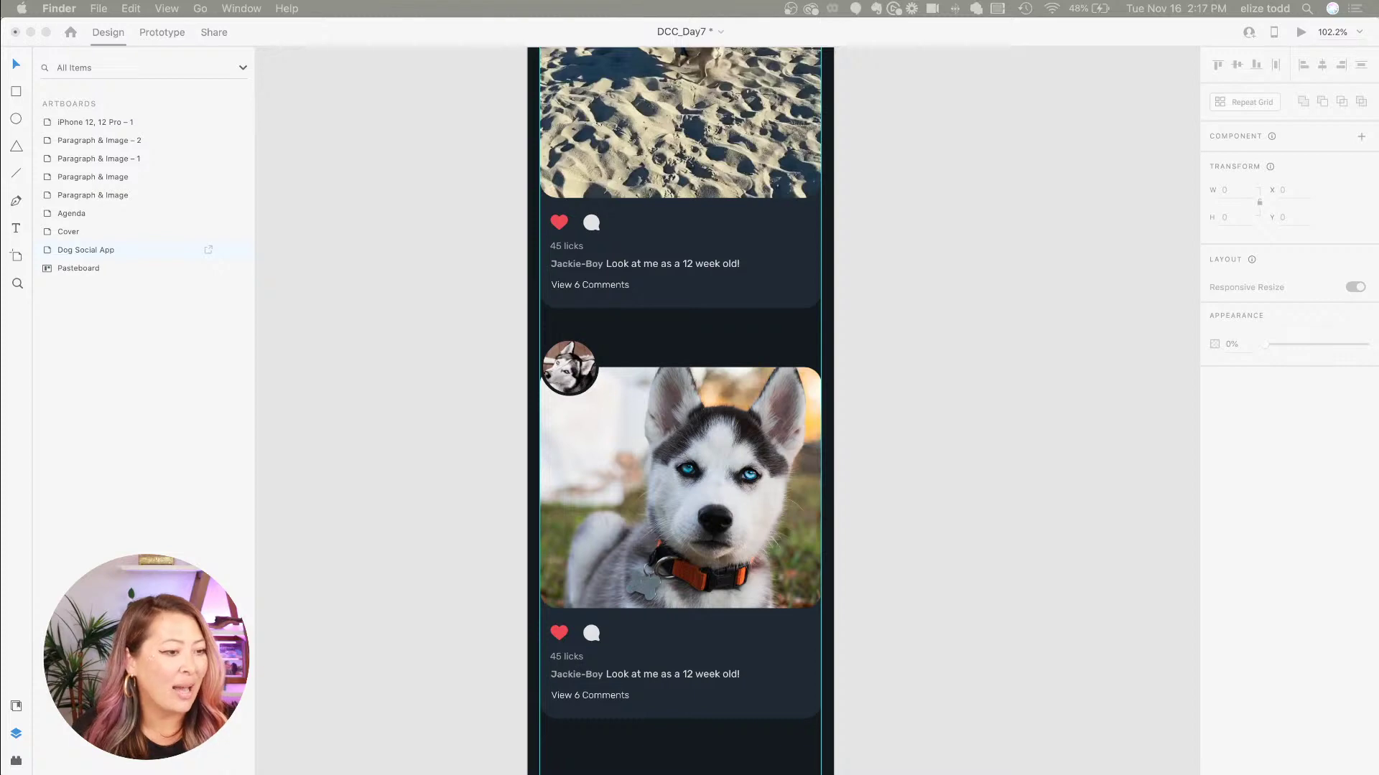
{"action": "left_click_drag", "start_coordinate": [144, 611], "coordinate": [582, 367]}
{"action": "left_click", "coordinate": [580, 367]}
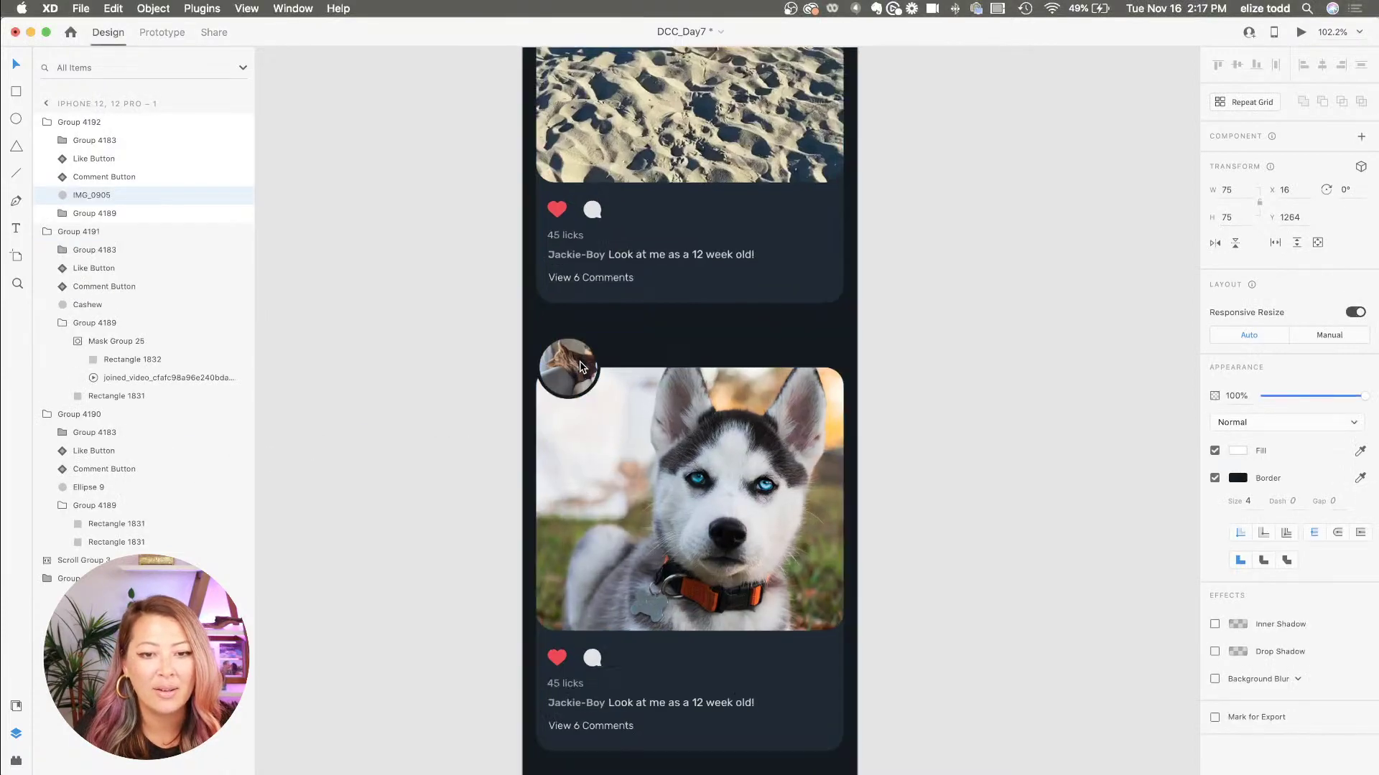
- Replace the third post's husky photo with the Friends.JPG picture of two dogs from Finder
{"action": "scroll", "coordinate": [580, 367], "scroll_direction": "up", "scroll_amount": 5}
{"action": "scroll", "coordinate": [580, 361], "scroll_direction": "down", "scroll_amount": 3}
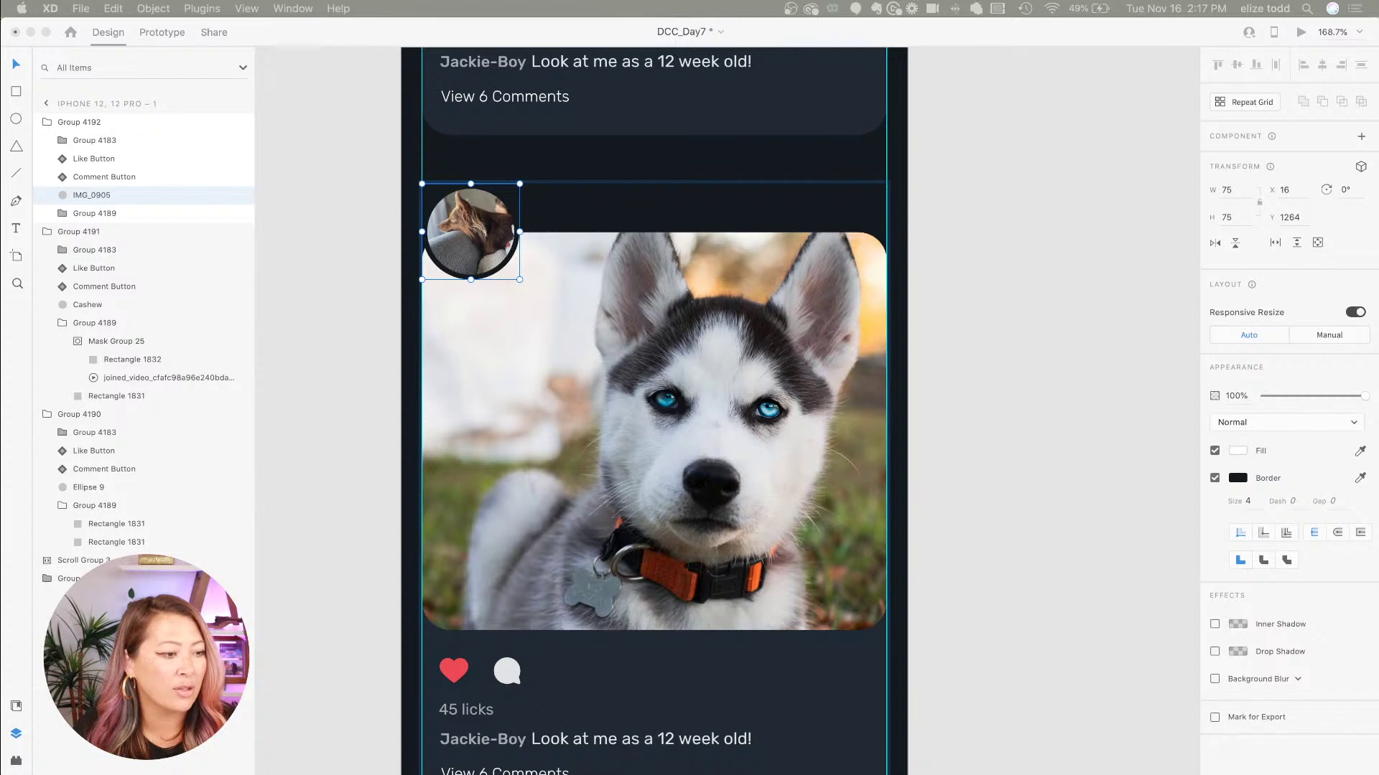
{"action": "left_click_drag", "start_coordinate": [0, 420], "coordinate": [585, 422]}
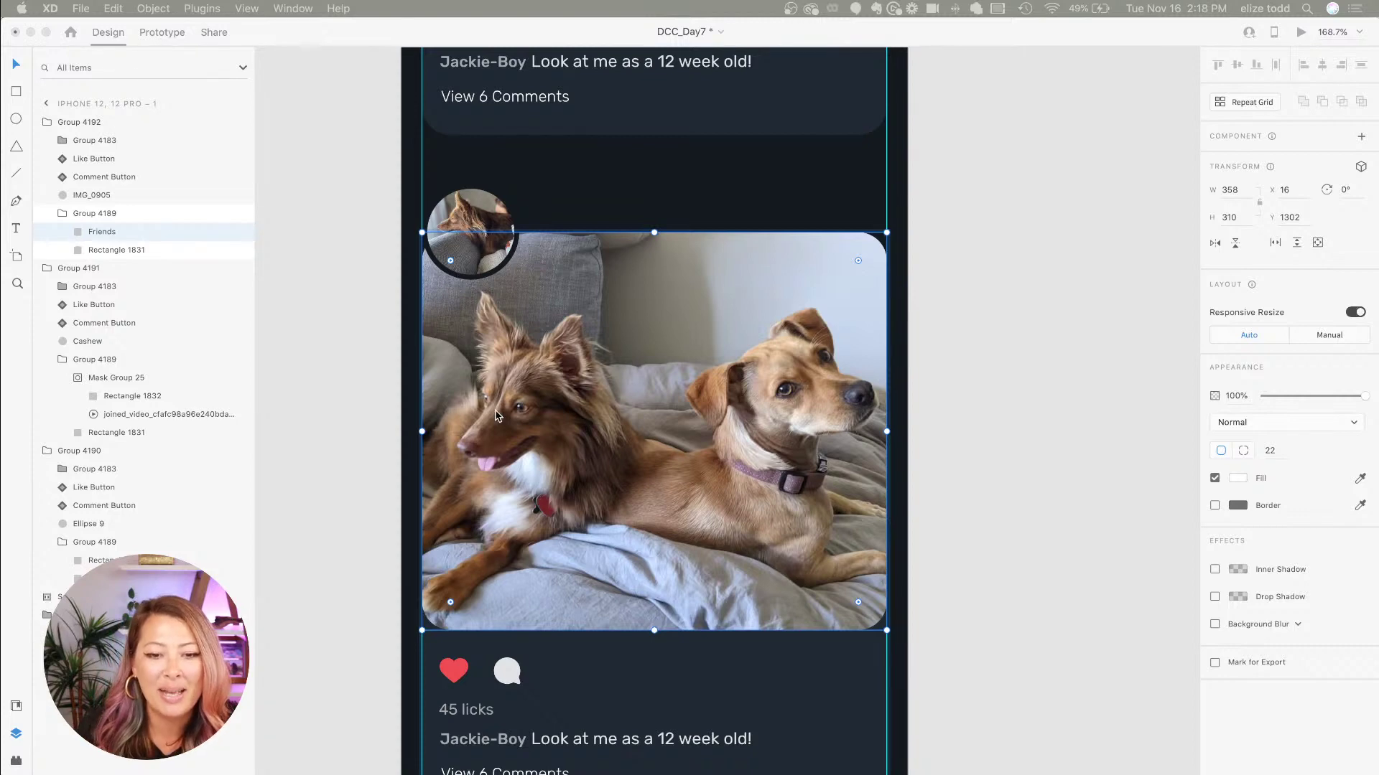
{"action": "scroll", "coordinate": [674, 415], "scroll_direction": "down", "scroll_amount": 6}
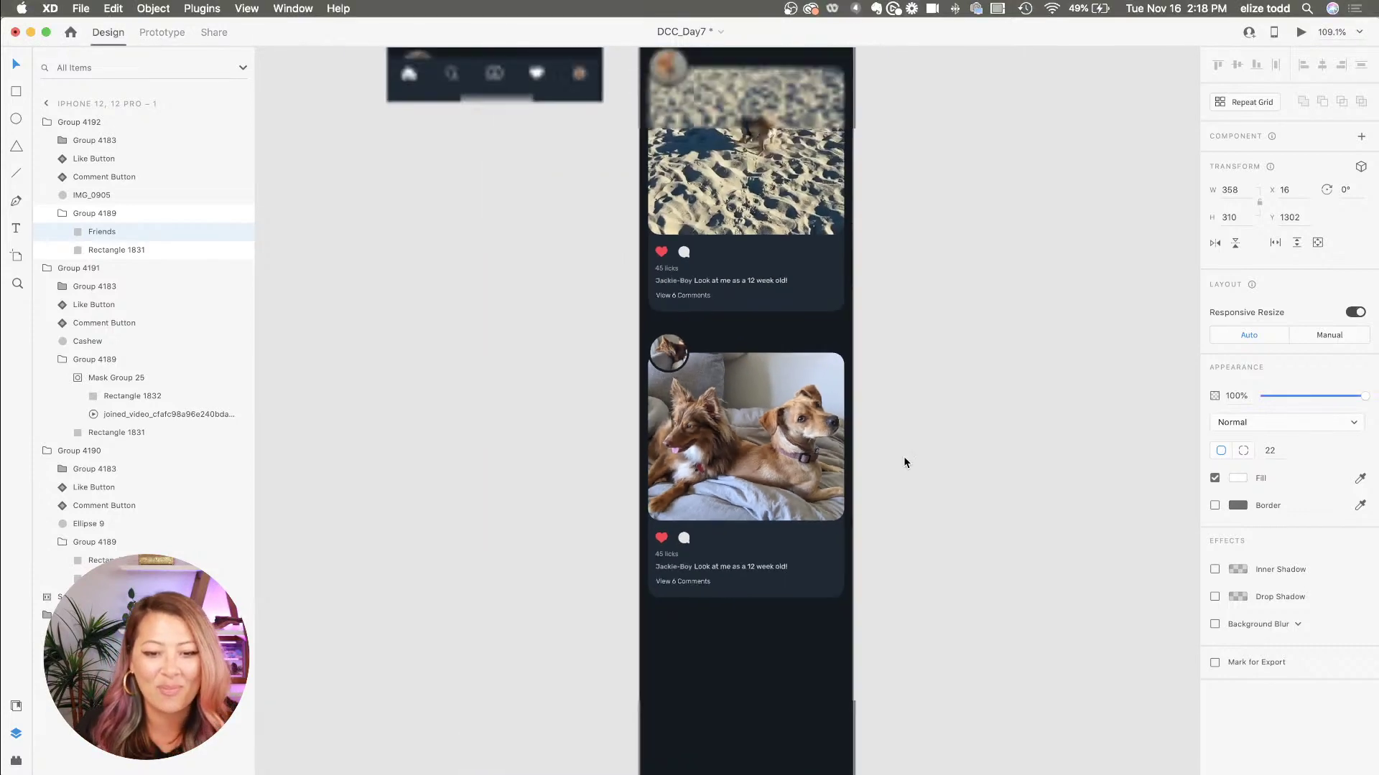
{"action": "scroll", "coordinate": [862, 582], "scroll_direction": "down", "scroll_amount": 3}
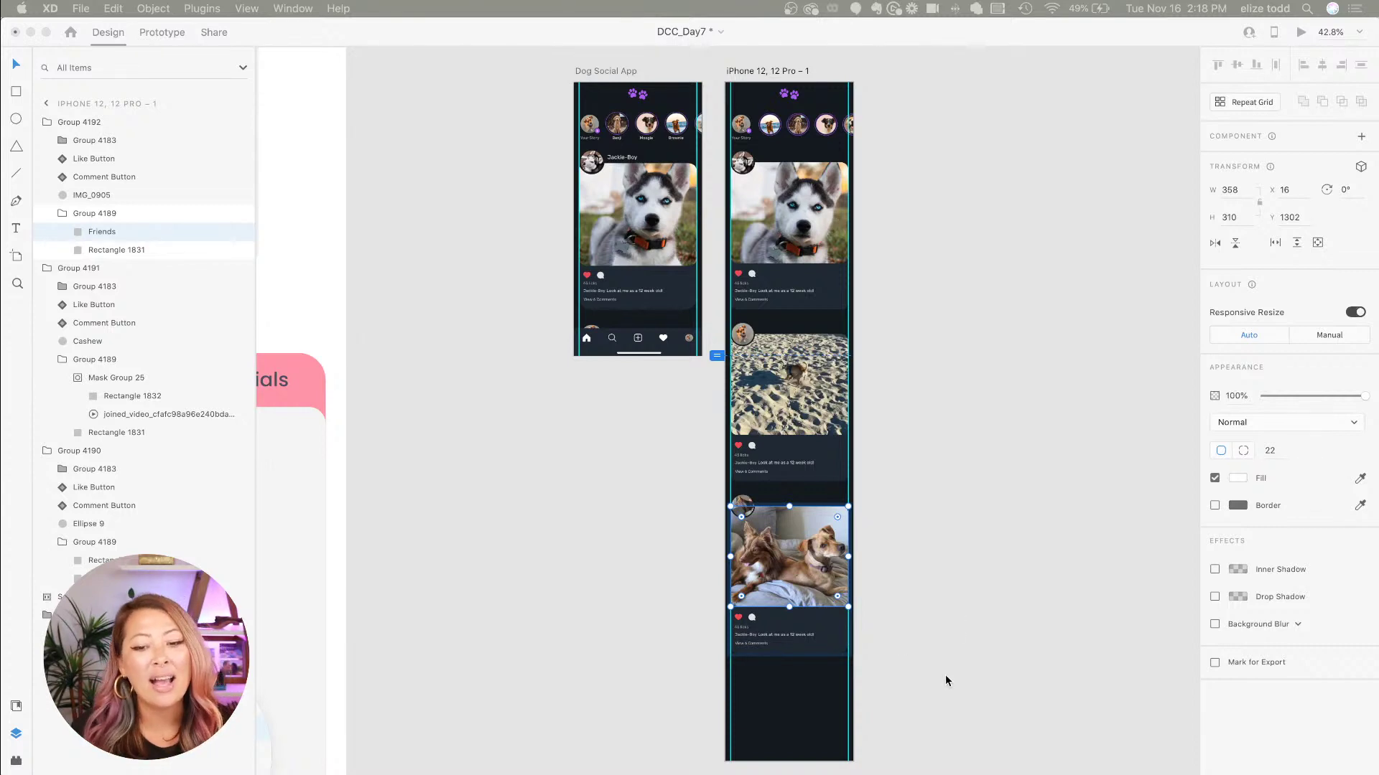
- Group the story row and all three posts on the iPhone 12, 12 Pro – 1 artboard together, leaving out the paw logo
{"action": "left_click_drag", "start_coordinate": [922, 667], "coordinate": [843, 653]}
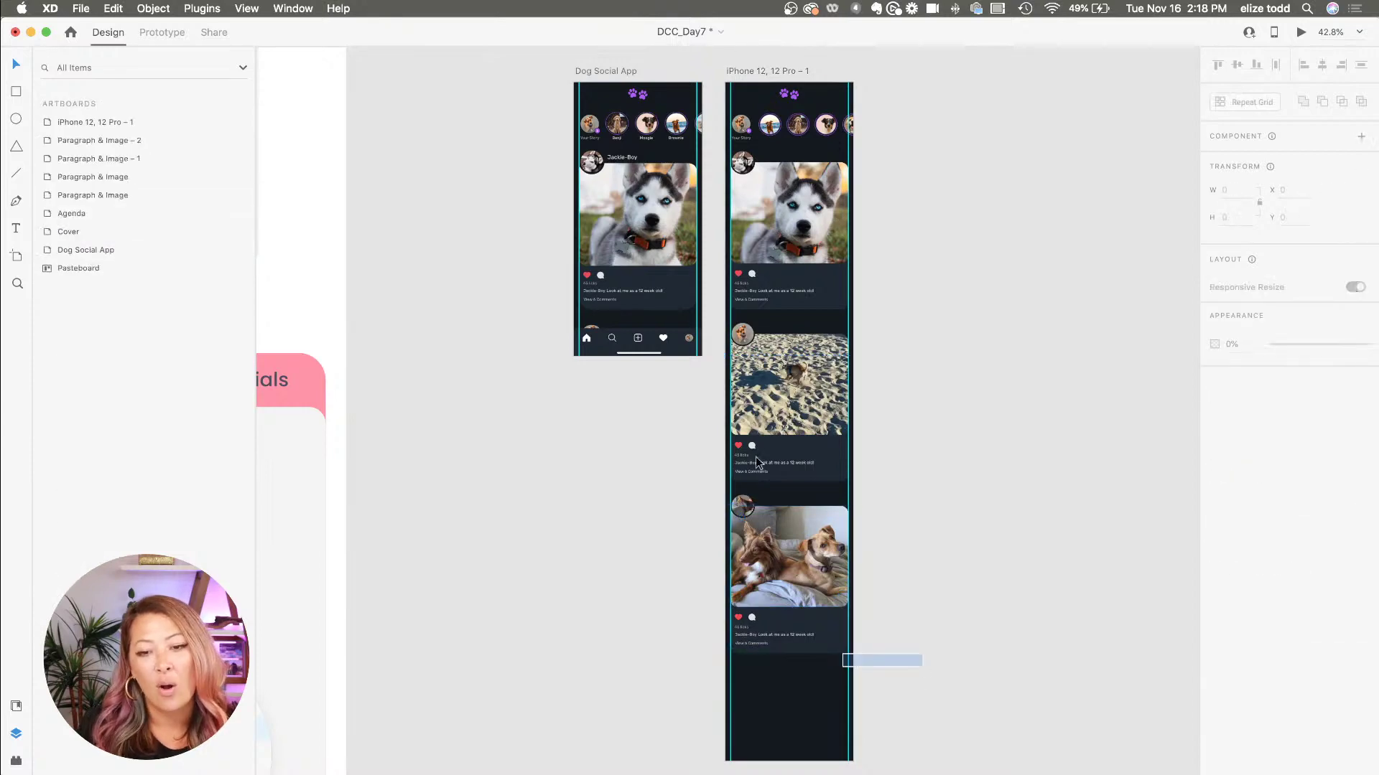
{"action": "left_click_drag", "start_coordinate": [755, 460], "coordinate": [727, 115]}
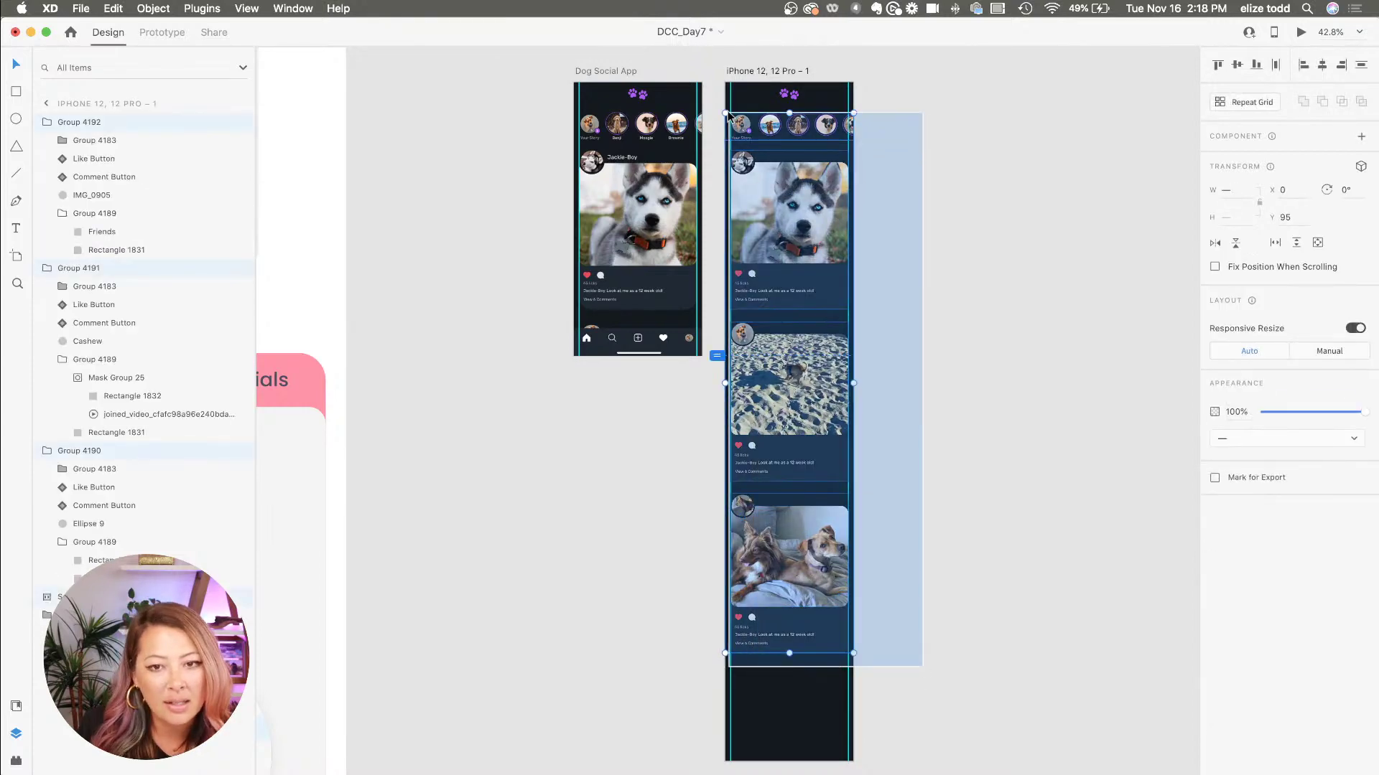
{"action": "scroll", "coordinate": [727, 115], "scroll_direction": "up", "scroll_amount": 5}
{"action": "scroll", "coordinate": [948, 165], "scroll_direction": "down", "scroll_amount": 3}
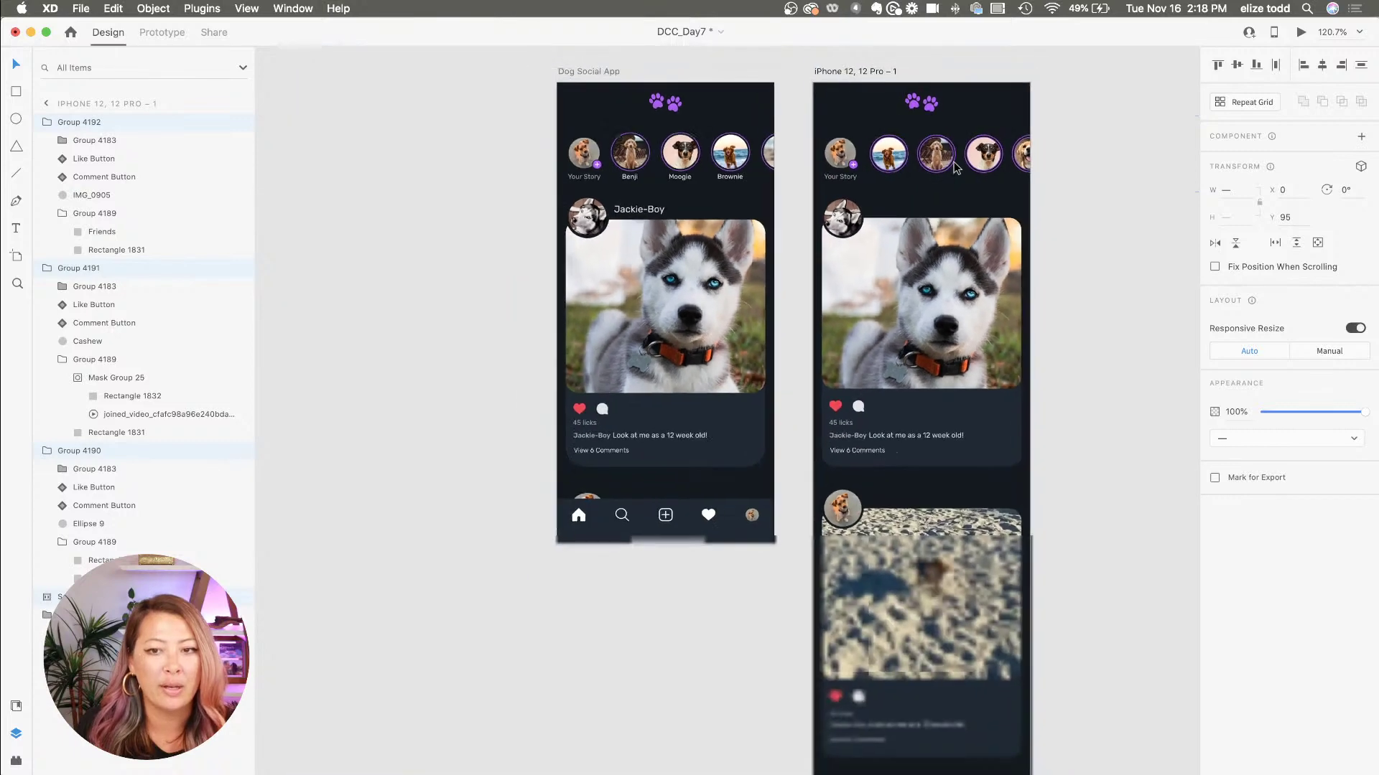
{"action": "scroll", "coordinate": [955, 167], "scroll_direction": "down", "scroll_amount": 2}
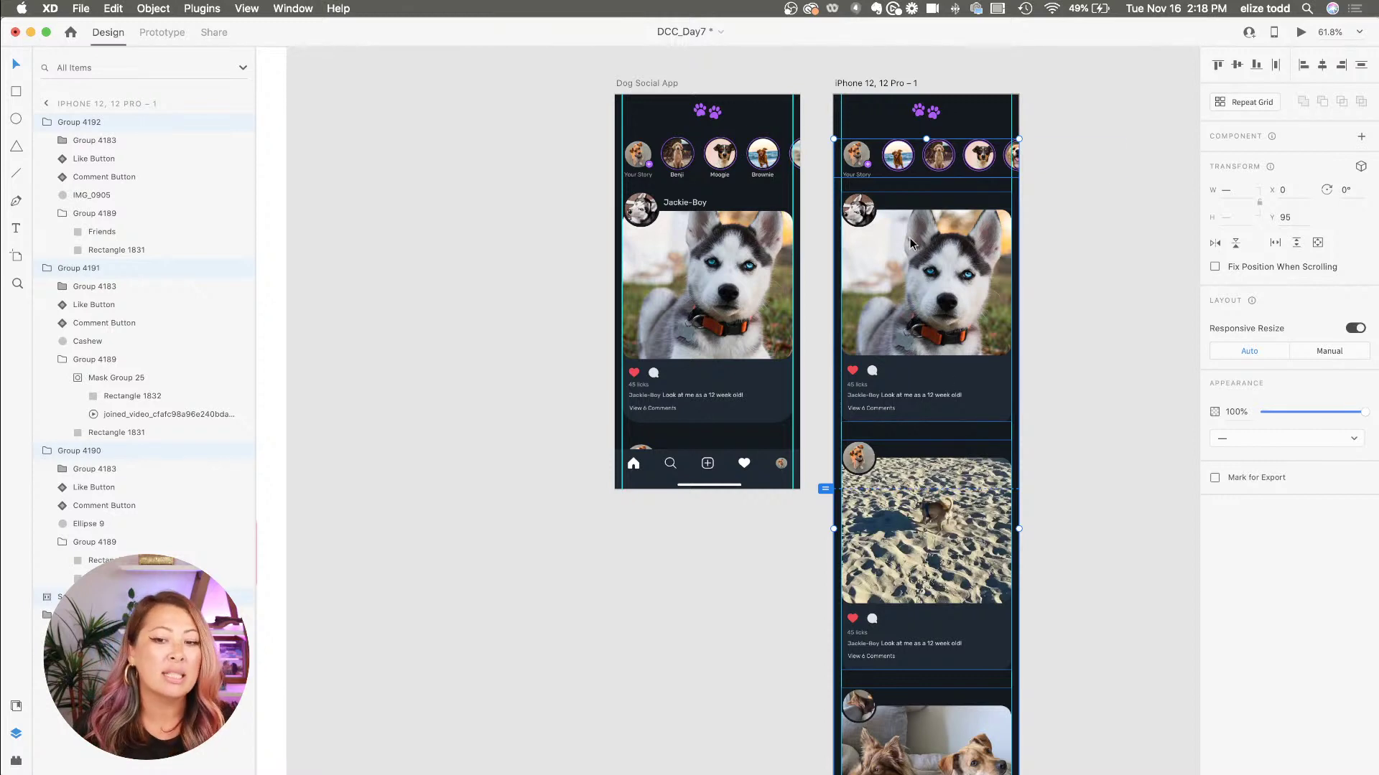
{"action": "right_click", "coordinate": [934, 273]}
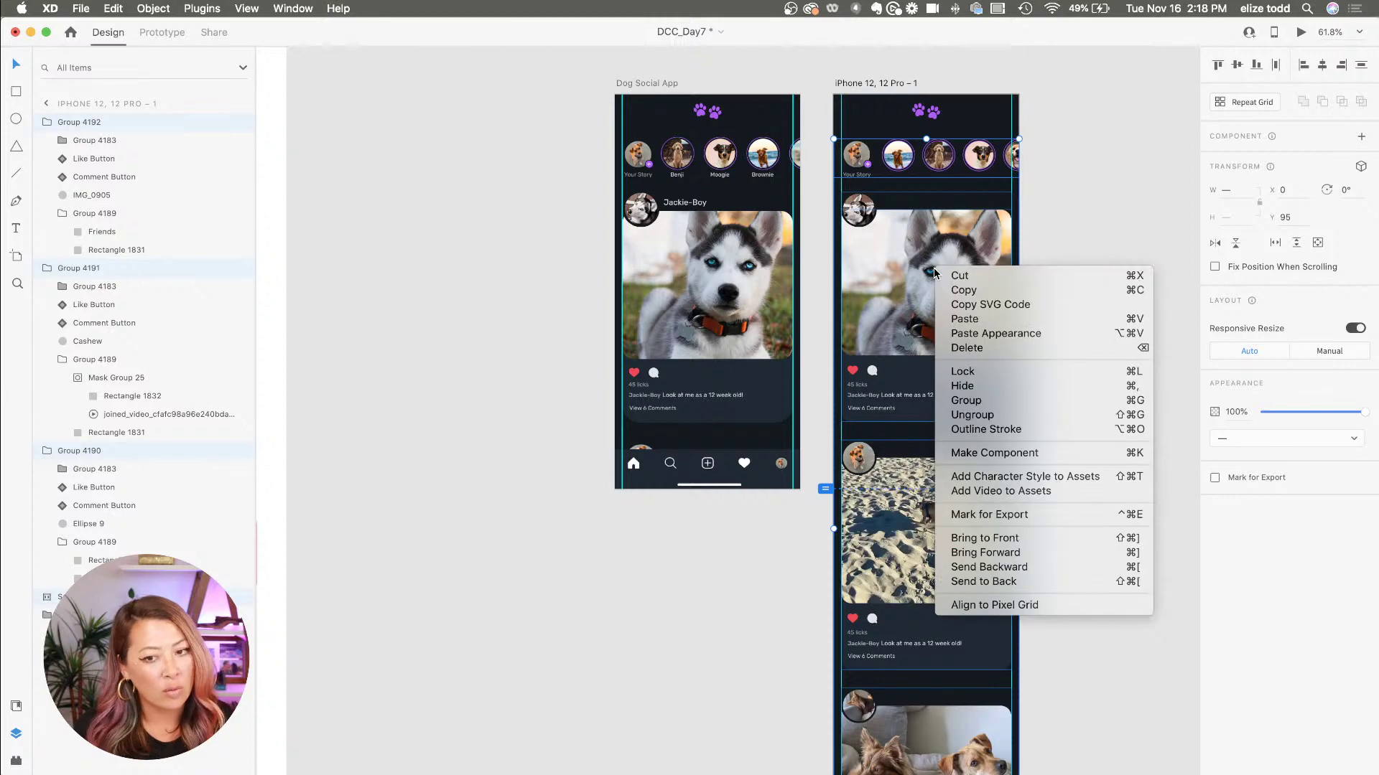
{"action": "left_click", "coordinate": [994, 402]}
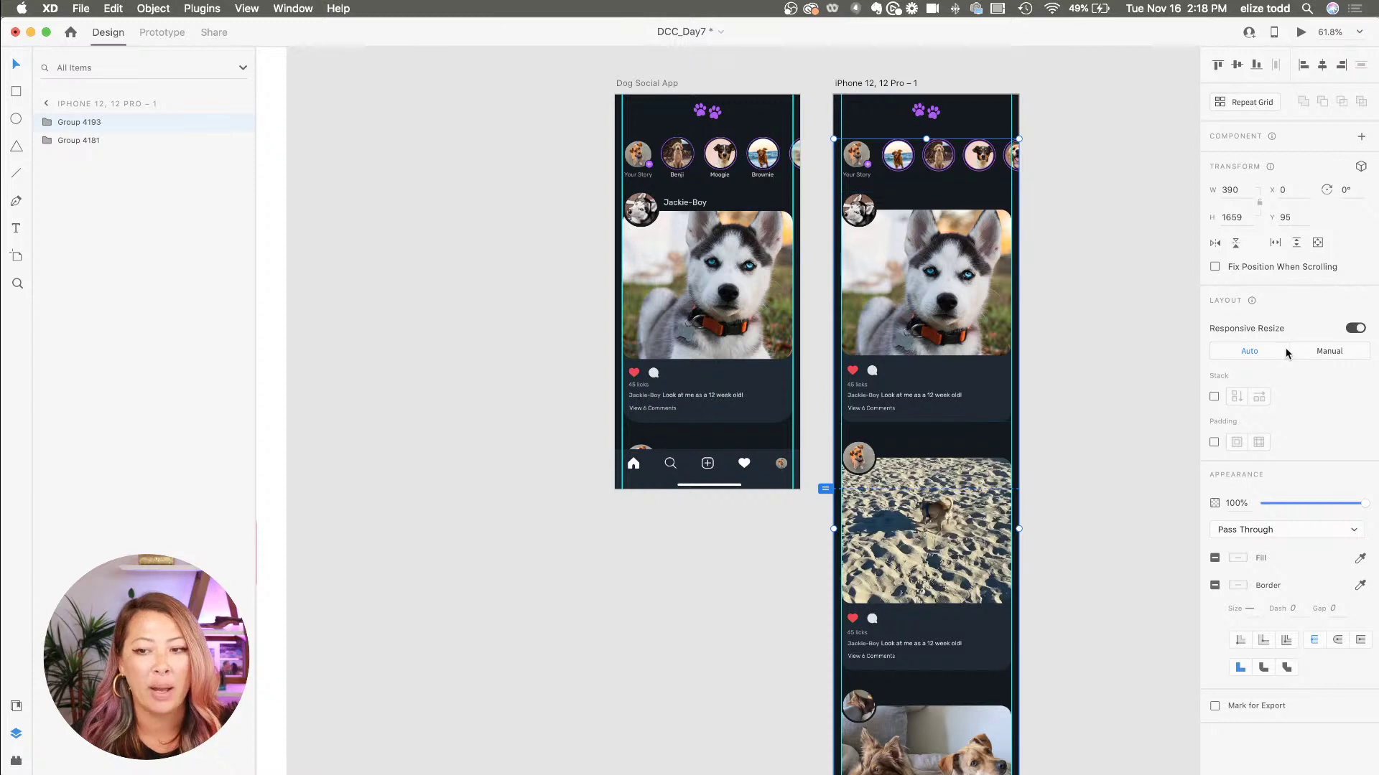
- Make the feed group scroll vertically and extend its viewport up to Y 80, just below the paw logo
{"action": "left_click", "coordinate": [1296, 244]}
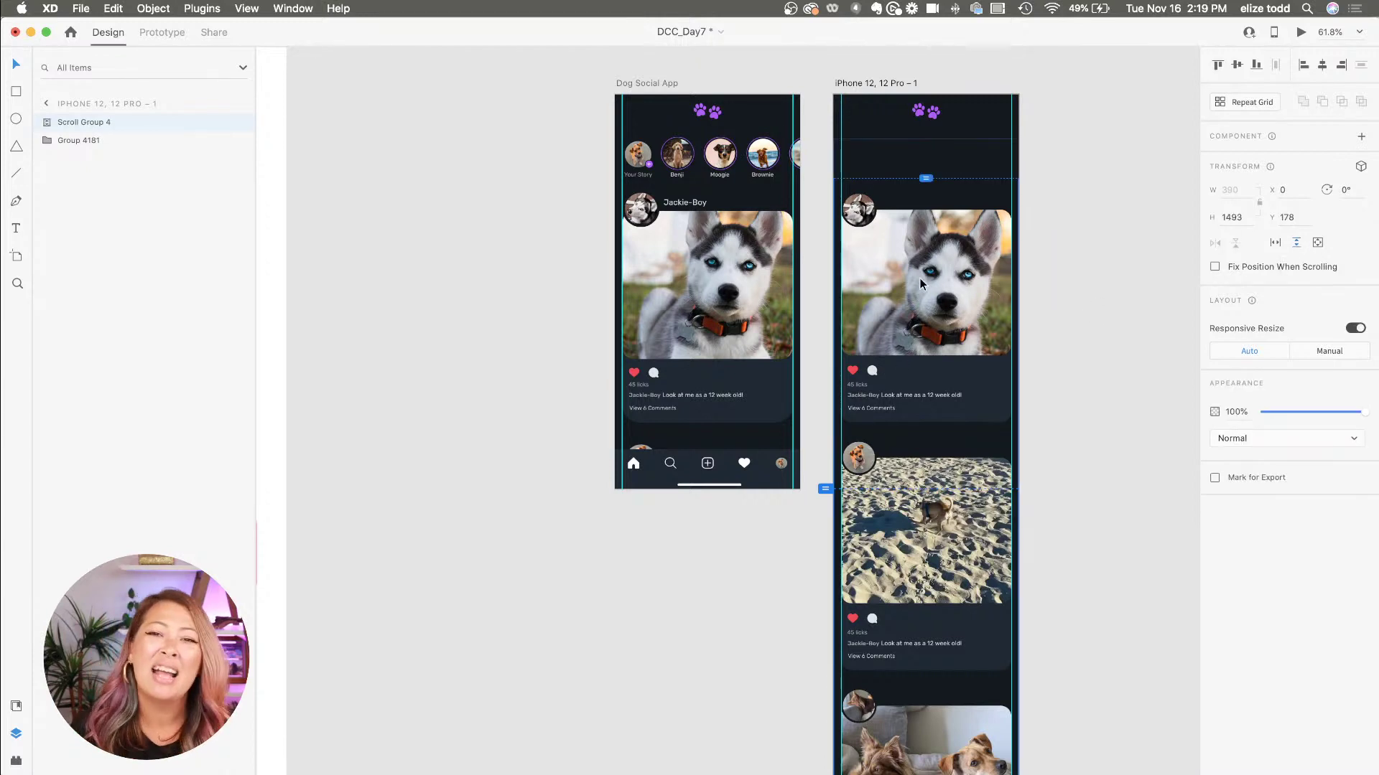
{"action": "left_click_drag", "start_coordinate": [926, 178], "coordinate": [930, 132]}
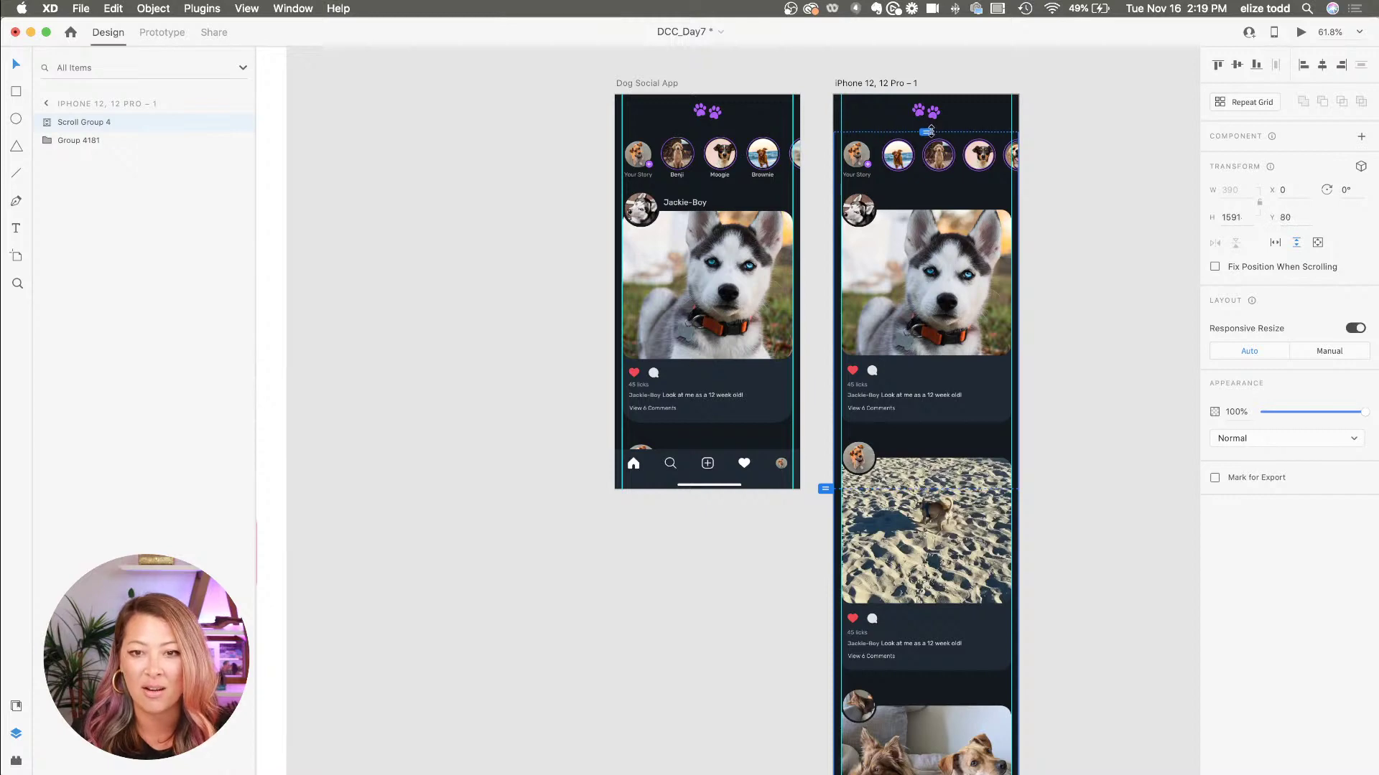
{"action": "scroll", "coordinate": [947, 278], "scroll_direction": "down", "scroll_amount": 3}
{"action": "scroll", "coordinate": [947, 278], "scroll_direction": "down", "scroll_amount": 2}
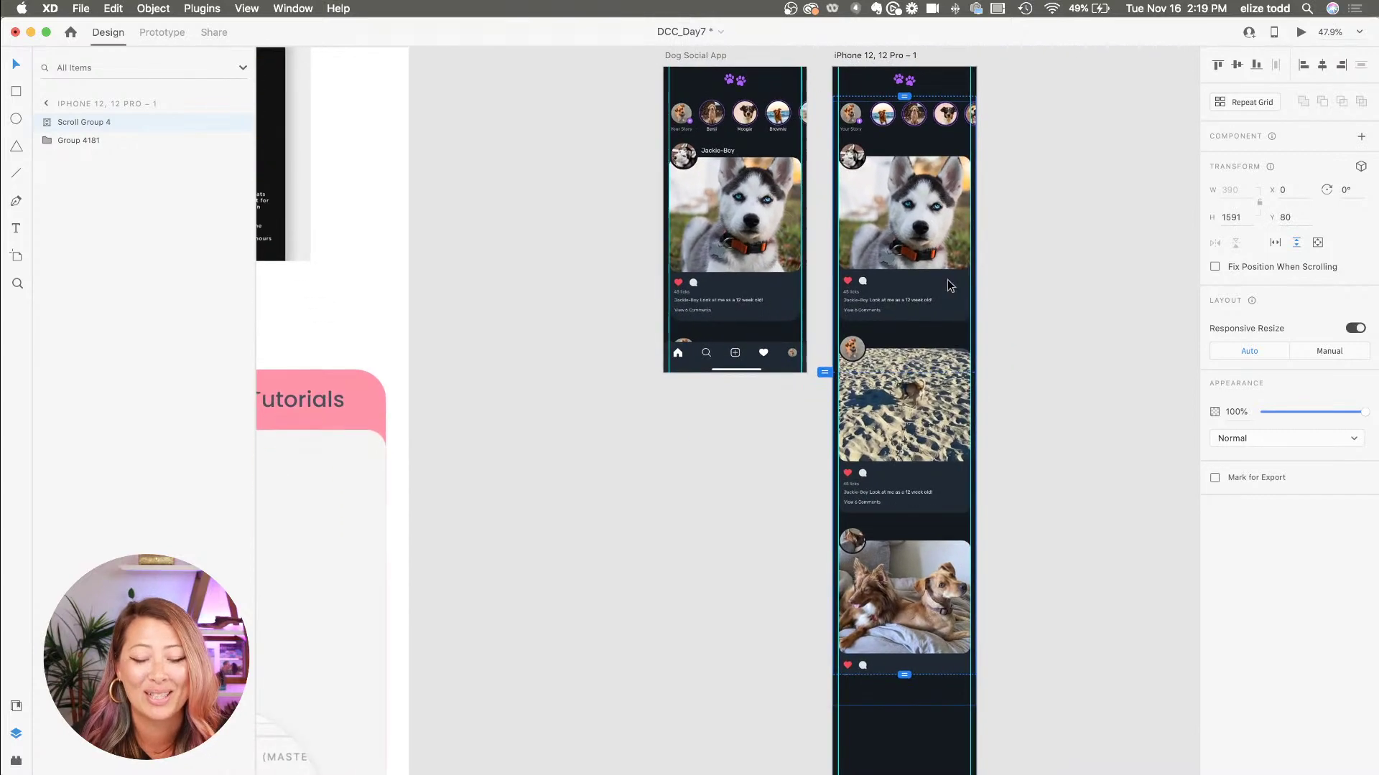
{"action": "left_click", "coordinate": [1105, 292]}
{"action": "right_click", "coordinate": [1105, 292]}
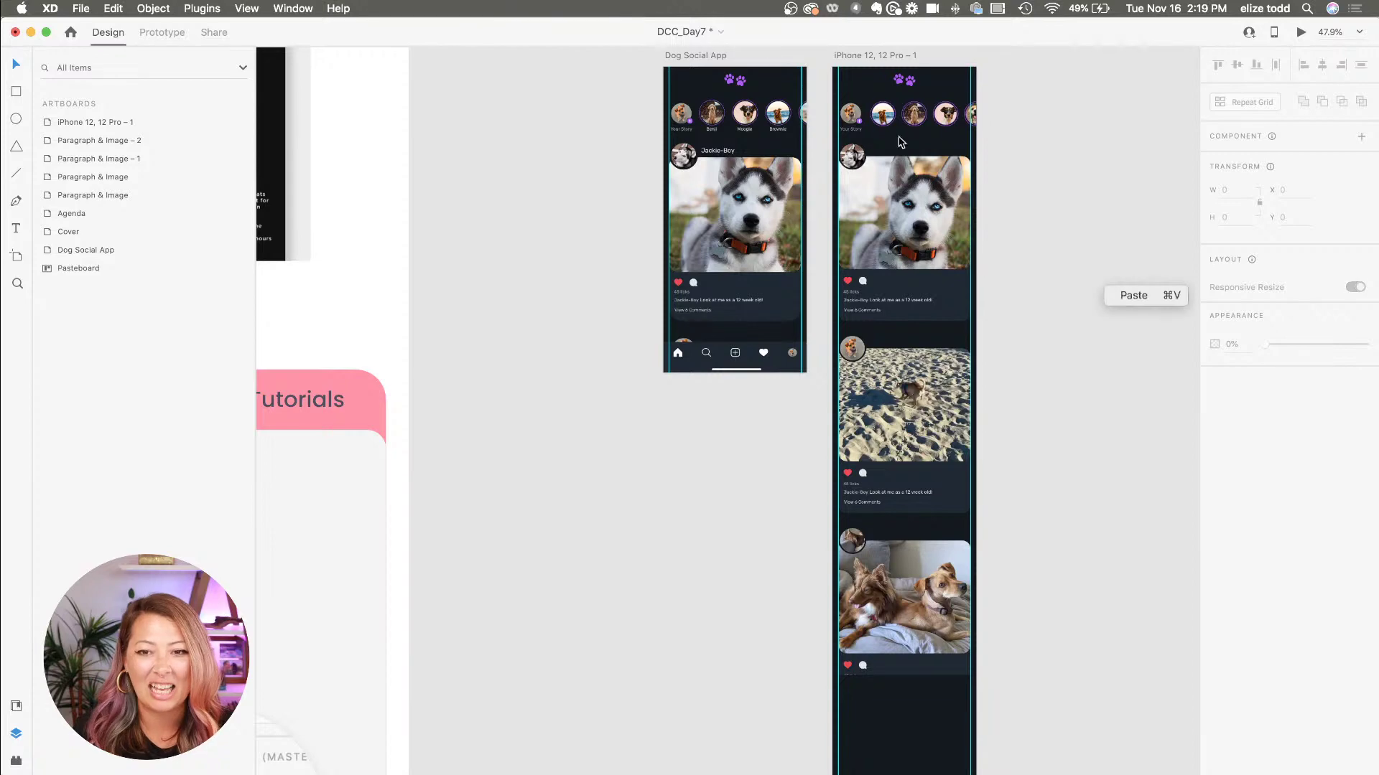
{"action": "left_click", "coordinate": [877, 76]}
{"action": "left_click", "coordinate": [877, 76]}
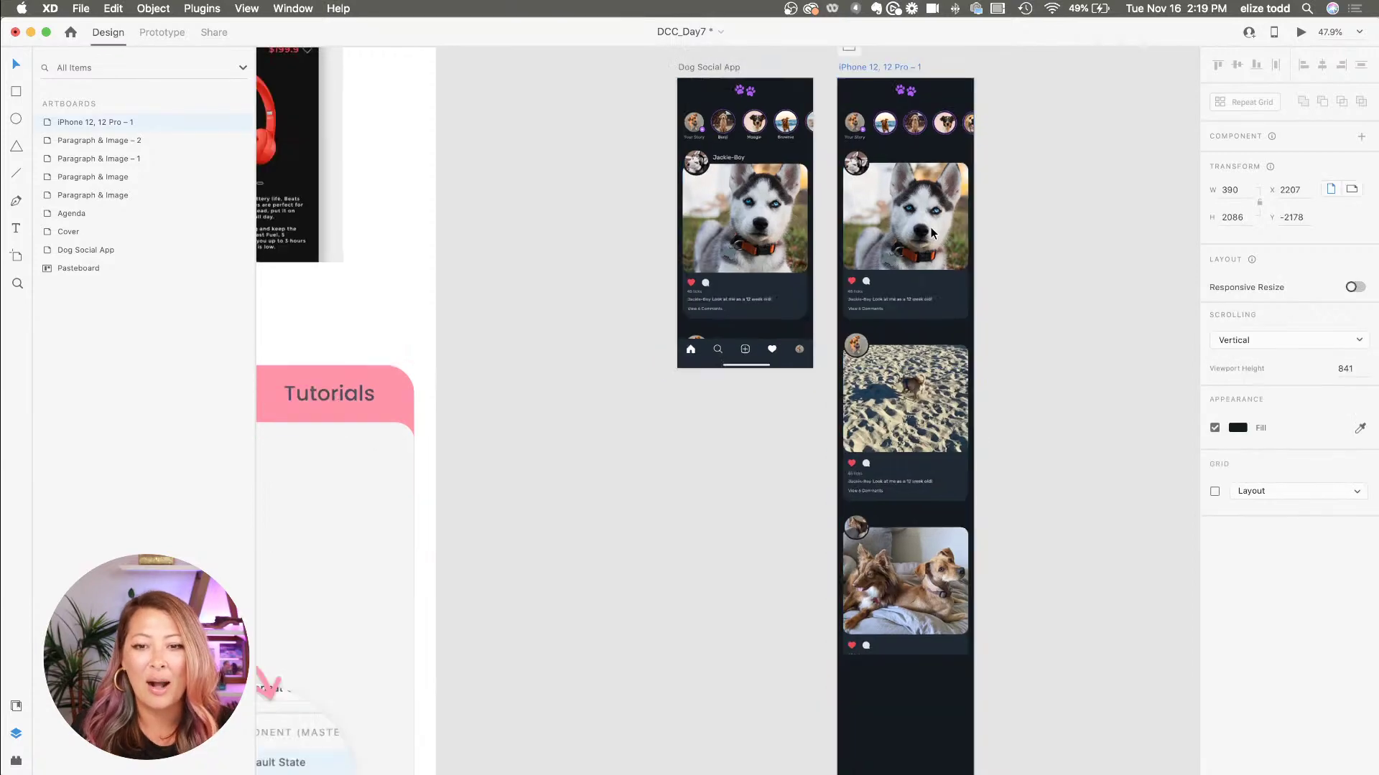
{"action": "scroll", "coordinate": [931, 233], "scroll_direction": "down", "scroll_amount": 2}
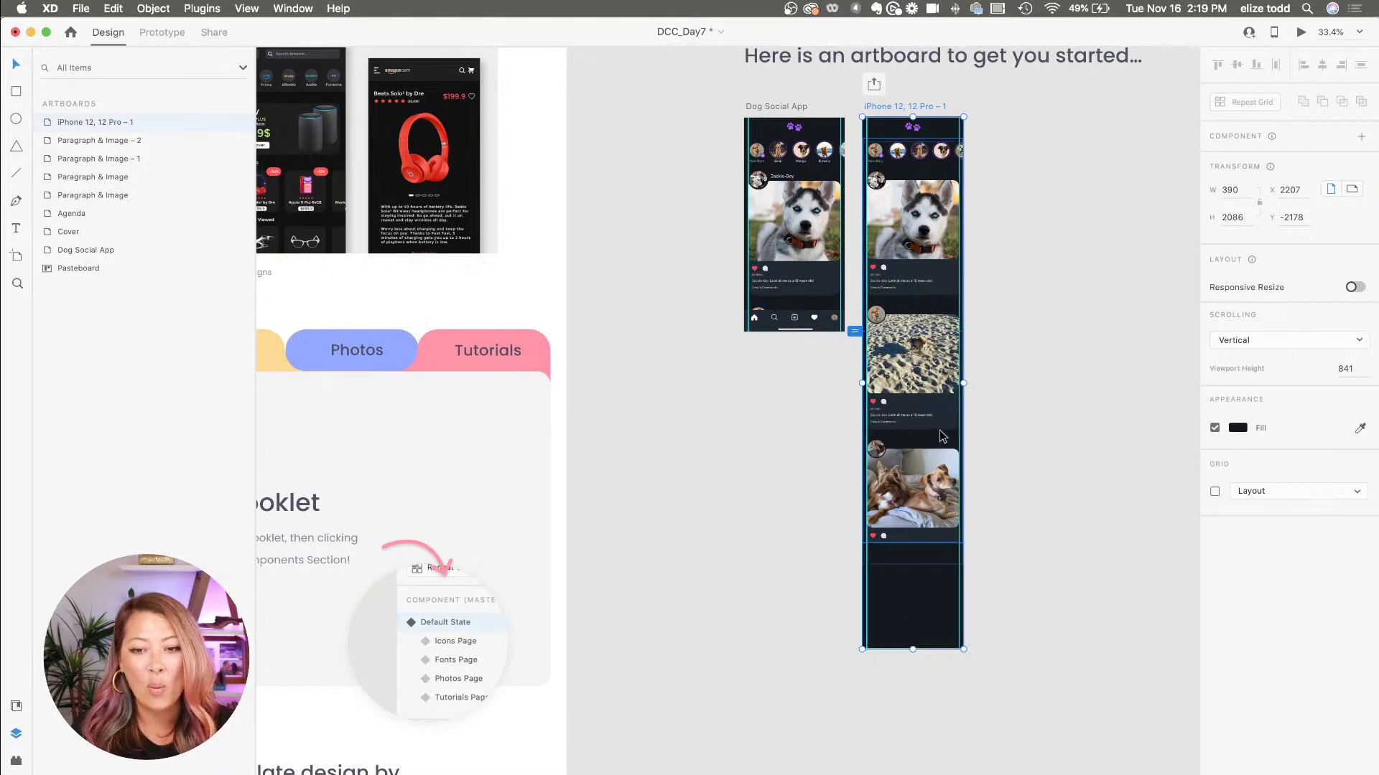
{"action": "scroll", "coordinate": [943, 435], "scroll_direction": "up", "scroll_amount": 2}
{"action": "scroll", "coordinate": [943, 436], "scroll_direction": "up", "scroll_amount": 3}
{"action": "left_click", "coordinate": [983, 334]}
- Shorten the feed's scroll viewport from below to a height of 667, so it ends just under the first post
{"action": "left_click", "coordinate": [864, 317]}
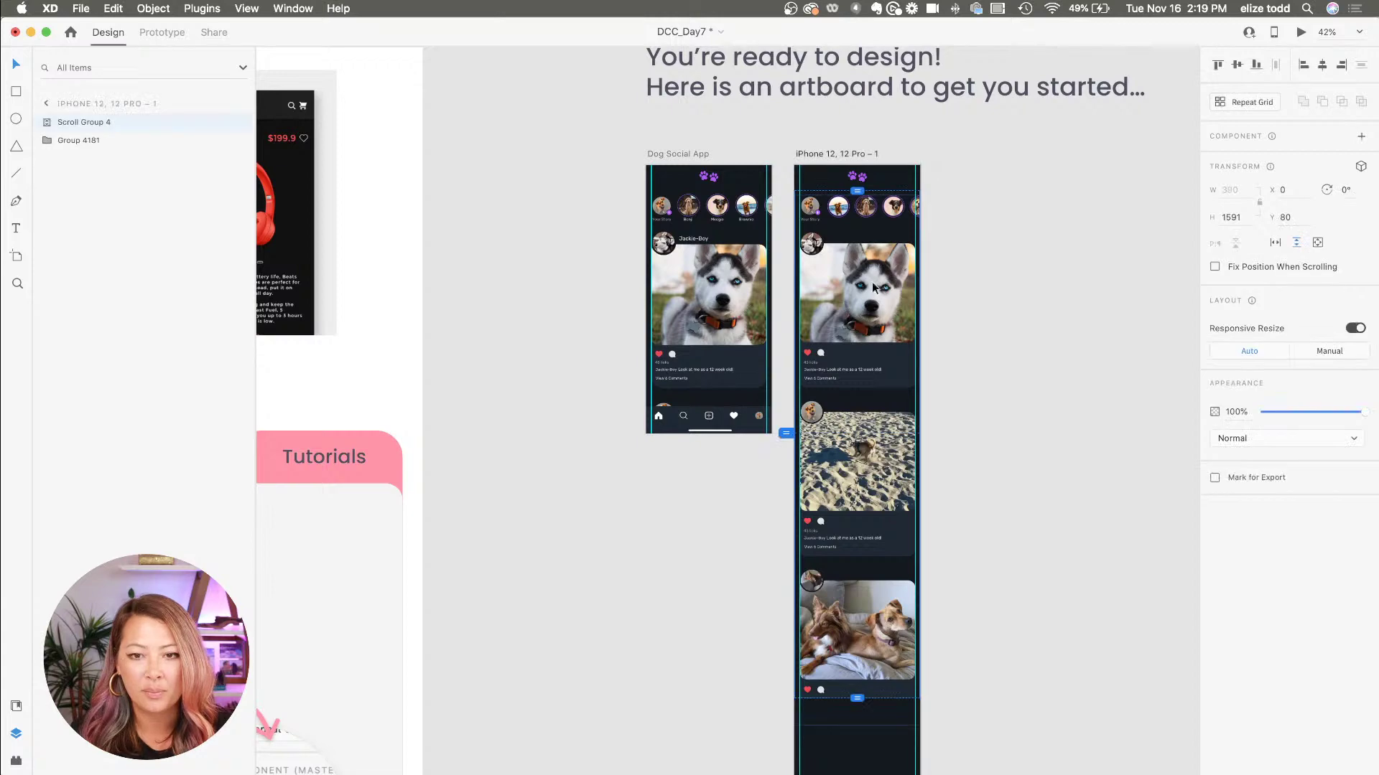
{"action": "scroll", "coordinate": [882, 223], "scroll_direction": "up", "scroll_amount": 3}
{"action": "scroll", "coordinate": [878, 216], "scroll_direction": "down", "scroll_amount": 3}
{"action": "scroll", "coordinate": [869, 550], "scroll_direction": "down", "scroll_amount": 2}
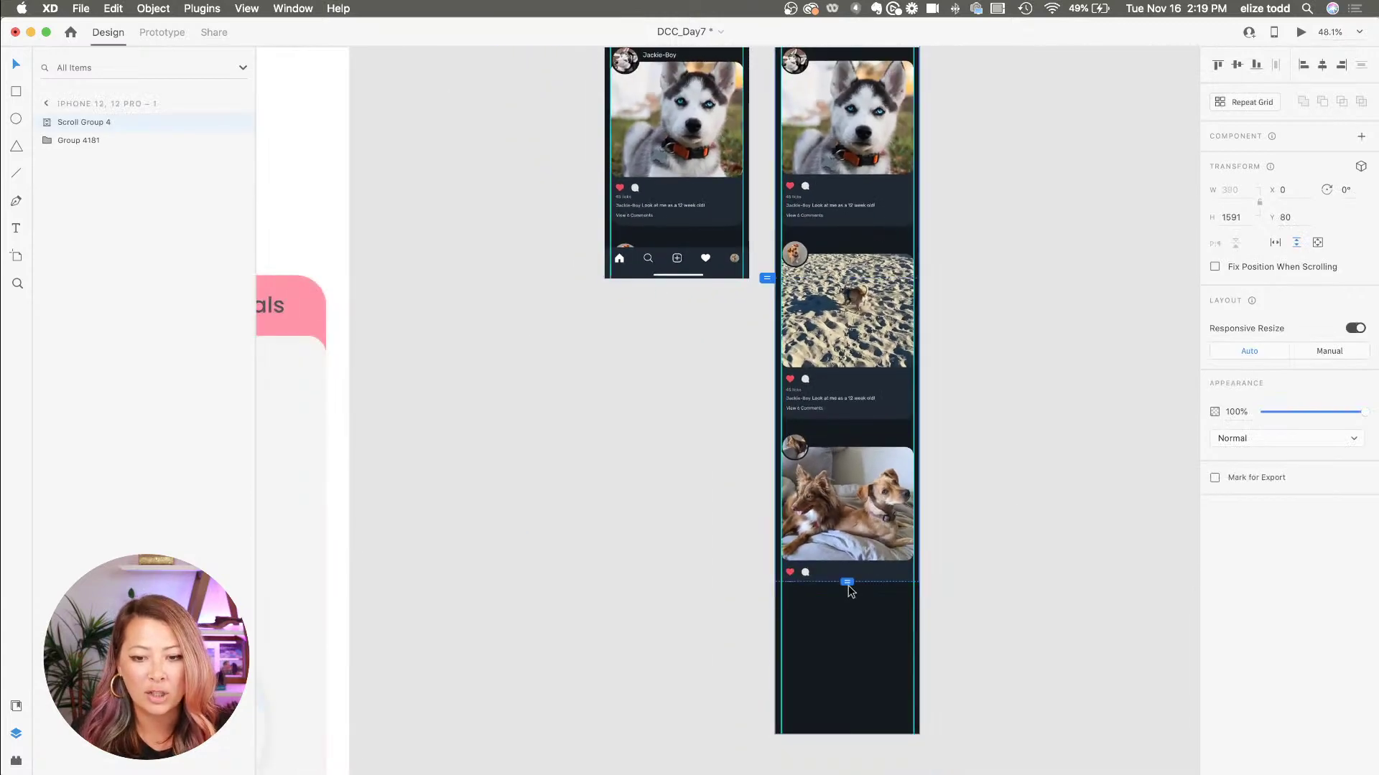
{"action": "scroll", "coordinate": [847, 583], "scroll_direction": "up", "scroll_amount": 4}
{"action": "scroll", "coordinate": [846, 586], "scroll_direction": "down", "scroll_amount": 3}
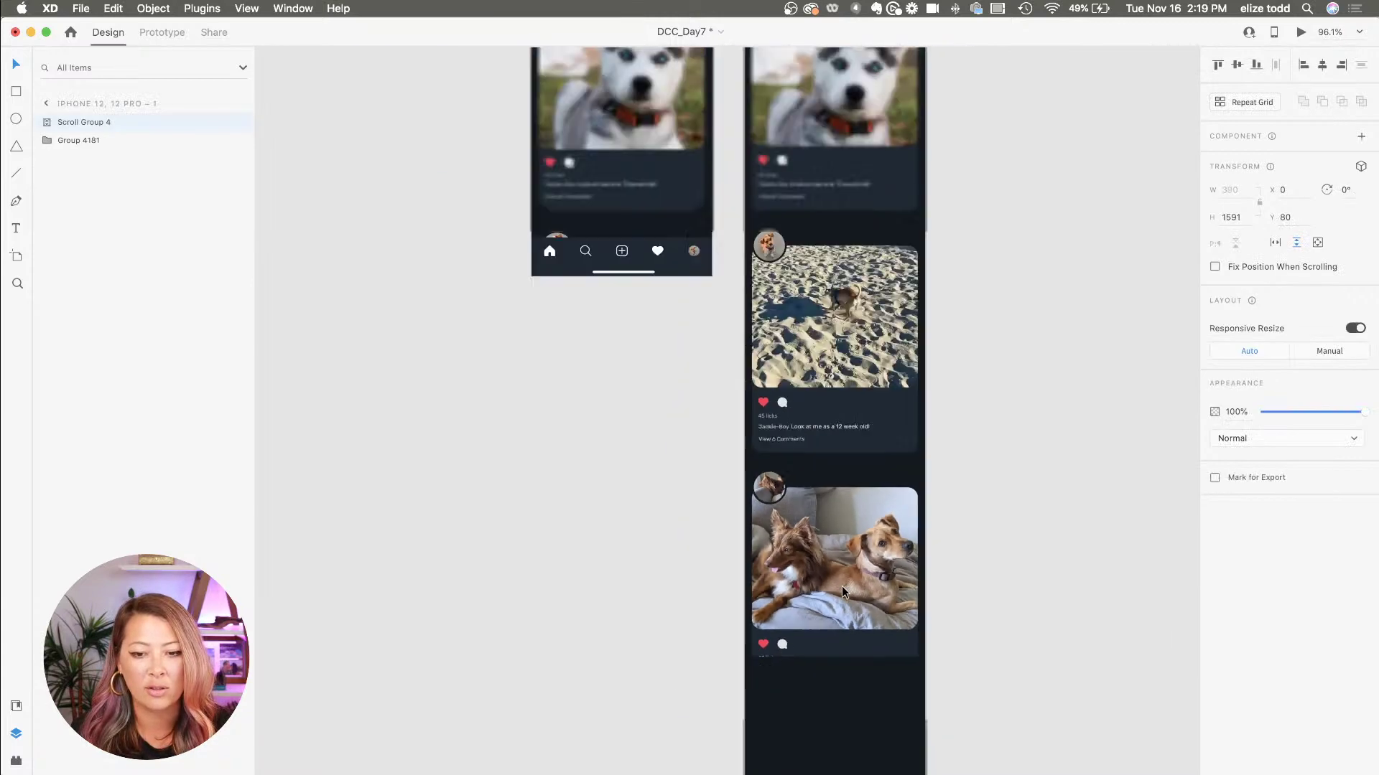
{"action": "left_click_drag", "start_coordinate": [838, 643], "coordinate": [801, 285]}
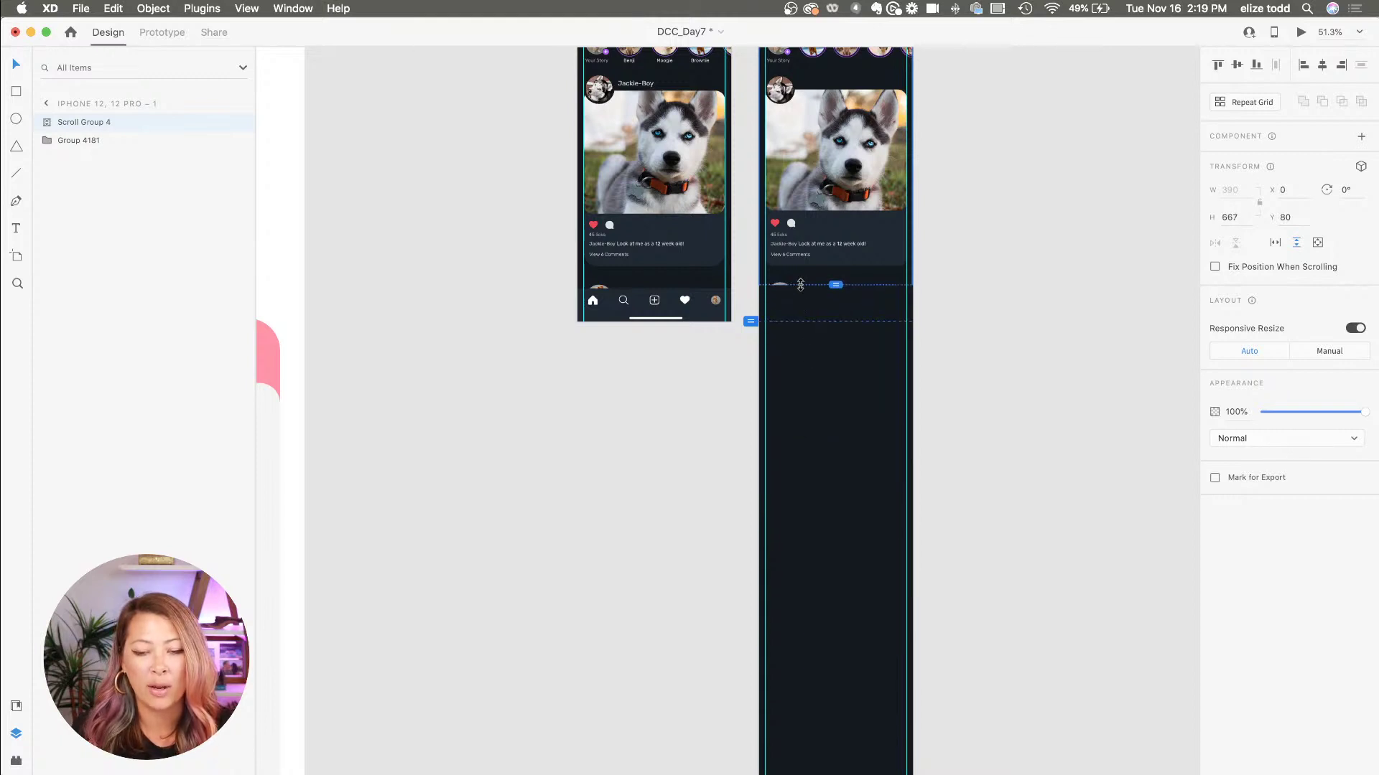
{"action": "scroll", "coordinate": [801, 285], "scroll_direction": "down", "scroll_amount": 3}
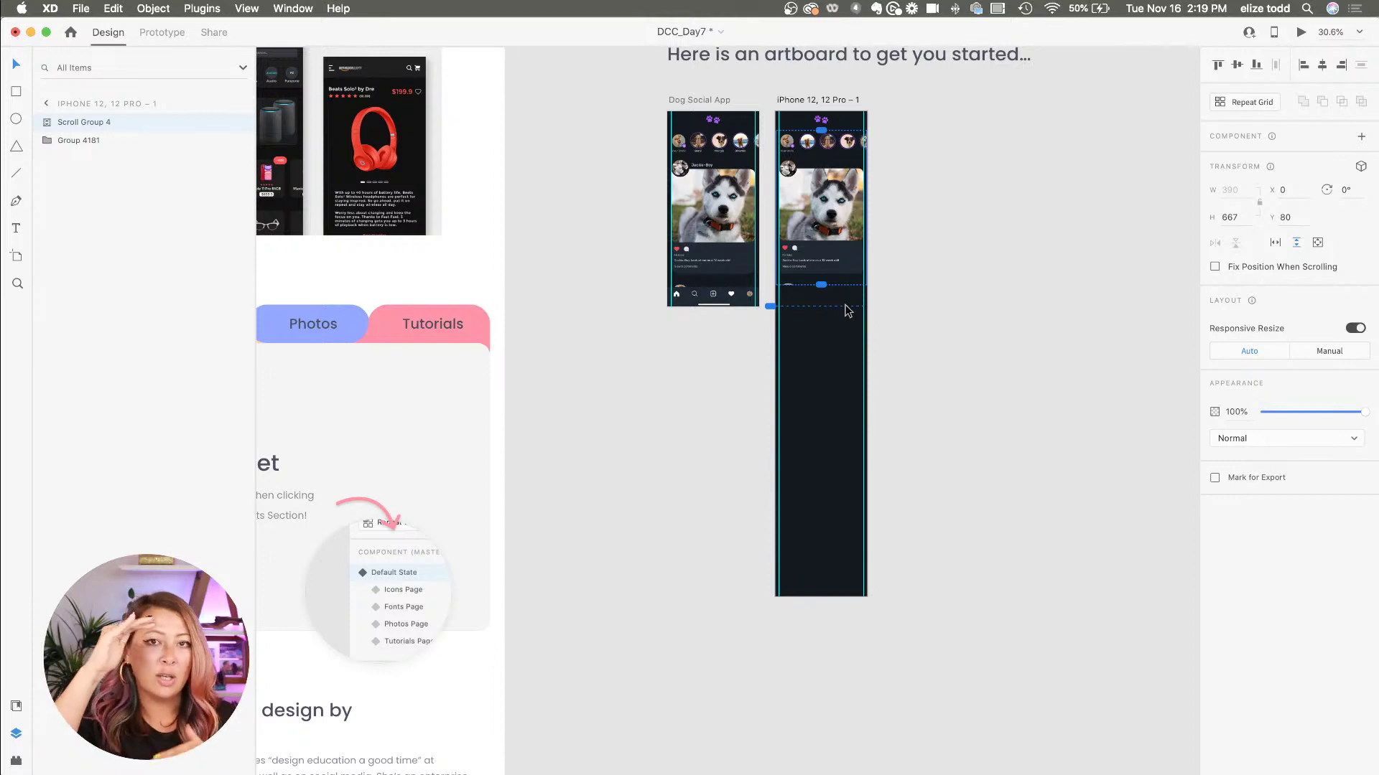
{"action": "scroll", "coordinate": [848, 310], "scroll_direction": "up", "scroll_amount": 5}
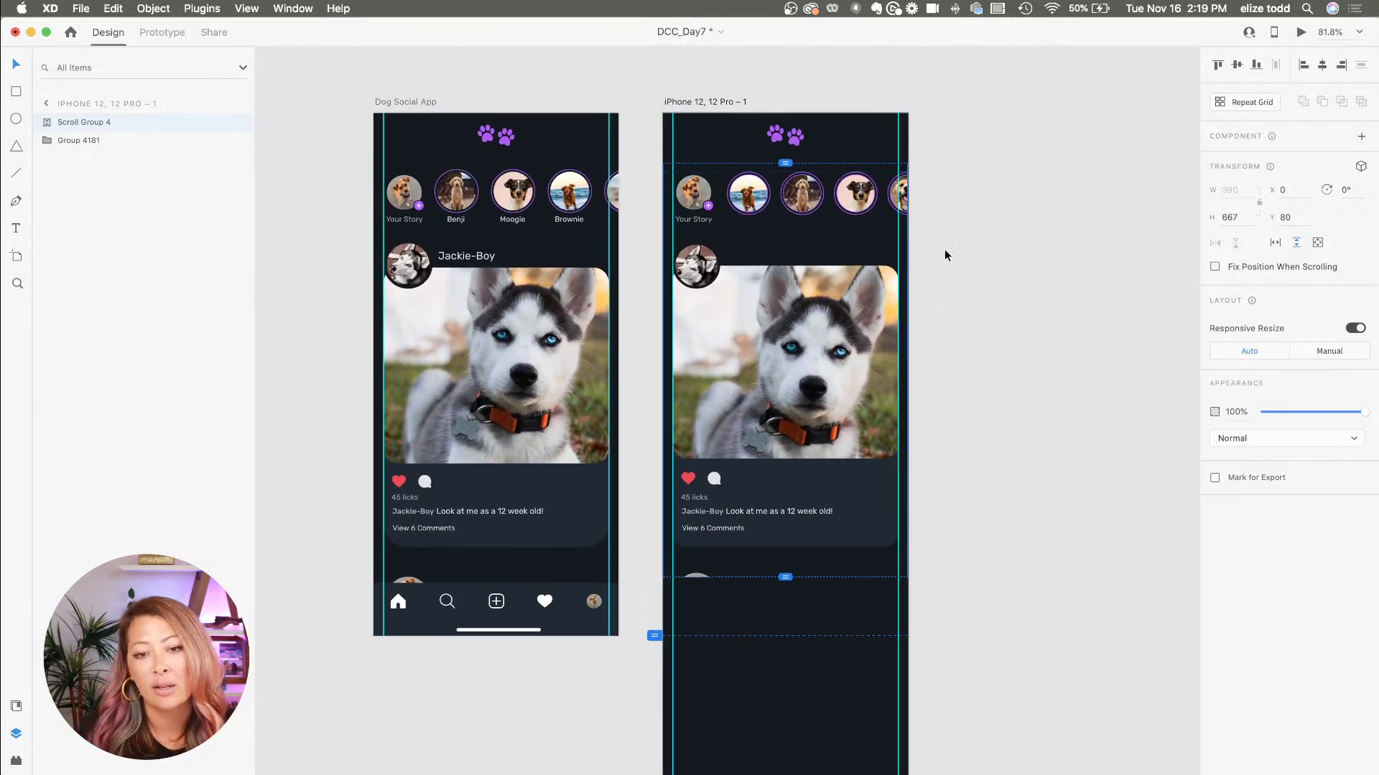
- Shorten the iPhone 12, 12 Pro – 1 artboard to a height of 841, matching its viewport height
{"action": "scroll", "coordinate": [945, 248], "scroll_direction": "down", "scroll_amount": 3}
{"action": "left_click", "coordinate": [791, 149]}
{"action": "scroll", "coordinate": [791, 149], "scroll_direction": "down", "scroll_amount": 3}
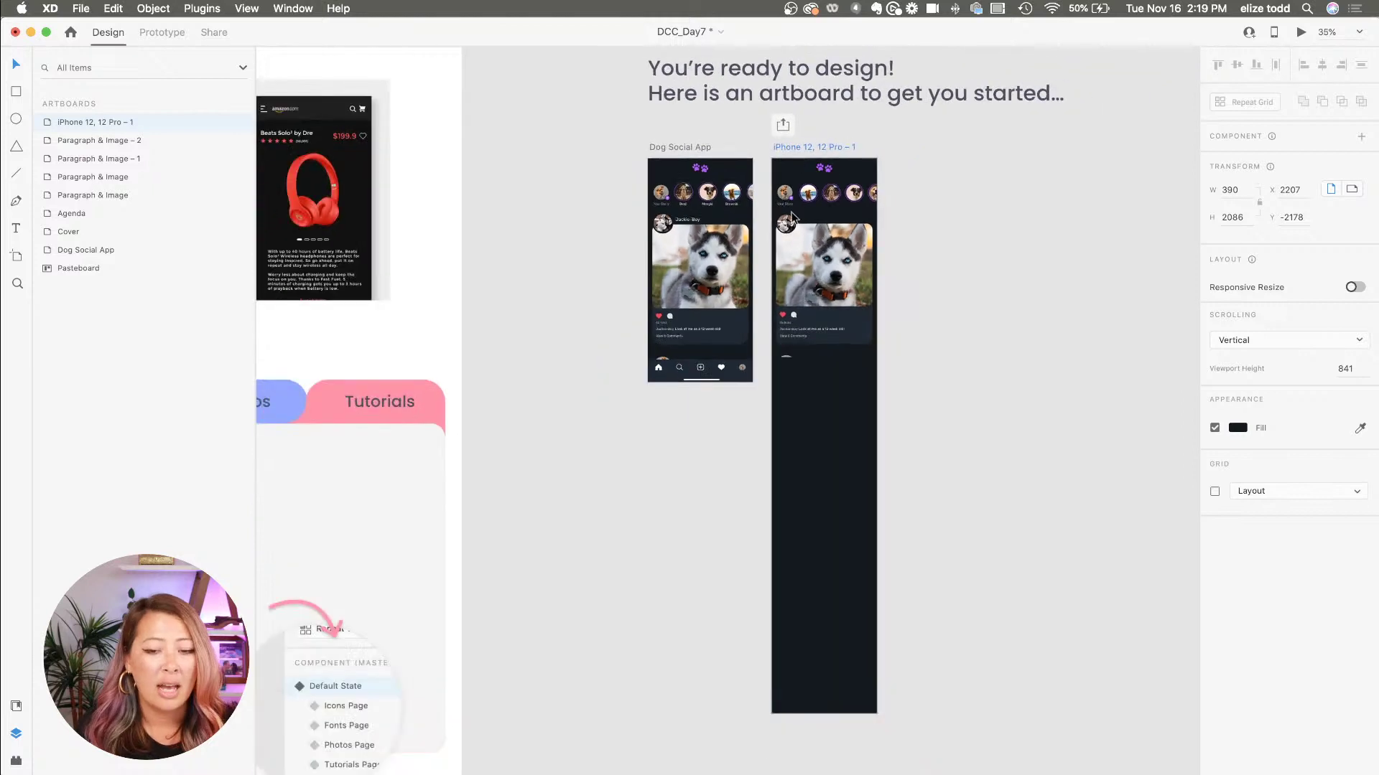
{"action": "left_click_drag", "start_coordinate": [823, 713], "coordinate": [823, 361]}
{"action": "scroll", "coordinate": [821, 406], "scroll_direction": "up", "scroll_amount": 3}
{"action": "scroll", "coordinate": [823, 363], "scroll_direction": "up", "scroll_amount": 3}
{"action": "scroll", "coordinate": [823, 363], "scroll_direction": "down", "scroll_amount": 2}
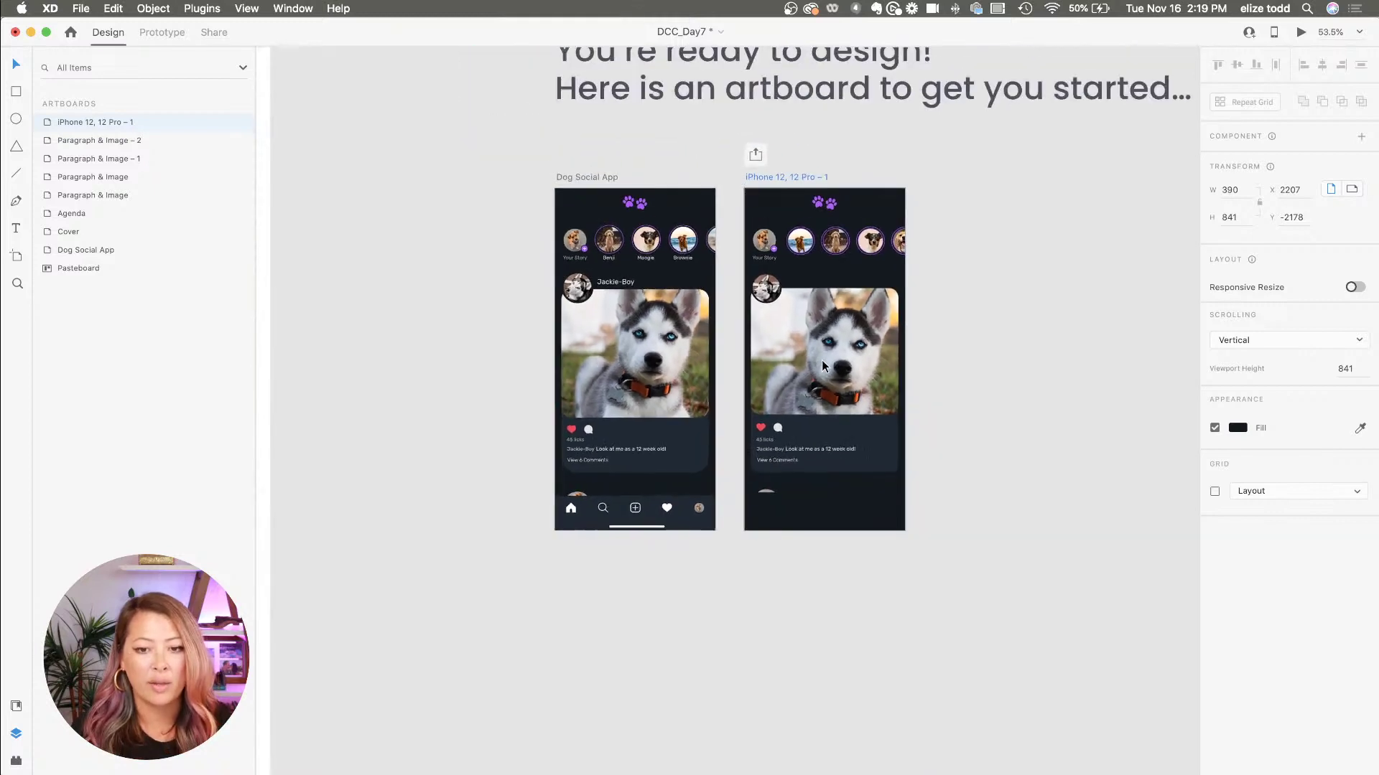
- Copy the App Bar from the Dog Social App artboard into the same place on the iPhone 12, 12 Pro – 1 artboard
{"action": "left_click", "coordinate": [675, 528]}
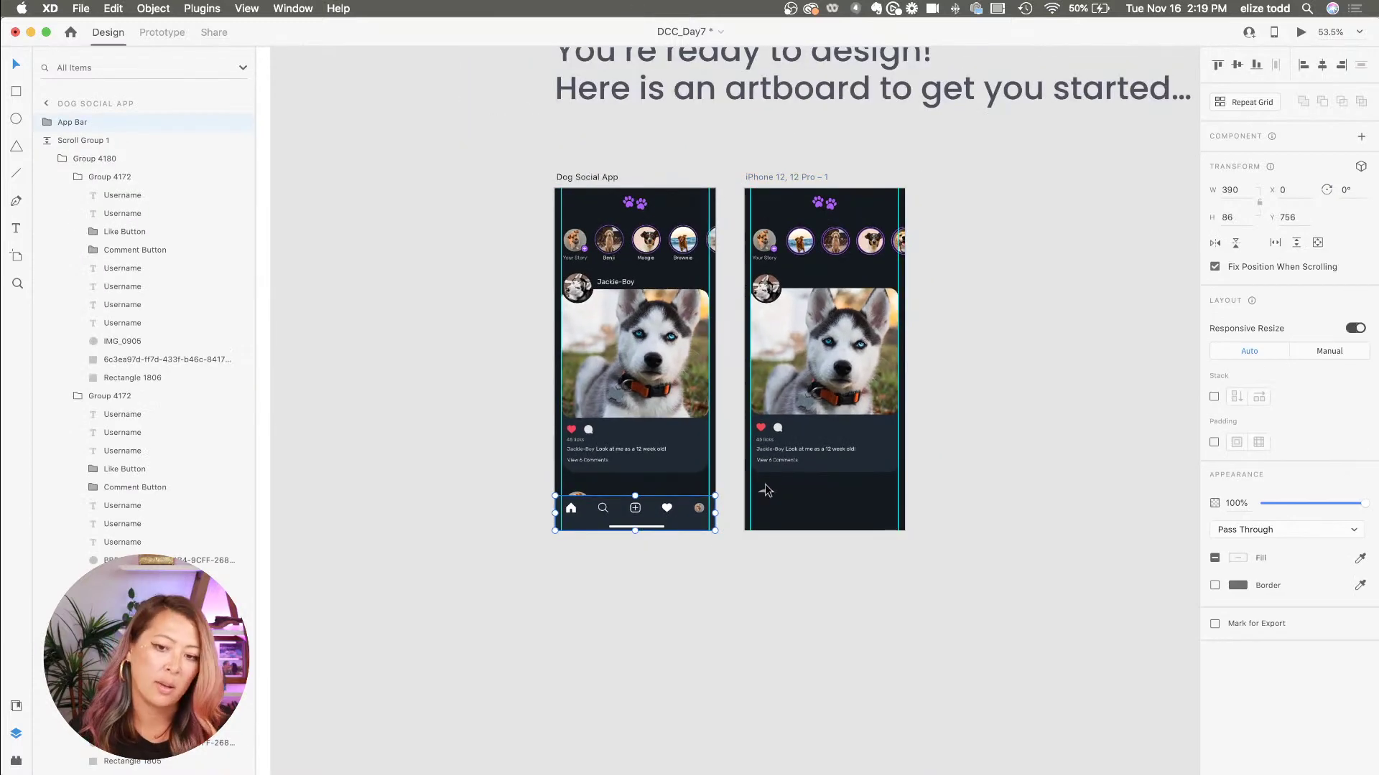
{"action": "left_click", "coordinate": [788, 474]}
{"action": "double_click", "coordinate": [787, 476]}
{"action": "left_click", "coordinate": [931, 491]}
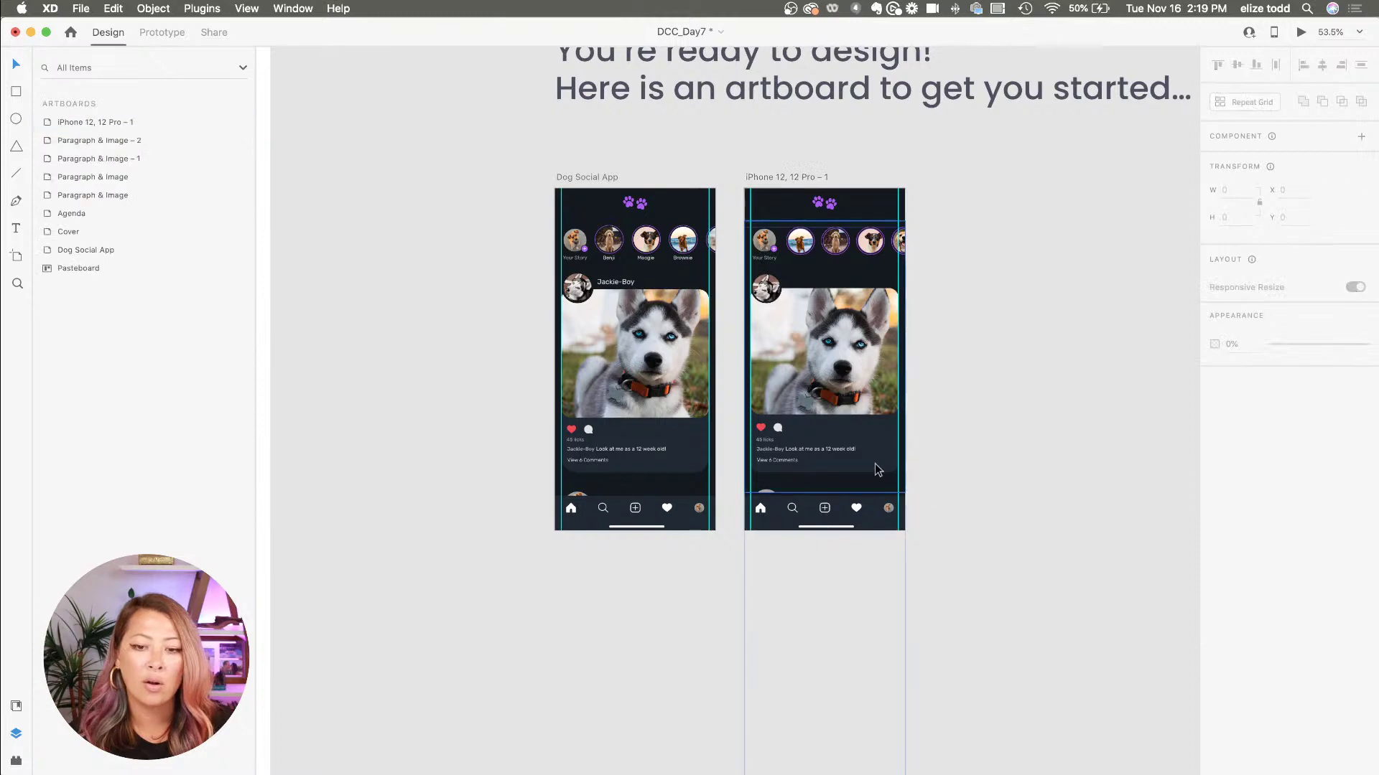
- Extend the lower edge of the feed's scroll viewport down to meet the upper edge of the App Bar
{"action": "scroll", "coordinate": [874, 463], "scroll_direction": "up", "scroll_amount": 3}
{"action": "left_click", "coordinate": [826, 461]}
{"action": "scroll", "coordinate": [794, 511], "scroll_direction": "up", "scroll_amount": 3}
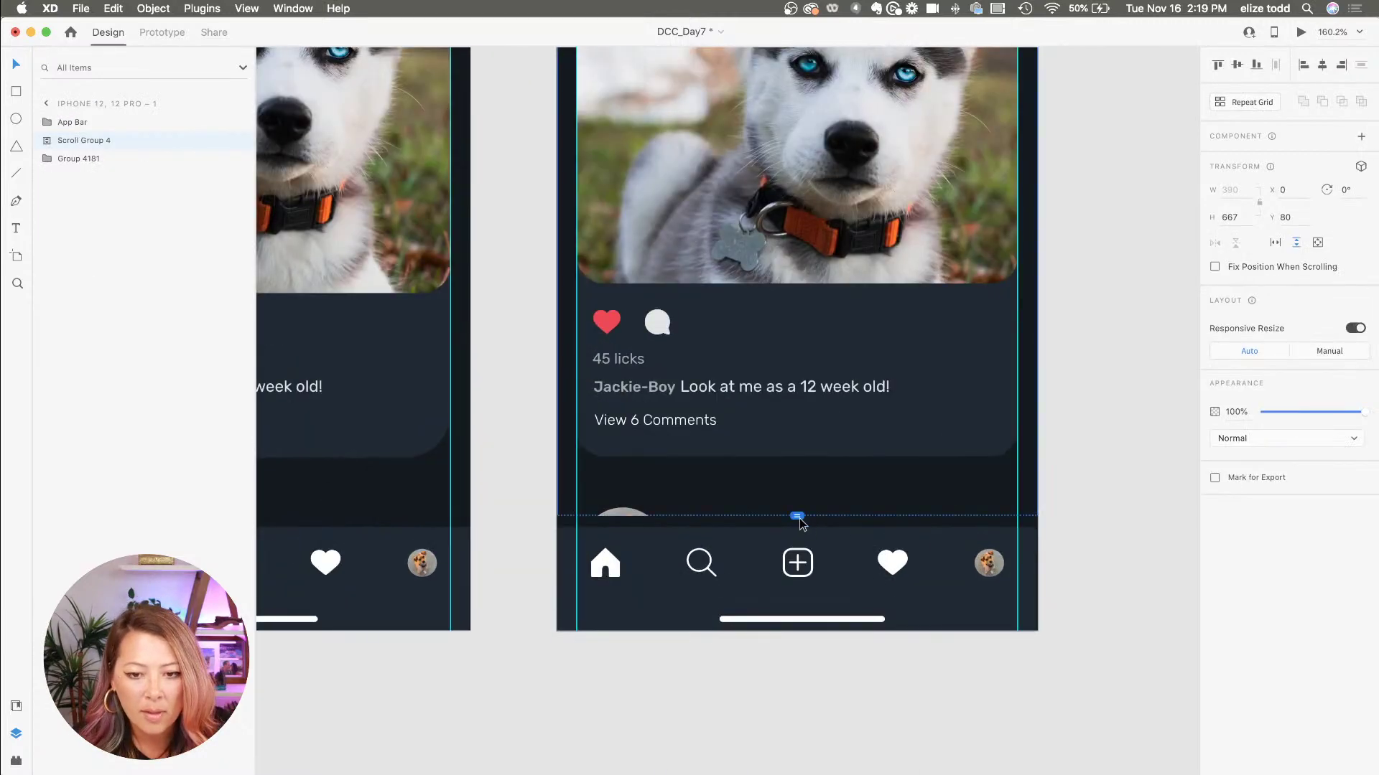
{"action": "left_click_drag", "start_coordinate": [795, 515], "coordinate": [796, 526]}
{"action": "scroll", "coordinate": [797, 528], "scroll_direction": "down", "scroll_amount": 3}
{"action": "left_click", "coordinate": [996, 530]}
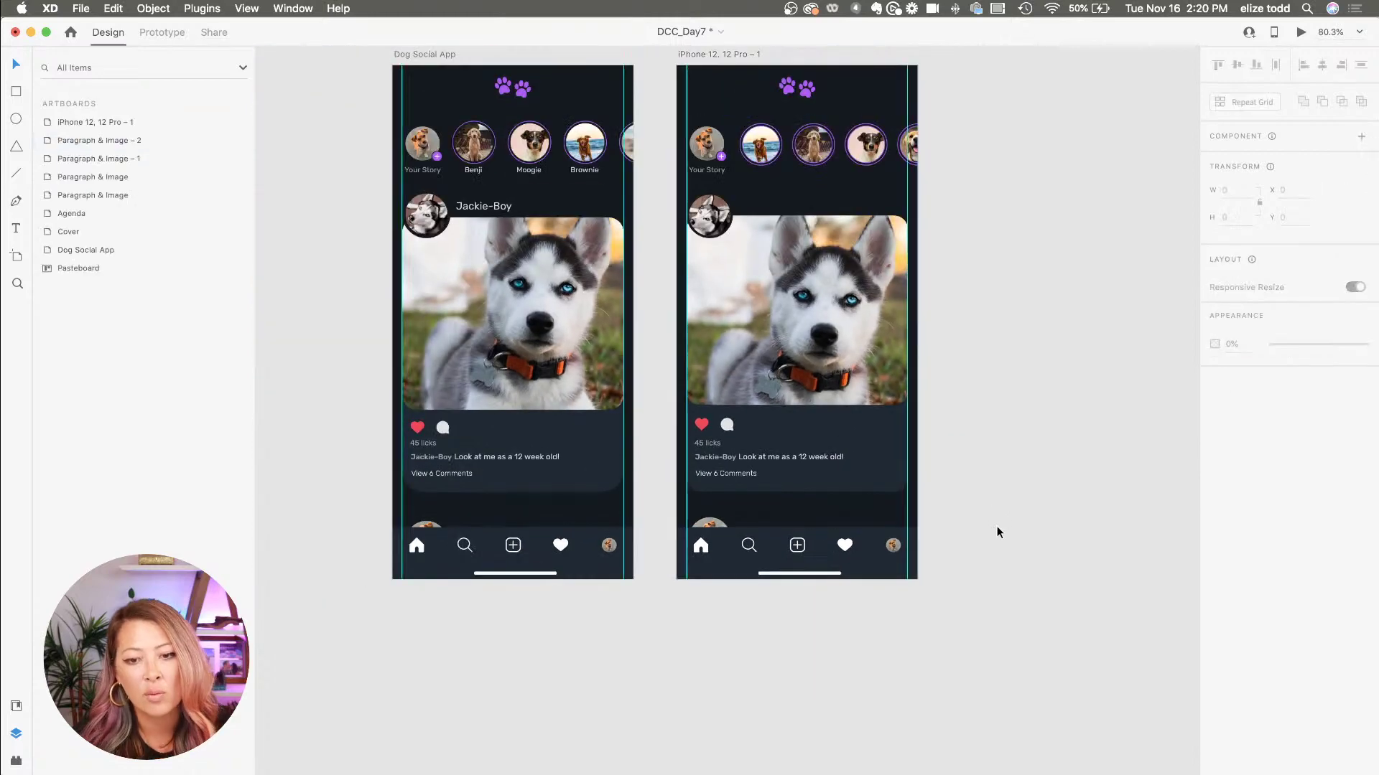
{"action": "scroll", "coordinate": [997, 529], "scroll_direction": "down", "scroll_amount": 2}
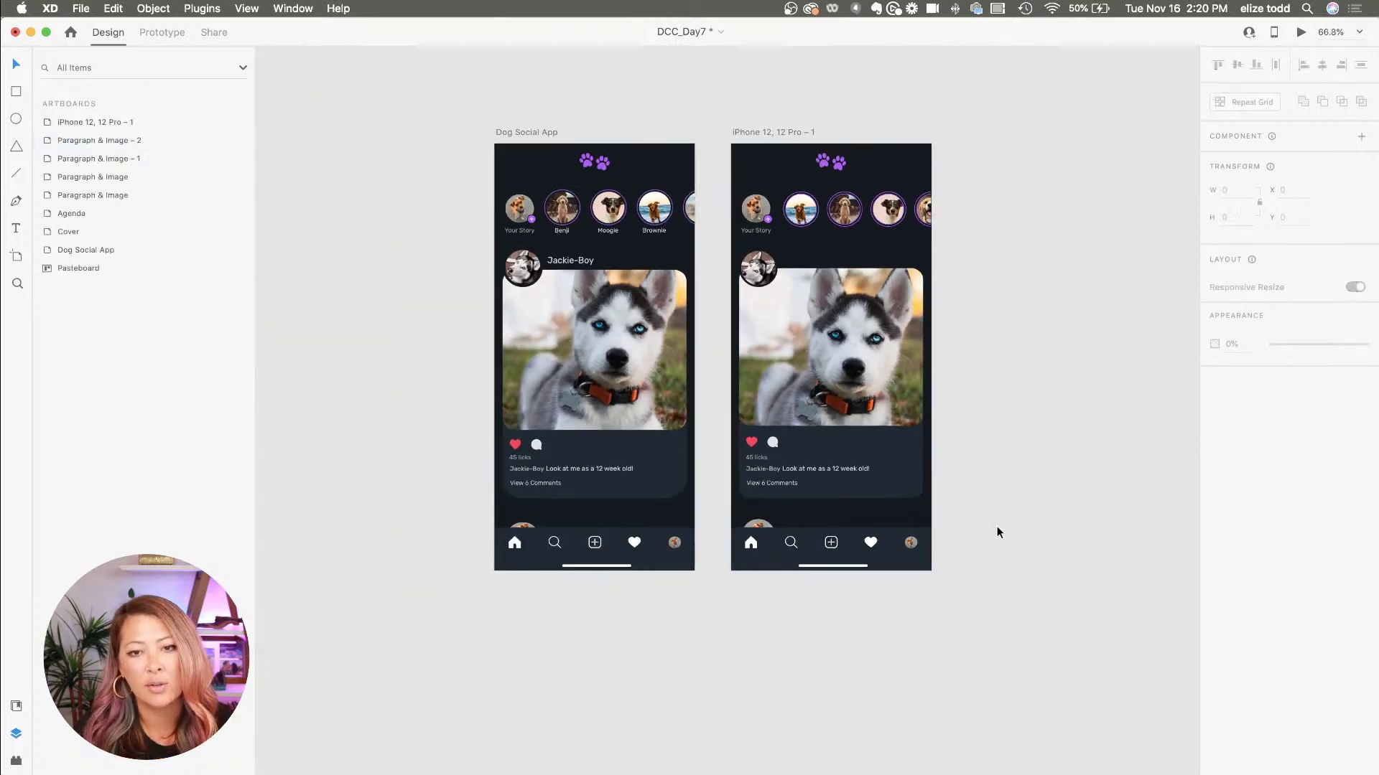
- Preview the iPhone 12, 12 Pro – 1 artboard and scroll through the feed to check the posts and beach video, then close the preview
{"action": "left_click", "coordinate": [779, 137]}
{"action": "left_click", "coordinate": [1301, 33]}
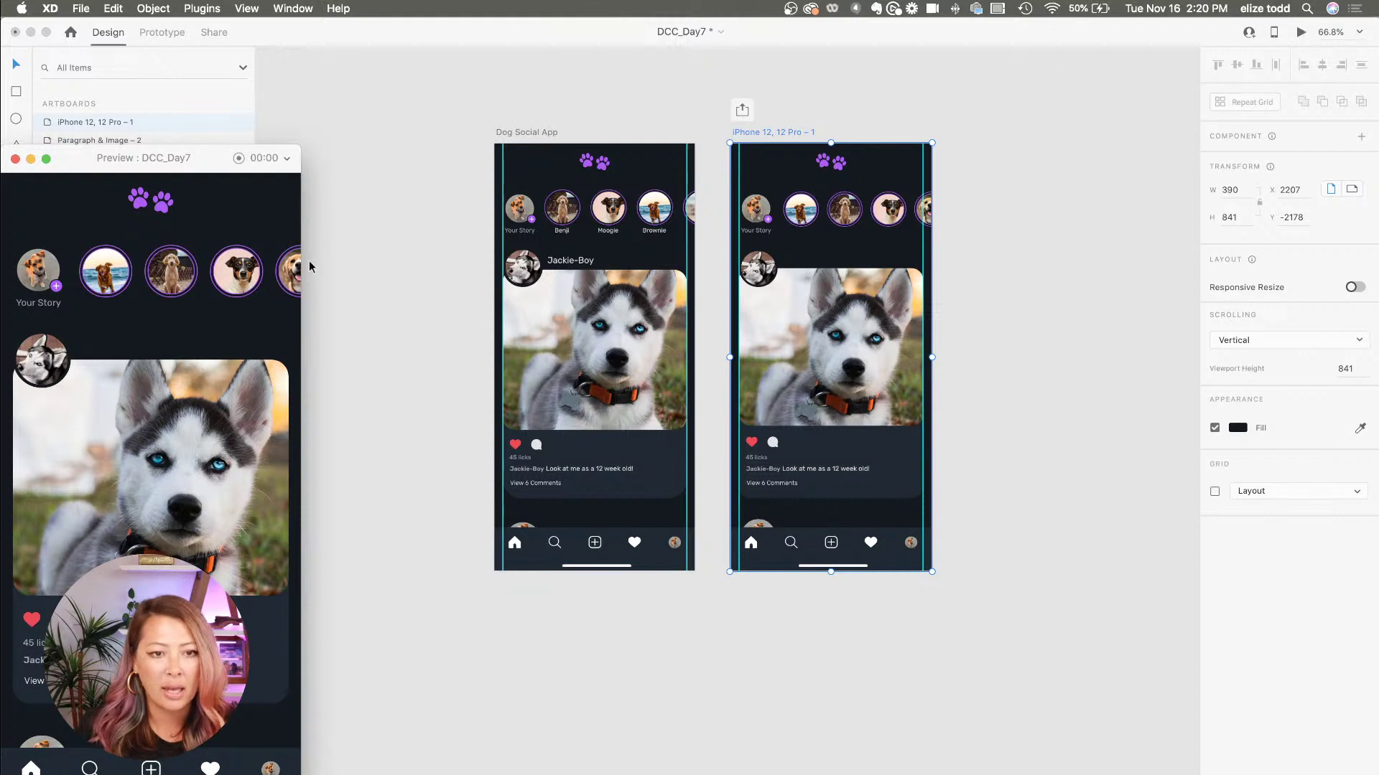
{"action": "scroll", "coordinate": [124, 384], "scroll_direction": "down", "scroll_amount": 3}
{"action": "scroll", "coordinate": [124, 384], "scroll_direction": "down", "scroll_amount": 5}
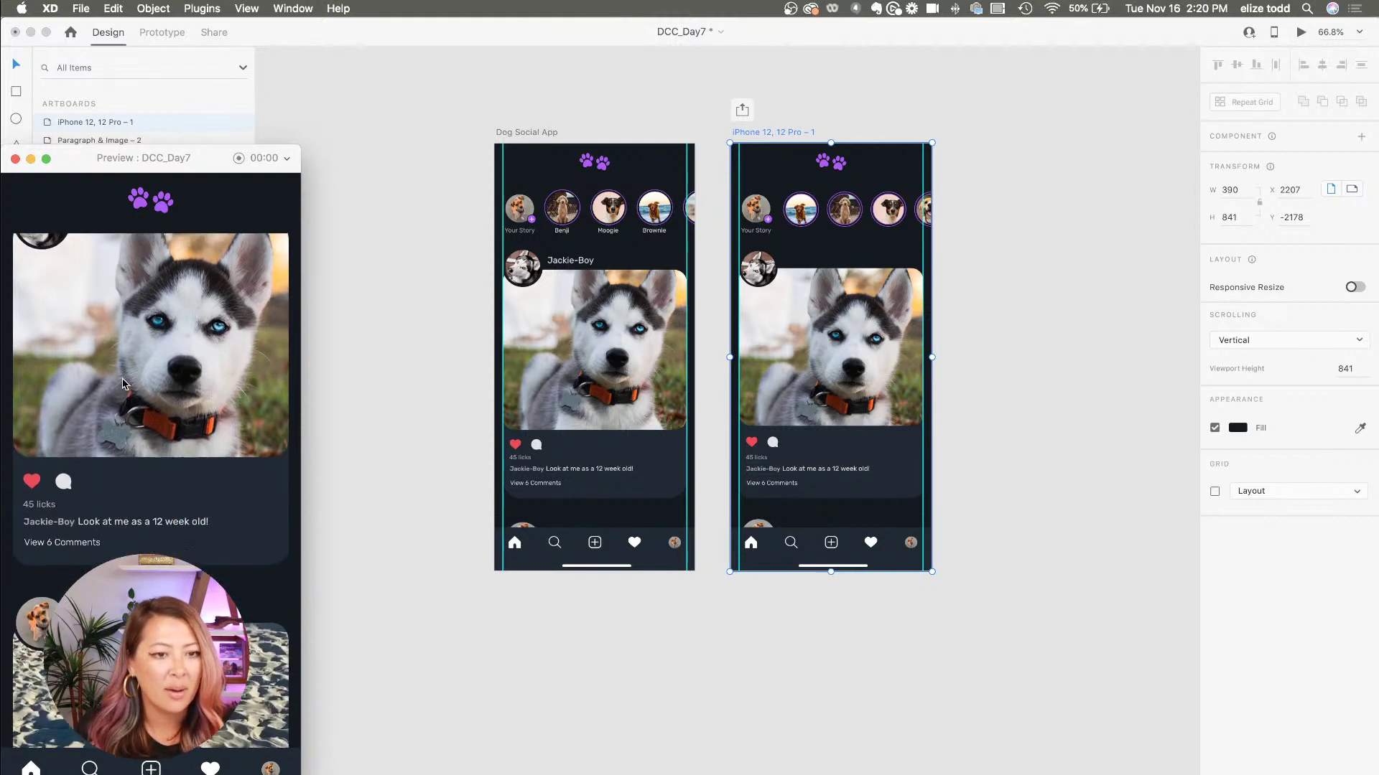
{"action": "scroll", "coordinate": [123, 385], "scroll_direction": "down", "scroll_amount": 6}
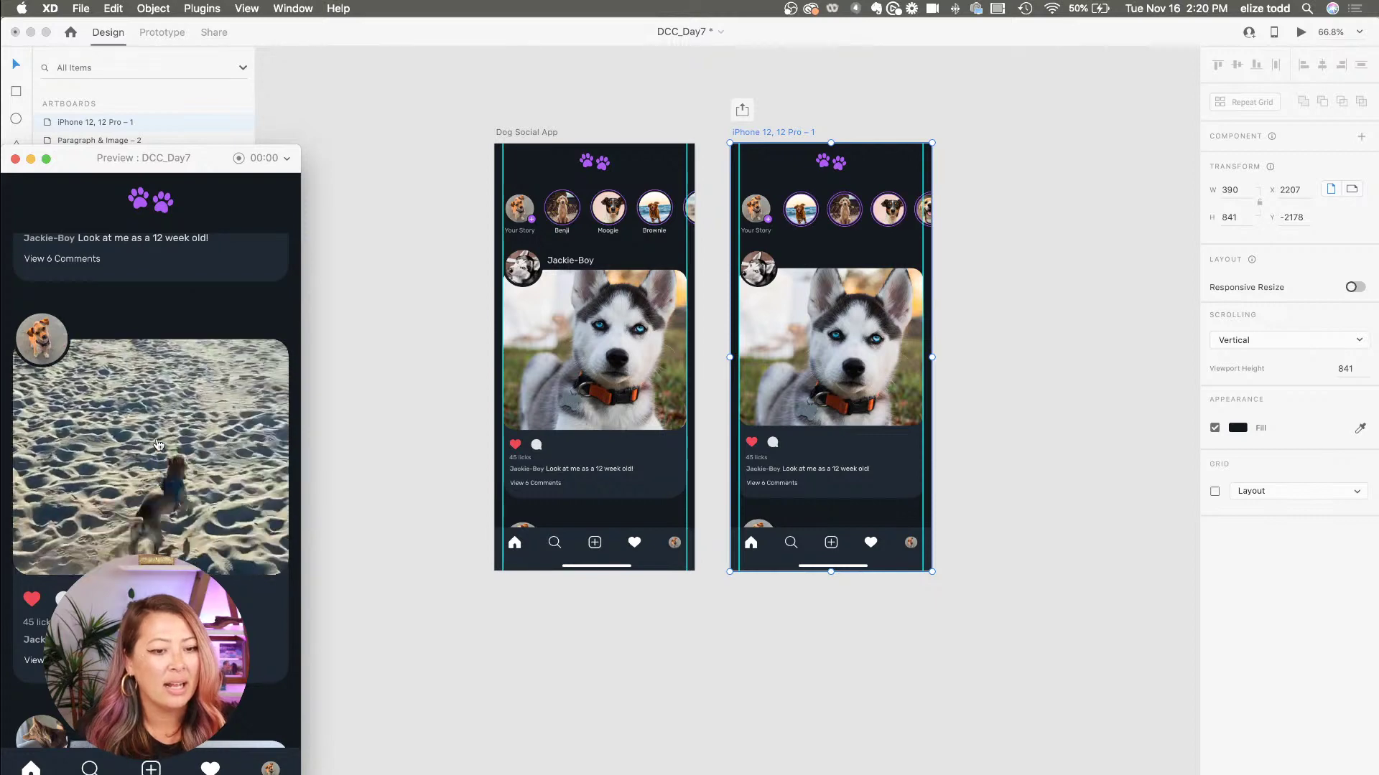
{"action": "scroll", "coordinate": [159, 445], "scroll_direction": "down", "scroll_amount": 1}
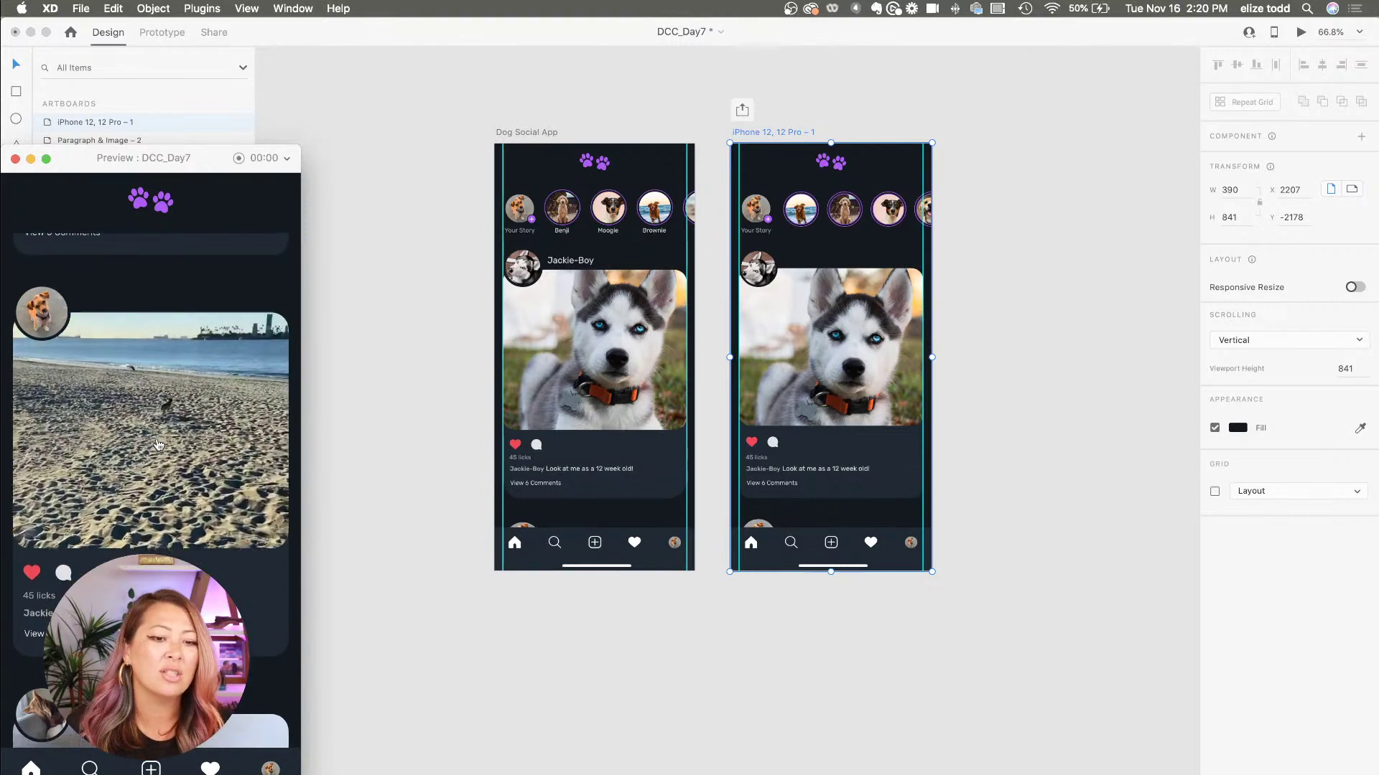
{"action": "scroll", "coordinate": [158, 525], "scroll_direction": "down", "scroll_amount": 5}
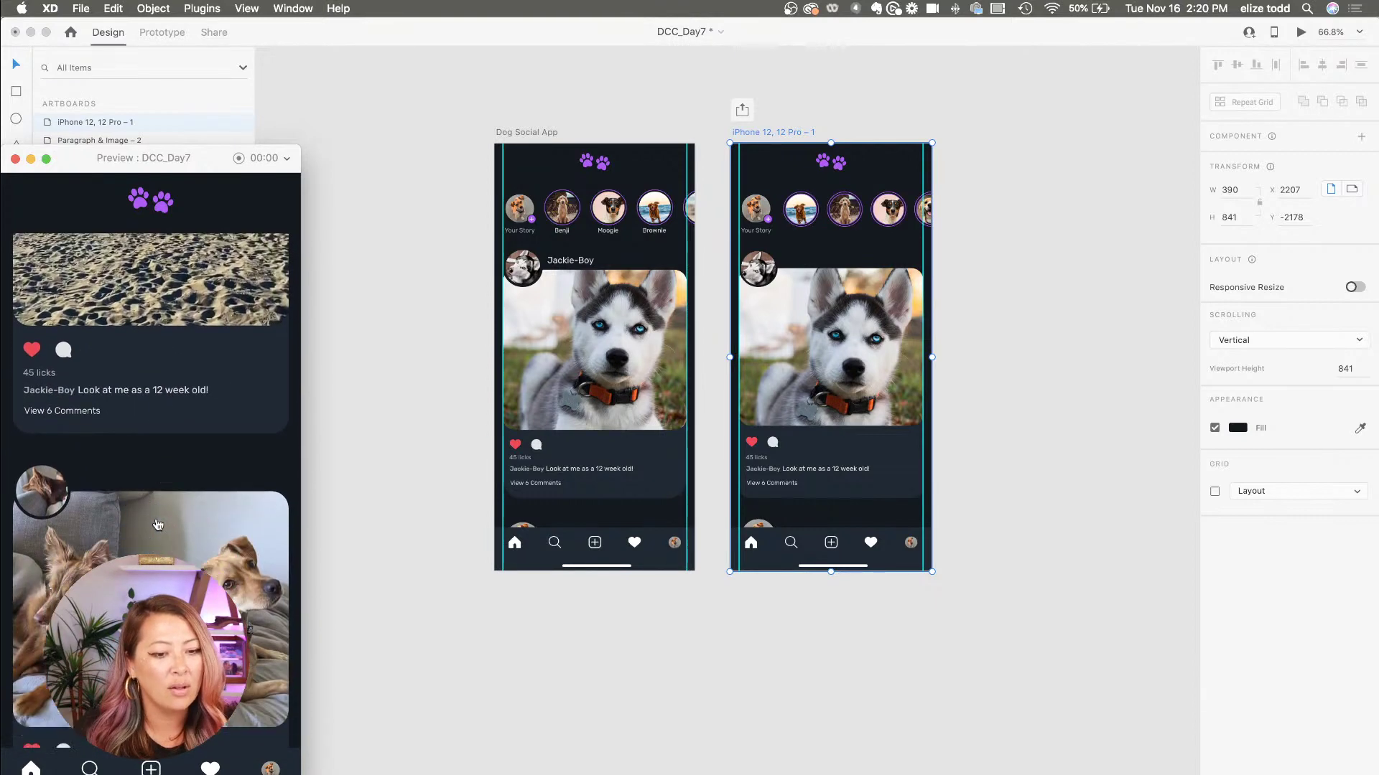
{"action": "scroll", "coordinate": [158, 524], "scroll_direction": "down", "scroll_amount": 1}
{"action": "scroll", "coordinate": [157, 524], "scroll_direction": "down", "scroll_amount": 1}
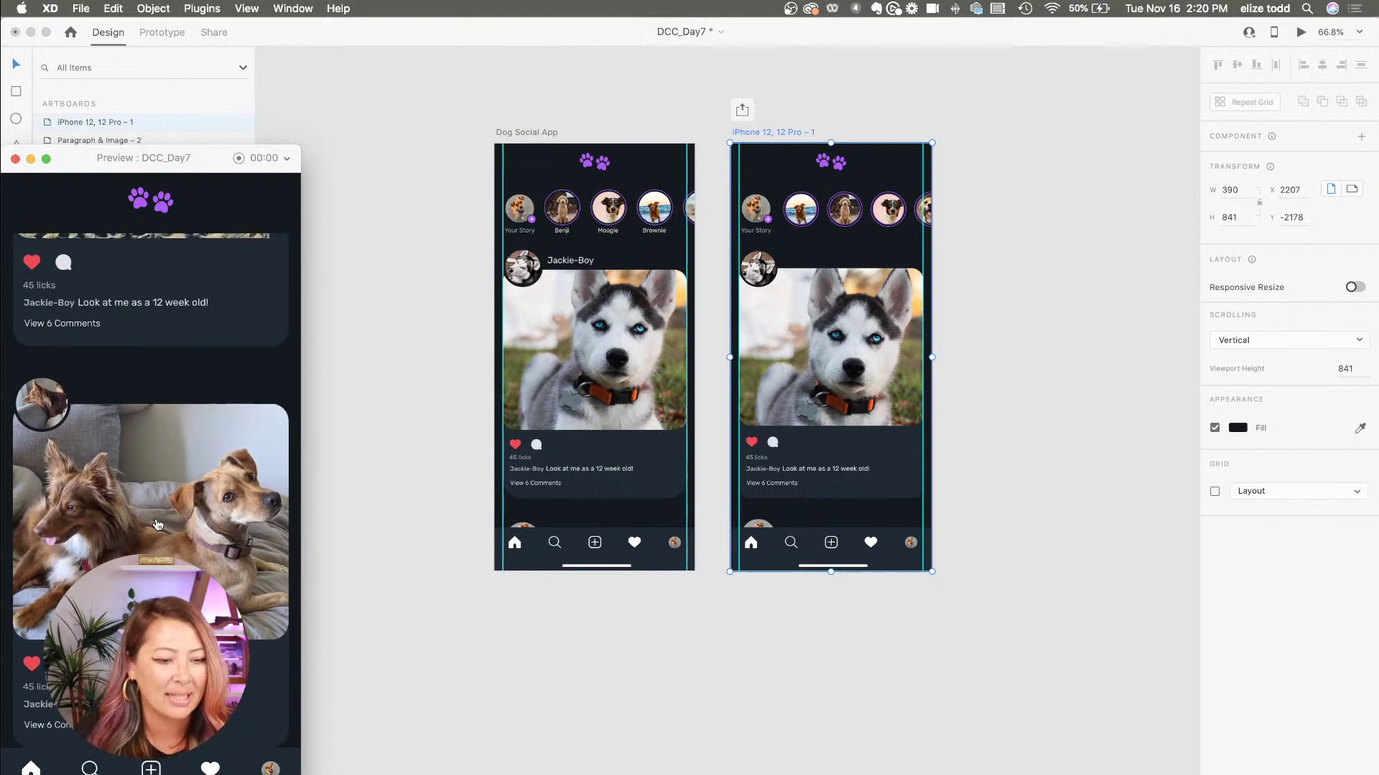
{"action": "scroll", "coordinate": [158, 525], "scroll_direction": "up", "scroll_amount": 3}
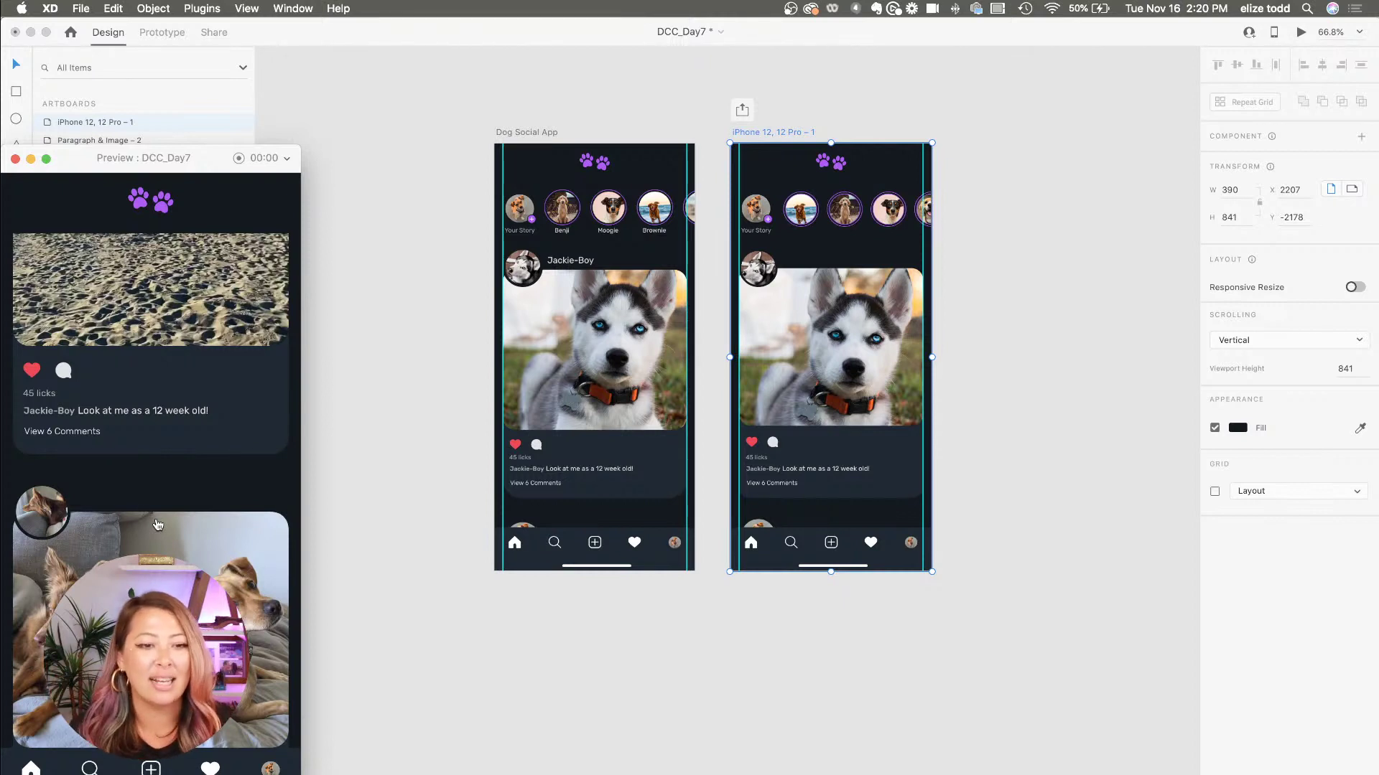
{"action": "left_click", "coordinate": [16, 158]}
{"action": "left_click", "coordinate": [406, 227]}
{"action": "scroll", "coordinate": [406, 227], "scroll_direction": "down", "scroll_amount": 2}
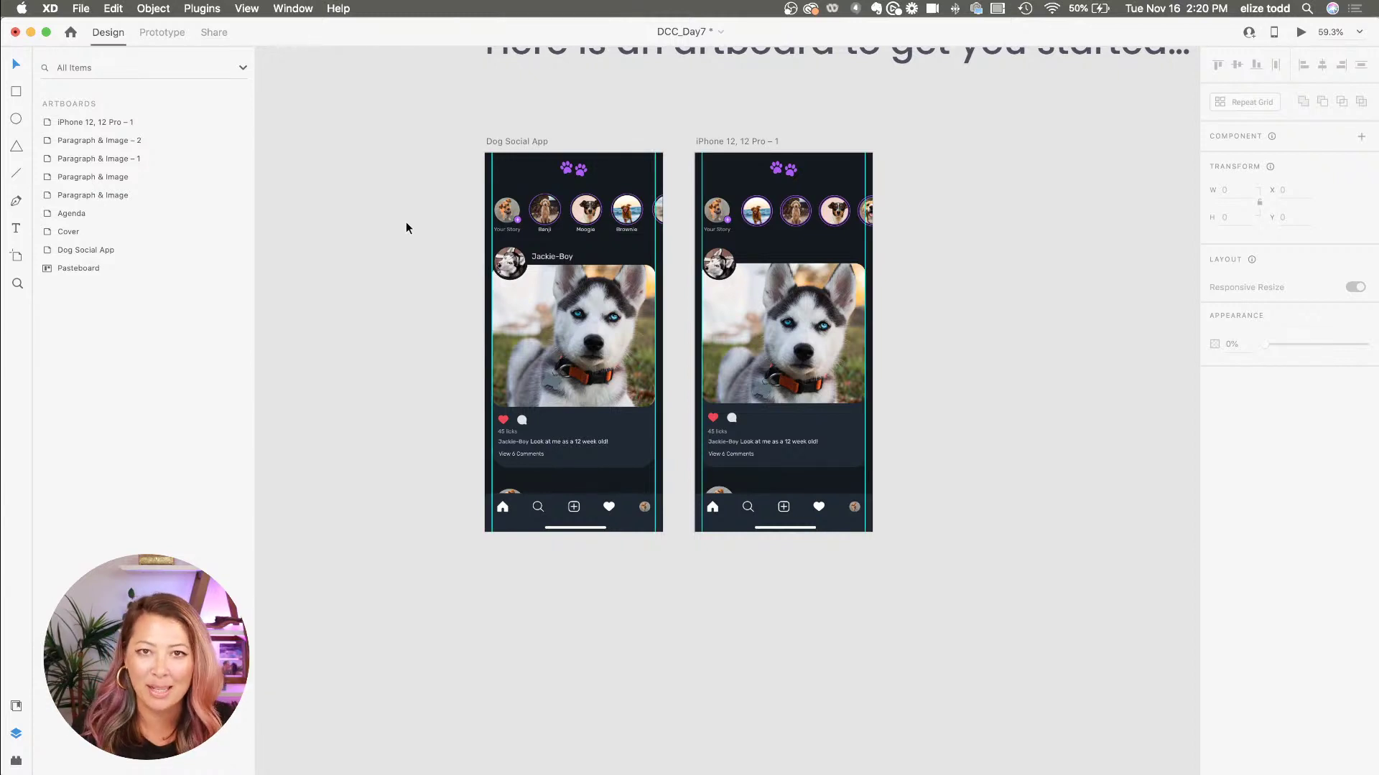
{"action": "scroll", "coordinate": [1001, 270], "scroll_direction": "up", "scroll_amount": 3}
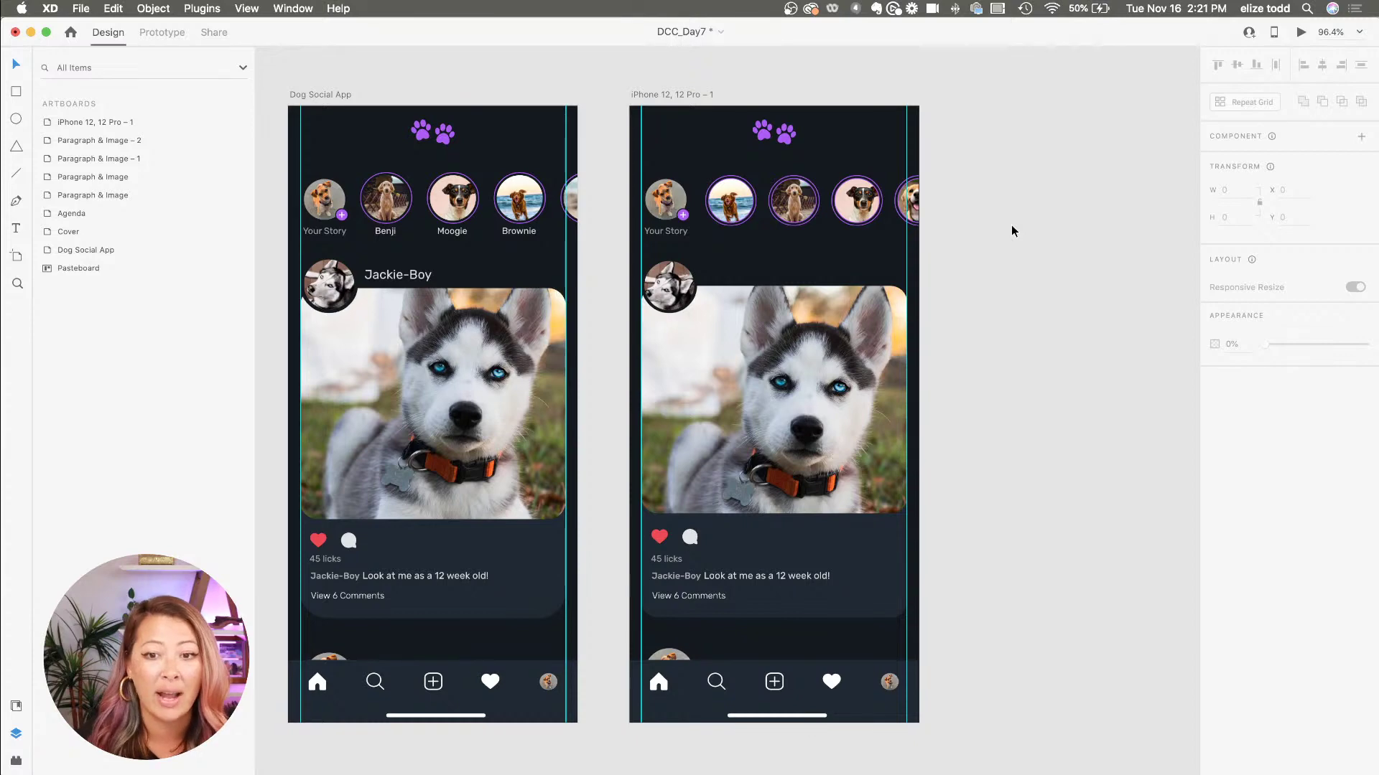
{"action": "scroll", "coordinate": [1011, 230], "scroll_direction": "down", "scroll_amount": 10}
{"action": "scroll", "coordinate": [1010, 231], "scroll_direction": "up", "scroll_amount": 3}
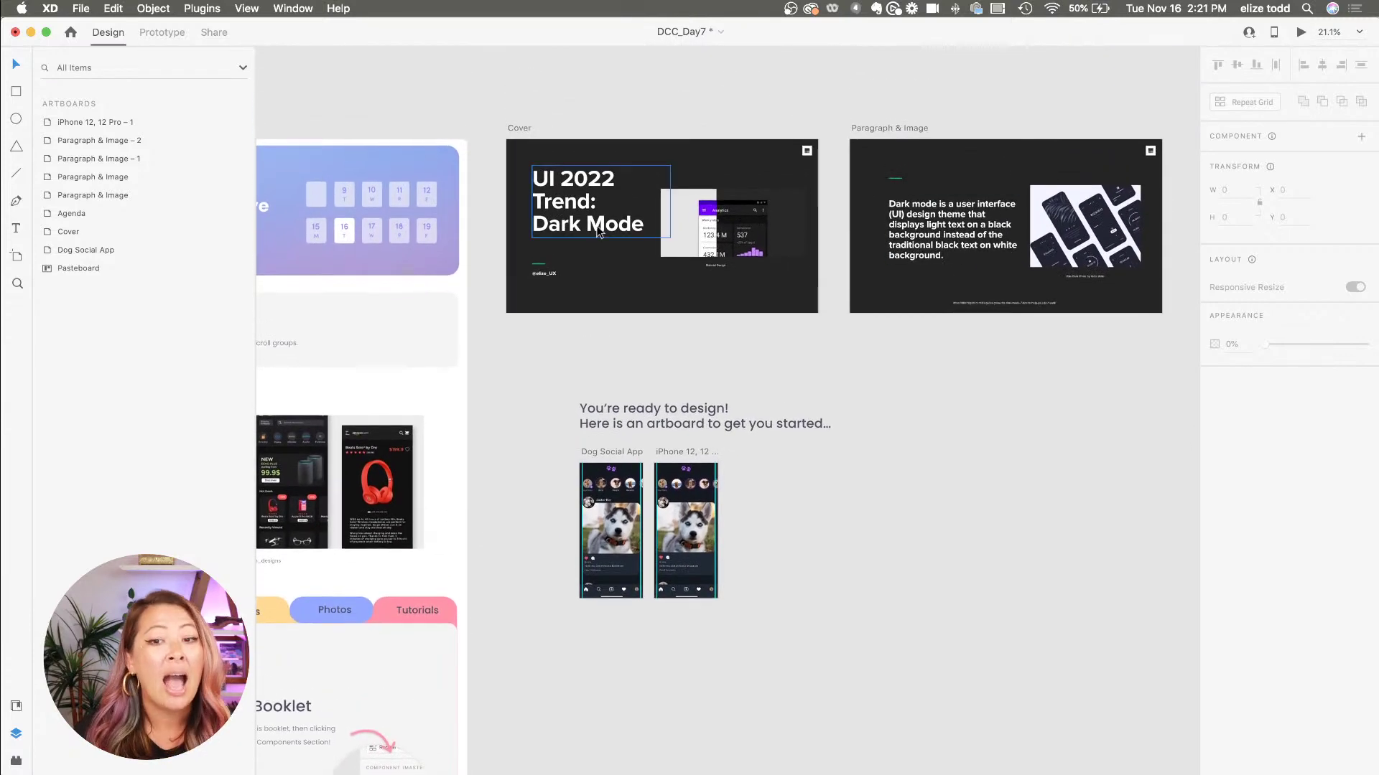
{"action": "scroll", "coordinate": [699, 220], "scroll_direction": "right", "scroll_amount": 7}
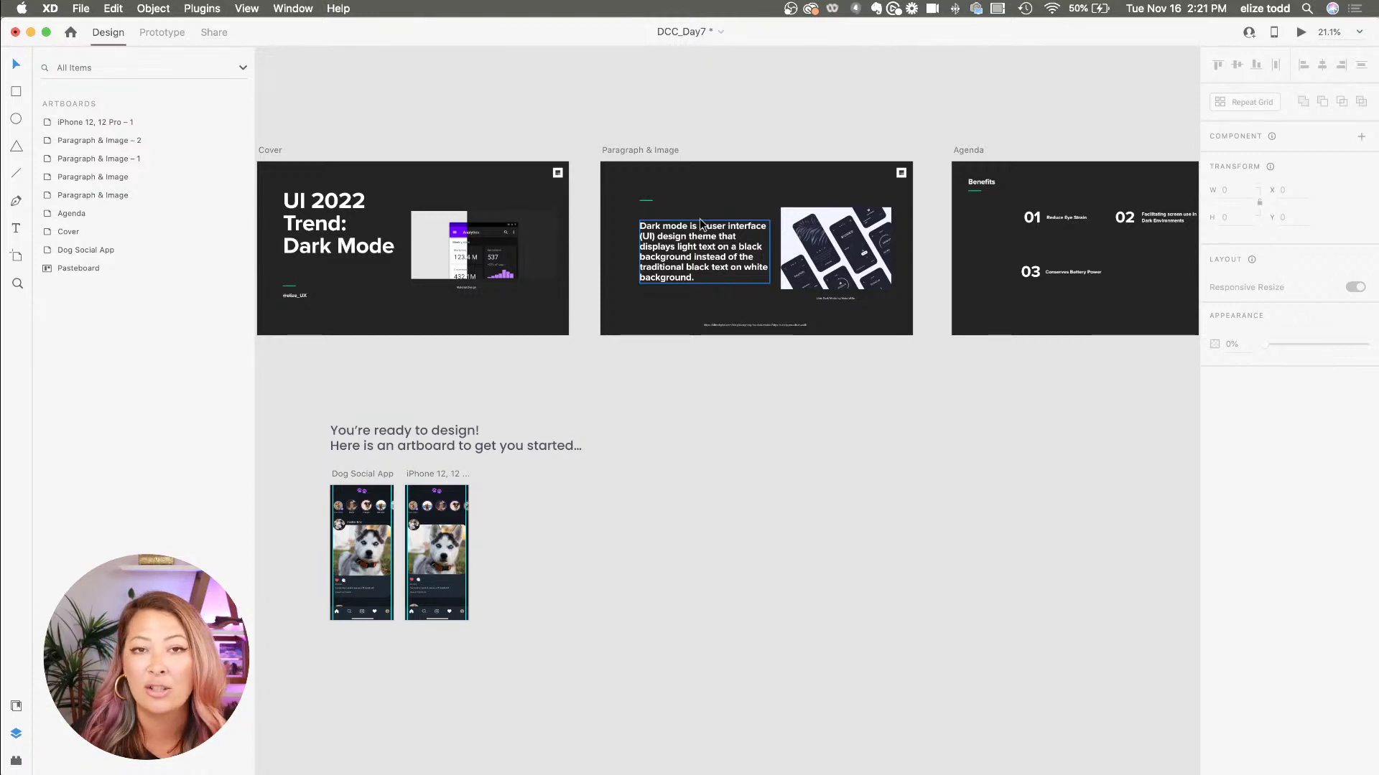
{"action": "scroll", "coordinate": [701, 224], "scroll_direction": "left", "scroll_amount": 4}
{"action": "scroll", "coordinate": [700, 223], "scroll_direction": "down", "scroll_amount": 1}
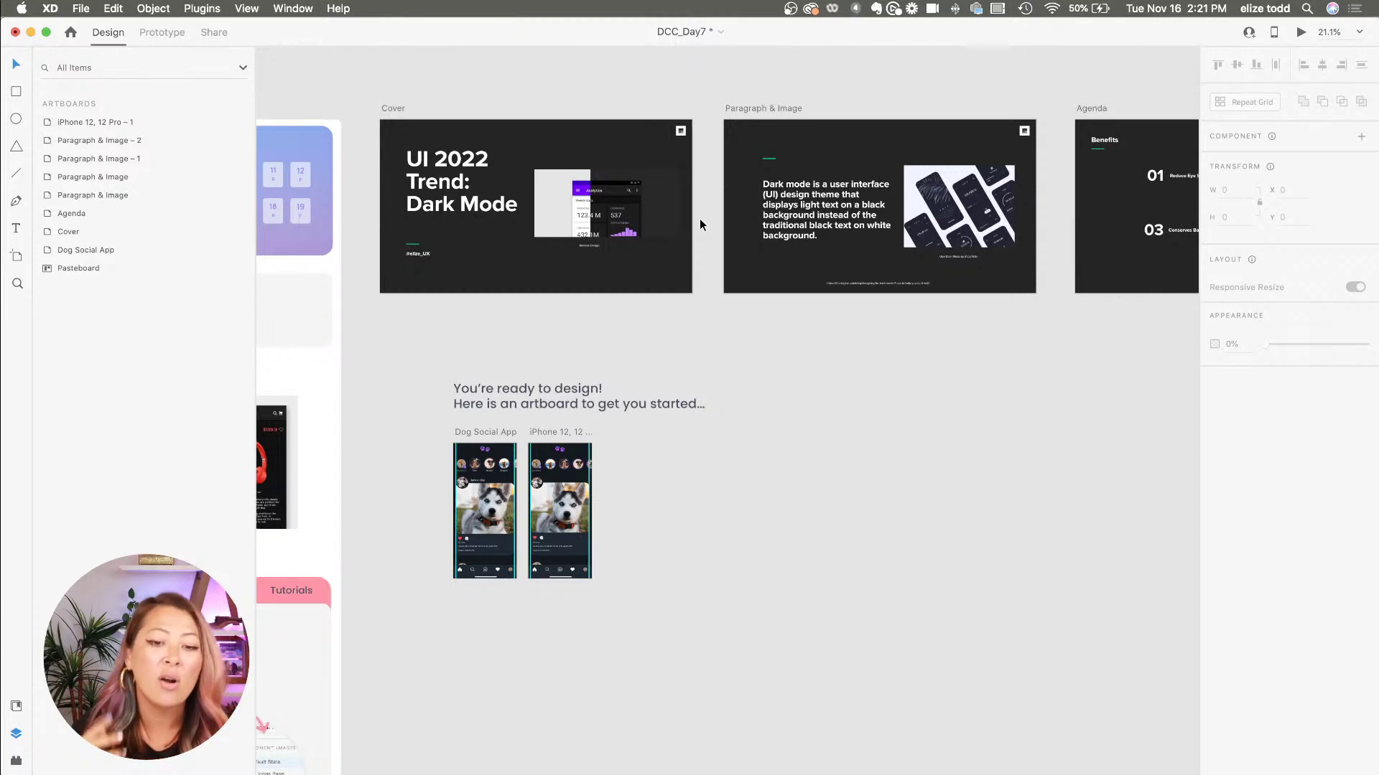
{"action": "scroll", "coordinate": [561, 345], "scroll_direction": "down", "scroll_amount": 2}
- Try to export the iPhone 12, 12 Pro – 1 artboard as a PNG at 1x size
{"action": "scroll", "coordinate": [532, 455], "scroll_direction": "up", "scroll_amount": 5}
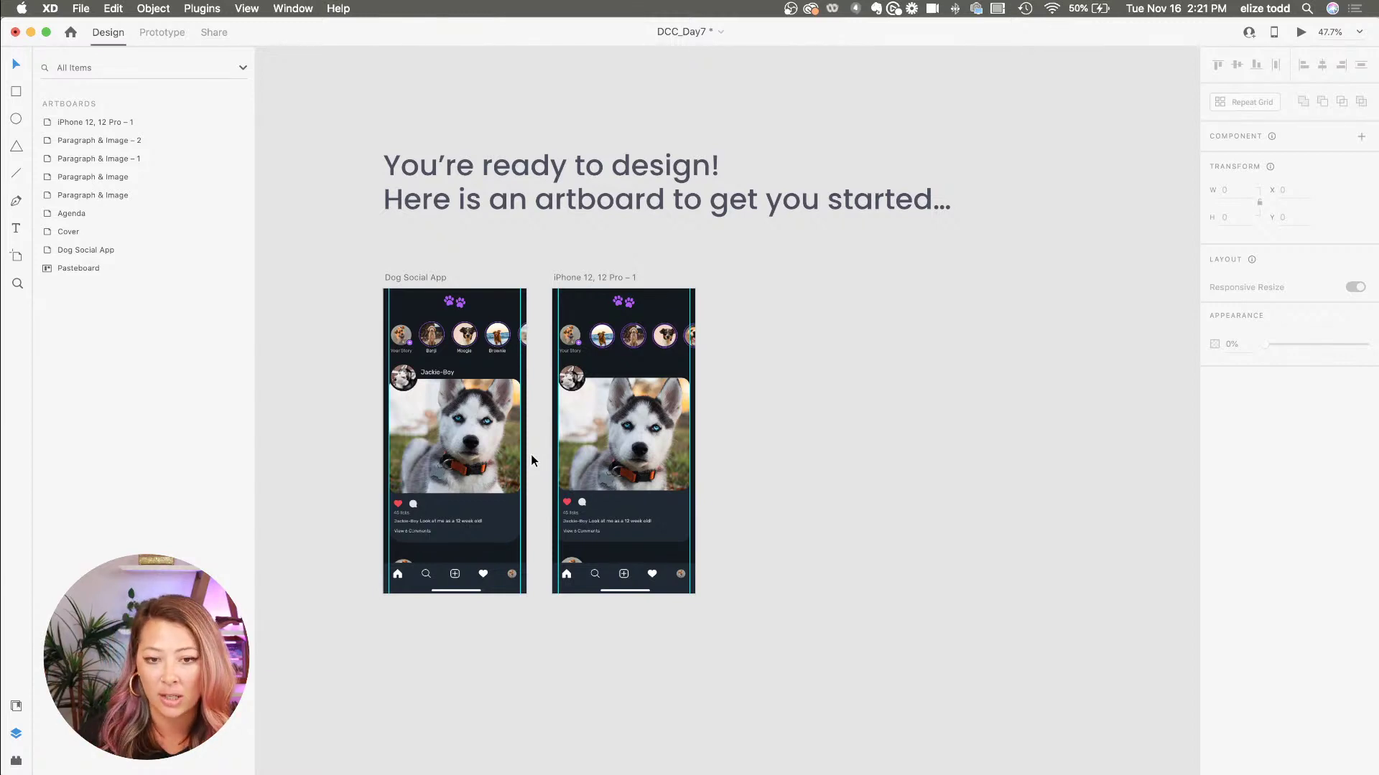
{"action": "left_click", "coordinate": [590, 278]}
{"action": "scroll", "coordinate": [590, 277], "scroll_direction": "up", "scroll_amount": 5}
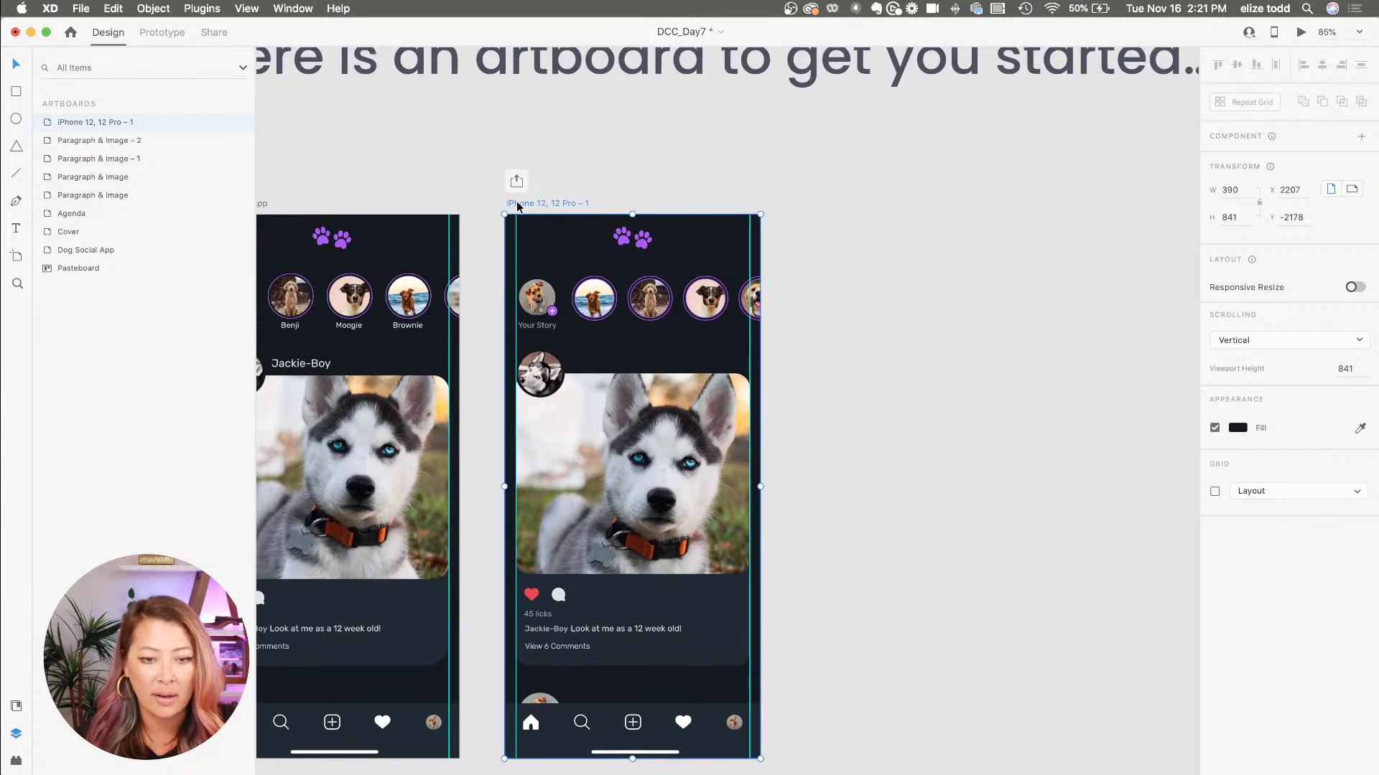
{"action": "left_click", "coordinate": [84, 7]}
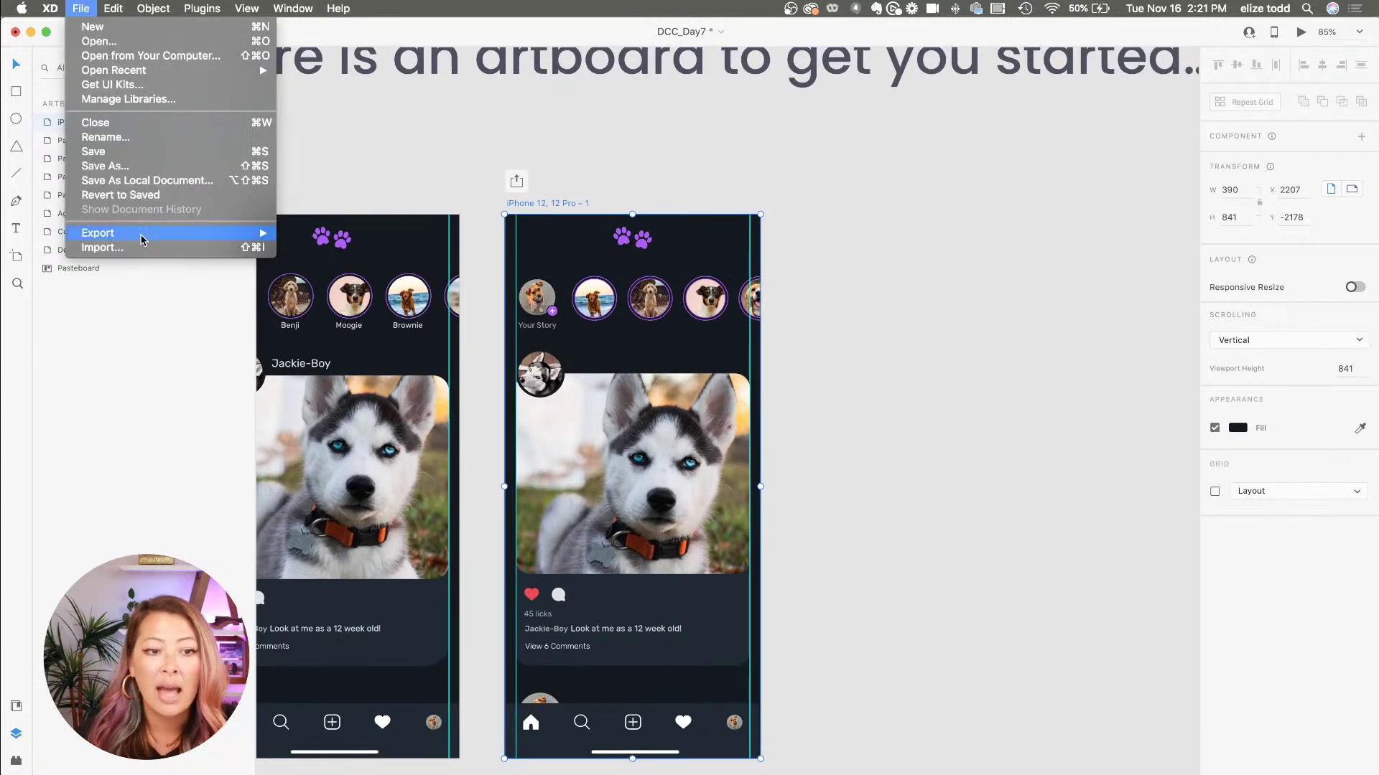
{"action": "mouse_move", "coordinate": [144, 235]}
{"action": "left_click", "coordinate": [313, 248]}
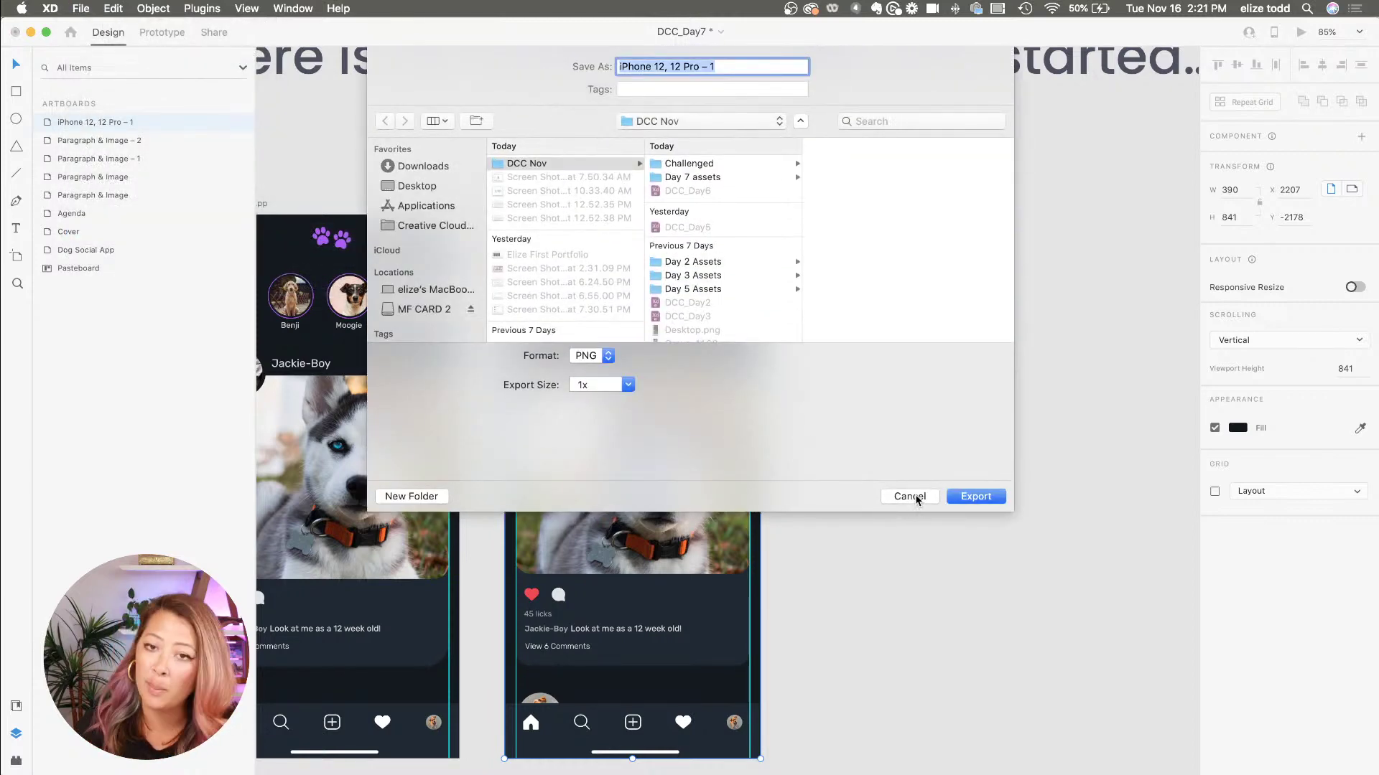
{"action": "left_click", "coordinate": [909, 496]}
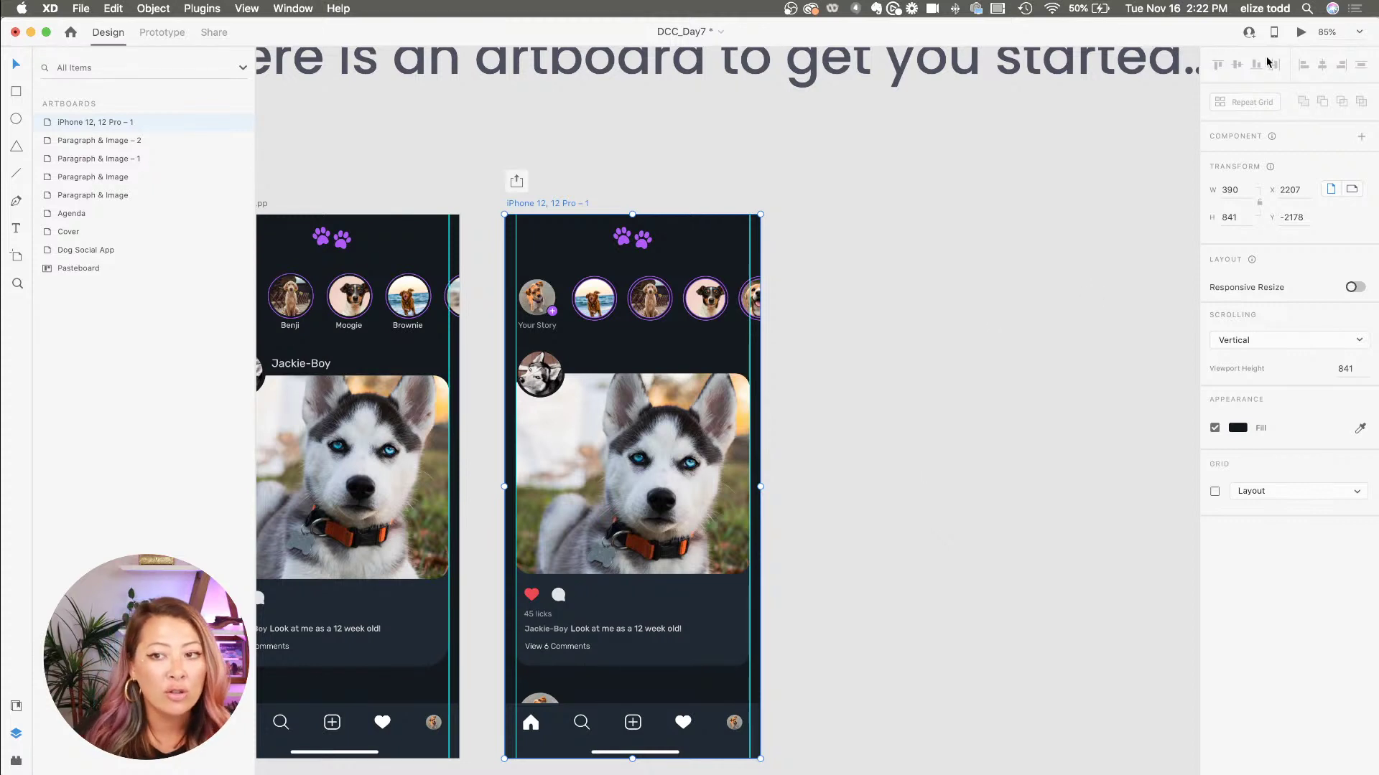
- Try recording a preview video of the artboard while scrolling the story row and the feed, and close the preview
{"action": "left_click", "coordinate": [1301, 34]}
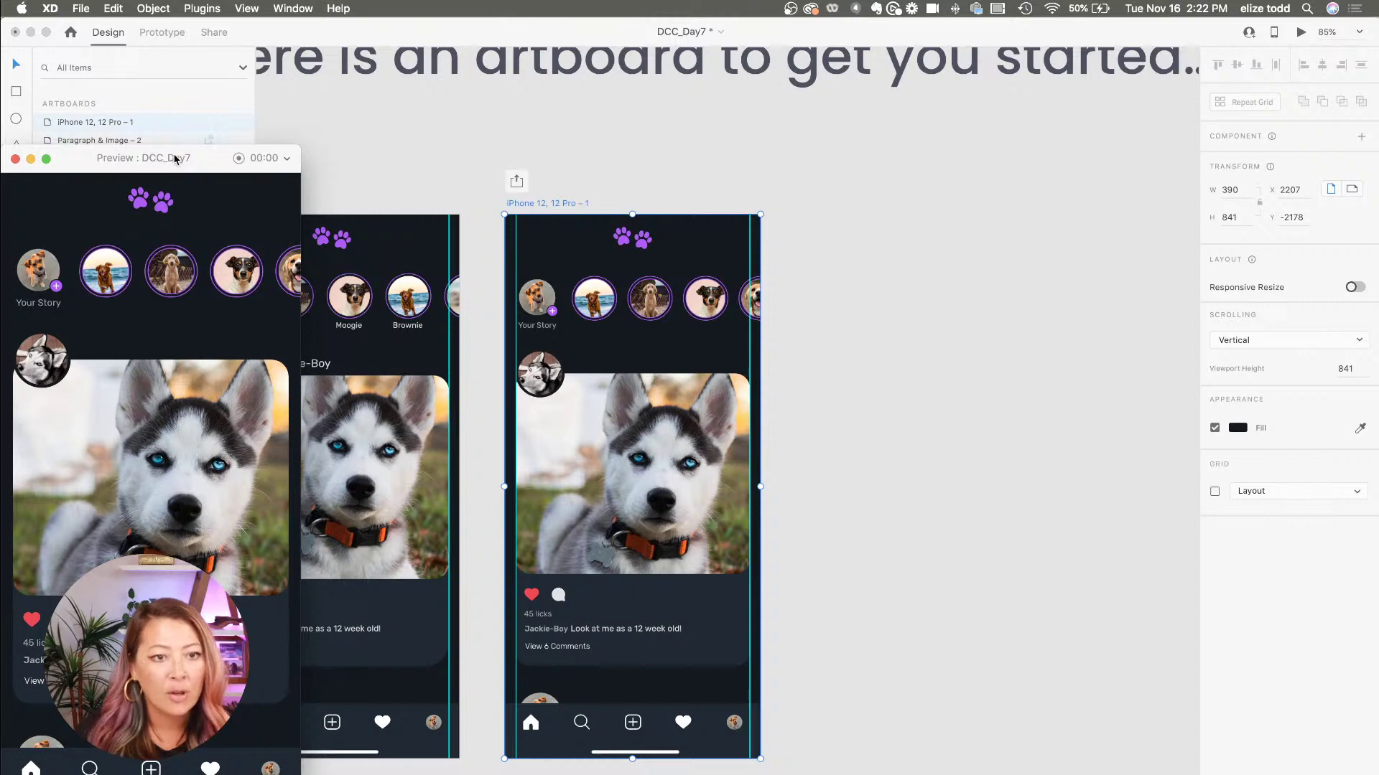
{"action": "left_click_drag", "start_coordinate": [174, 147], "coordinate": [614, 94]}
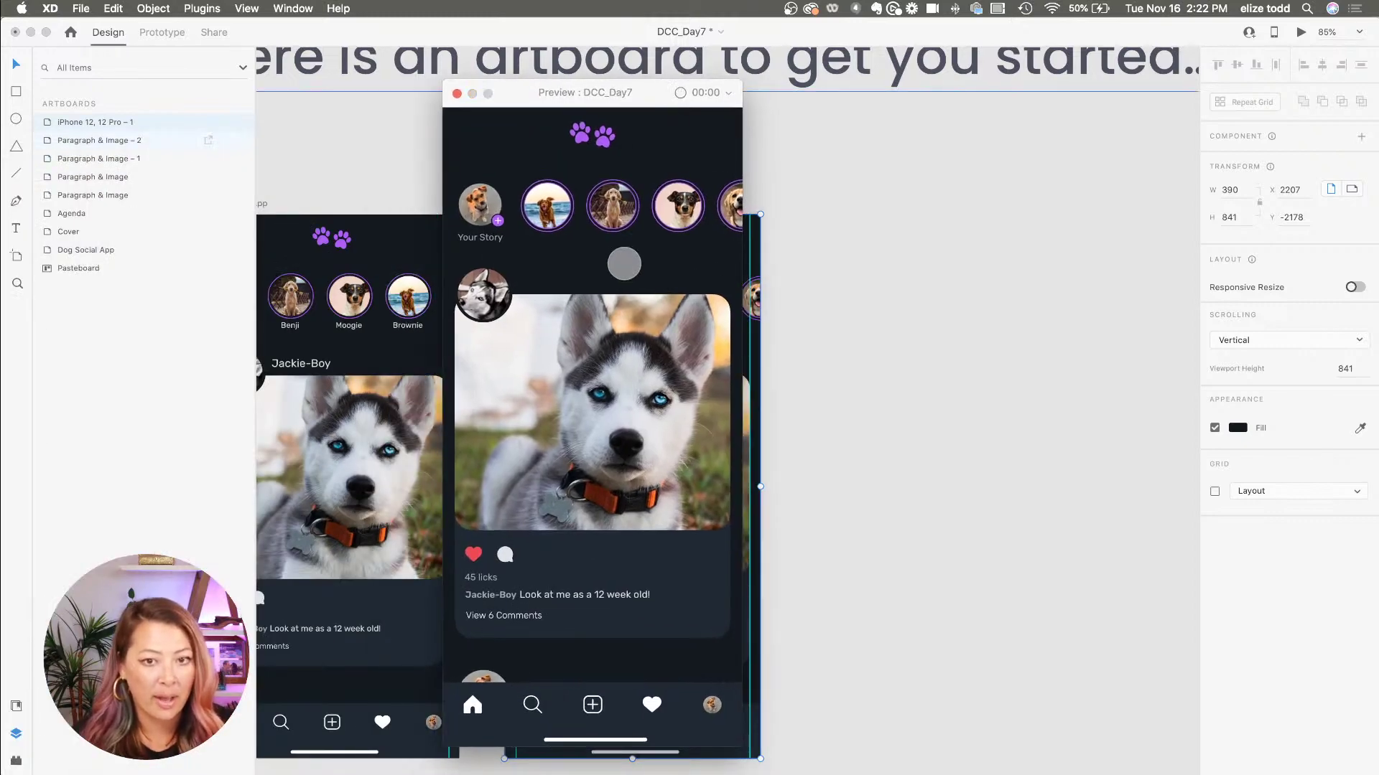
{"action": "scroll", "coordinate": [636, 194], "scroll_direction": "right", "scroll_amount": 3}
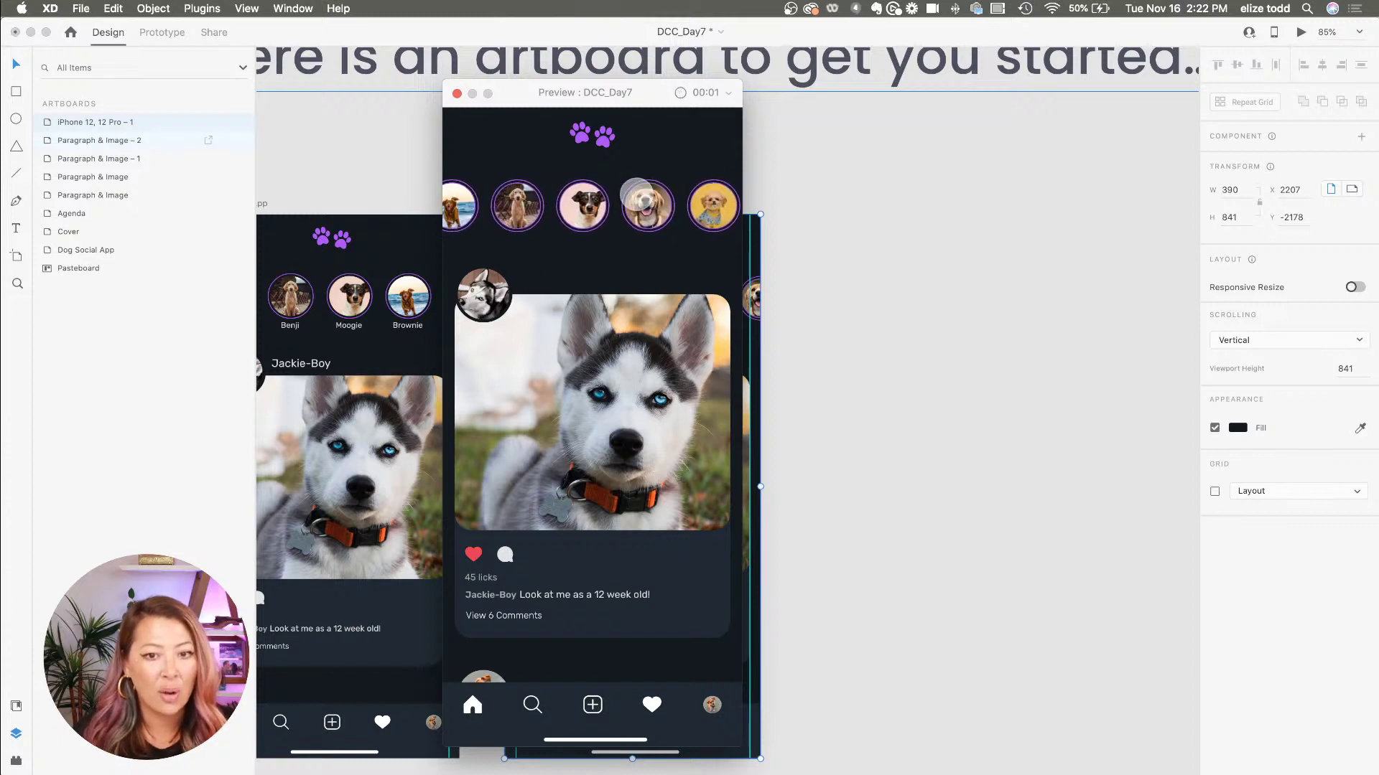
{"action": "scroll", "coordinate": [612, 389], "scroll_direction": "down", "scroll_amount": 5}
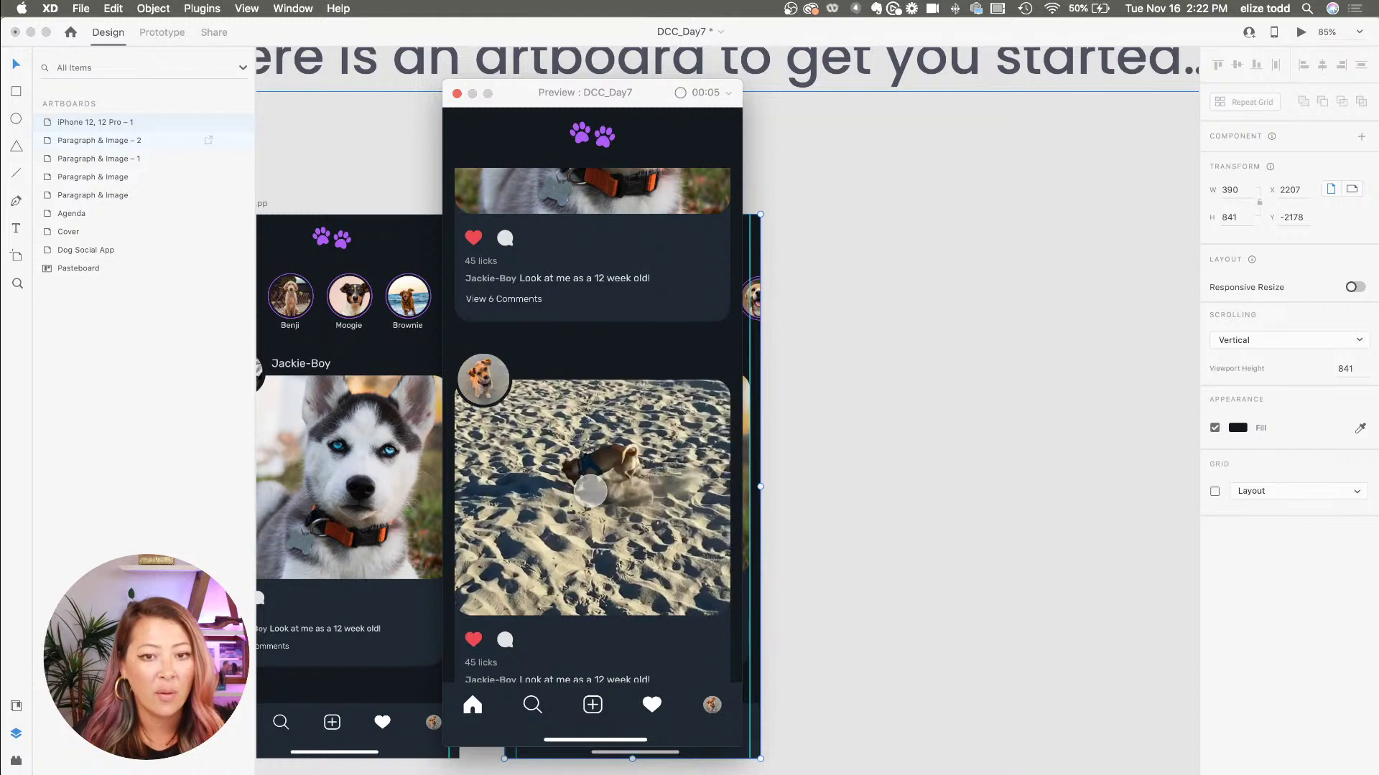
{"action": "left_click", "coordinate": [680, 93]}
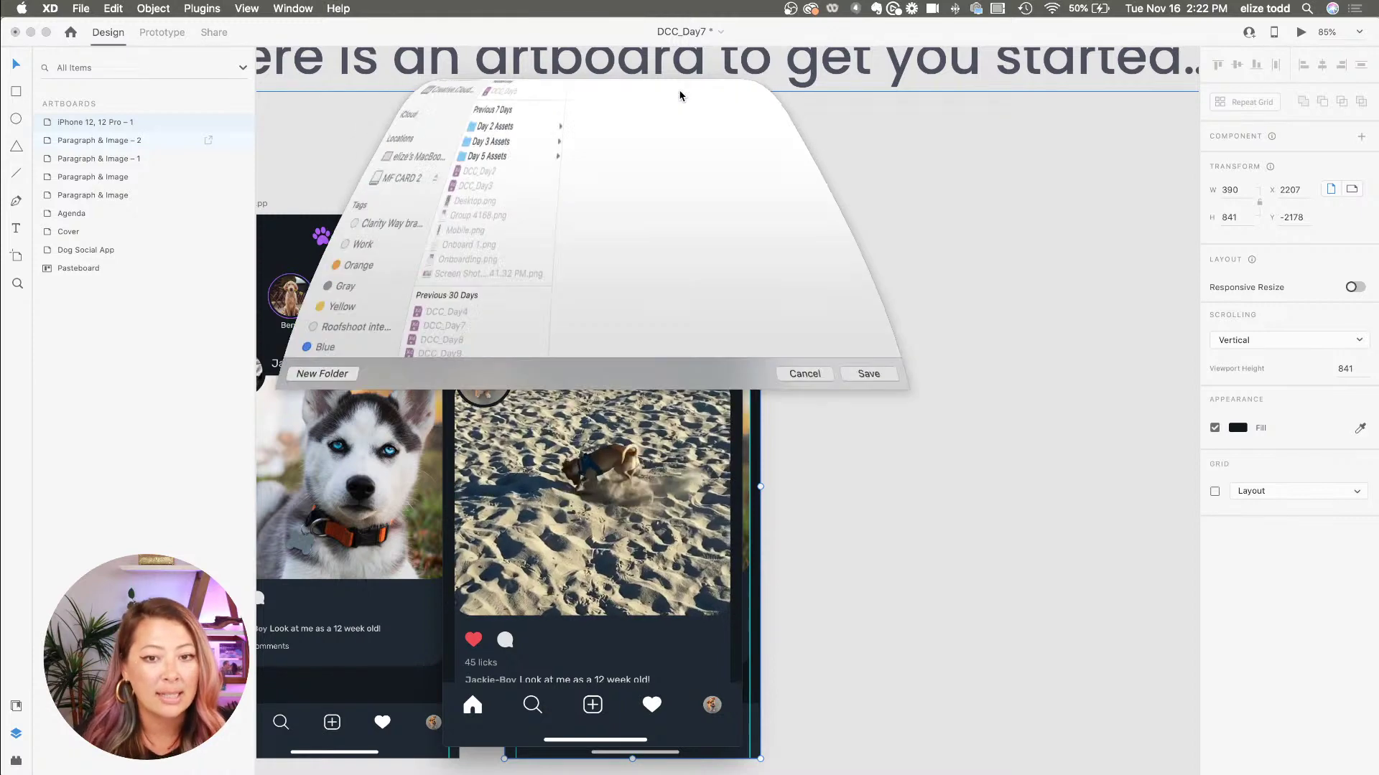
{"action": "left_click", "coordinate": [837, 530]}
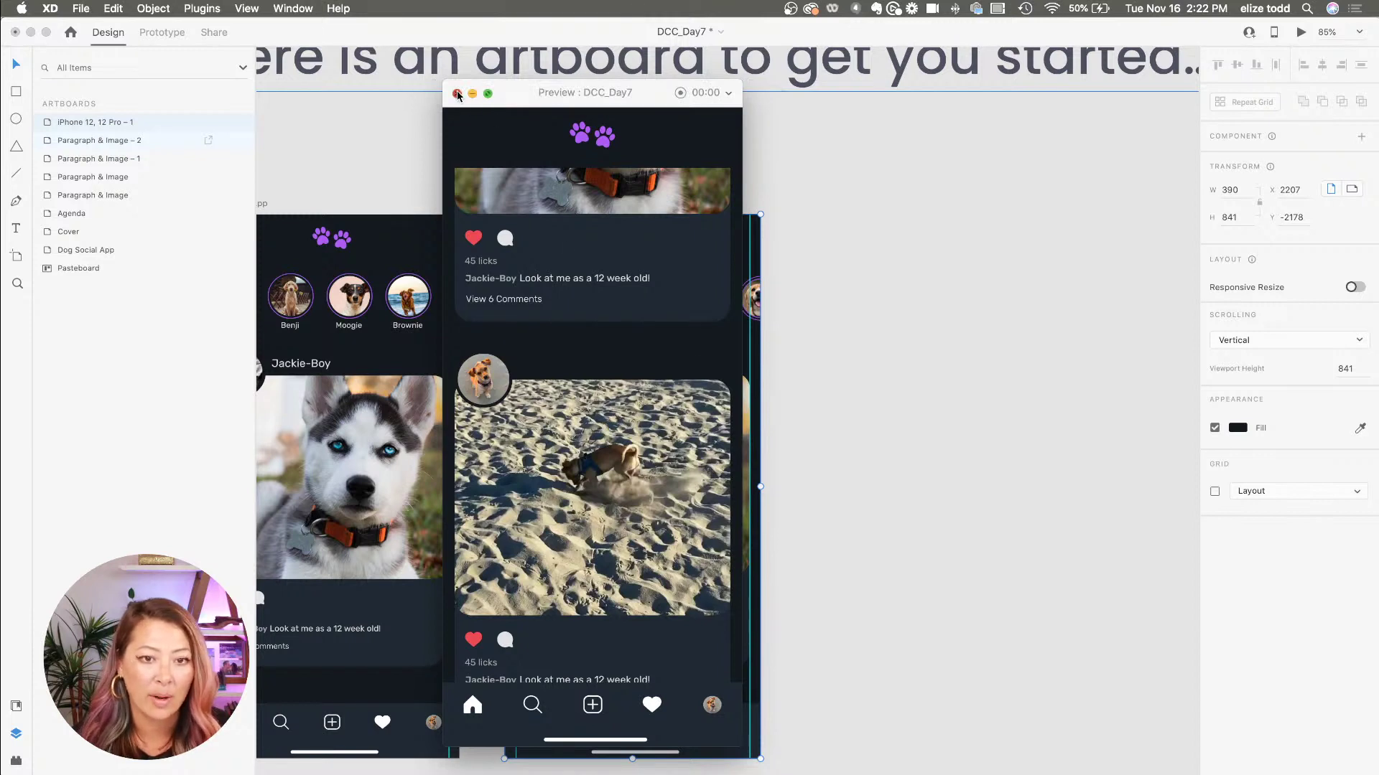
{"action": "left_click", "coordinate": [455, 91]}
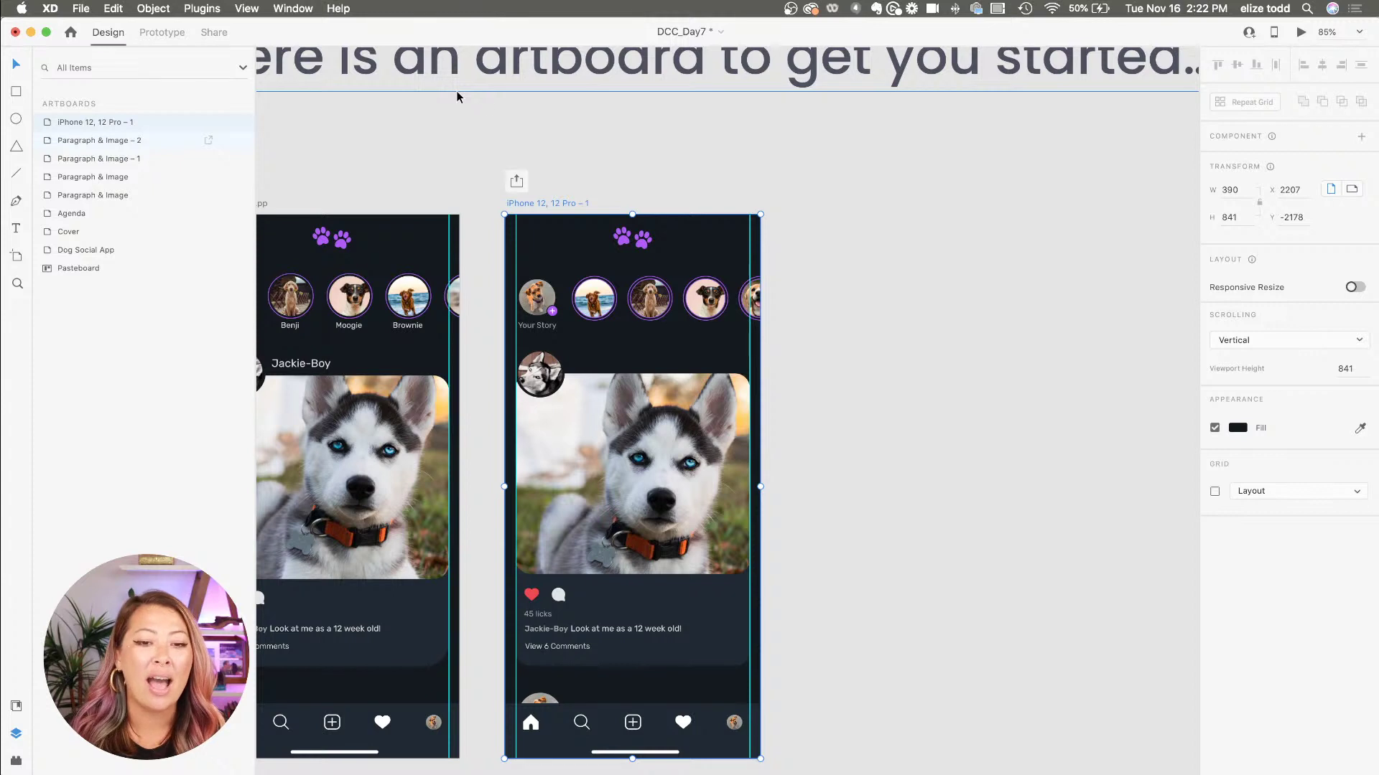
- Create a Design Review share link for the iPhone 12, 12 Pro – 1 artboard, open to anyone with the link, and copy it
{"action": "left_click", "coordinate": [563, 192]}
{"action": "left_click", "coordinate": [540, 205]}
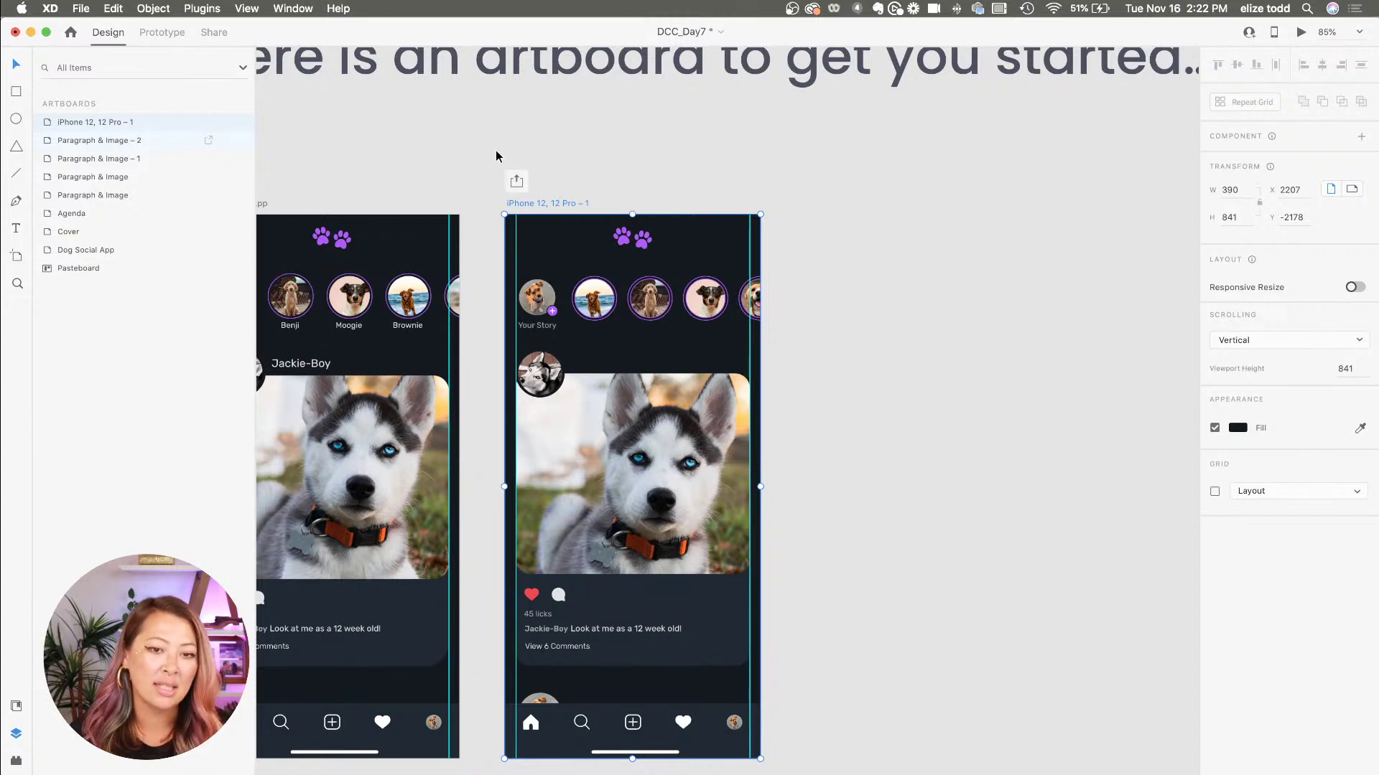
{"action": "left_click", "coordinate": [517, 181]}
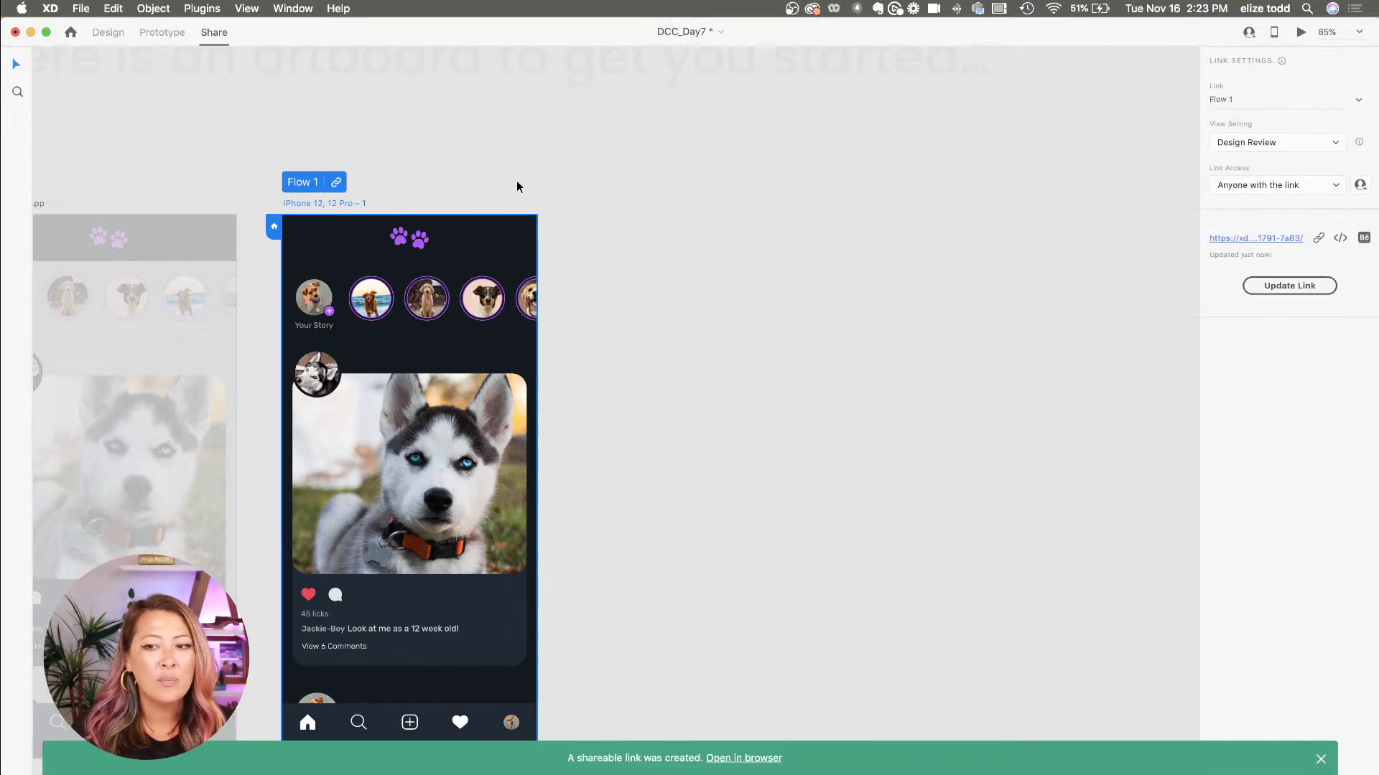
{"action": "left_click", "coordinate": [1319, 241]}
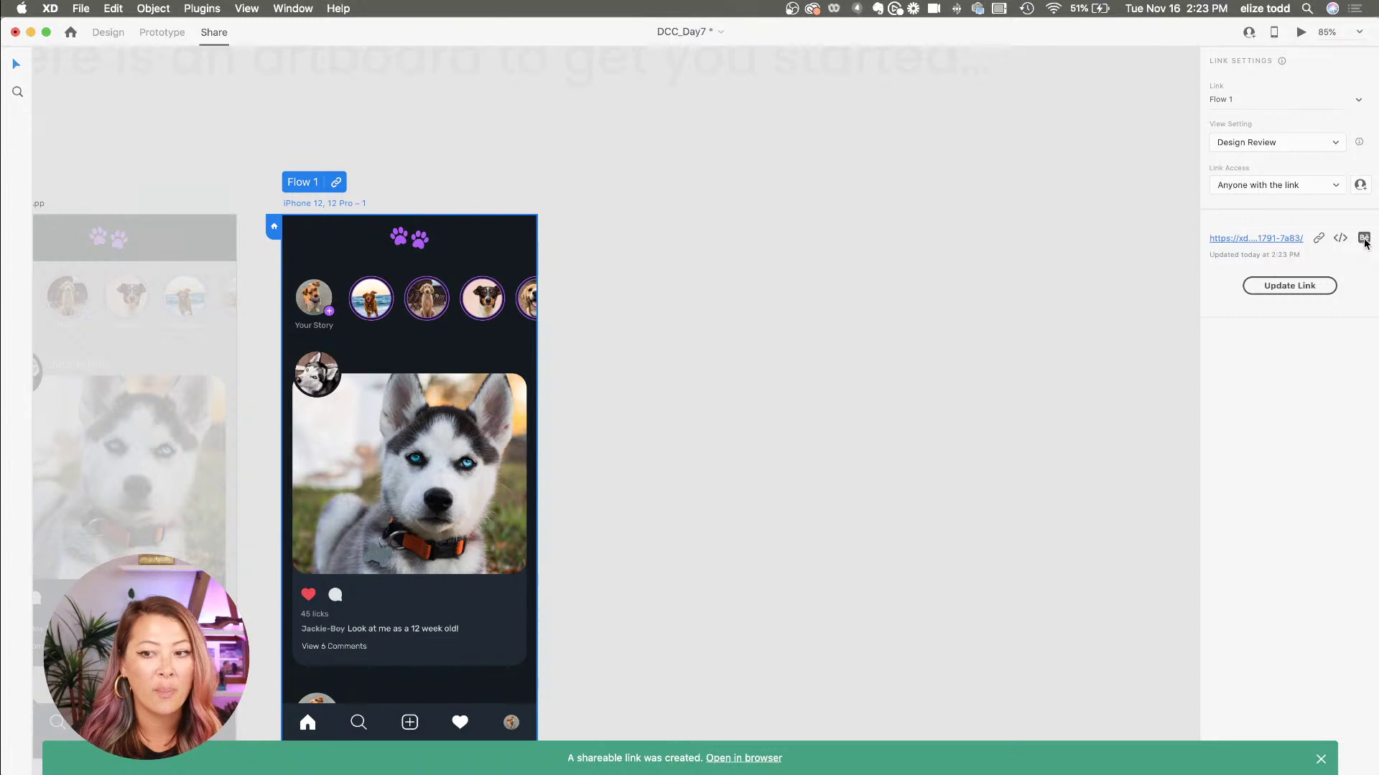
- Share the Flow 1 prototype as a Behance project and close the duplicate browser tab that loads alongside it
{"action": "mouse_move", "coordinate": [1364, 240]}
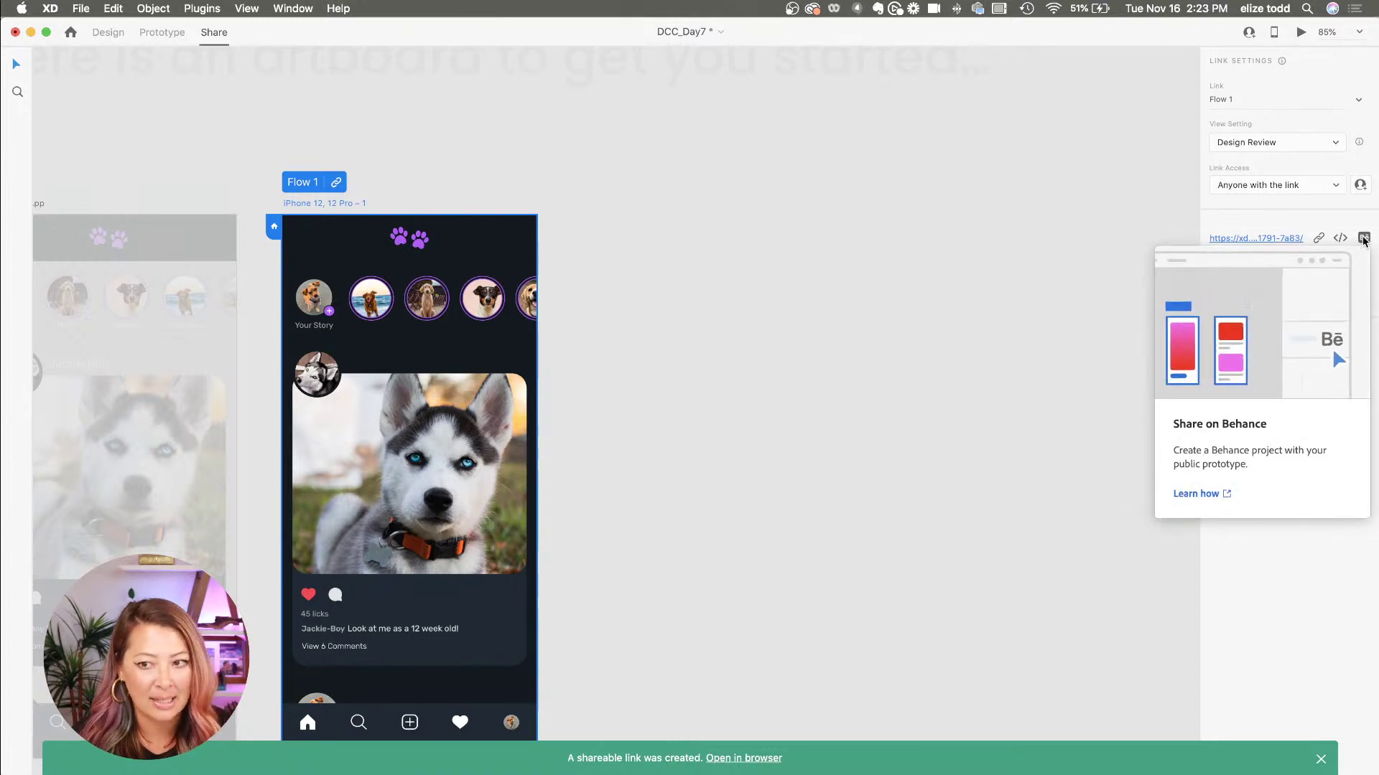
{"action": "left_click", "coordinate": [1364, 239]}
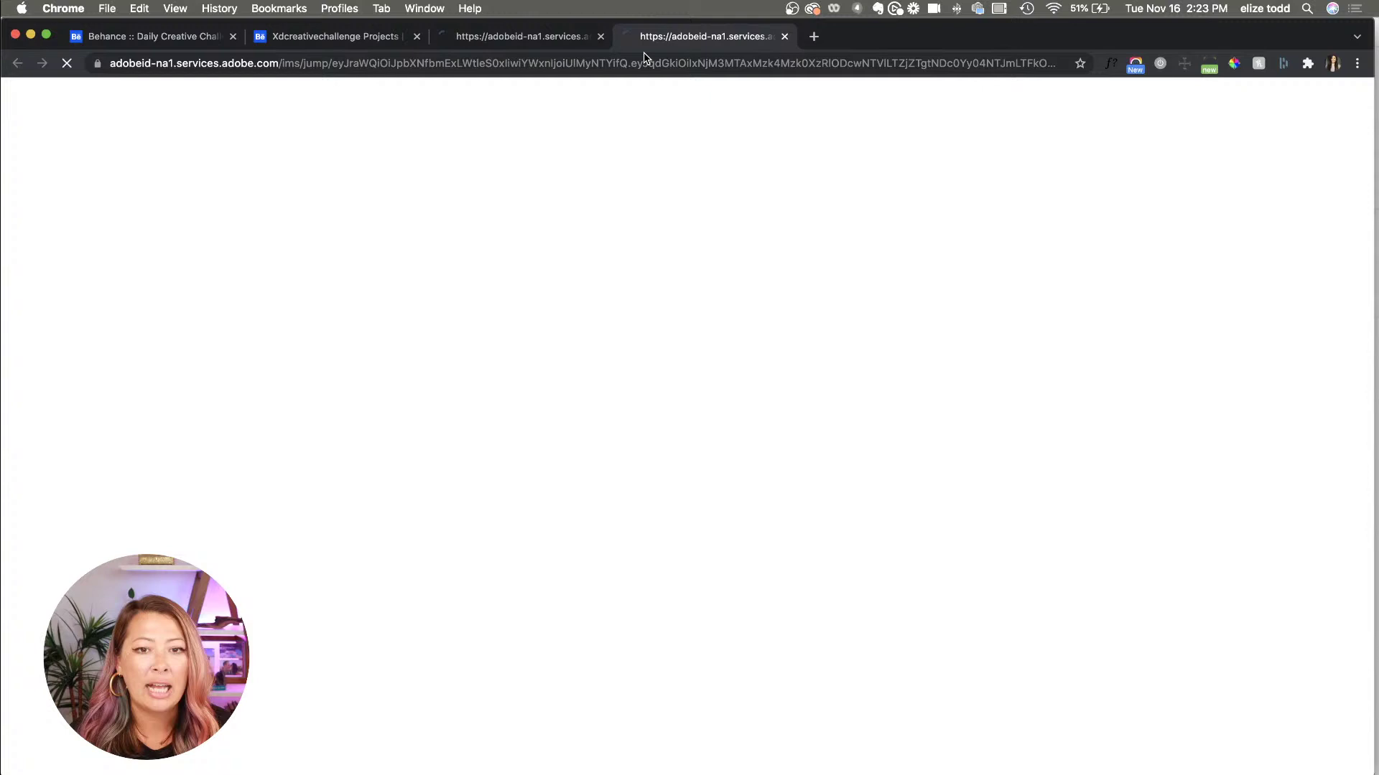
{"action": "left_click", "coordinate": [600, 36]}
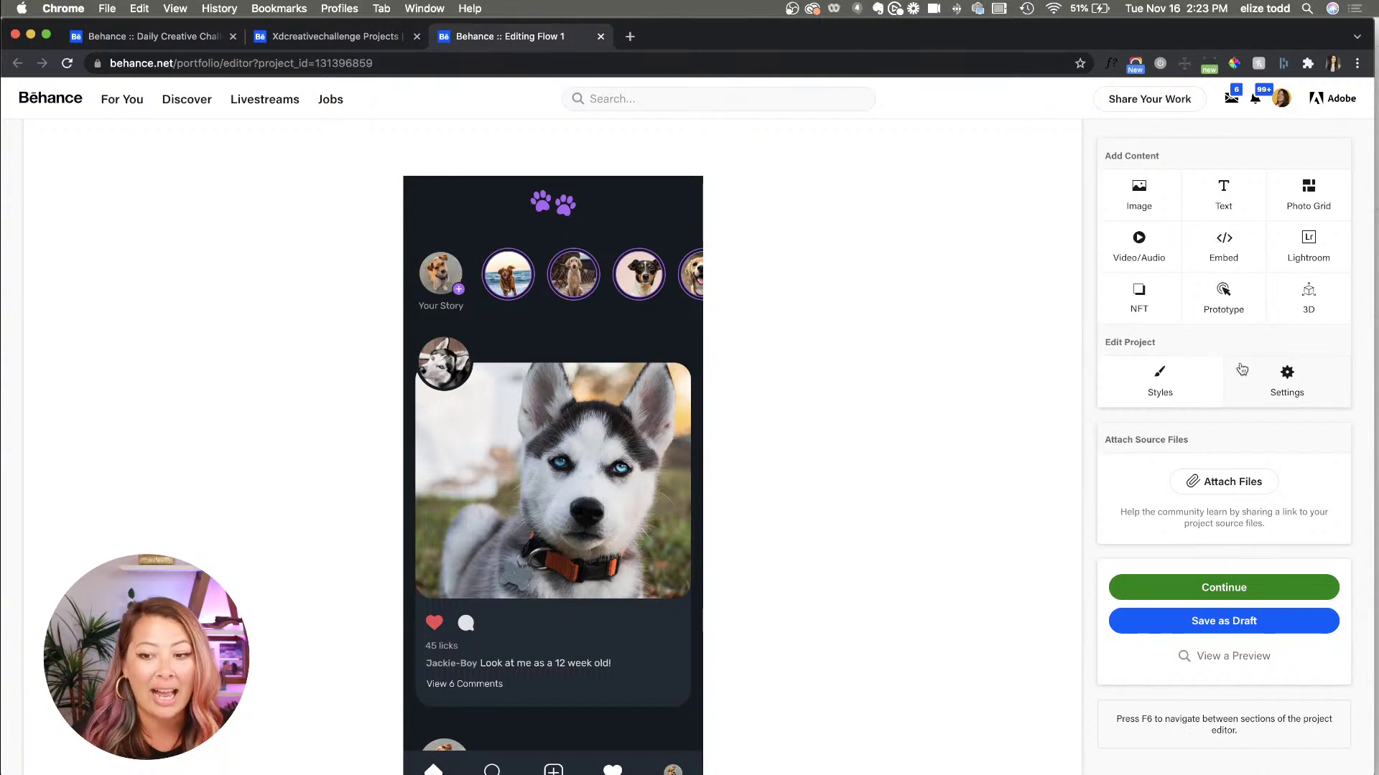
- Try adding the project tag xdcreativechallenge in the Behance project's settings
{"action": "left_click", "coordinate": [1289, 391]}
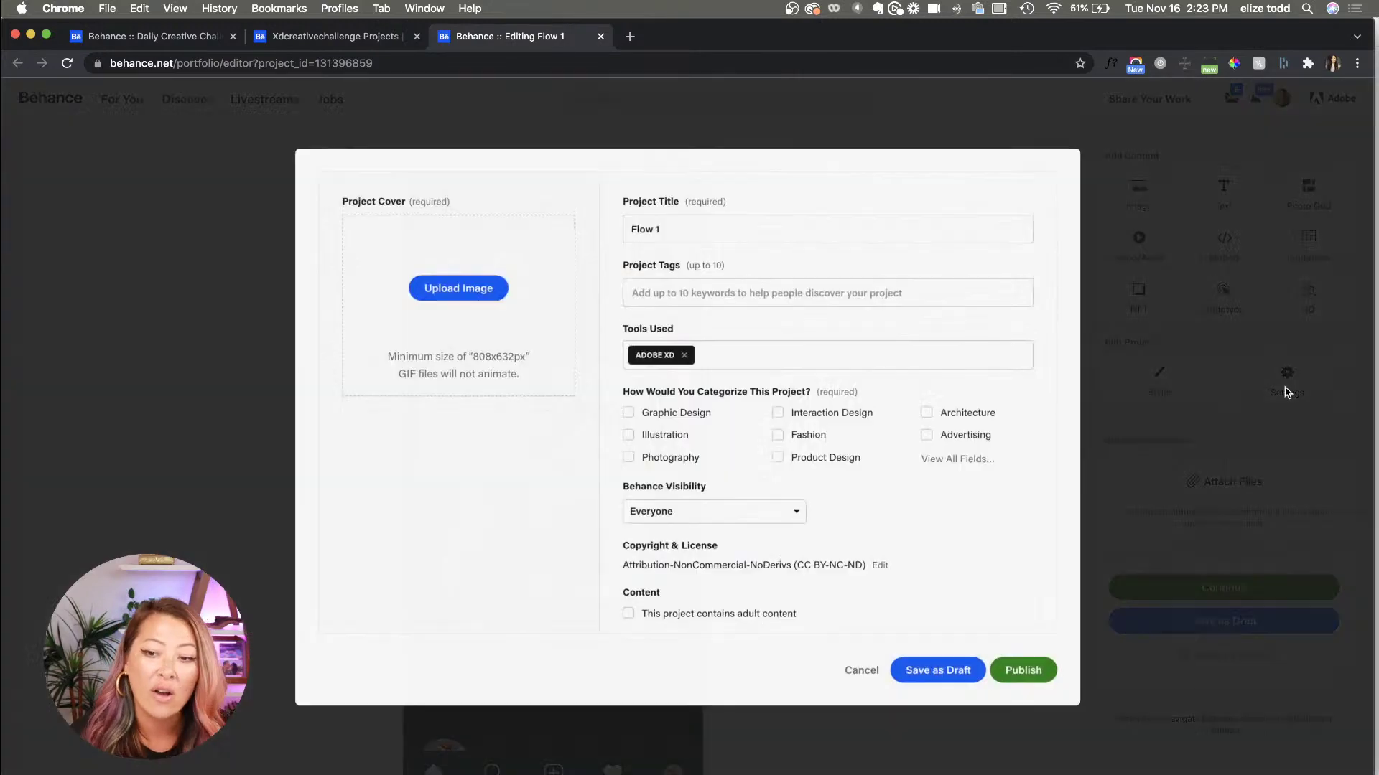
{"action": "left_click", "coordinate": [669, 295]}
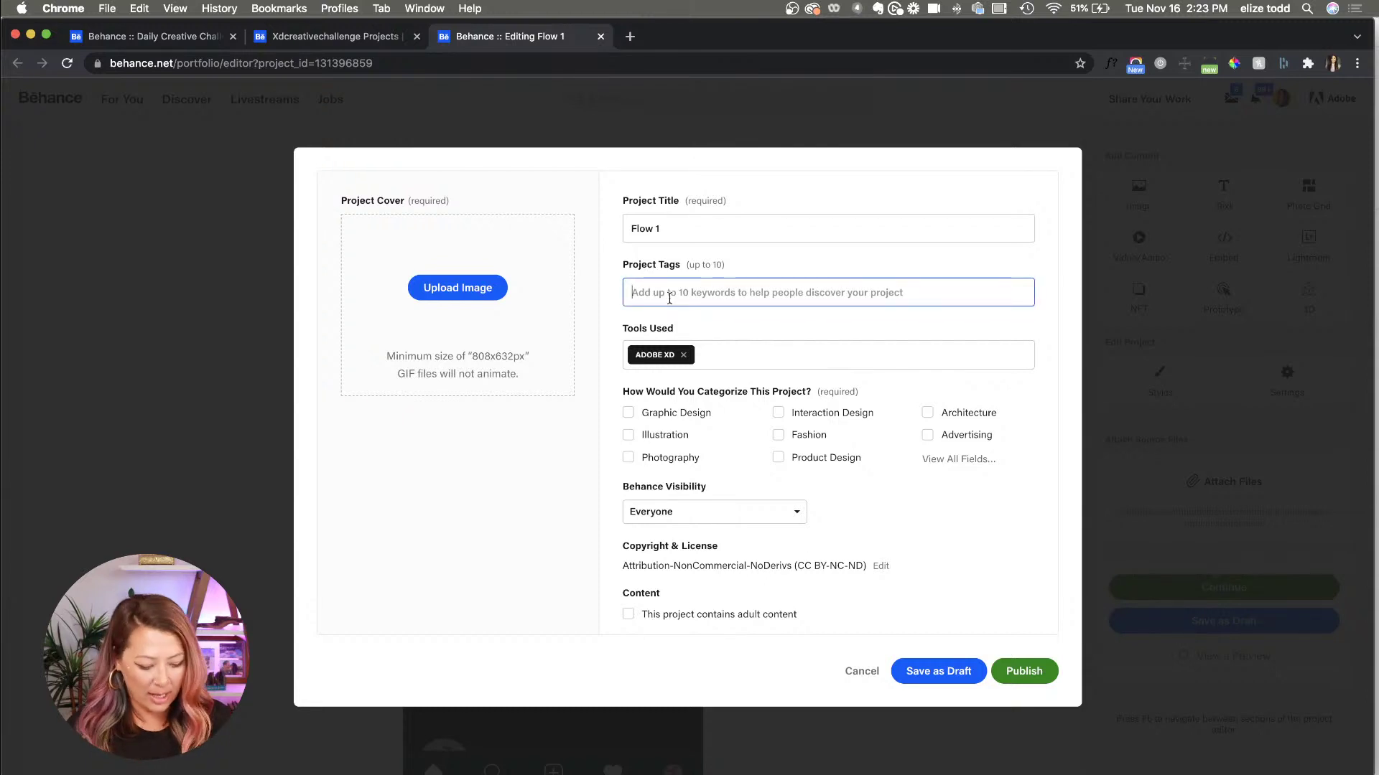
{"action": "type", "text": "xdcrea"}
{"action": "left_click", "coordinate": [675, 321]}
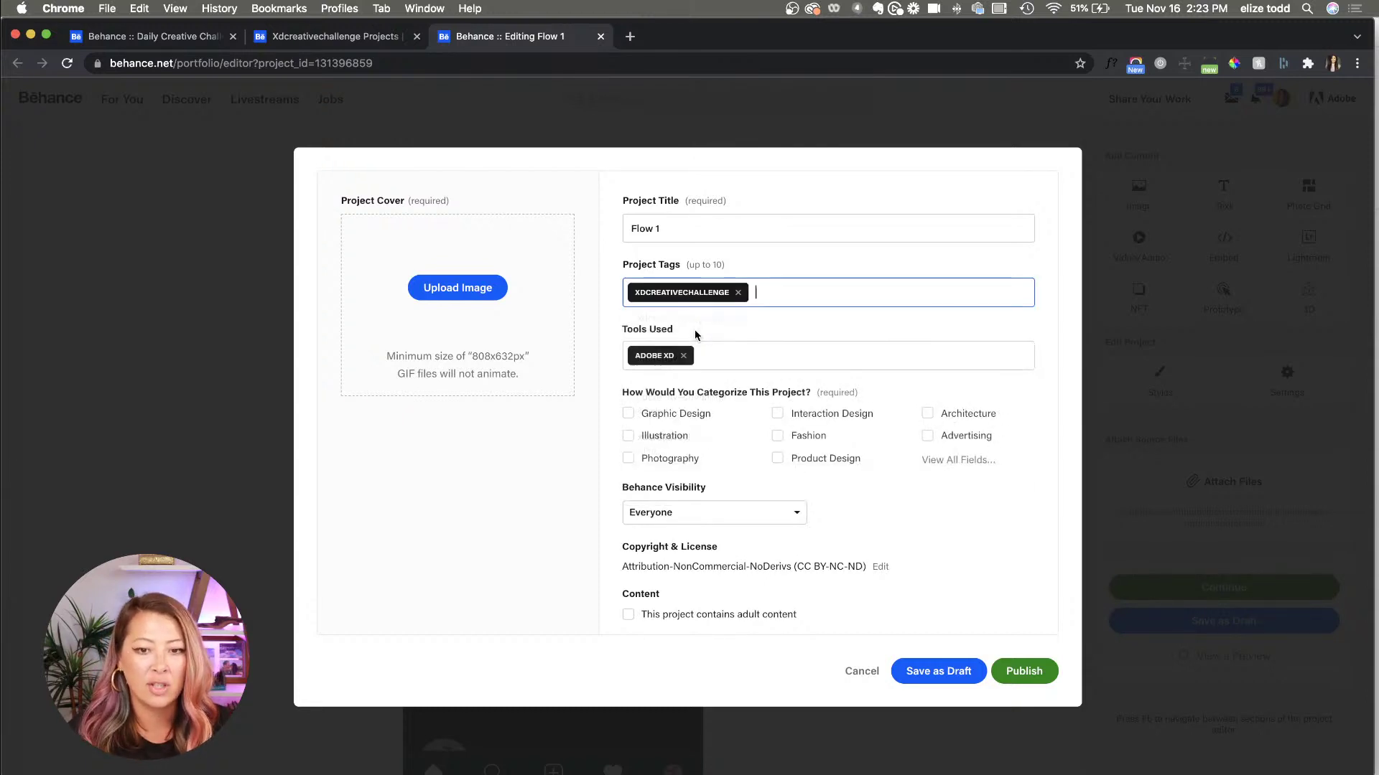
{"action": "left_click", "coordinate": [862, 671]}
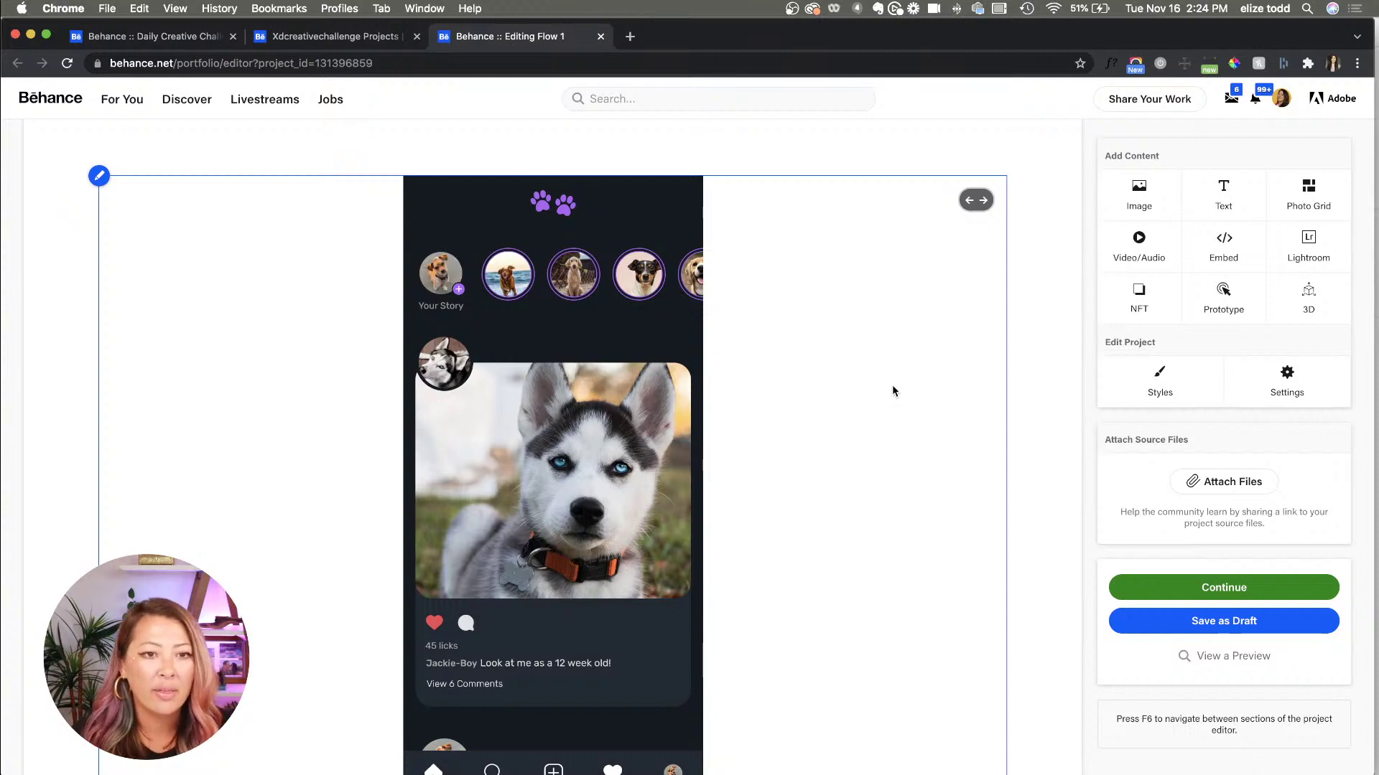
- Switch from the browser back to Adobe XD and return to design mode with nothing selected
{"action": "left_click", "coordinate": [32, 35]}
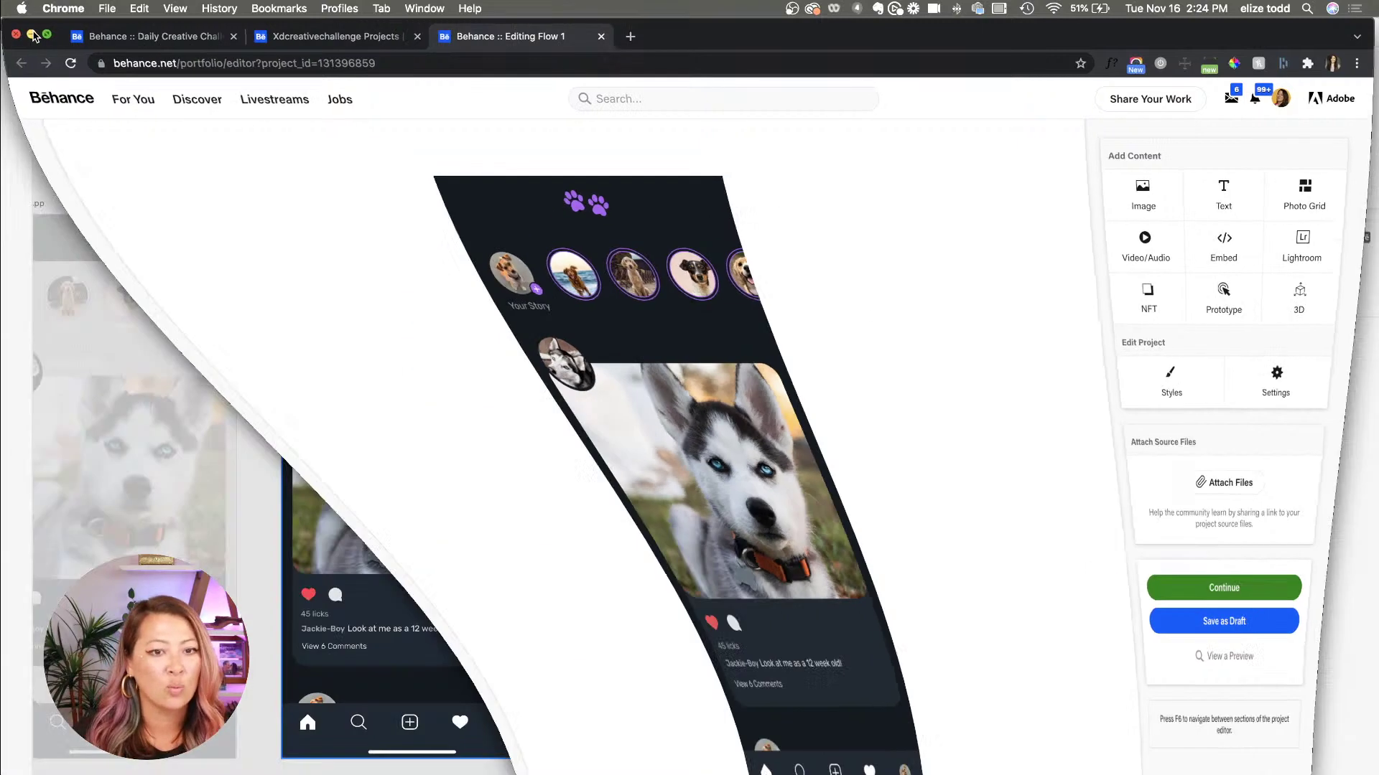
{"action": "left_click", "coordinate": [107, 32]}
{"action": "left_click", "coordinate": [634, 175]}
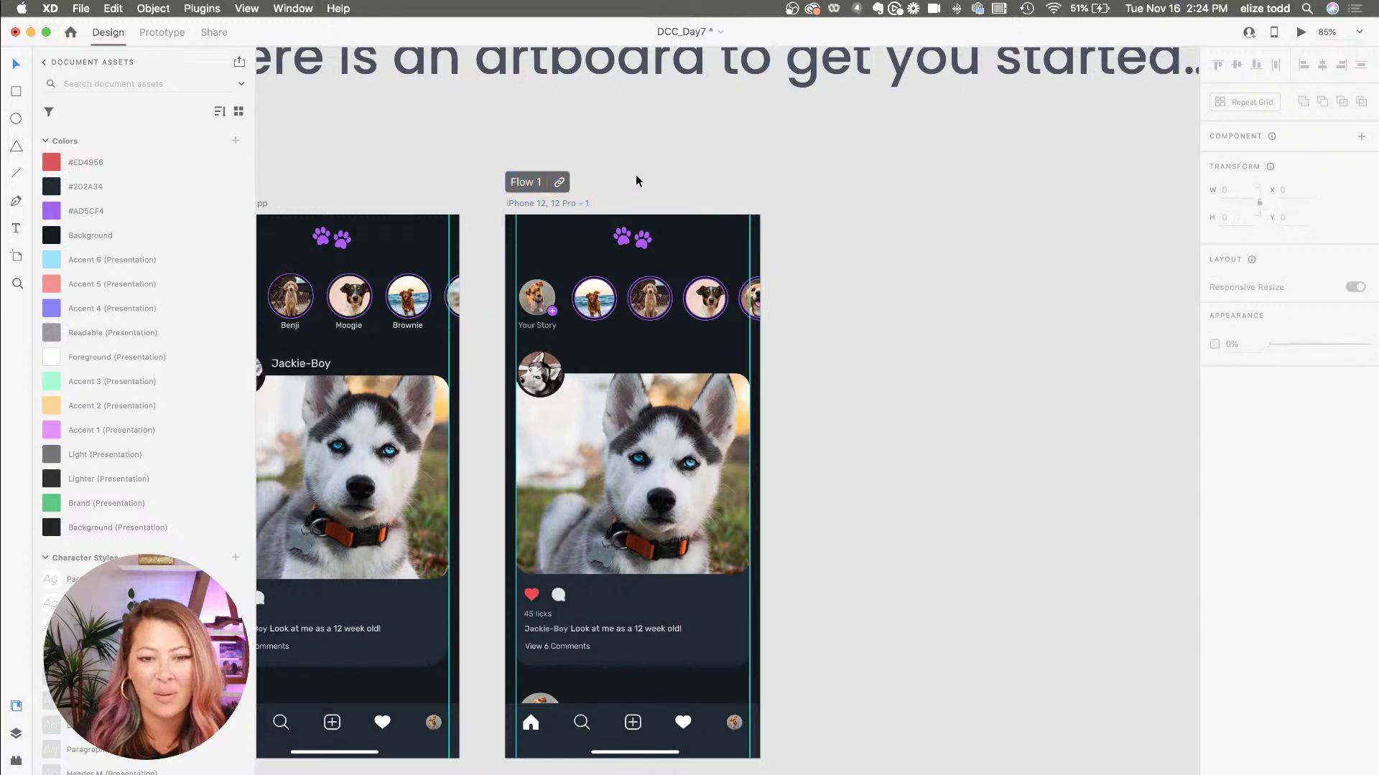